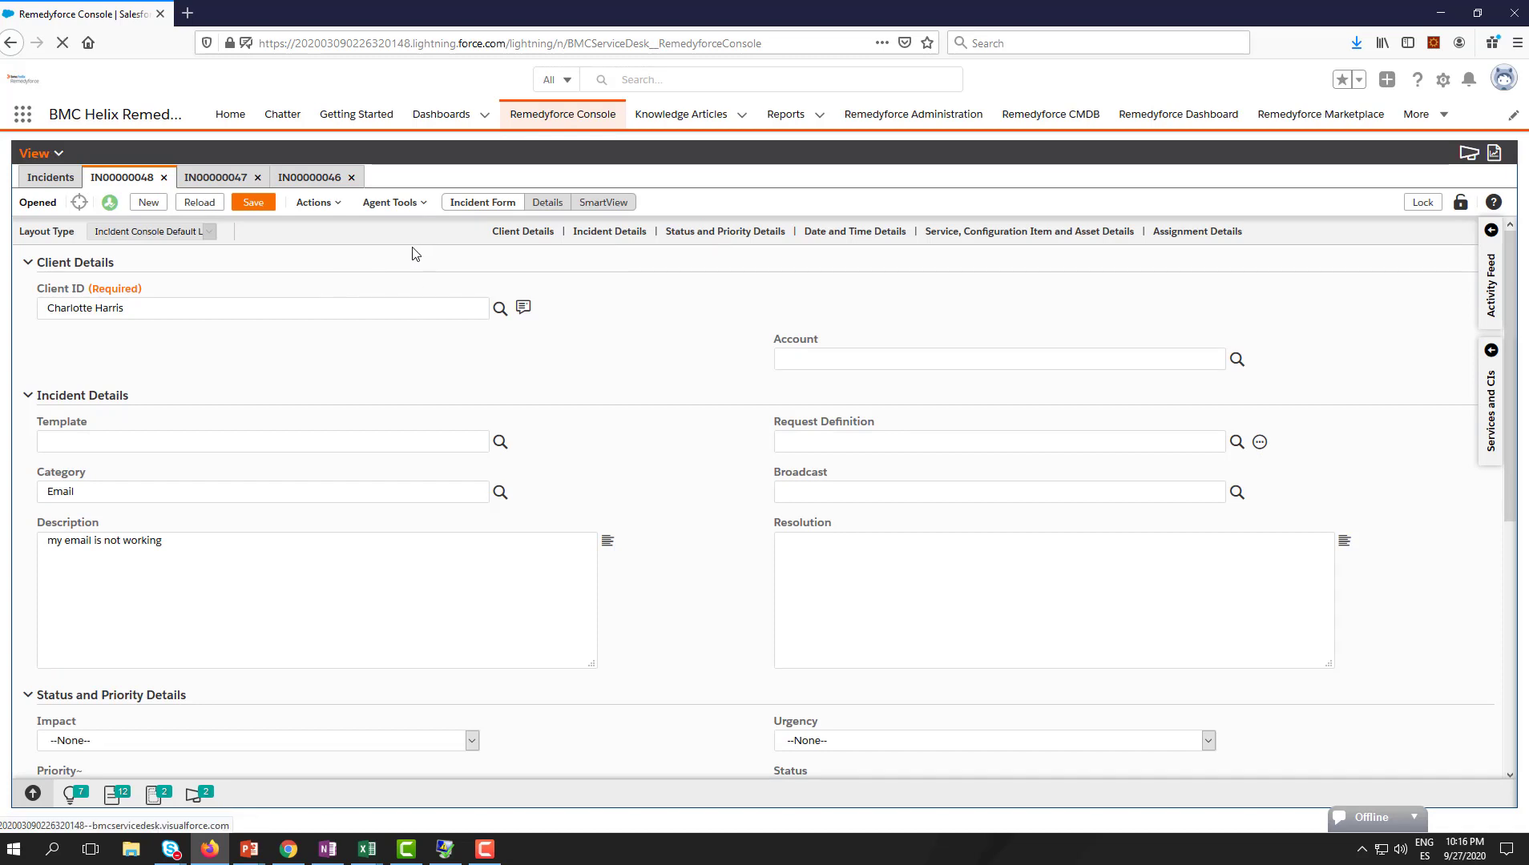
# Open the Consoles application settings of Remedyforce Administration in a separate browser tab
pyautogui.click(383, 204)
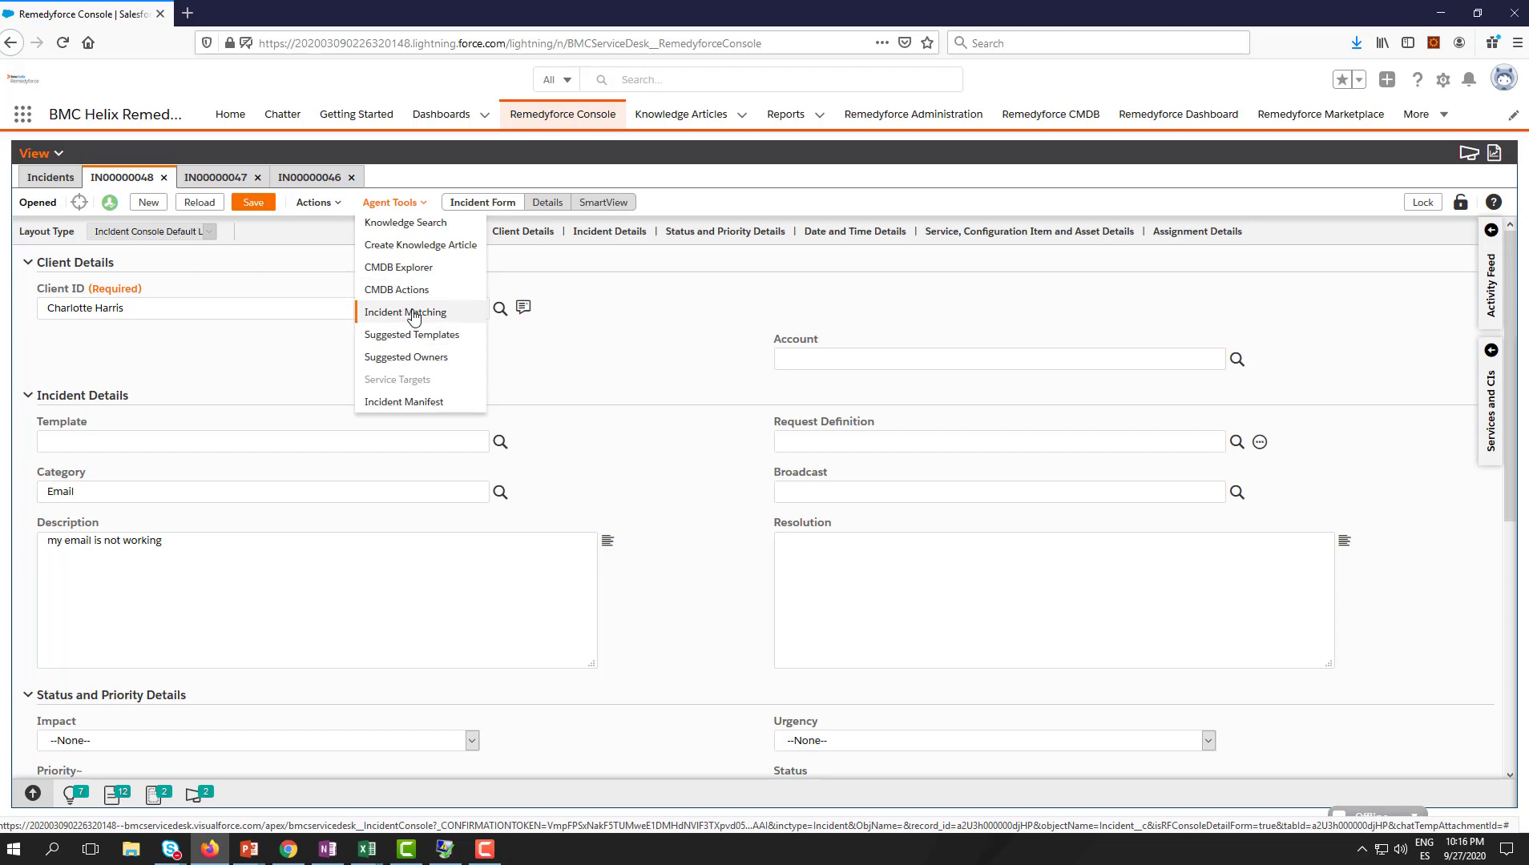
pyautogui.rightClick(907, 133)
pyautogui.click(945, 131)
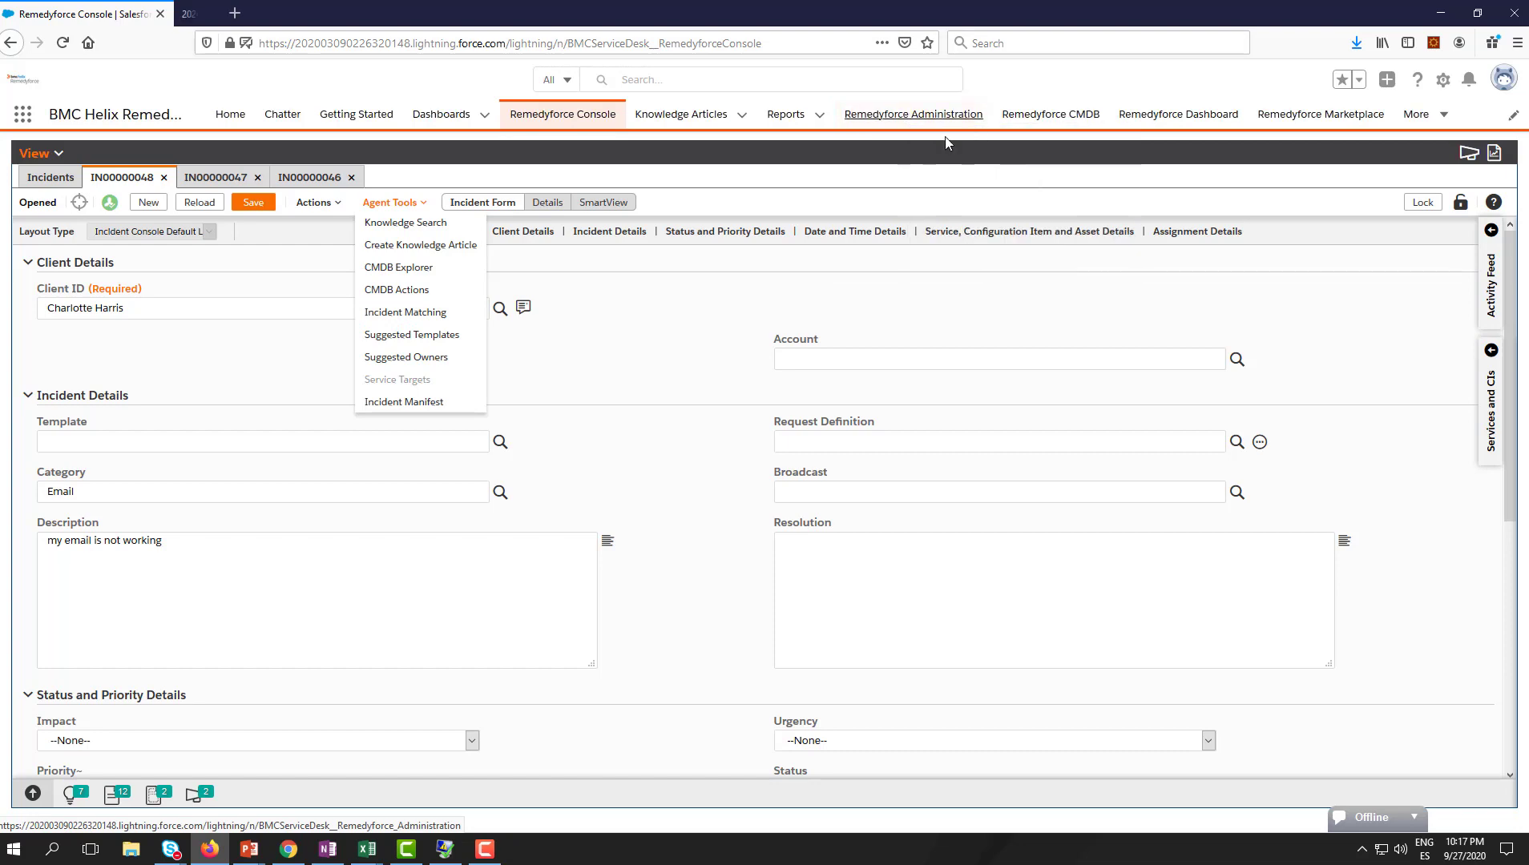
pyautogui.click(319, 6)
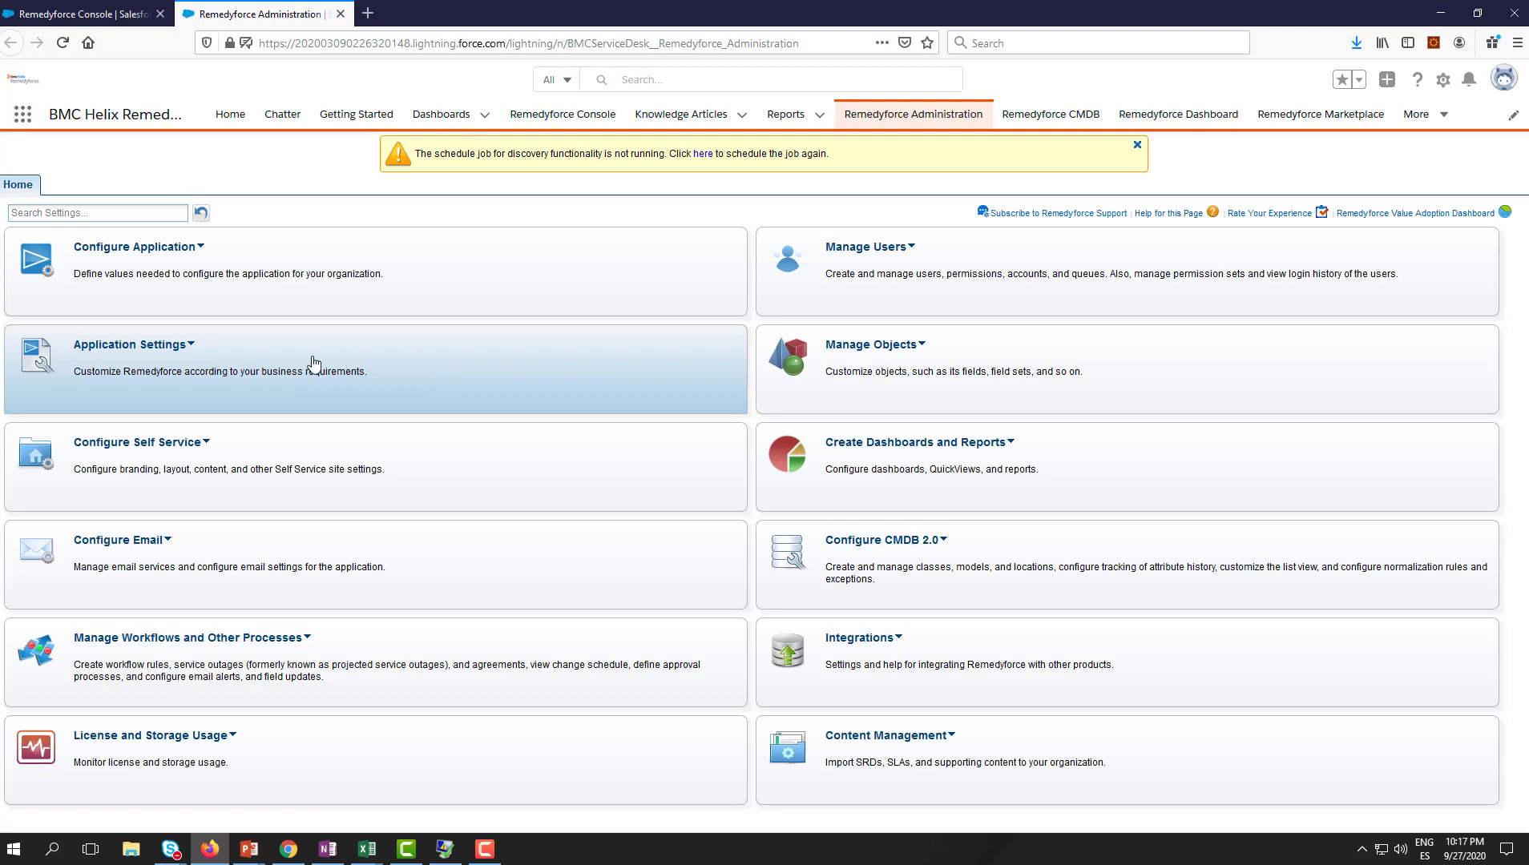
pyautogui.click(164, 345)
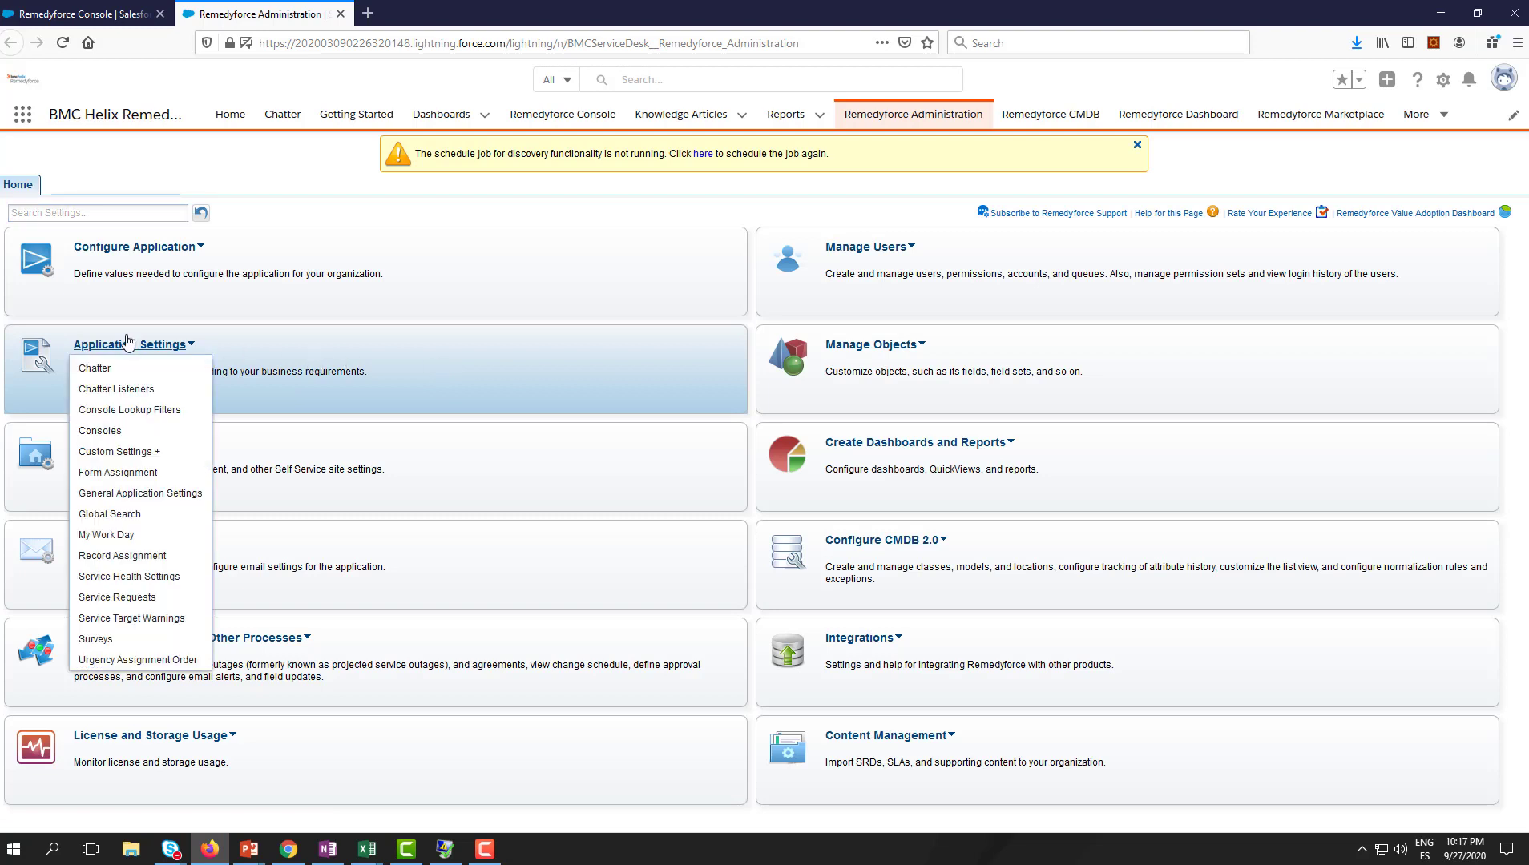
pyautogui.click(101, 431)
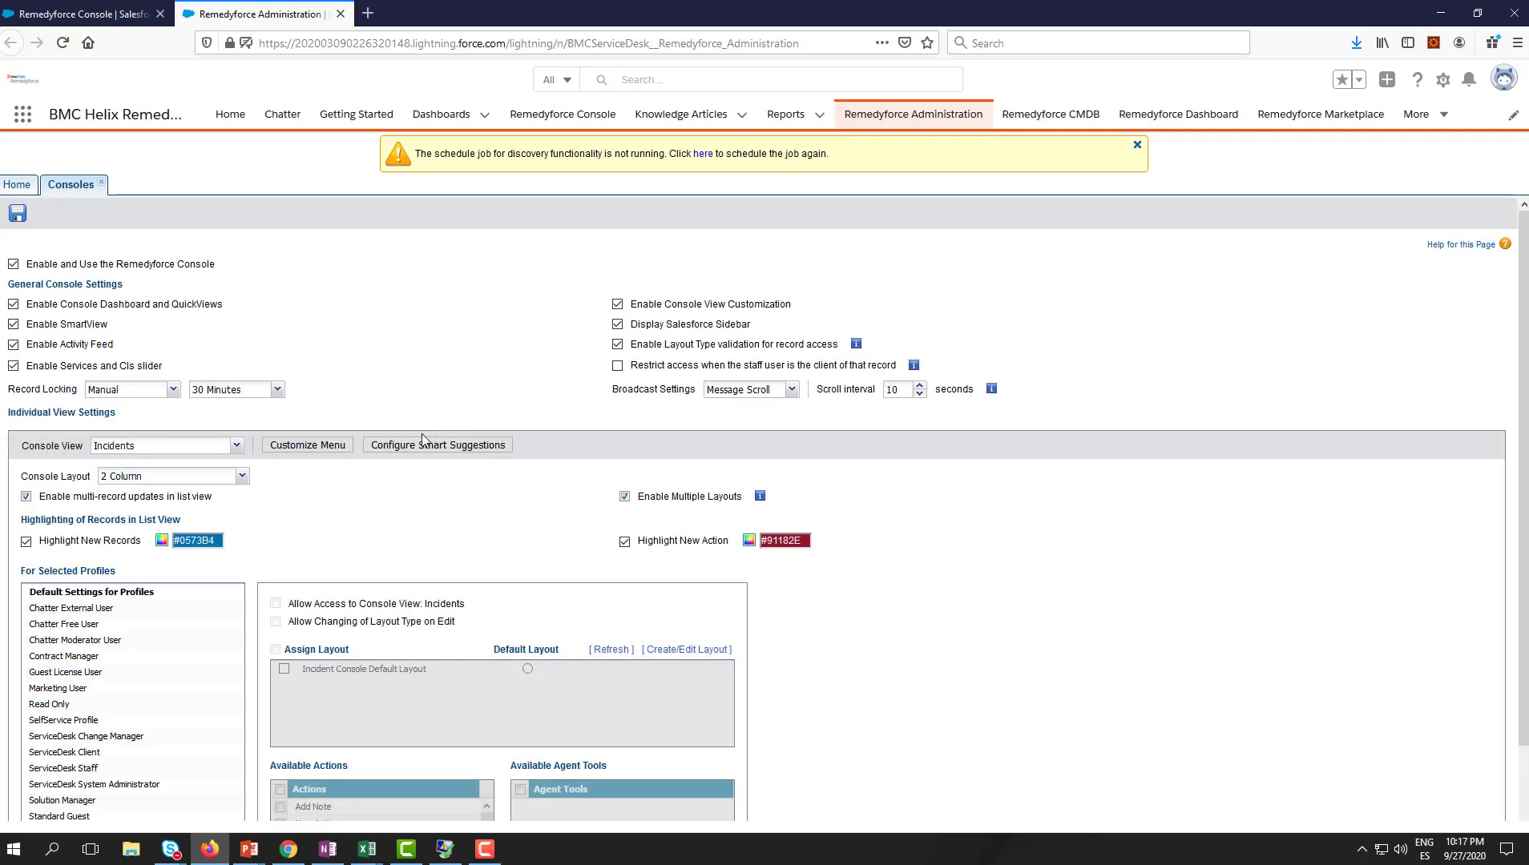
# Review the agent tools available to the ServiceDesk System Administrator profile in the Incidents console view
pyautogui.scroll(-2, 174, 559)
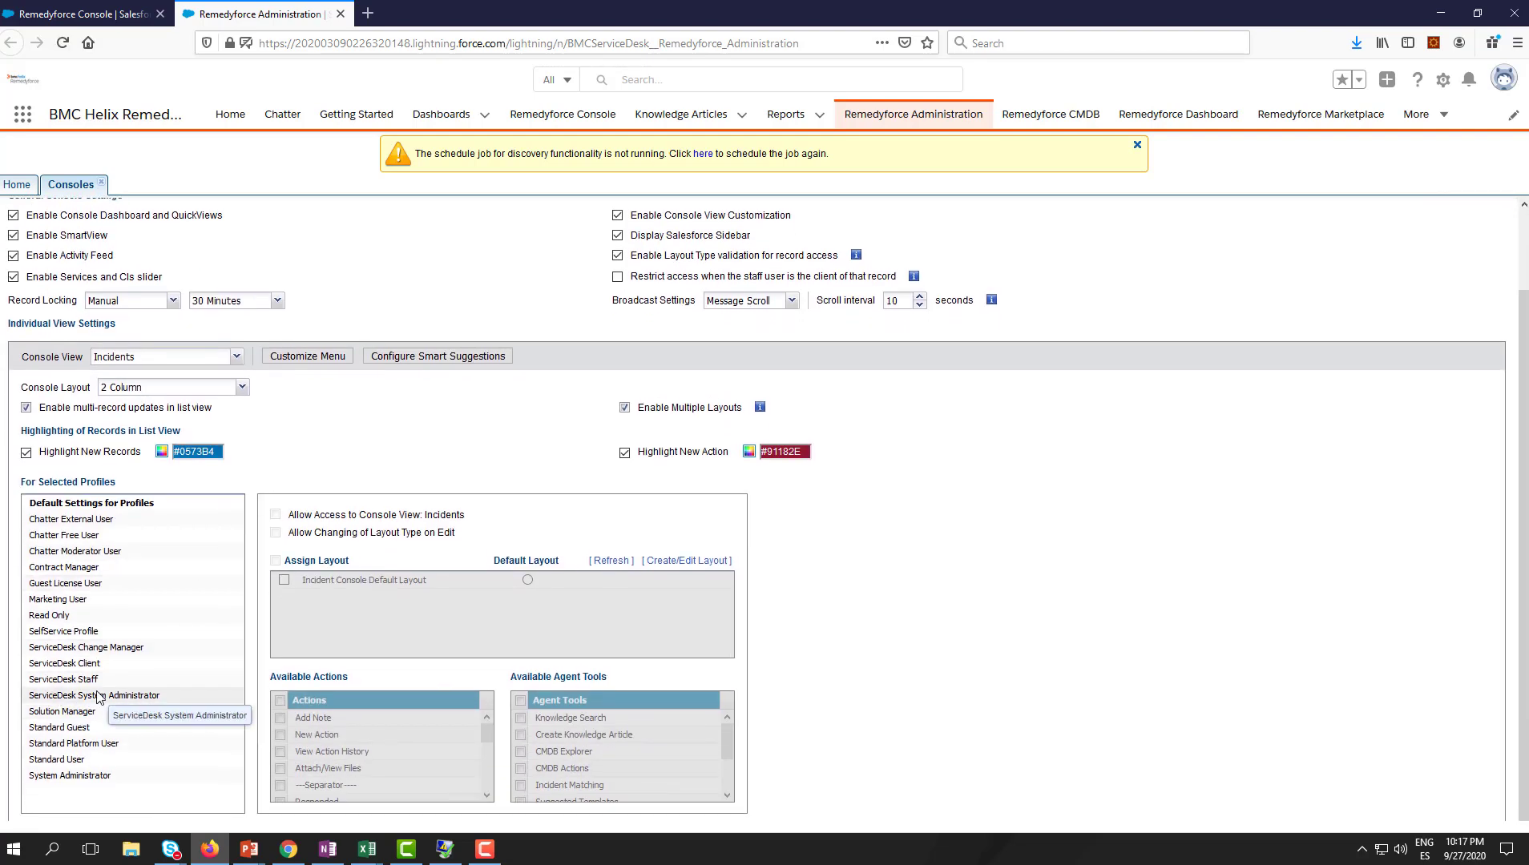
pyautogui.click(105, 696)
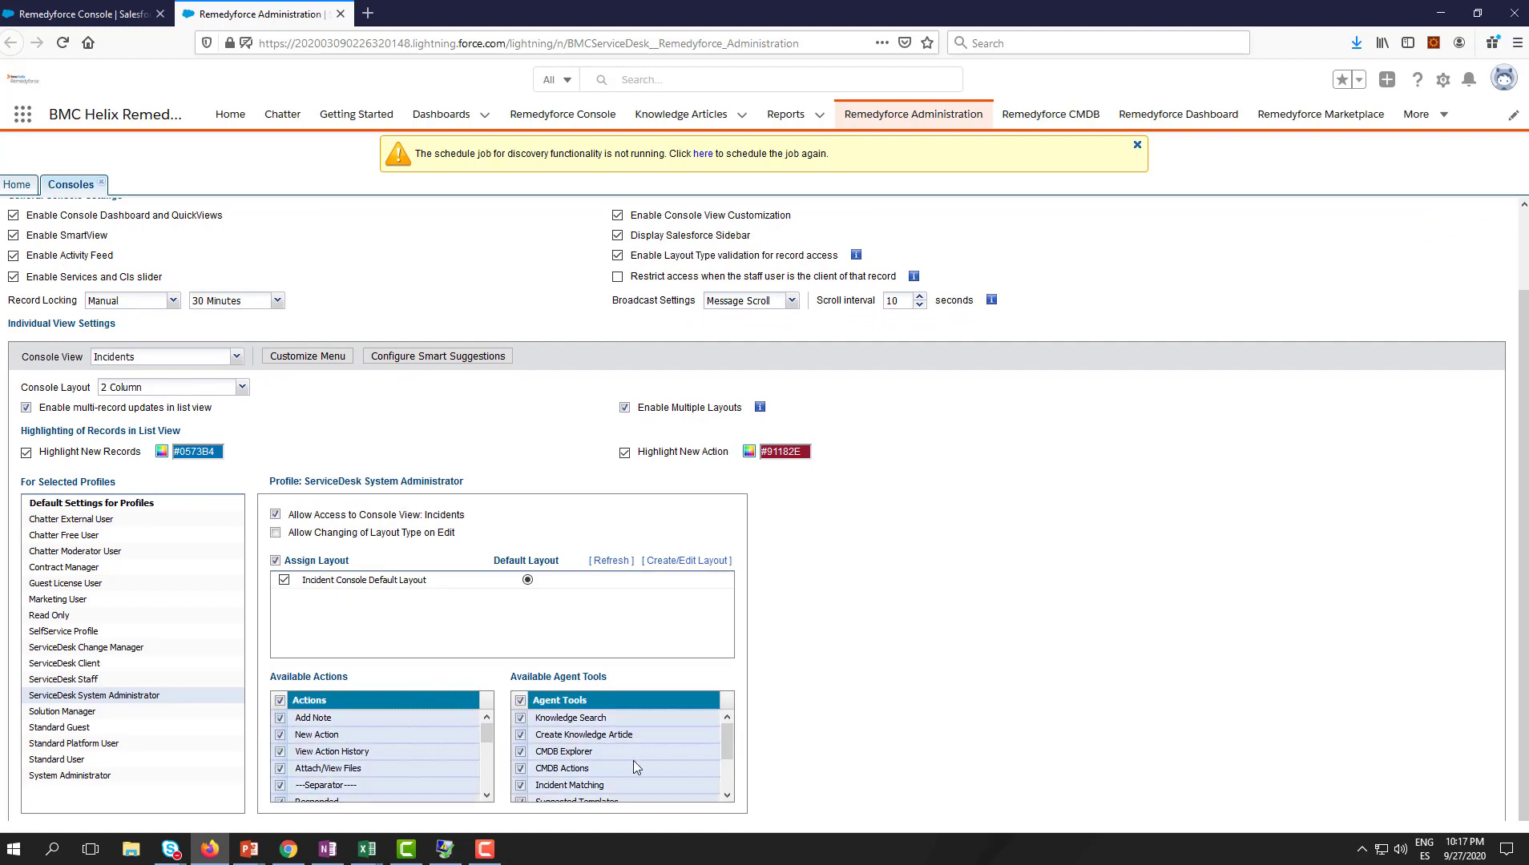
pyautogui.moveTo(726, 742); pyautogui.dragTo(723, 760)
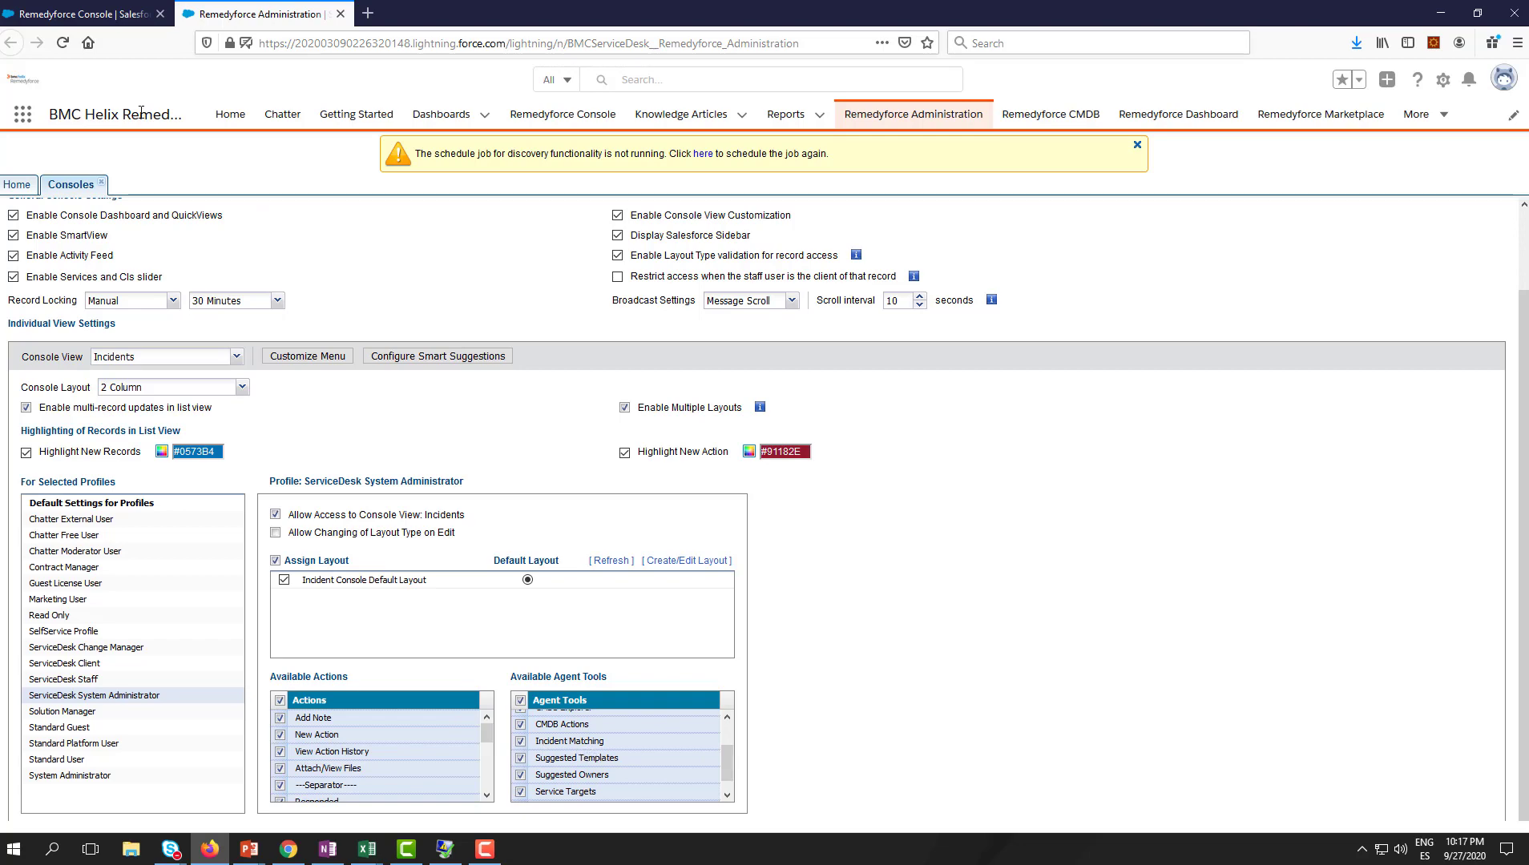
# Return to incident IN00000048 in the Remedyforce Console and run Incident Matching by Category only
pyautogui.click(82, 13)
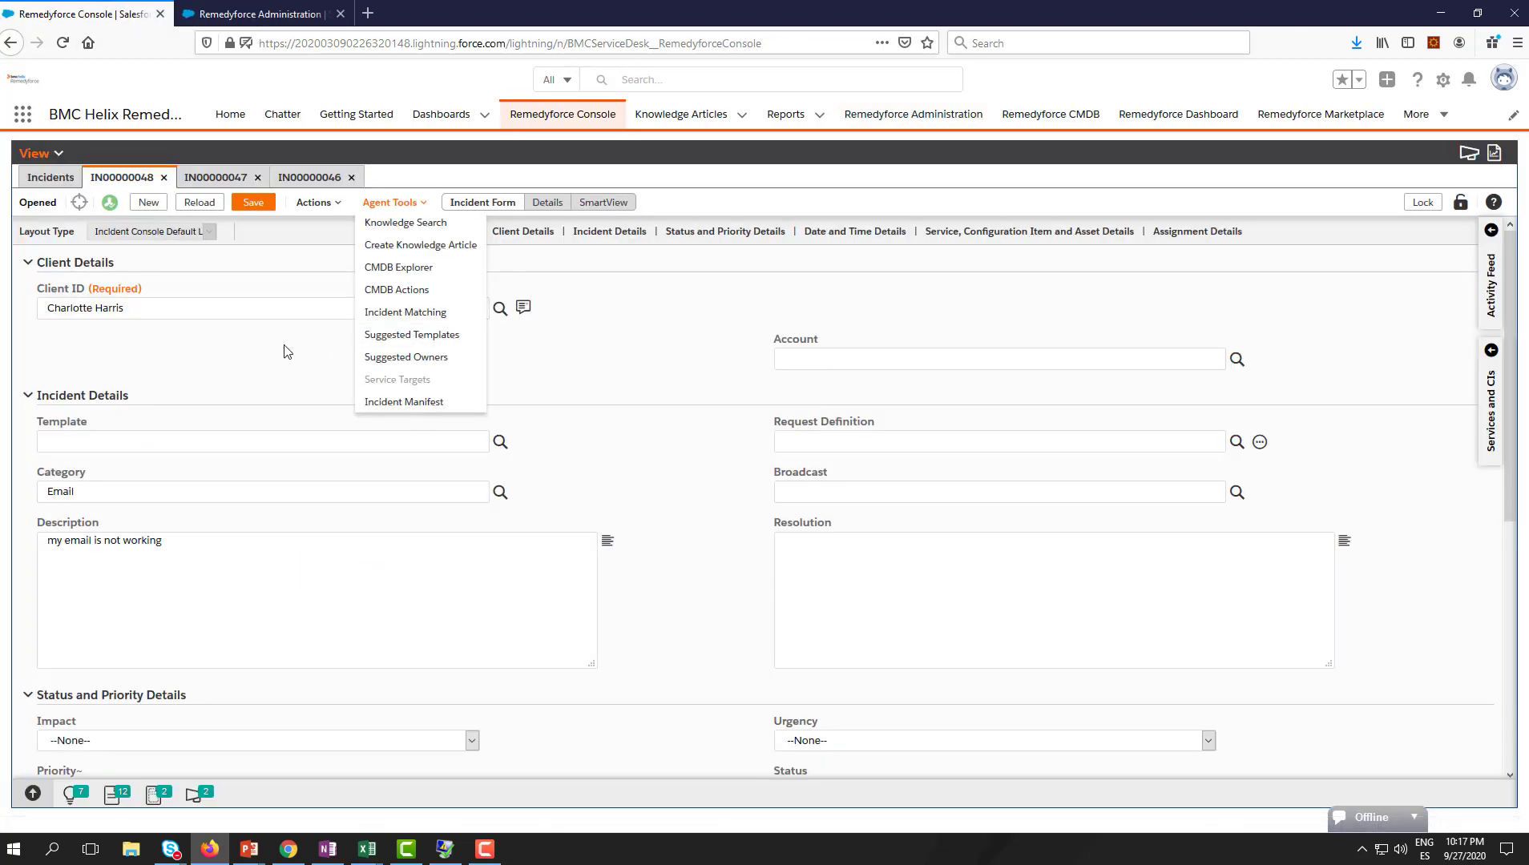
pyautogui.click(407, 314)
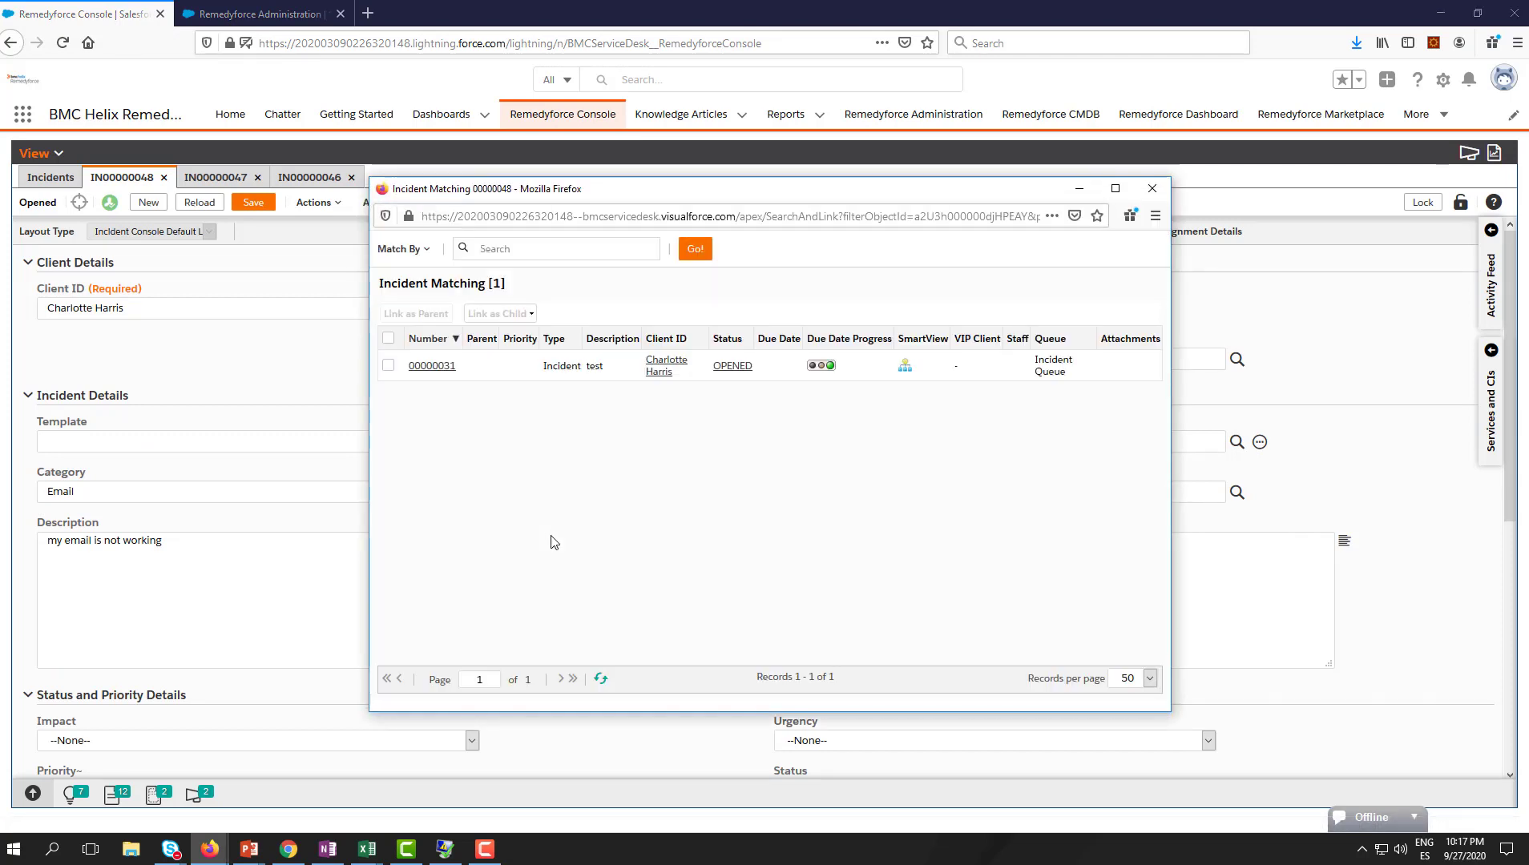
pyautogui.click(404, 248)
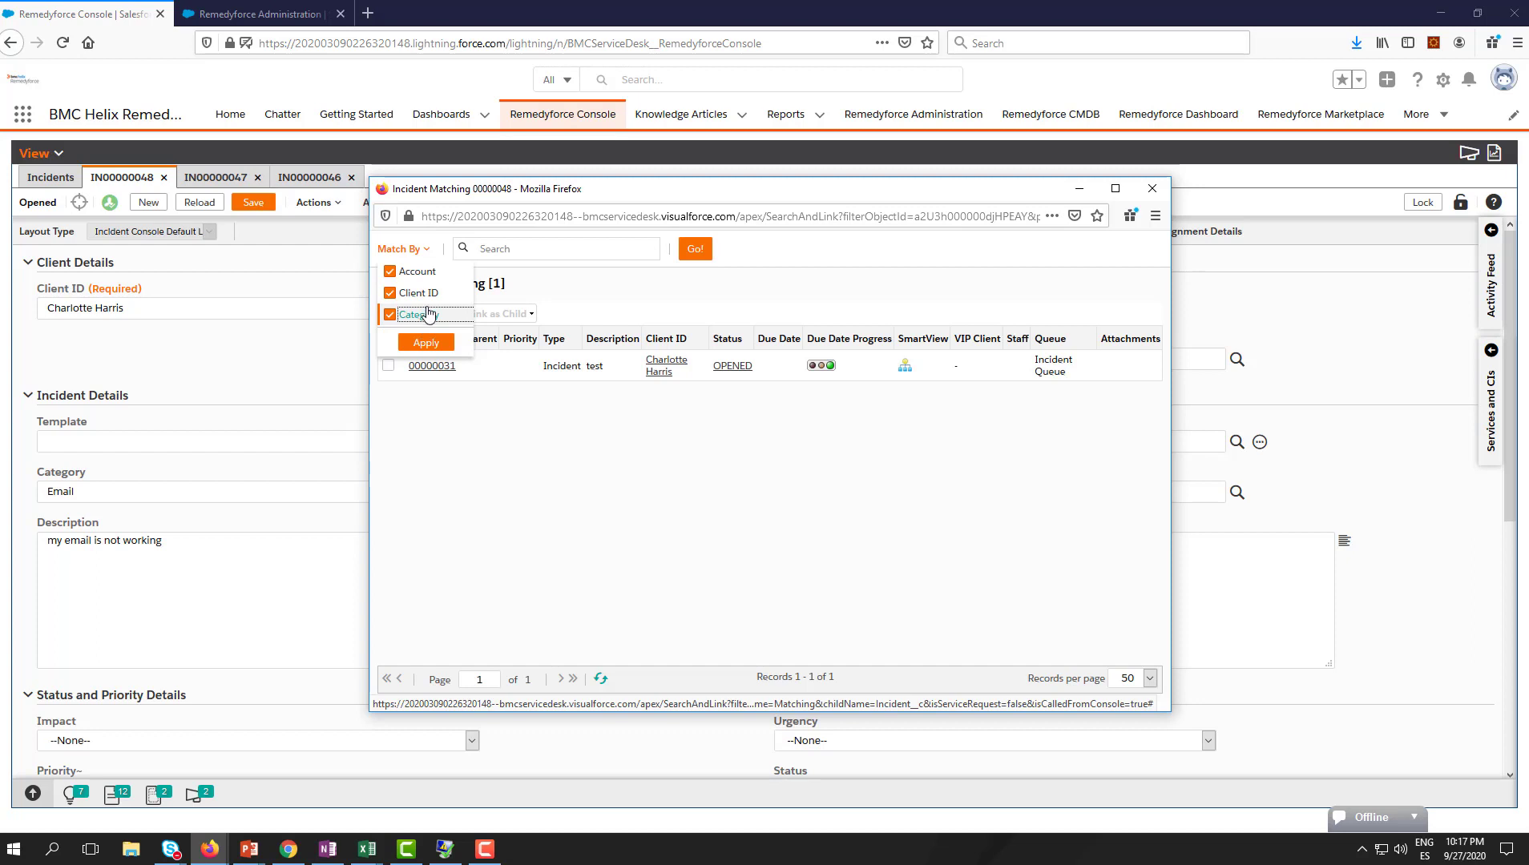
pyautogui.click(389, 271)
pyautogui.click(390, 293)
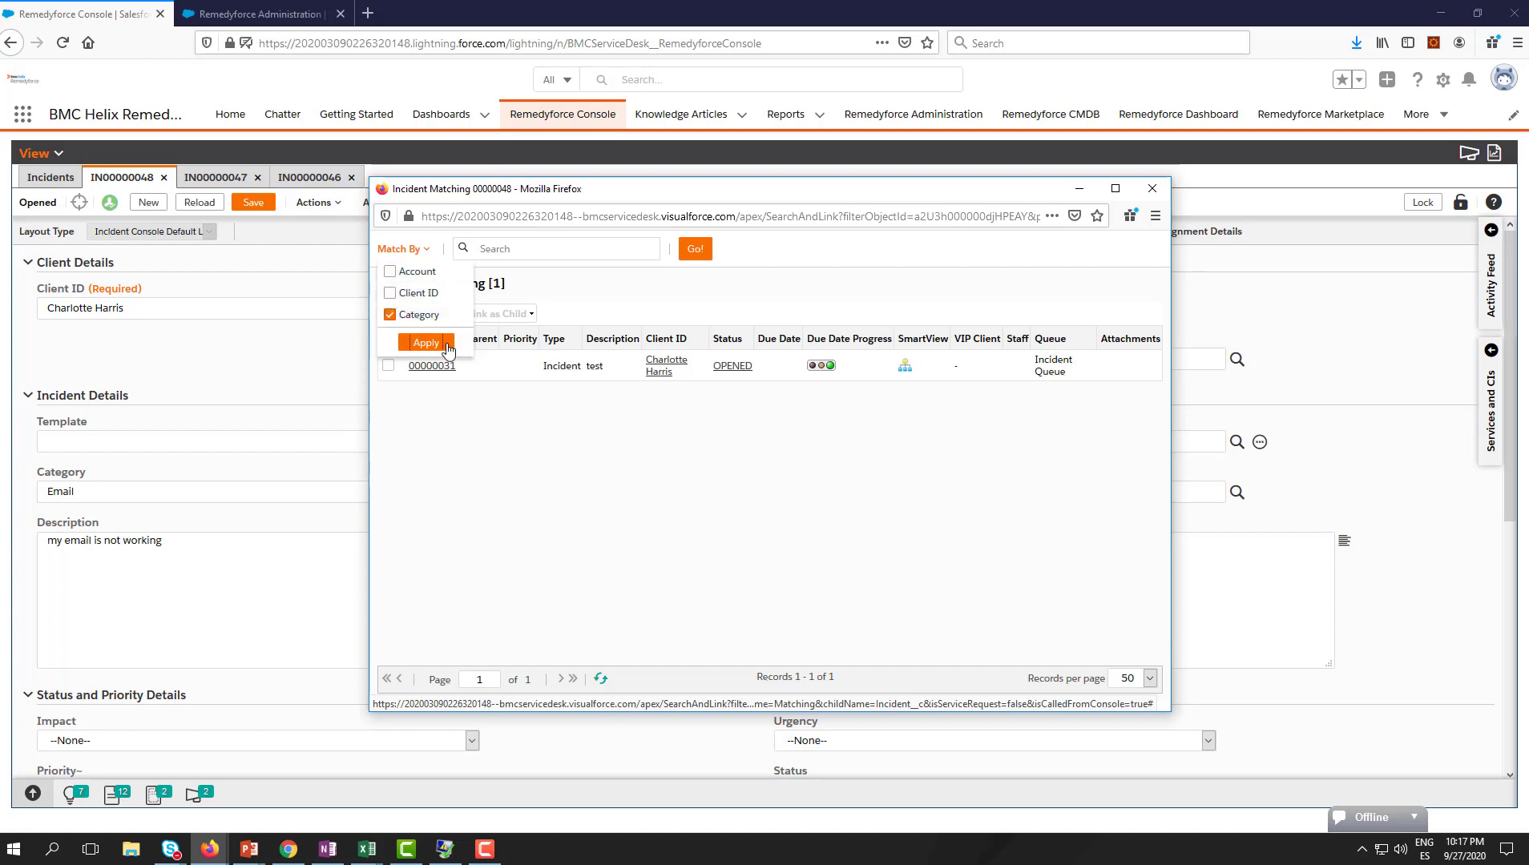
pyautogui.click(425, 342)
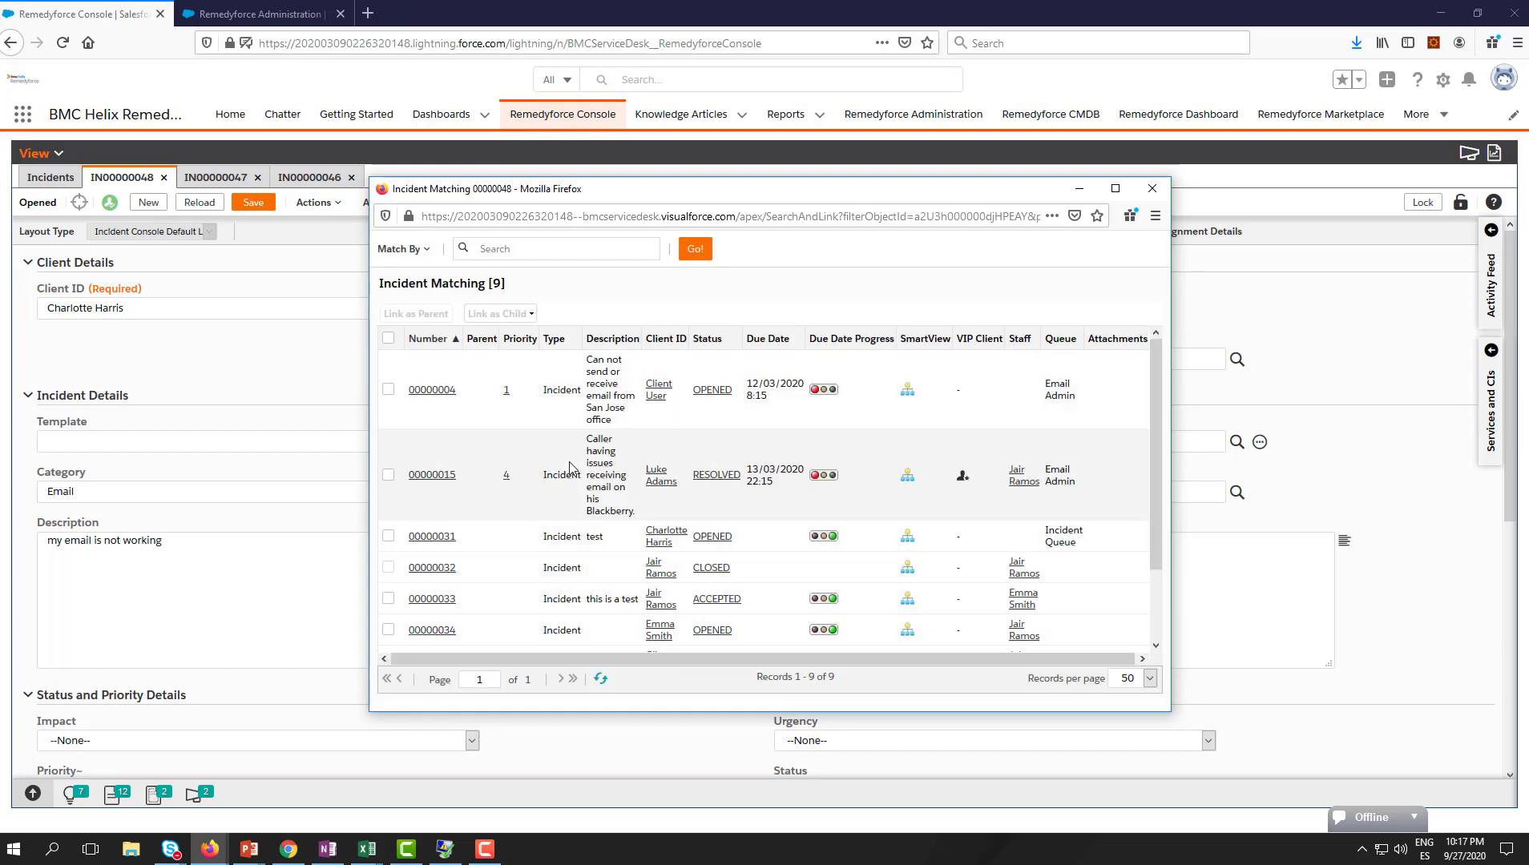
# Link incidents 00000046 and 00000047 as children of 00000048, with the linked records' status set to OPENED
pyautogui.scroll(-2, 567, 473)
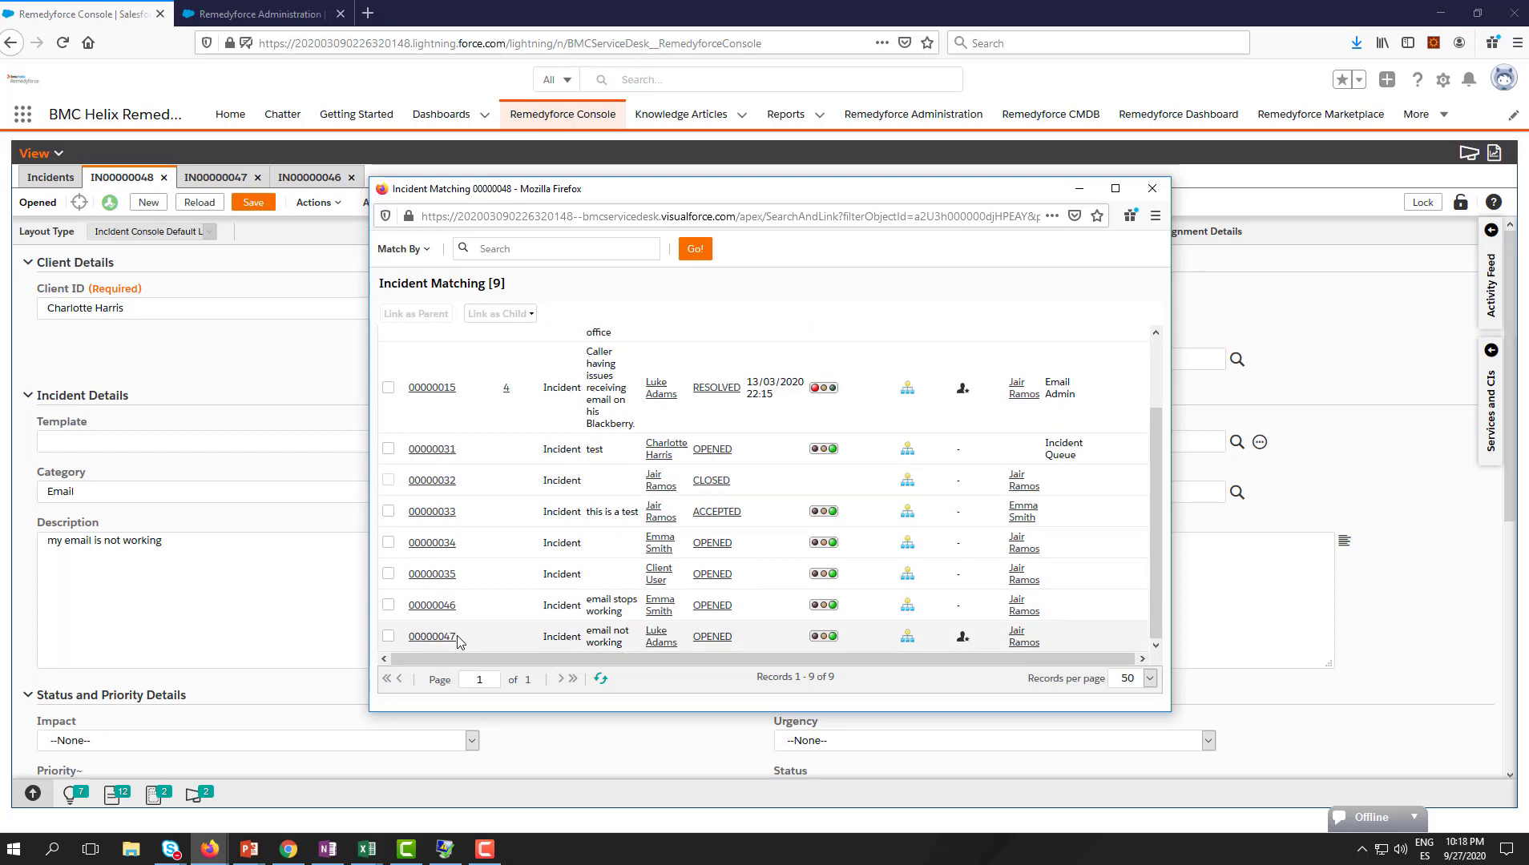
pyautogui.click(389, 637)
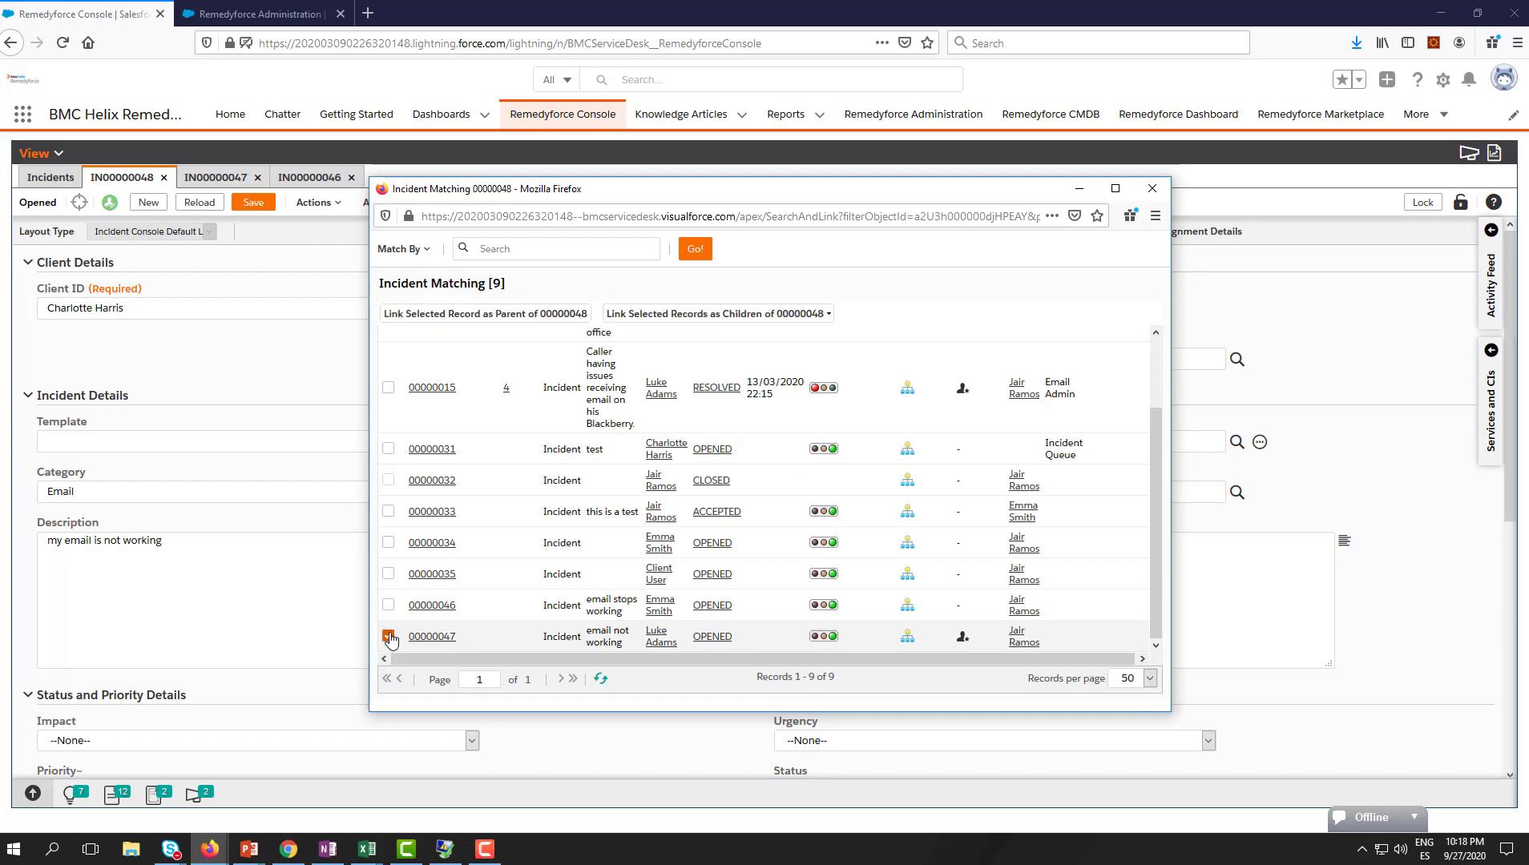
pyautogui.click(388, 607)
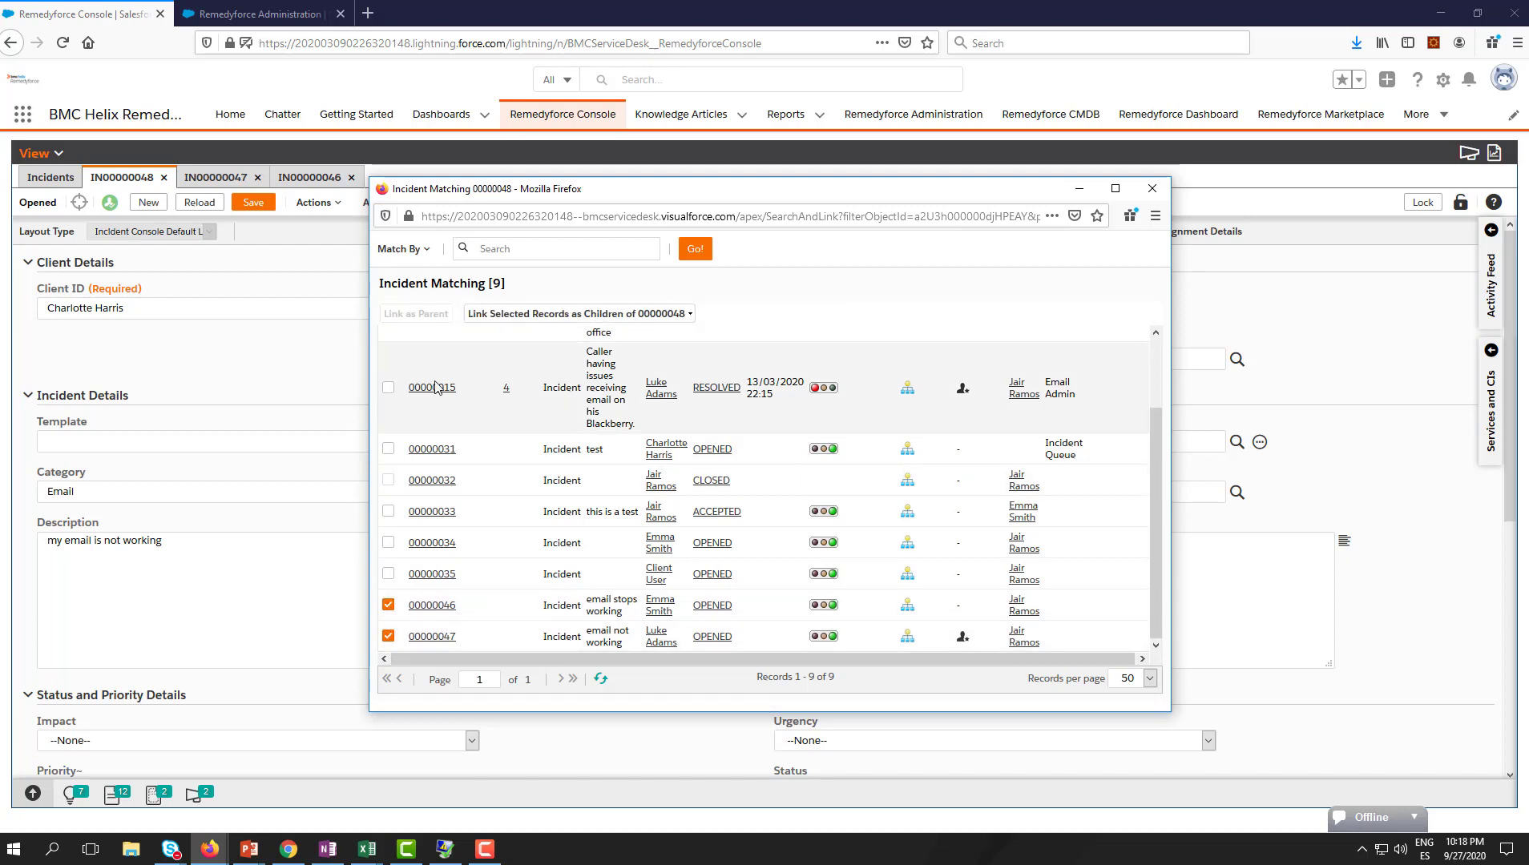
pyautogui.click(388, 606)
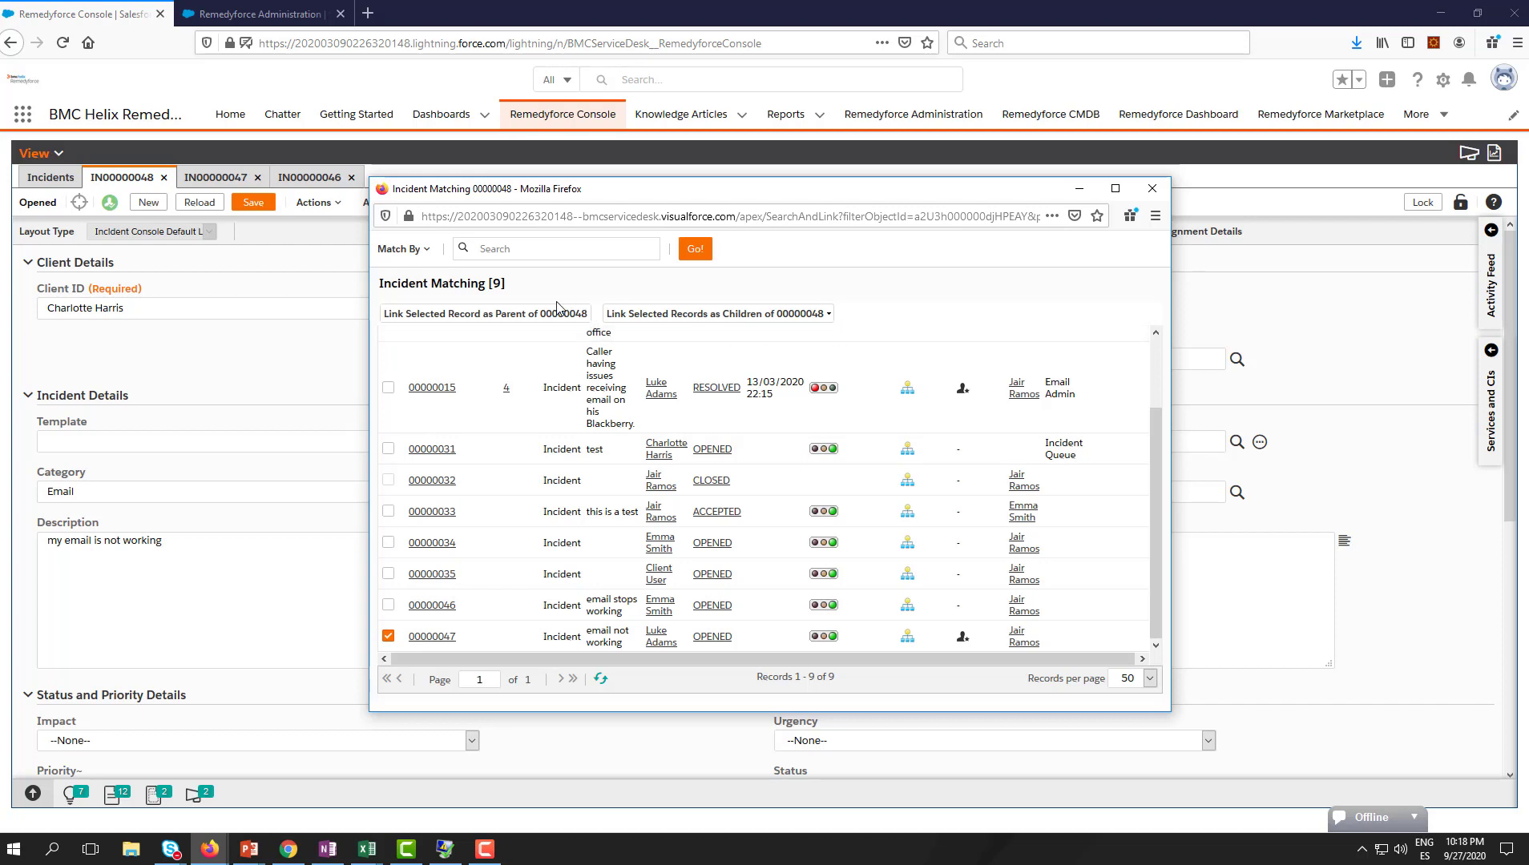
pyautogui.click(388, 606)
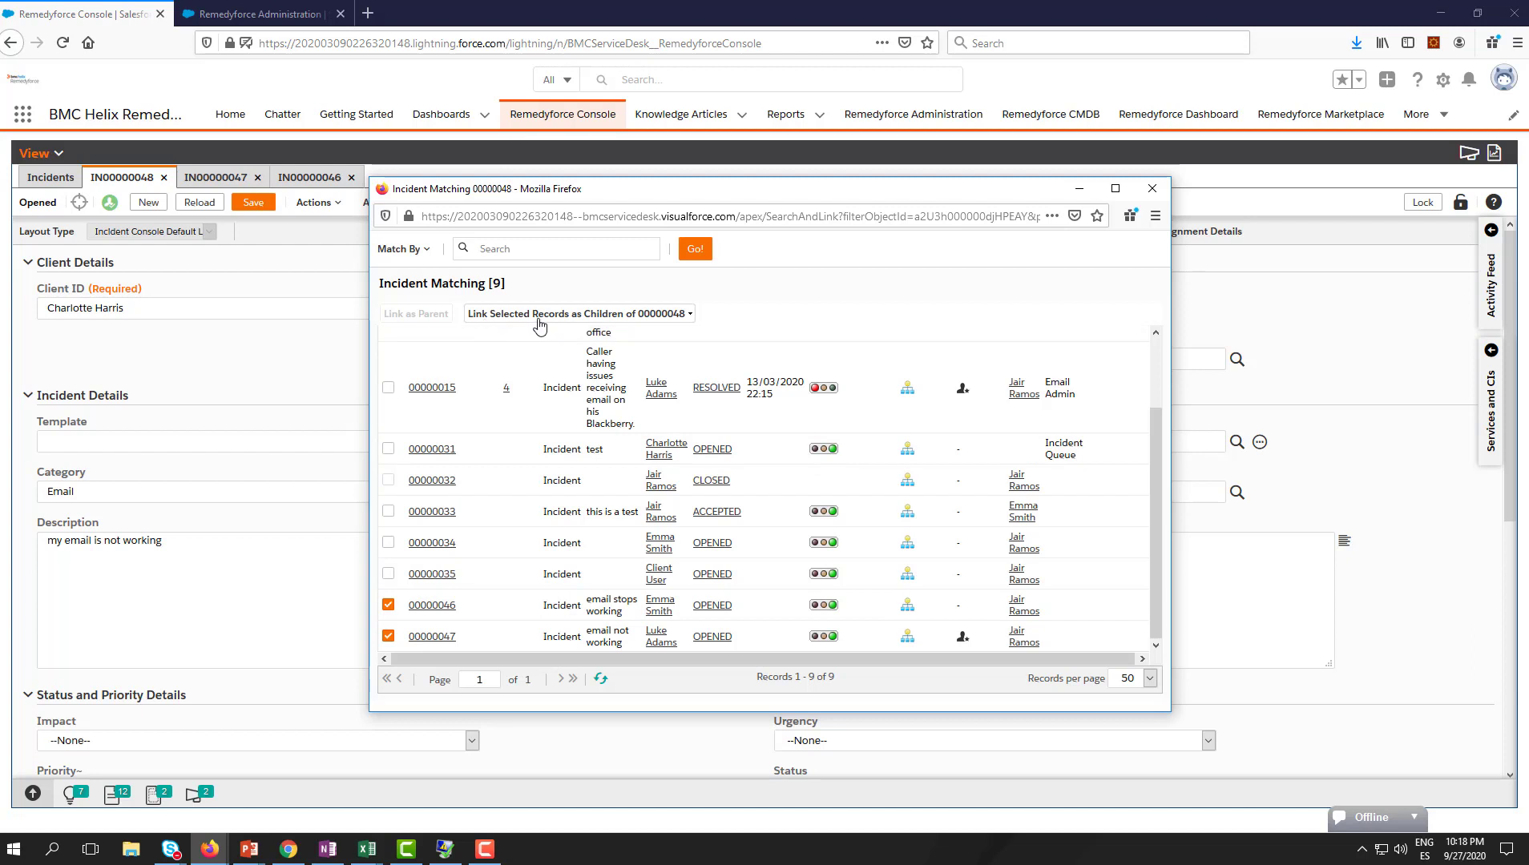
pyautogui.click(581, 320)
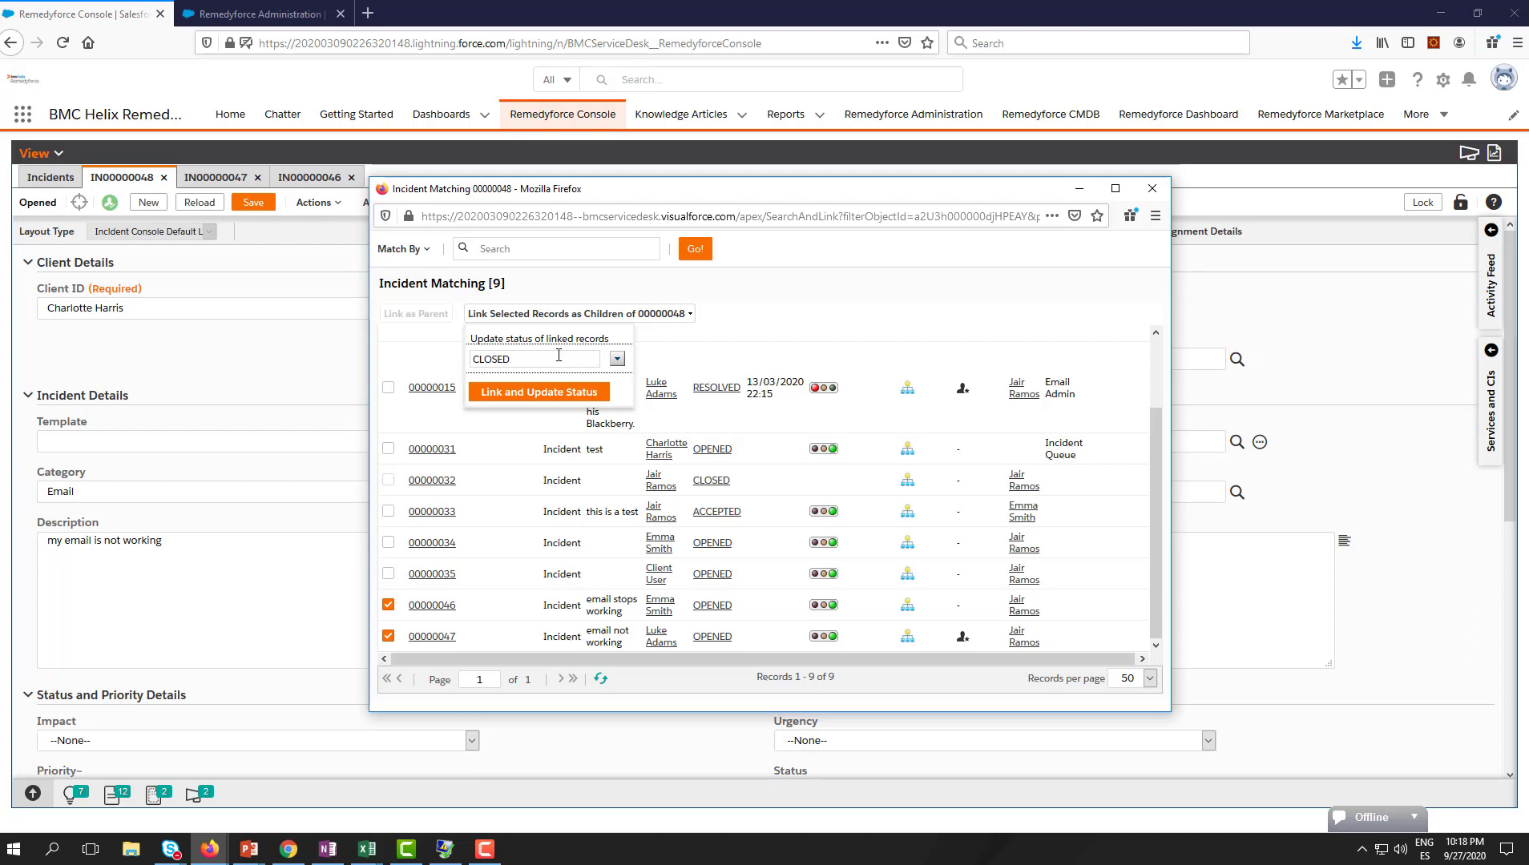
pyautogui.click(615, 361)
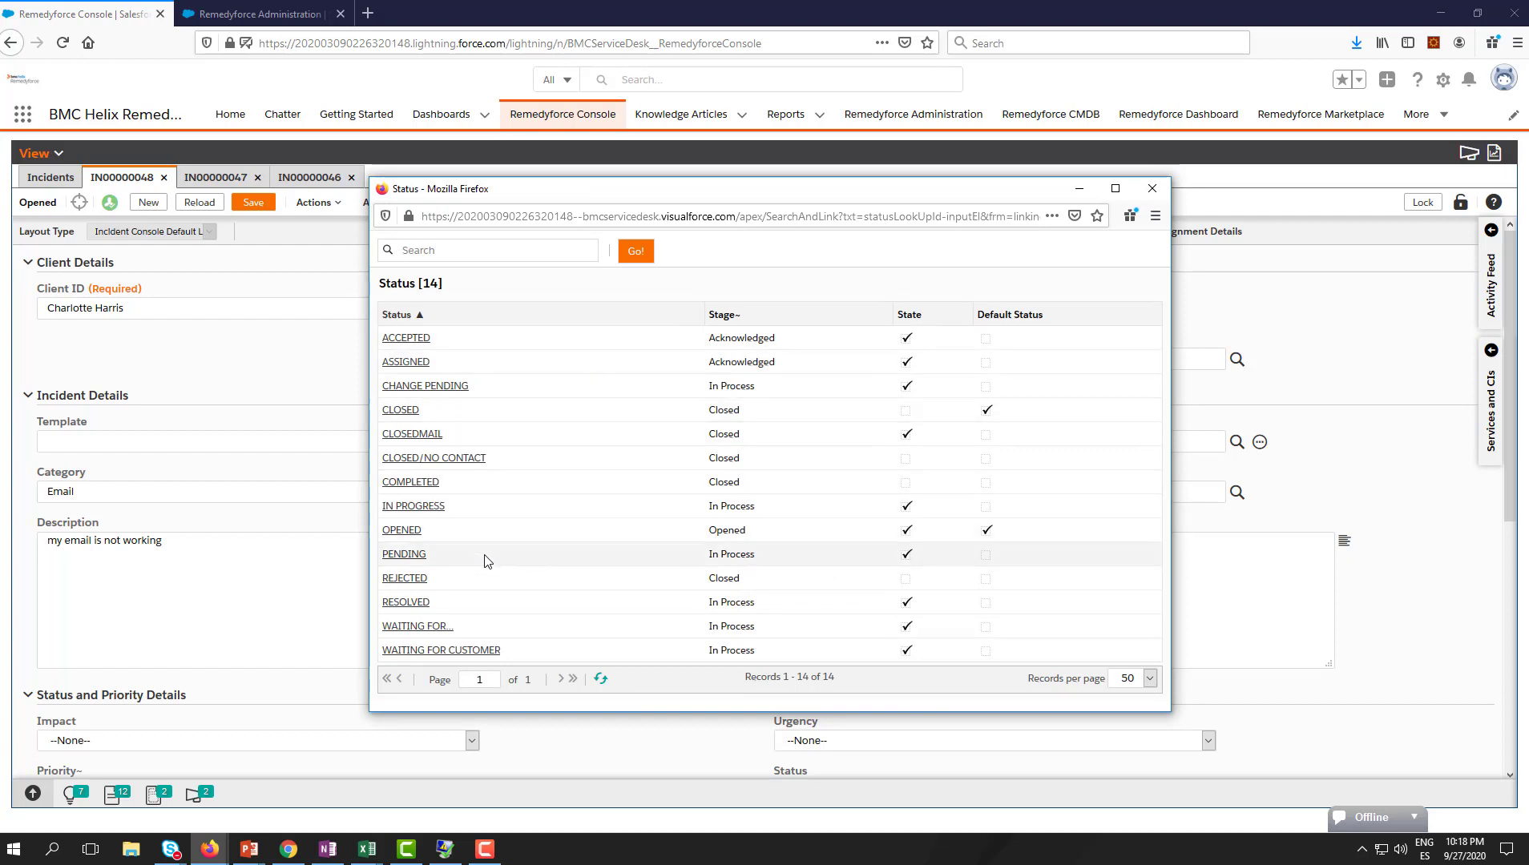
pyautogui.click(402, 530)
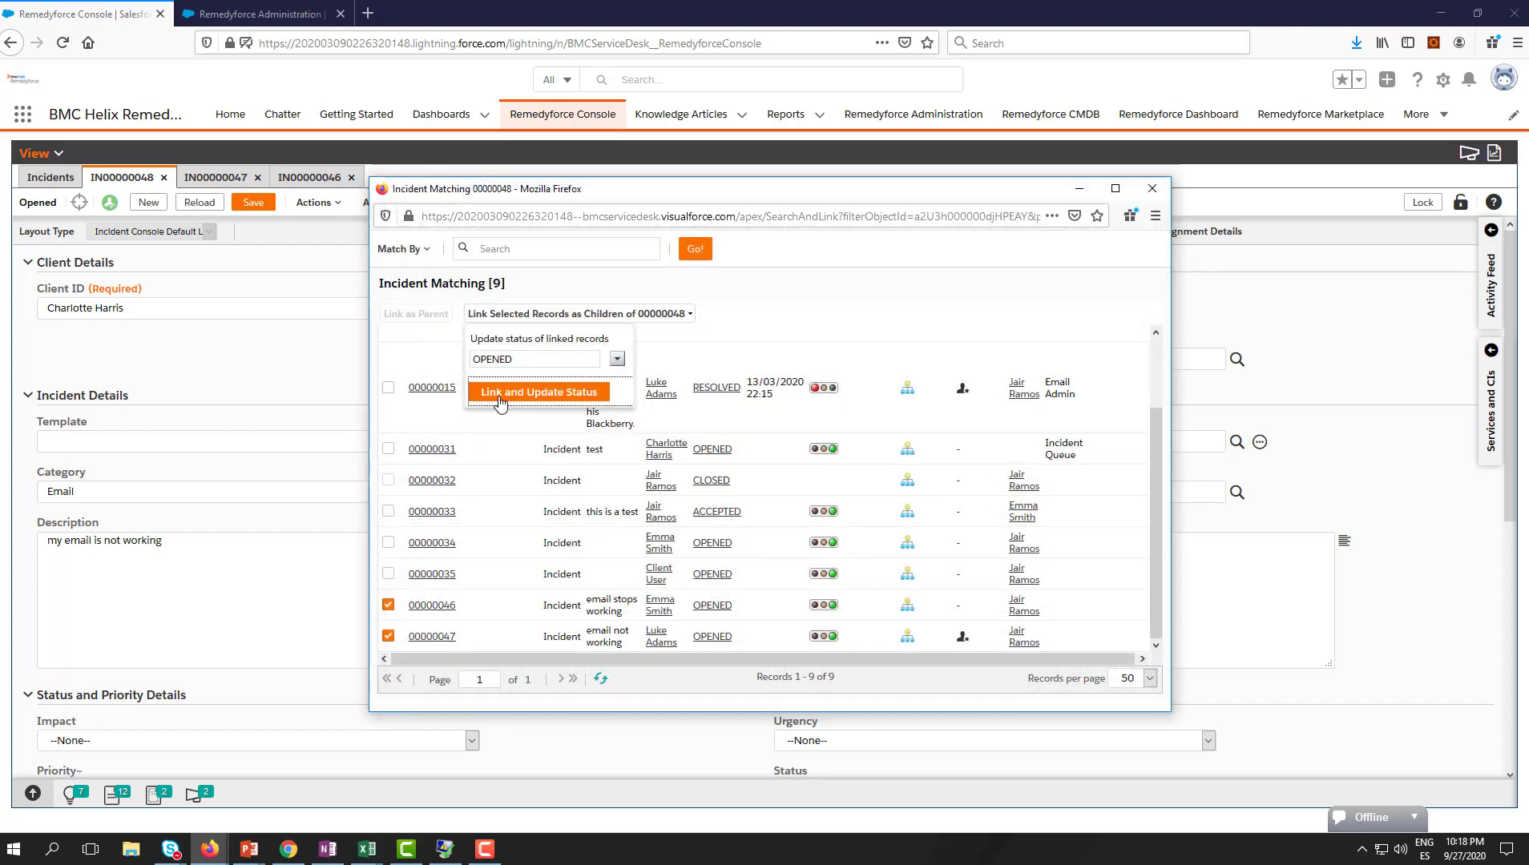
pyautogui.click(587, 396)
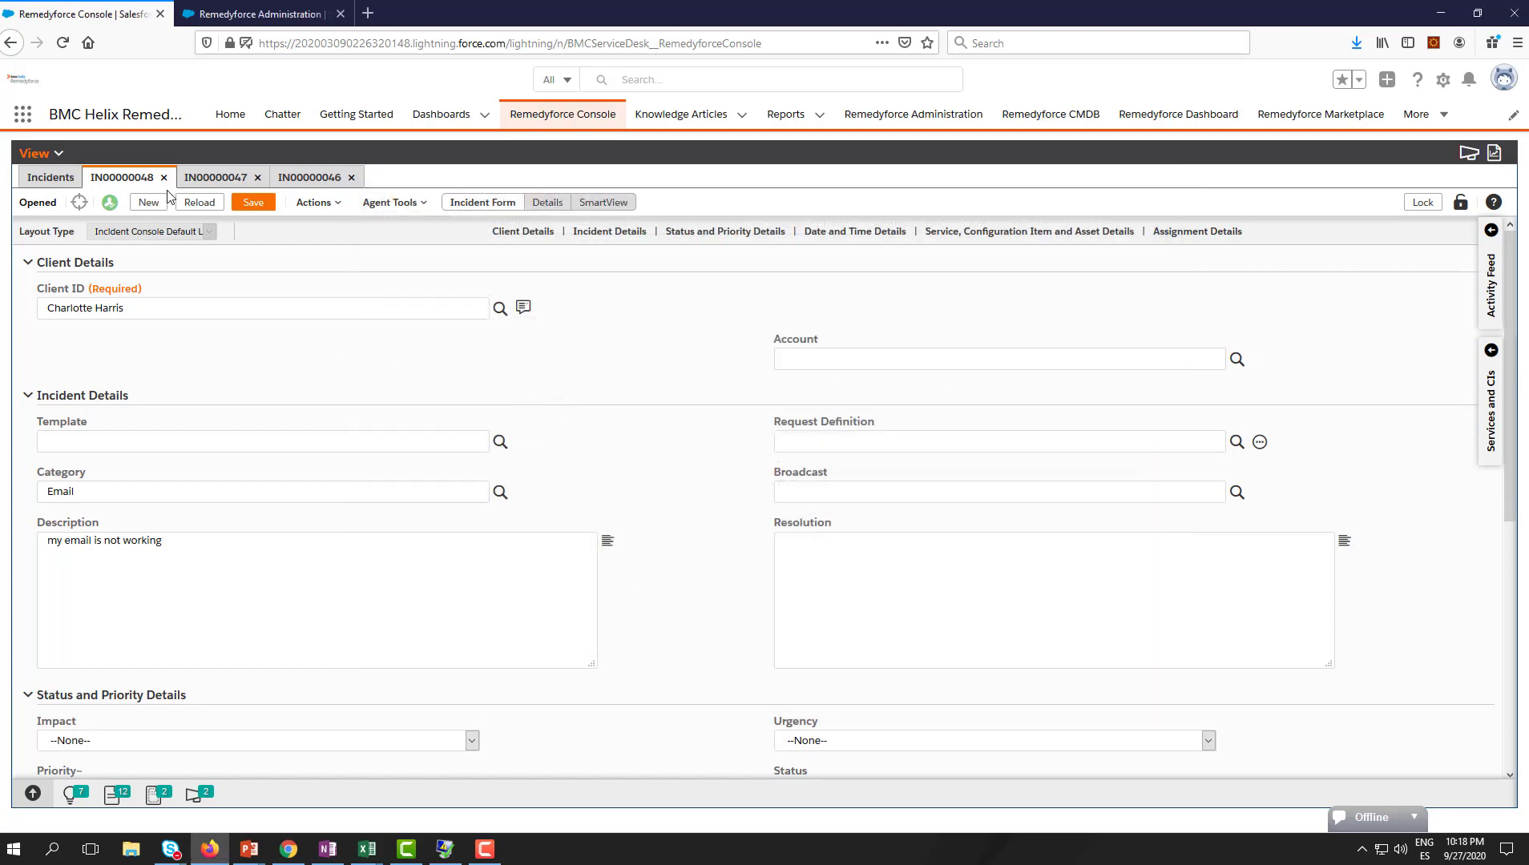
# Reload incident IN00000048, check the Linked Incidents list in its details, and return to the incident form
pyautogui.click(198, 203)
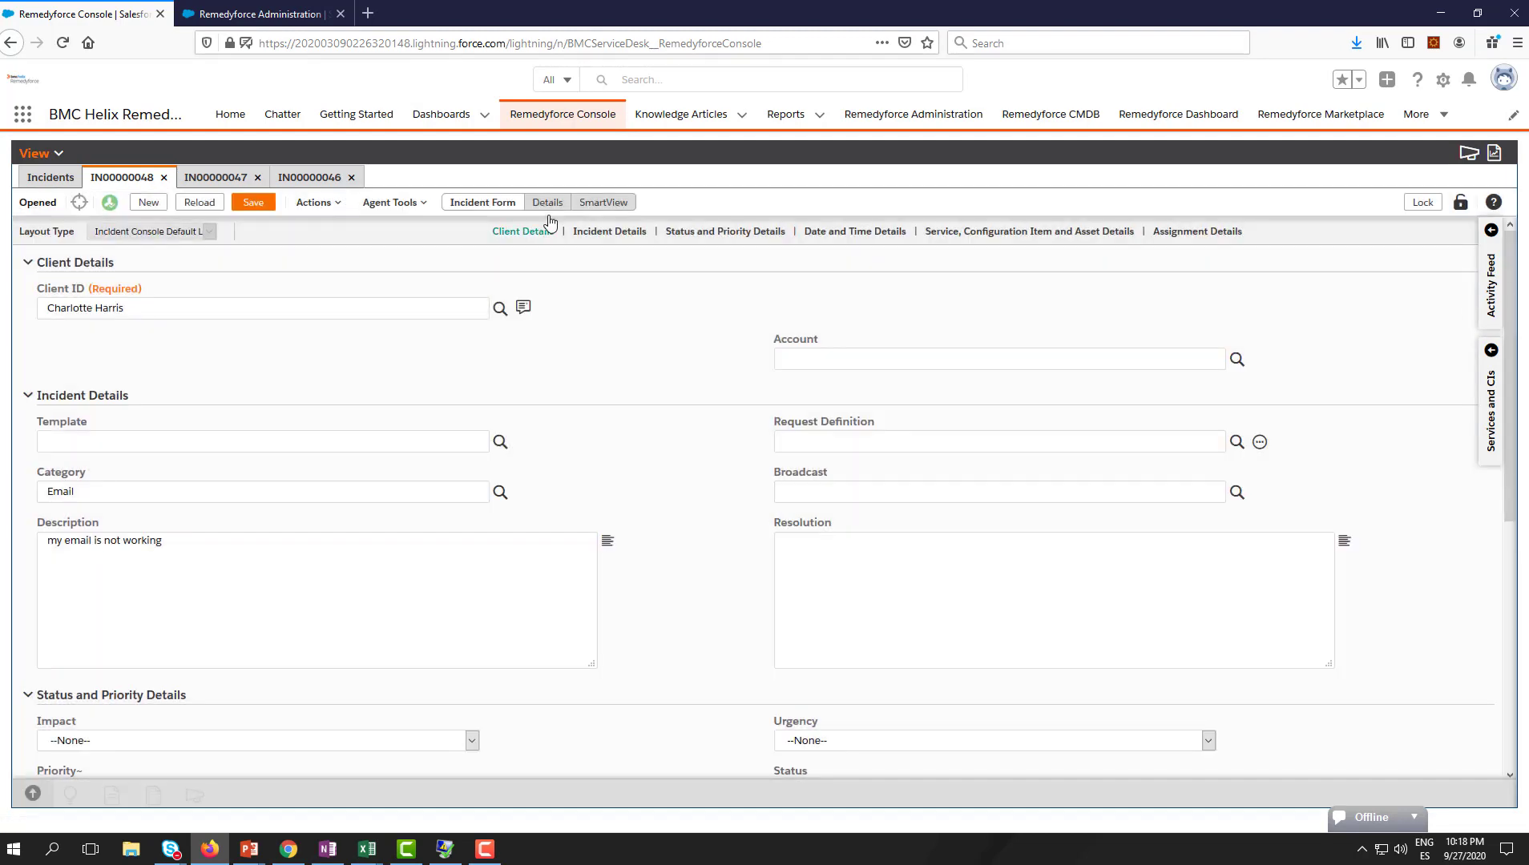
pyautogui.click(546, 202)
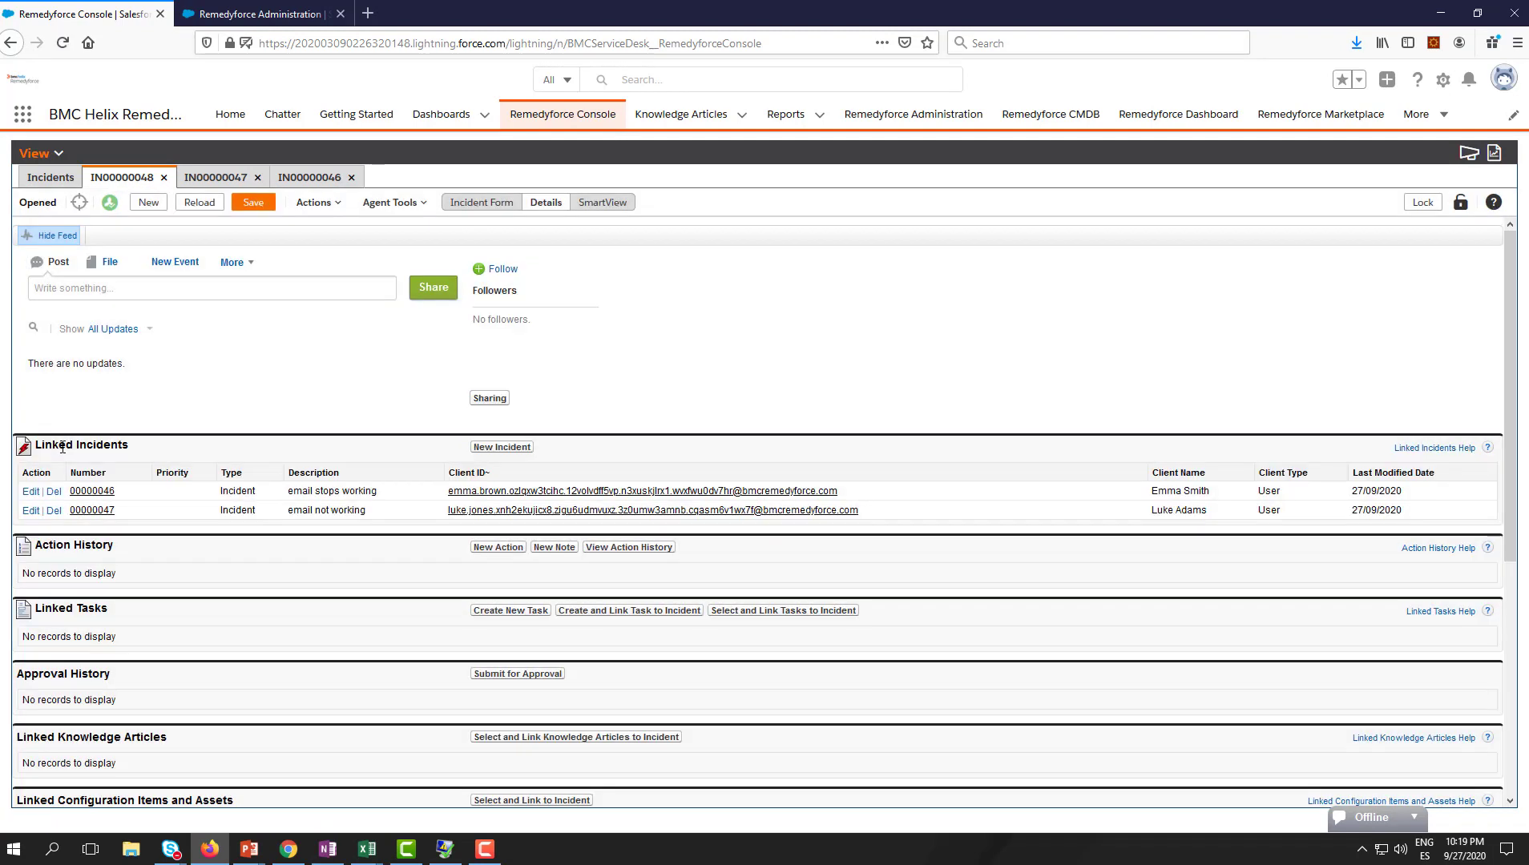
pyautogui.moveTo(38, 444); pyautogui.dragTo(144, 451)
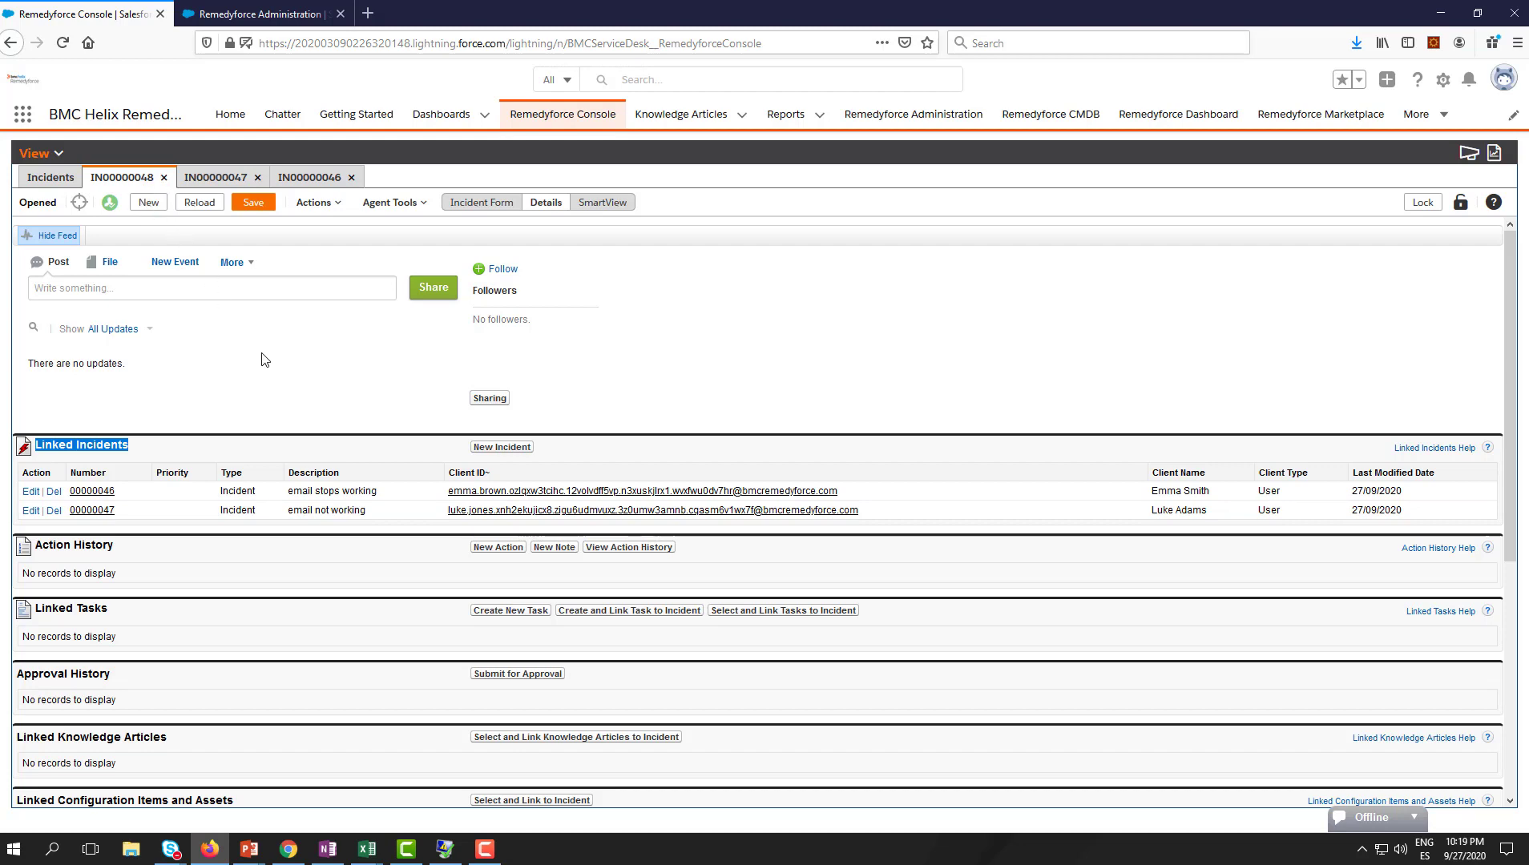
pyautogui.click(194, 207)
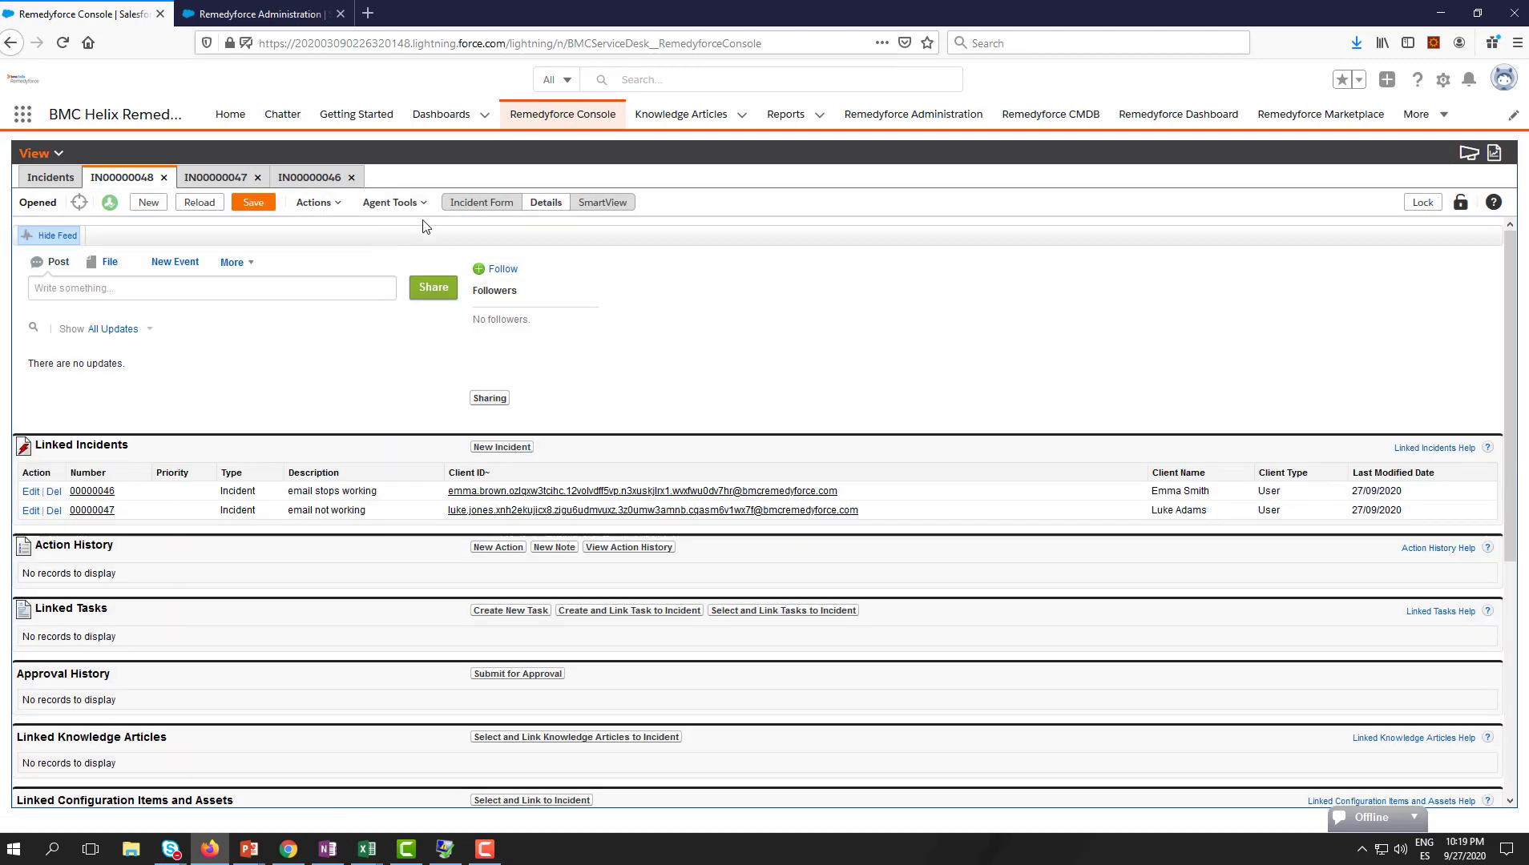
pyautogui.click(469, 206)
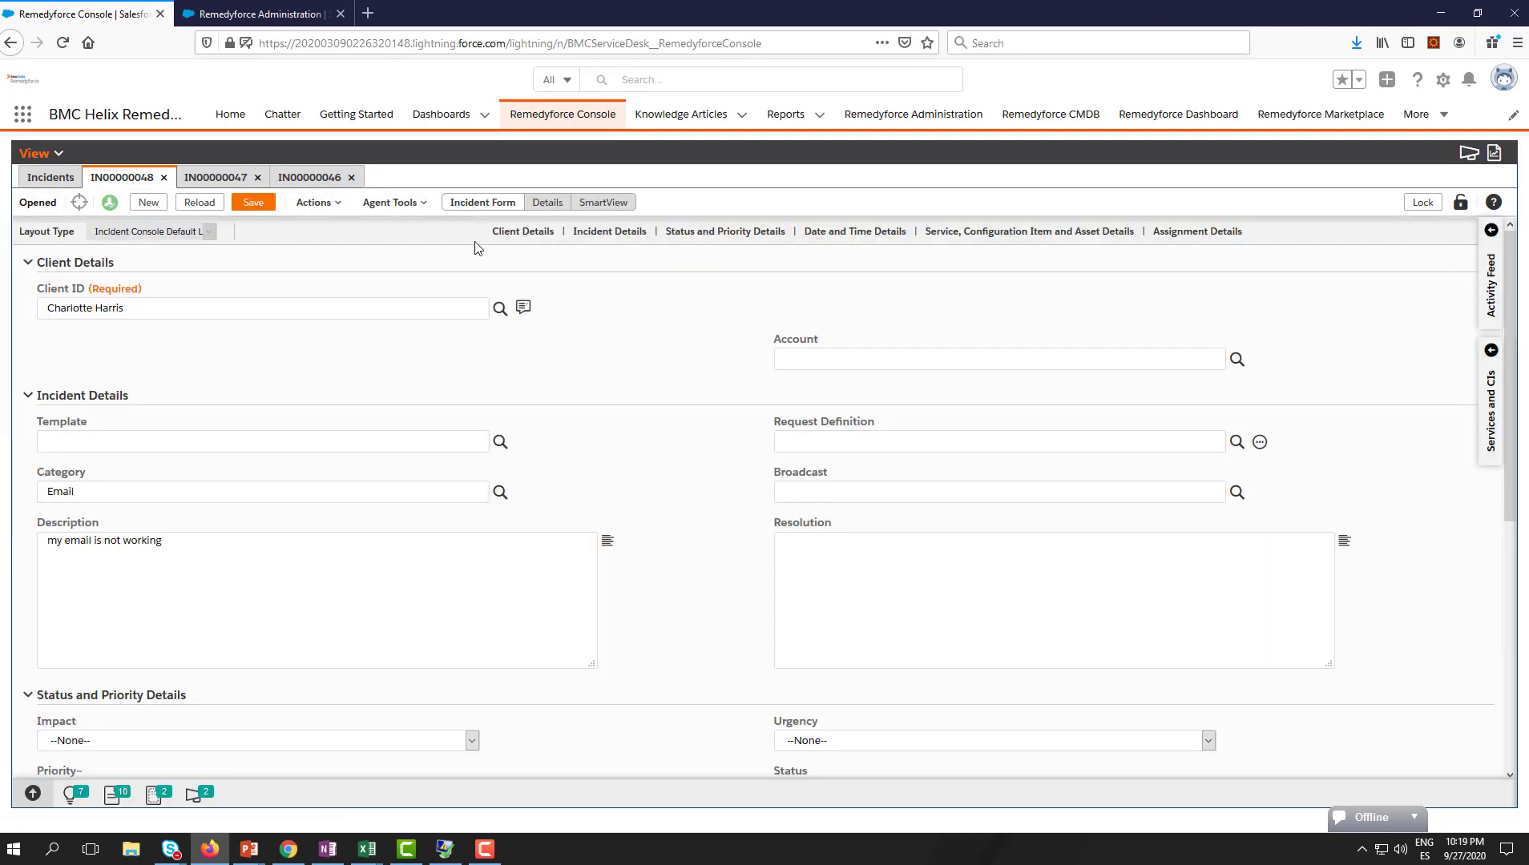
# Check the Resolution field of the linked incidents IN00000047 and IN00000046
pyautogui.click(208, 178)
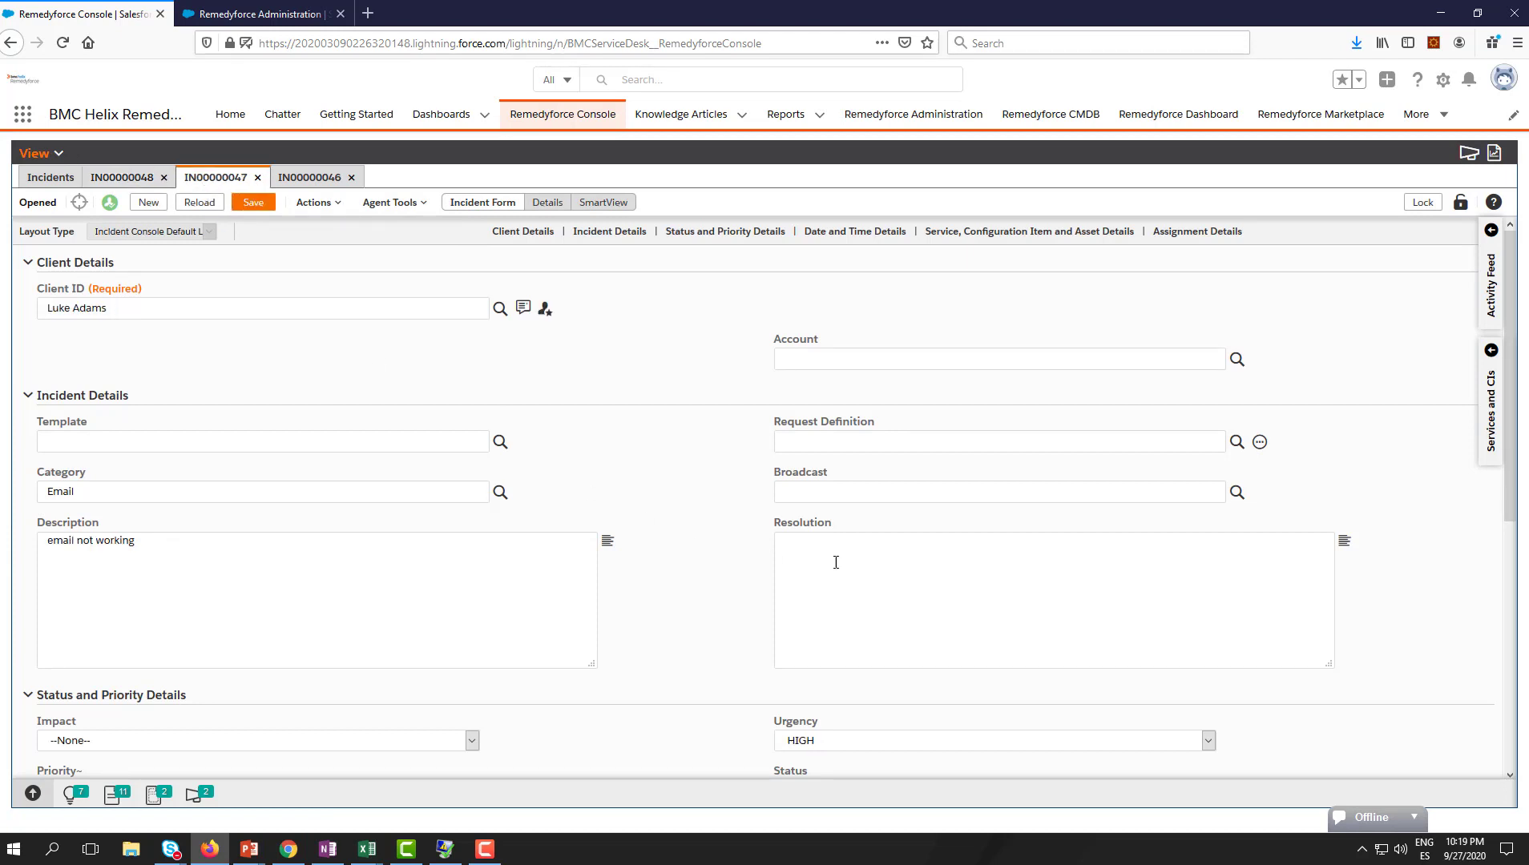
pyautogui.moveTo(775, 529); pyautogui.dragTo(860, 530)
pyautogui.click(303, 181)
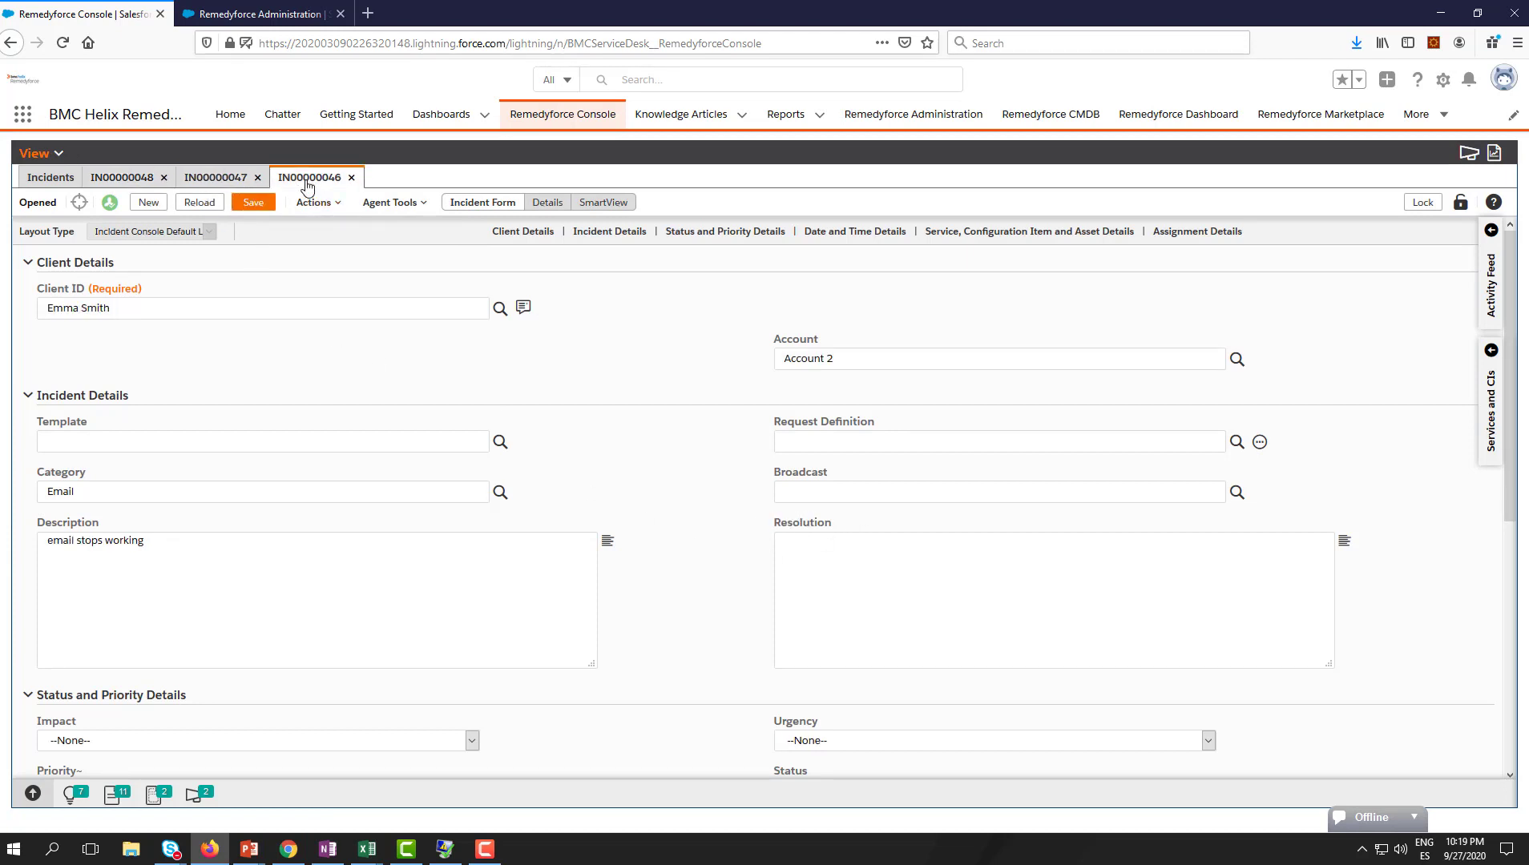
pyautogui.moveTo(769, 522); pyautogui.dragTo(793, 524)
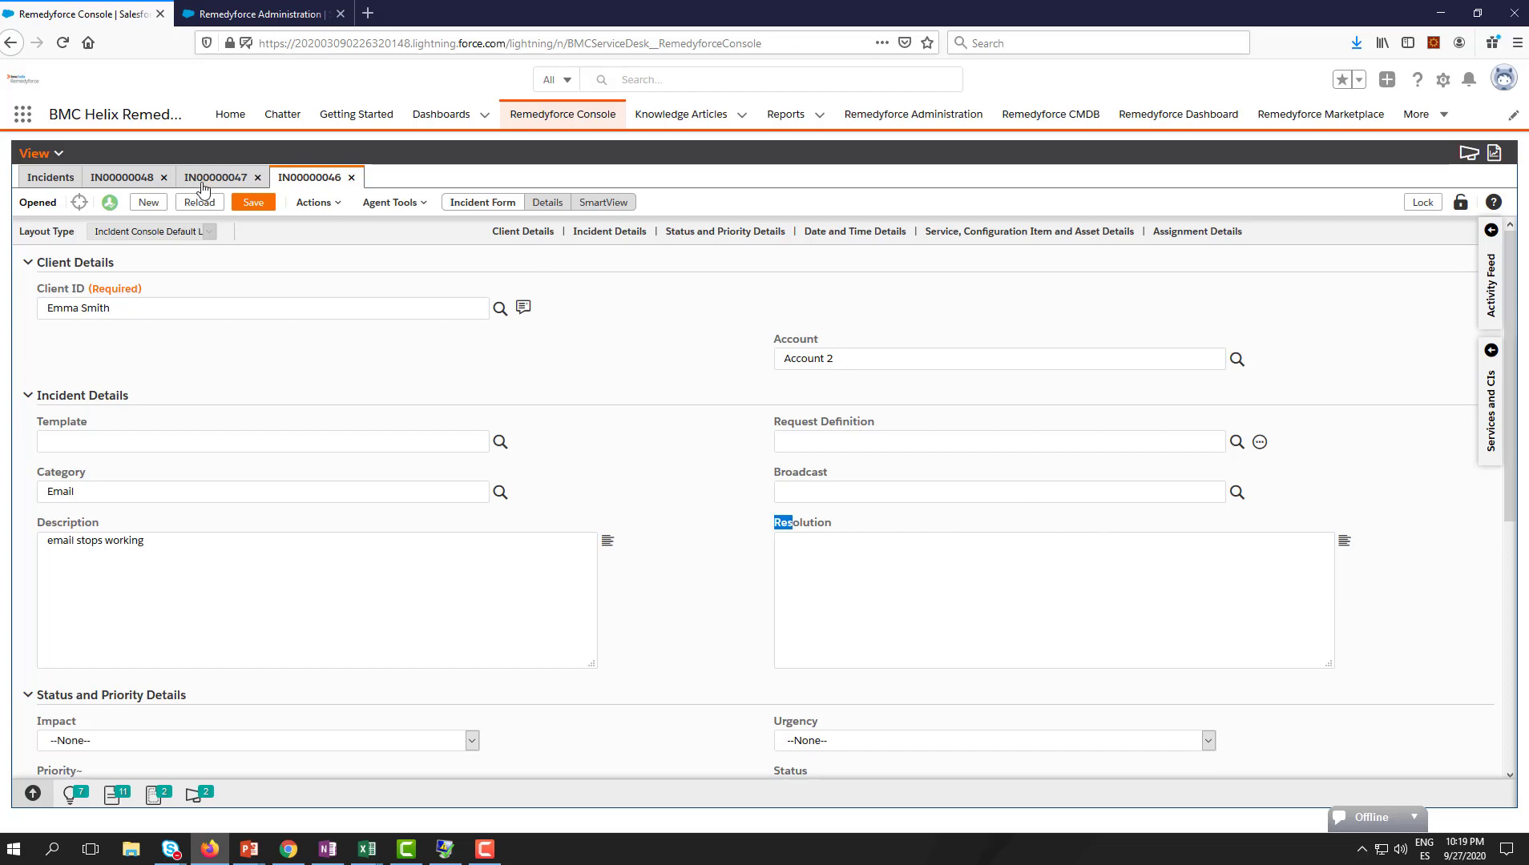
# Close incident IN00000048 together with its linked incidents, using the resolution "IT fixed the issue...", and check the resolution on the form
pyautogui.click(120, 179)
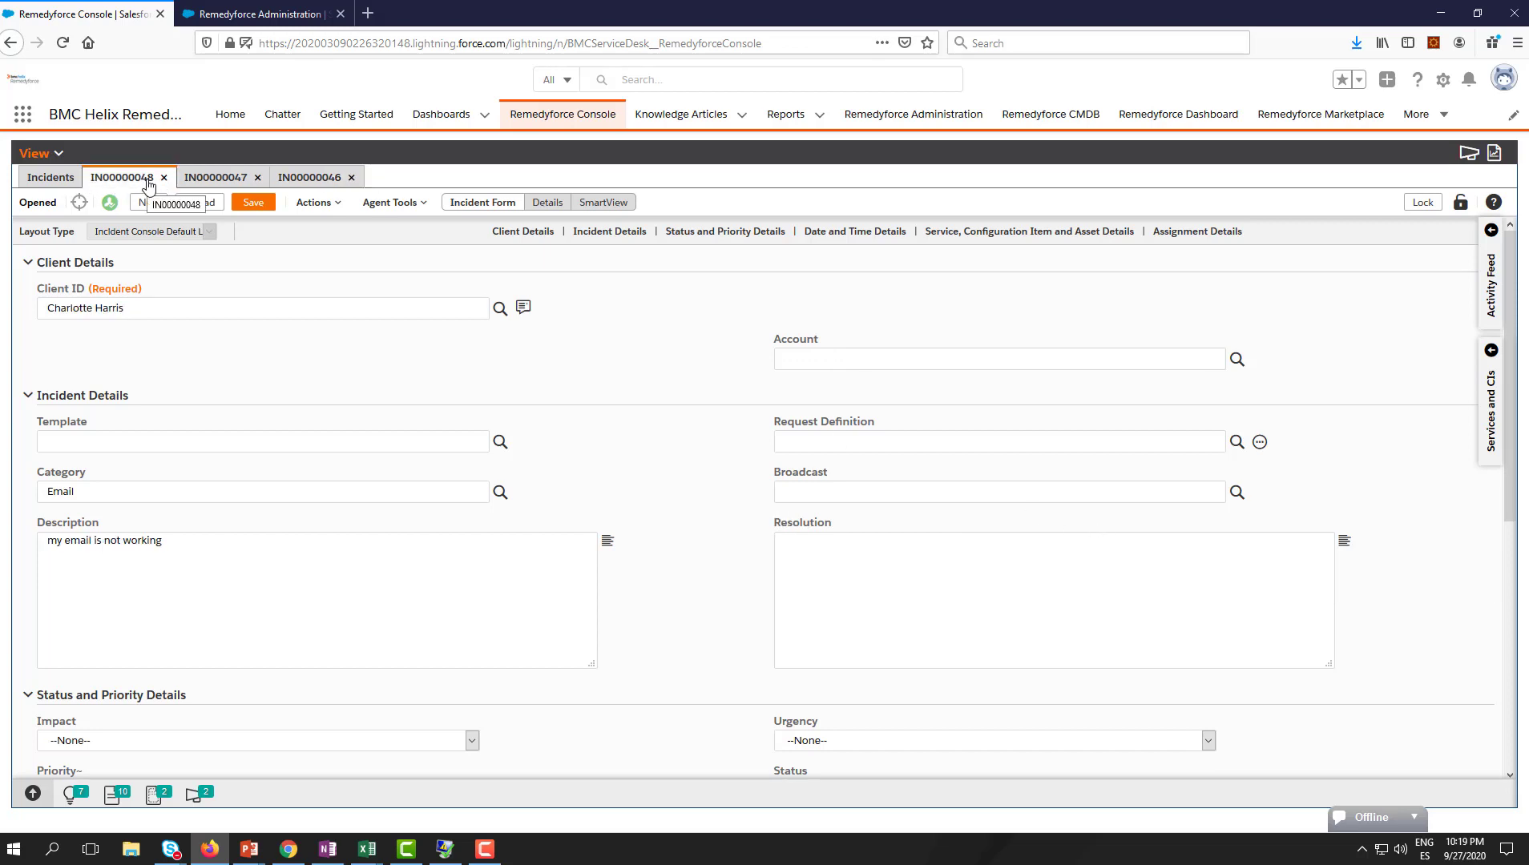
pyautogui.click(318, 208)
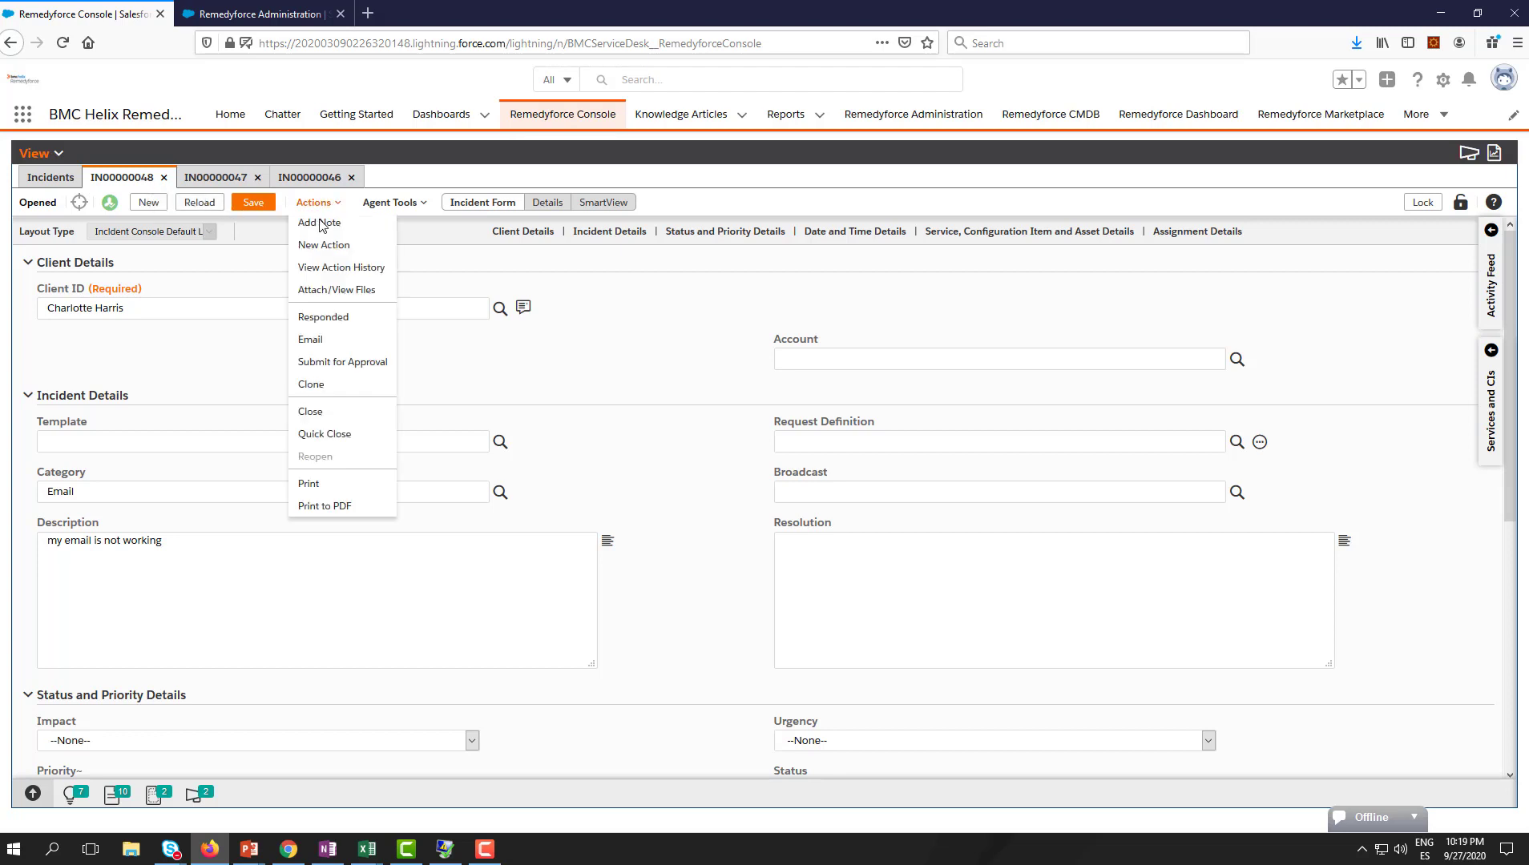
pyautogui.click(353, 415)
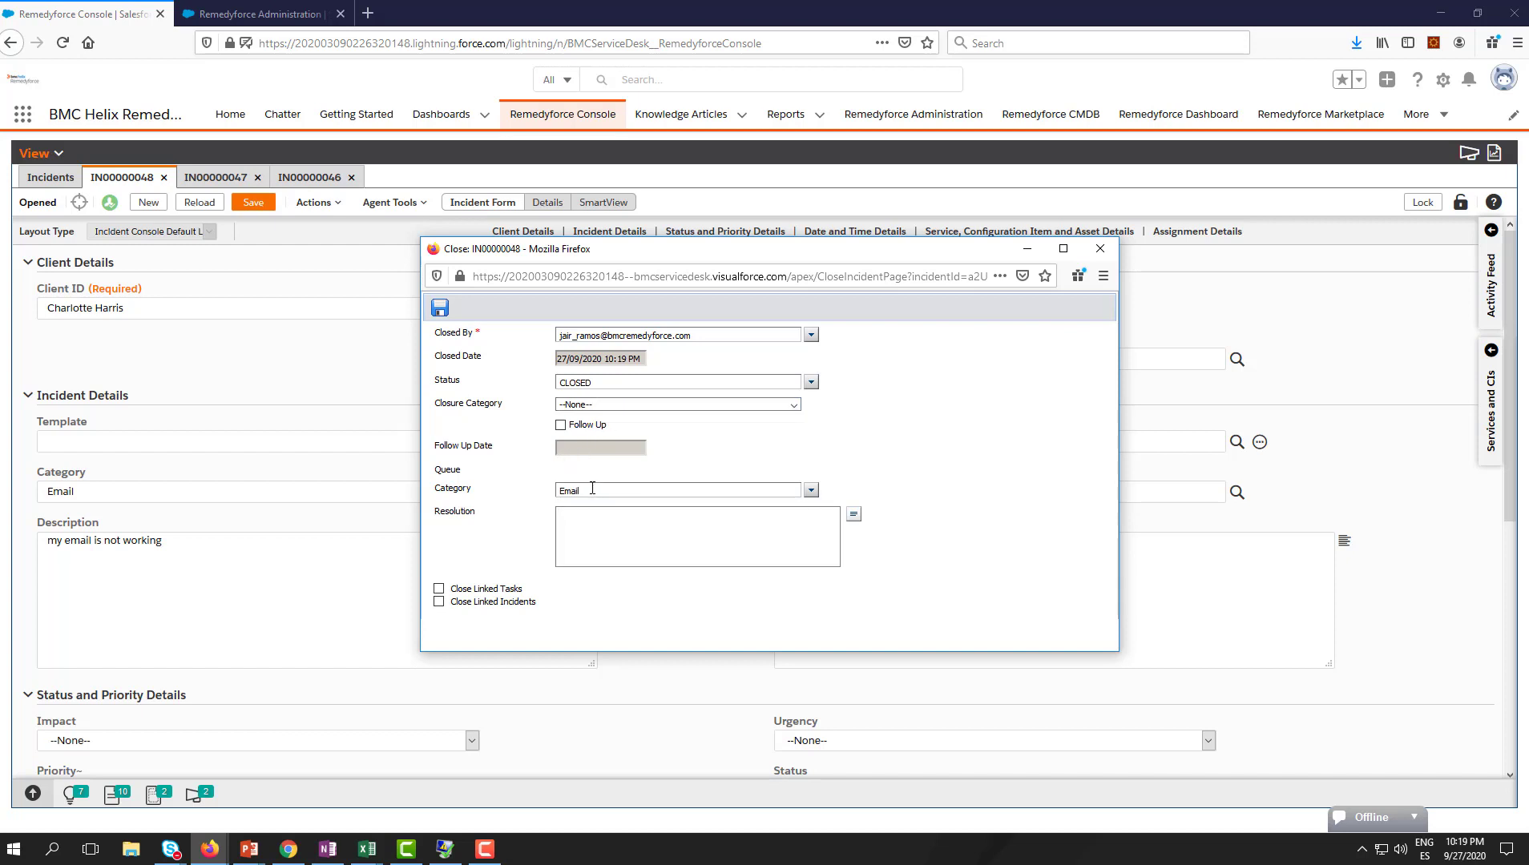
pyautogui.click(592, 534)
pyautogui.write('...')
pyautogui.click(439, 602)
pyautogui.click(447, 314)
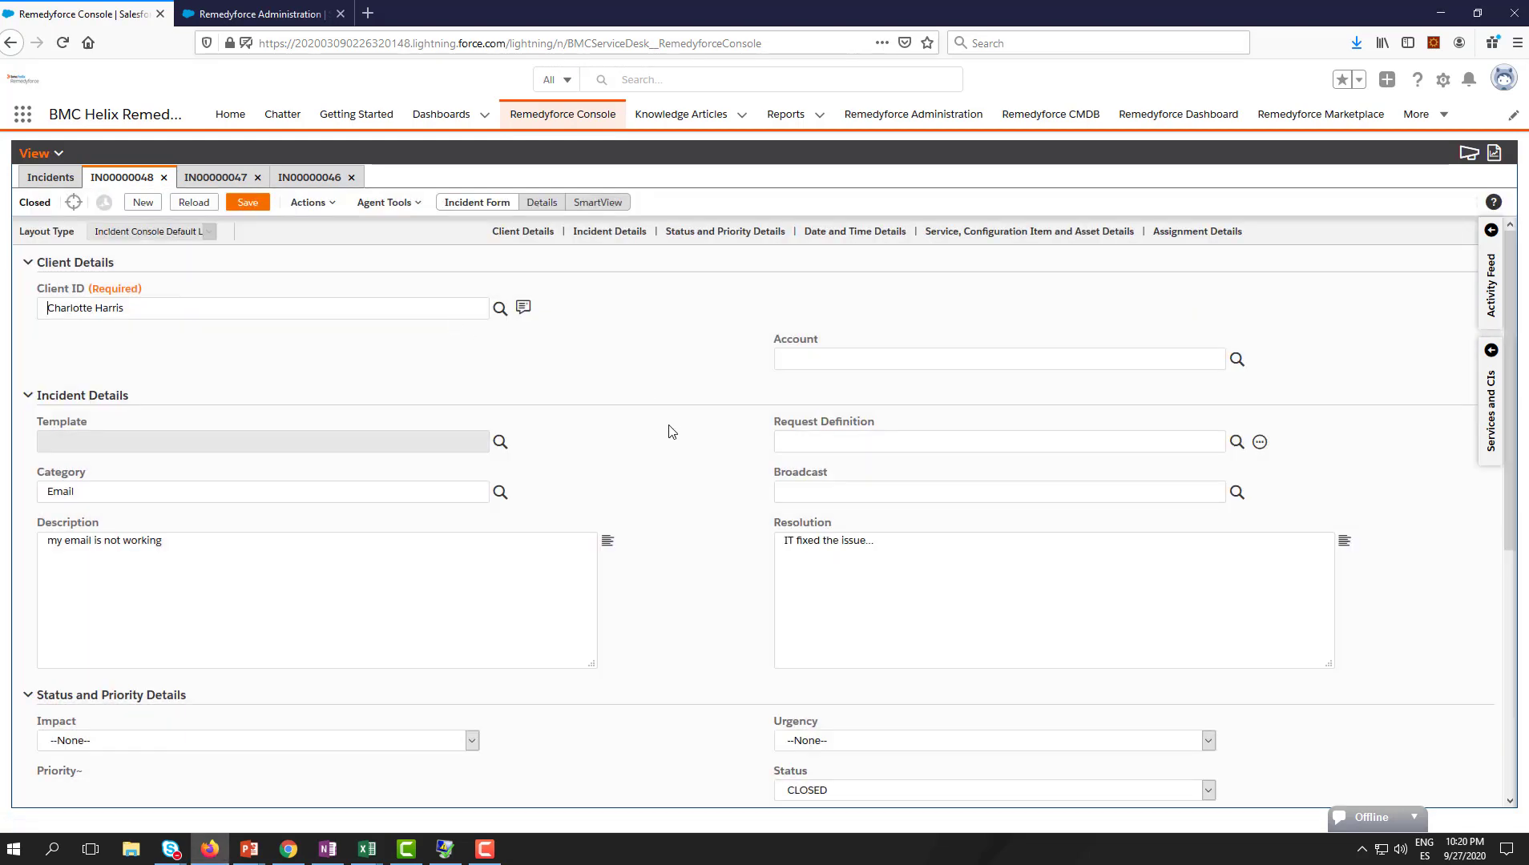
pyautogui.moveTo(875, 542); pyautogui.dragTo(747, 539)
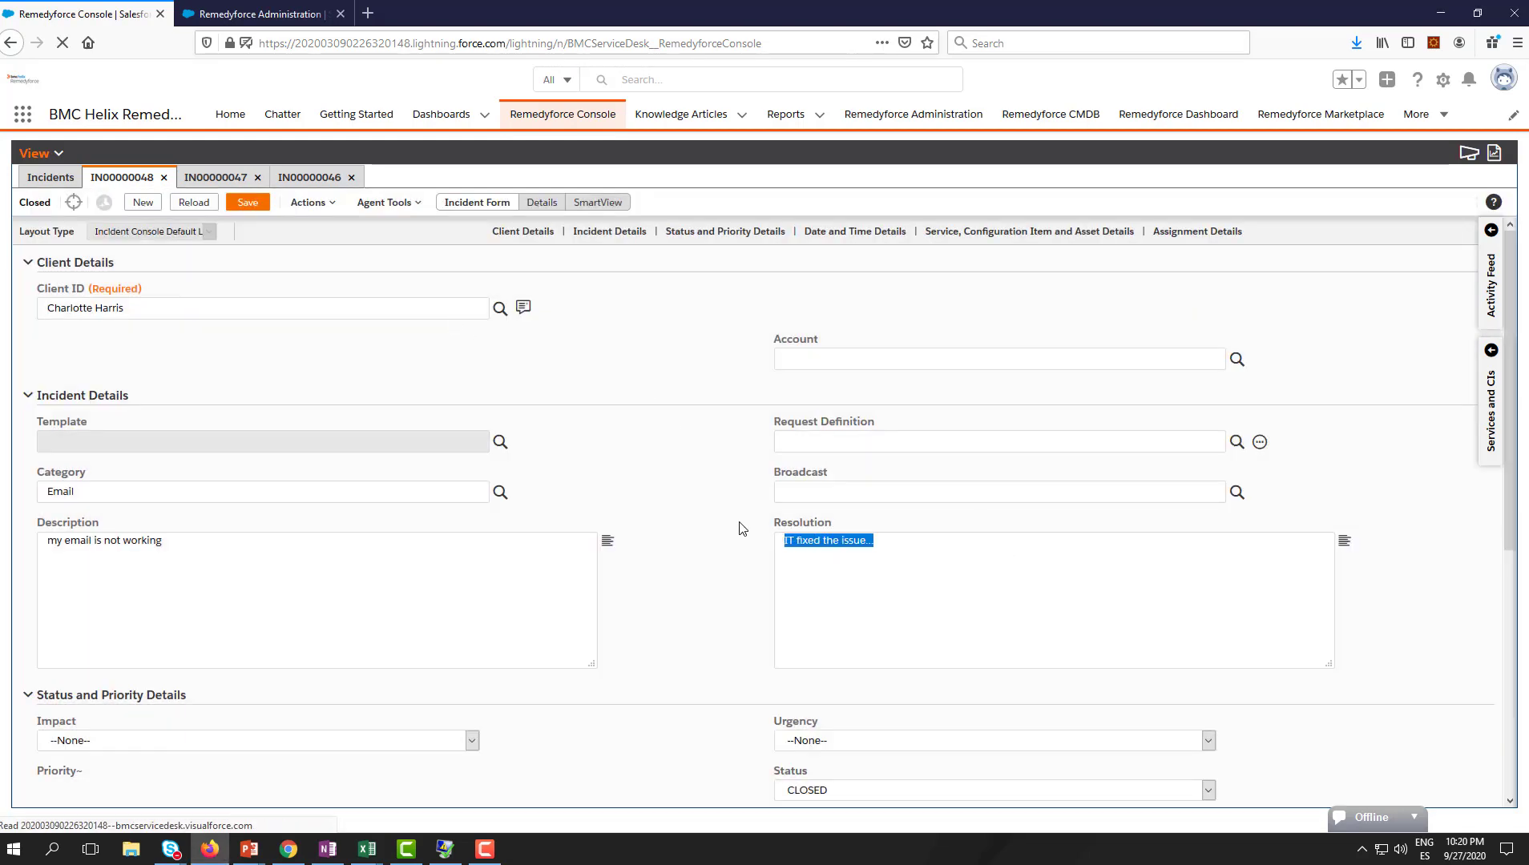
# Reload linked incident IN00000047 and check its Resolution, Status and Closed Date
pyautogui.scroll(-4, 740, 528)
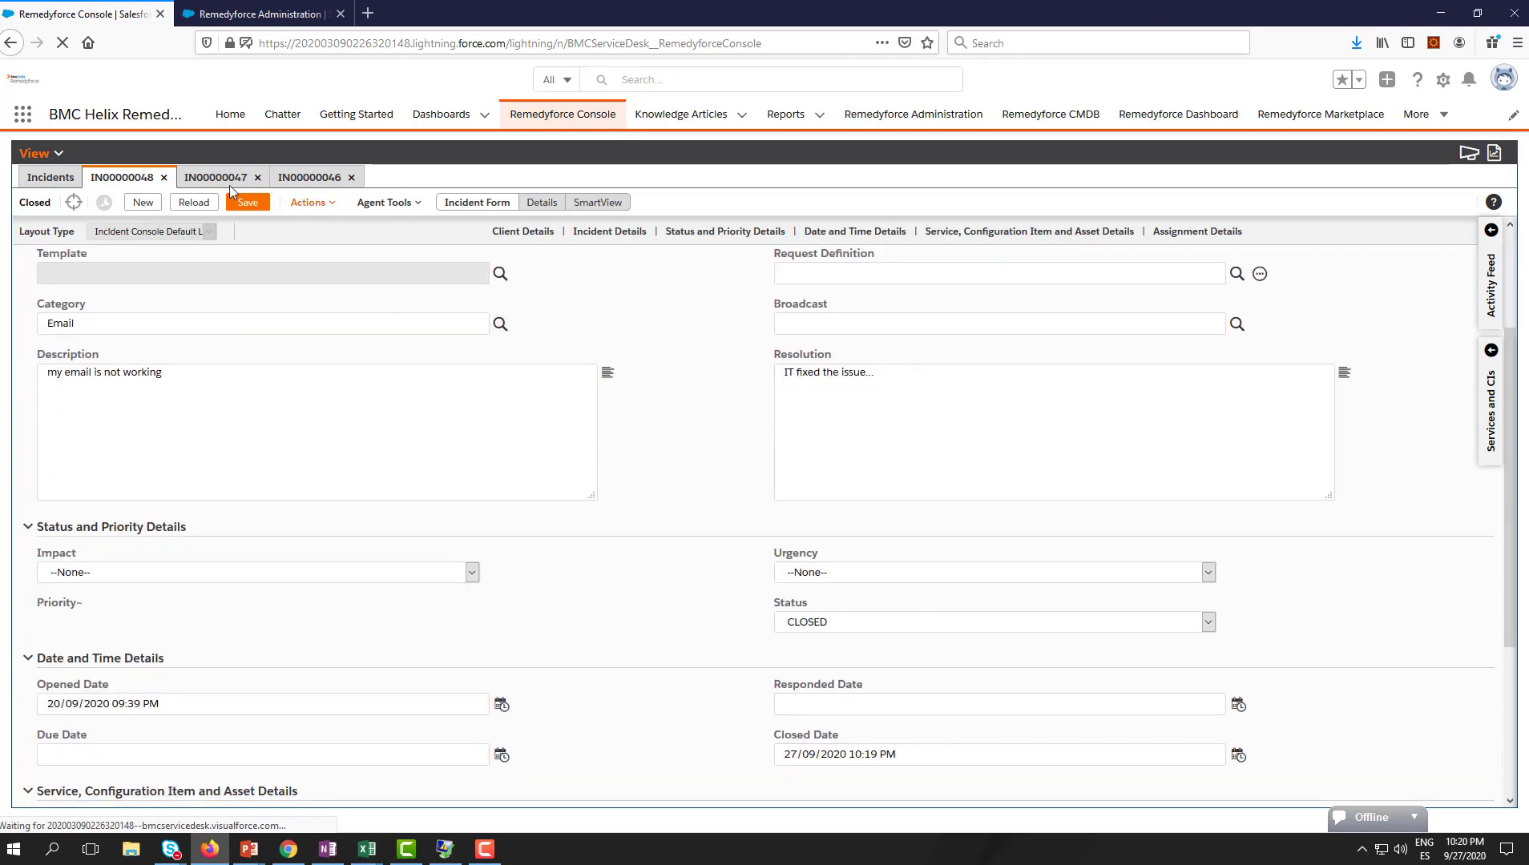
pyautogui.click(198, 176)
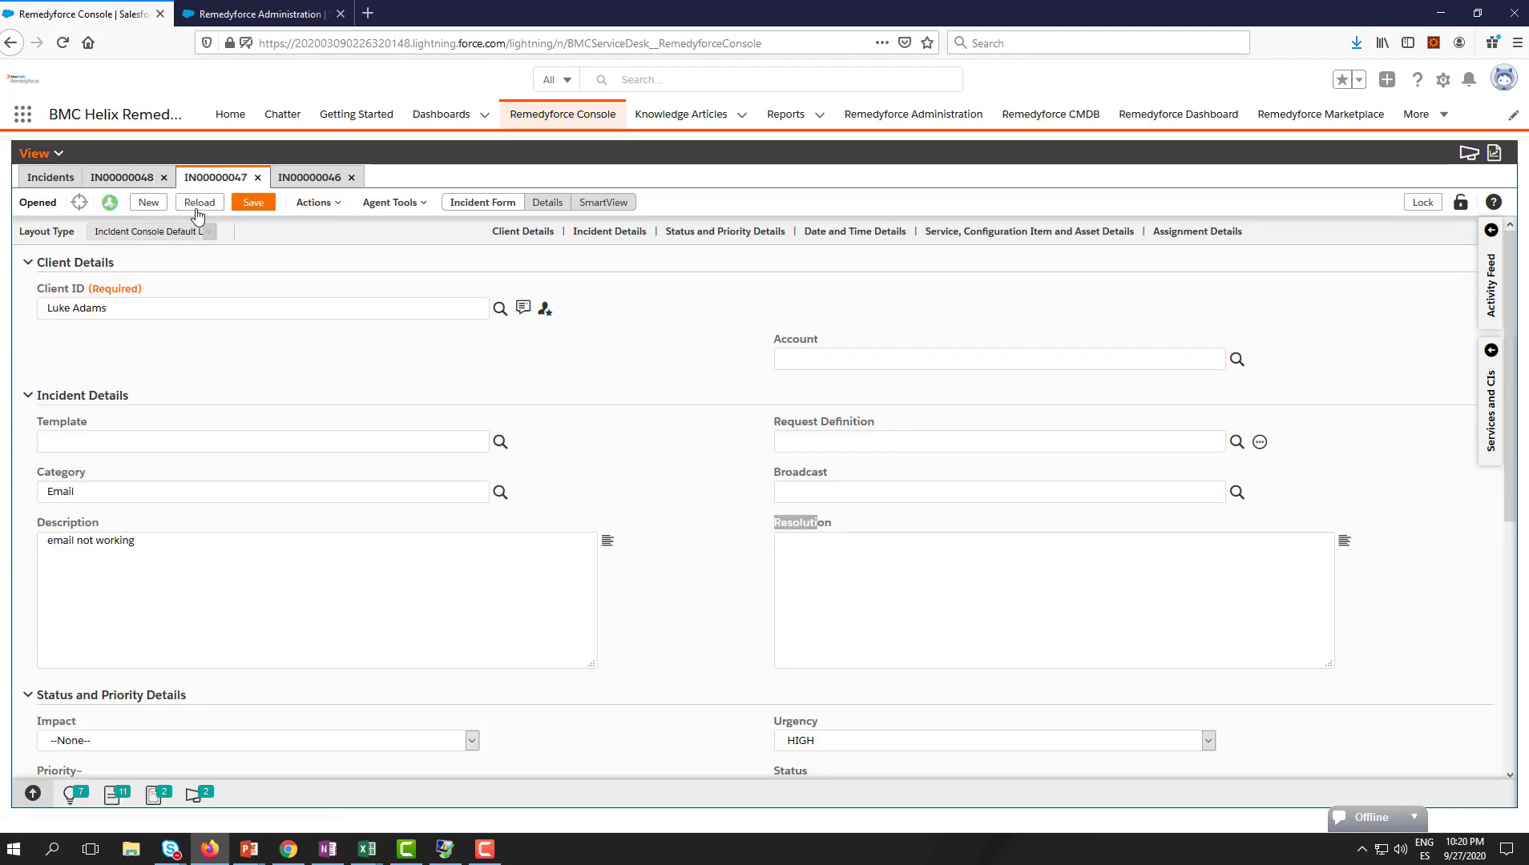
pyautogui.click(197, 211)
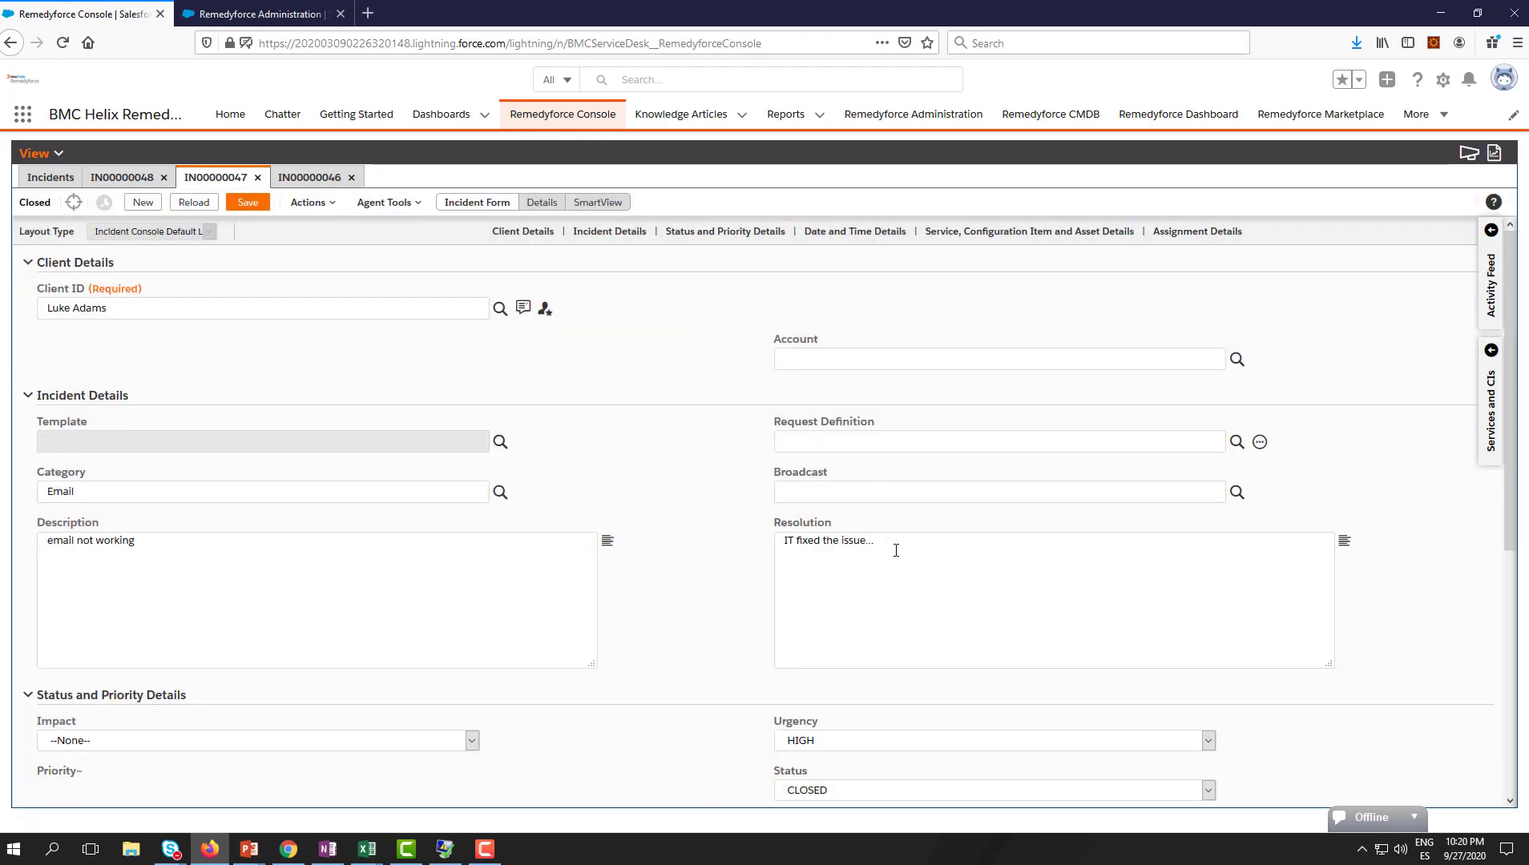
pyautogui.moveTo(916, 549); pyautogui.dragTo(763, 546)
pyautogui.click(712, 512)
pyautogui.scroll(-2, 754, 607)
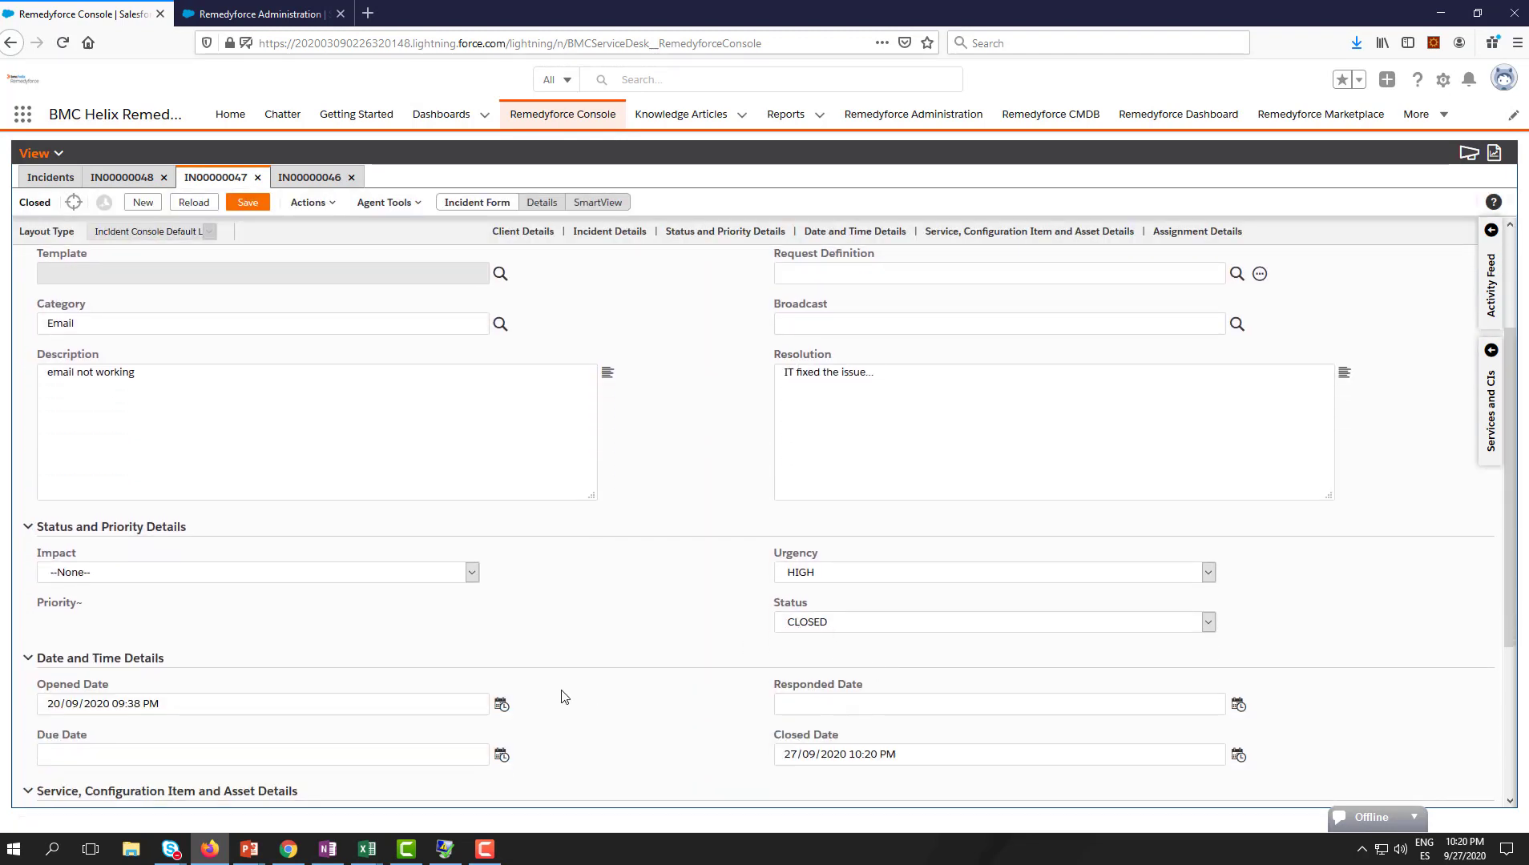
# Reload linked incident IN00000046 and check its Resolution, Status and Closed Date
pyautogui.click(323, 174)
pyautogui.scroll(-2, 752, 584)
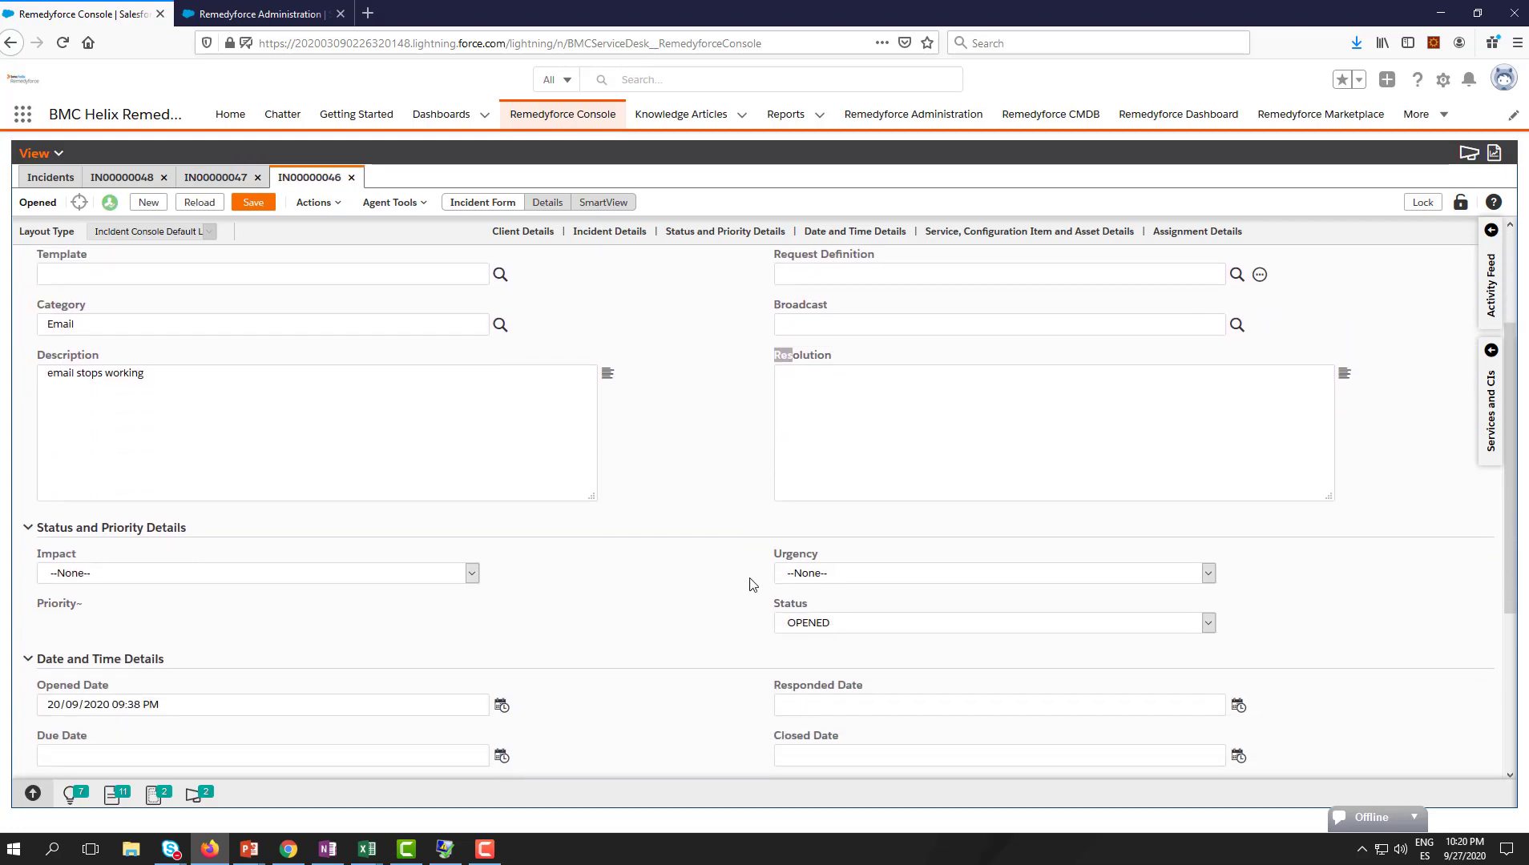
pyautogui.scroll(2, 629, 601)
pyautogui.click(201, 207)
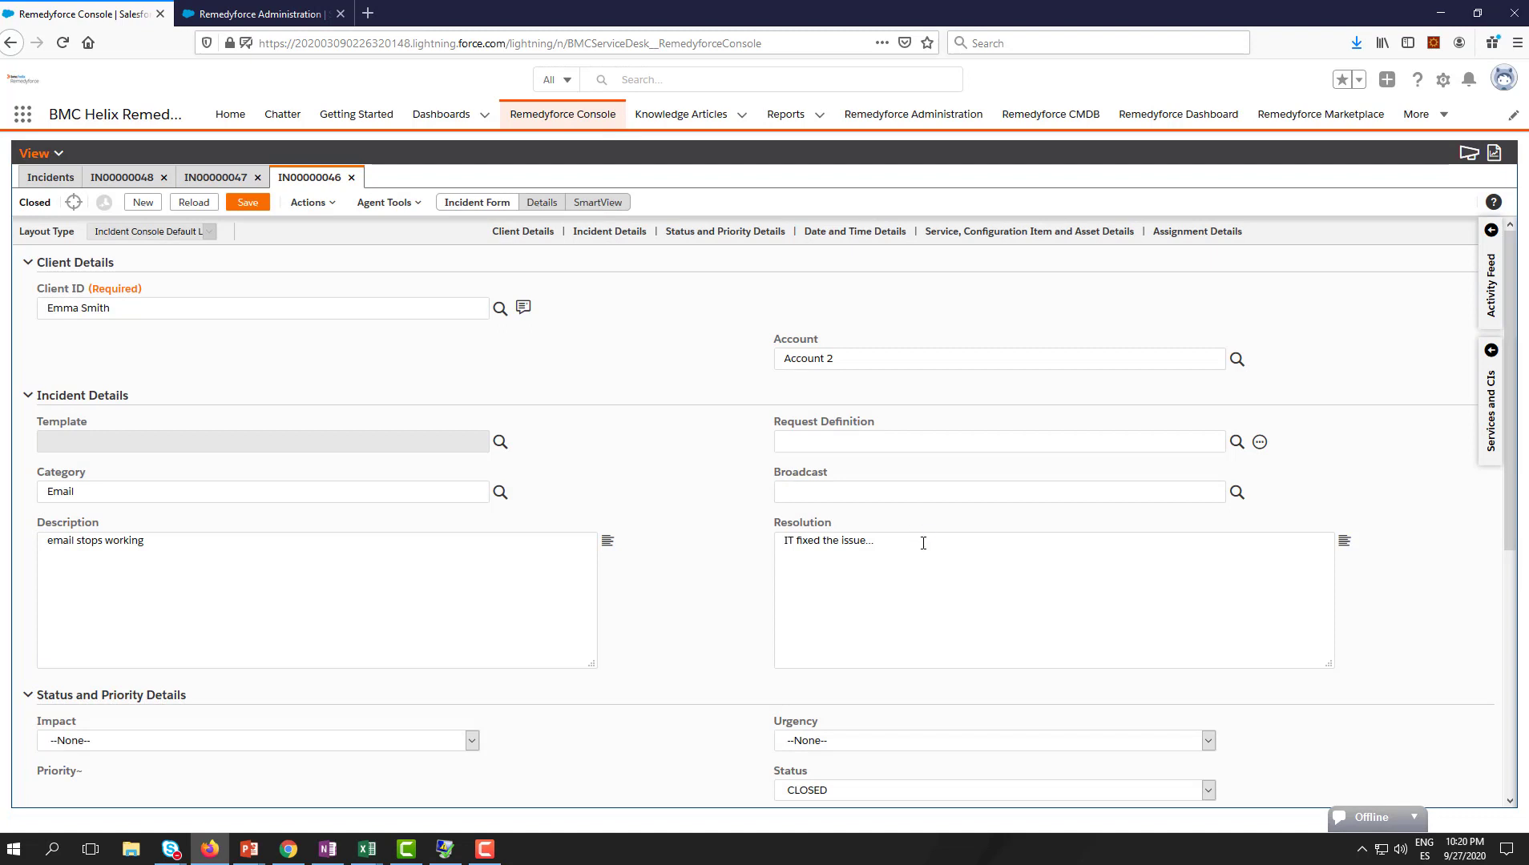
pyautogui.moveTo(922, 543); pyautogui.dragTo(727, 553)
pyautogui.scroll(-2, 672, 559)
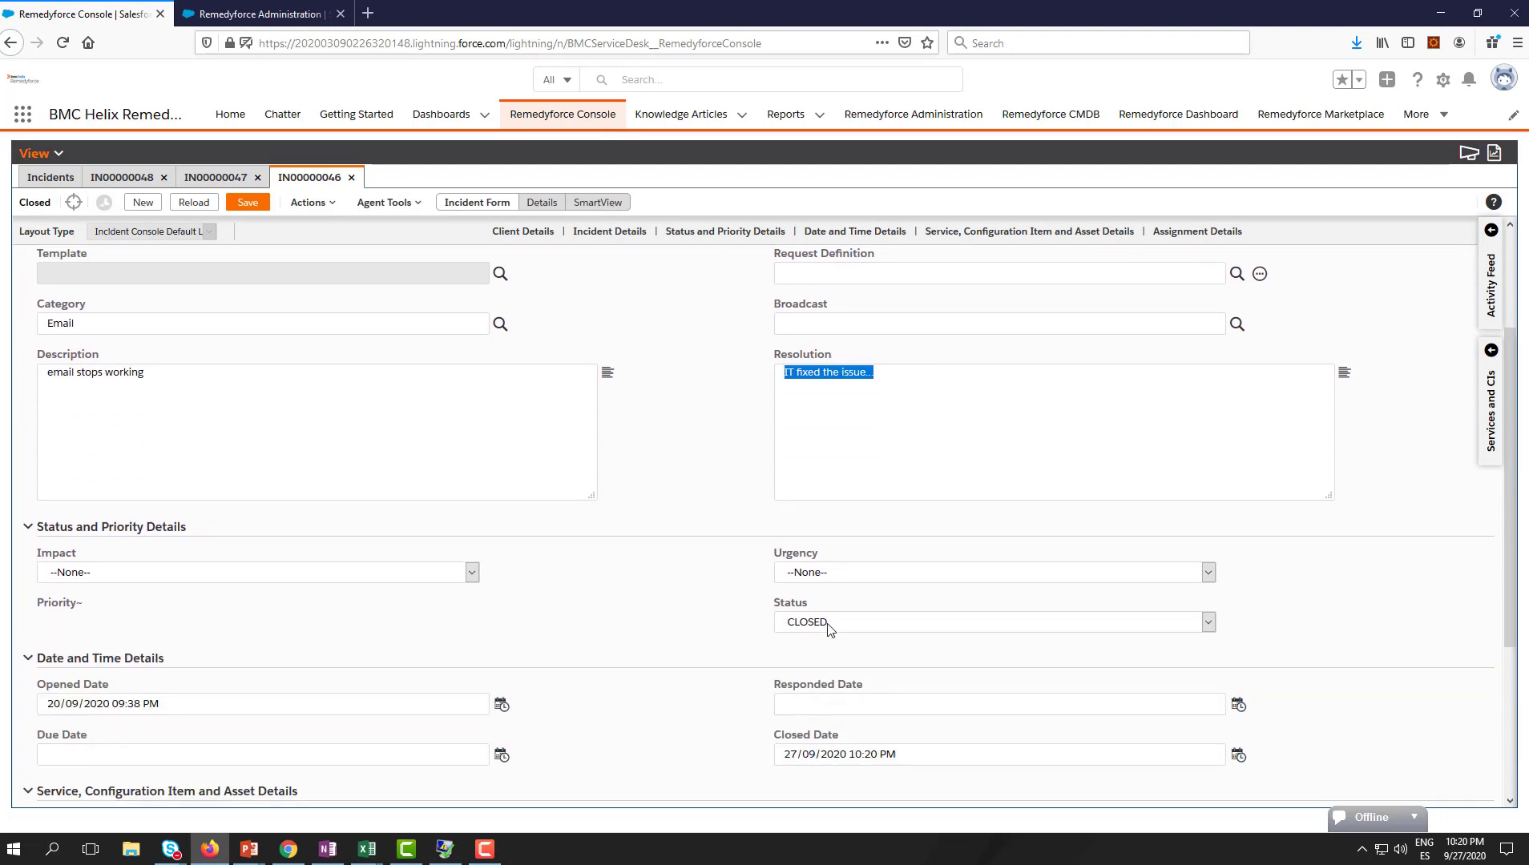
pyautogui.click(635, 612)
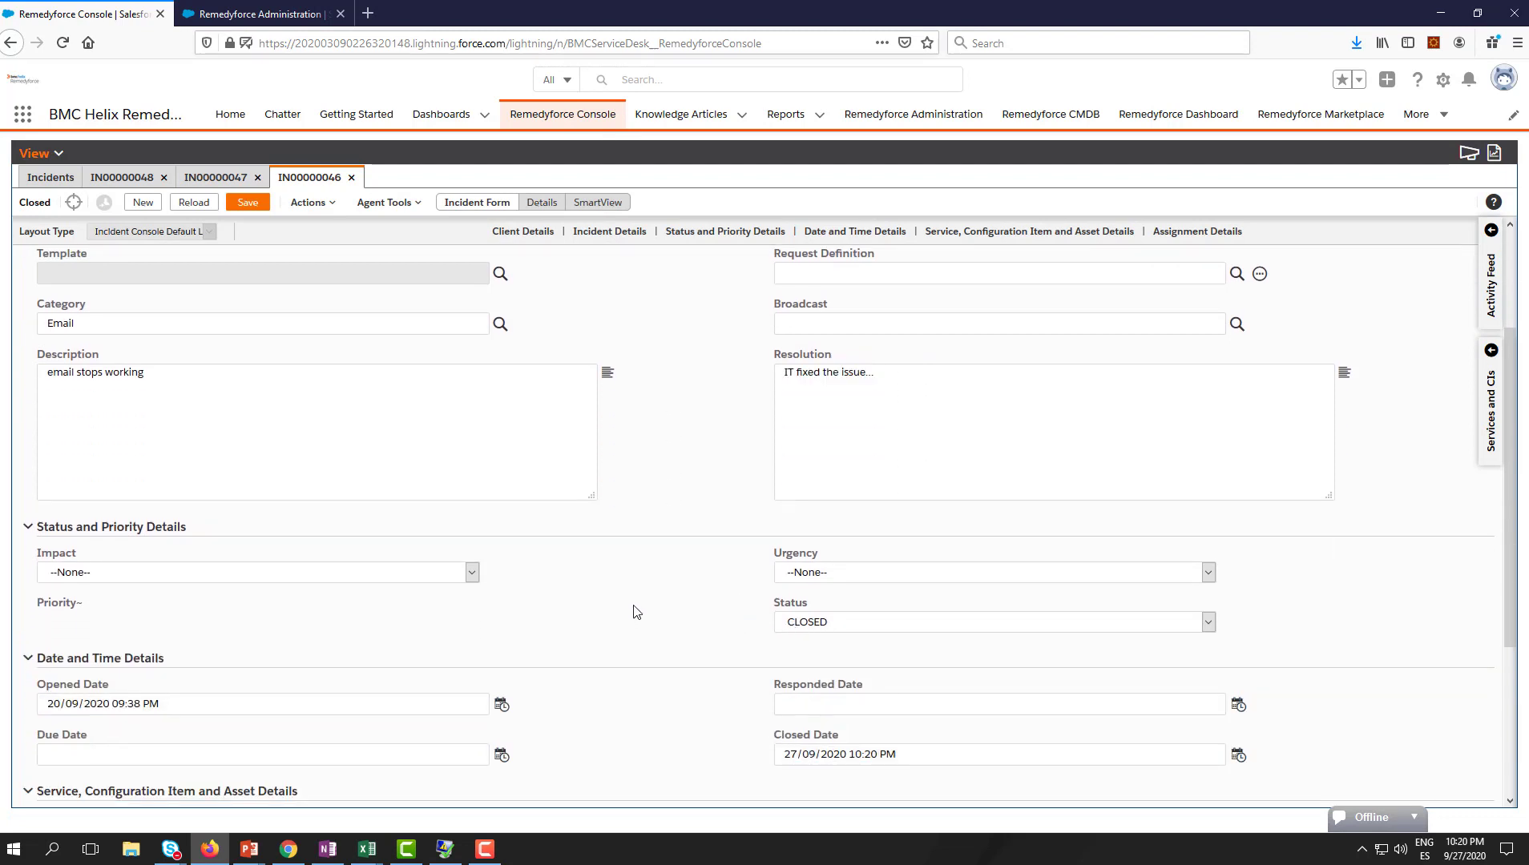
pyautogui.scroll(2, 660, 612)
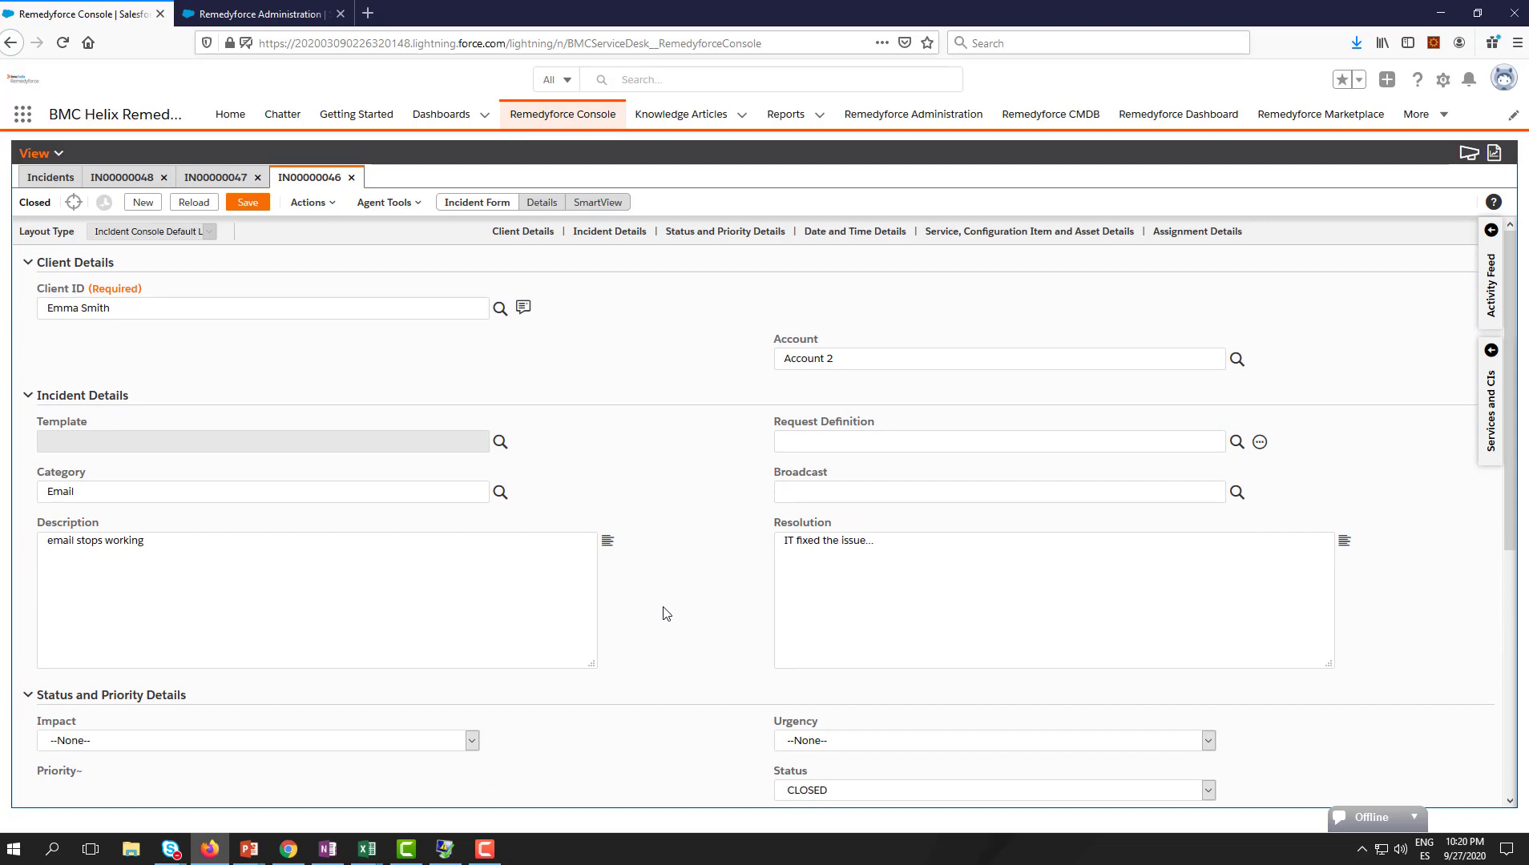
pyautogui.scroll(-1, 663, 613)
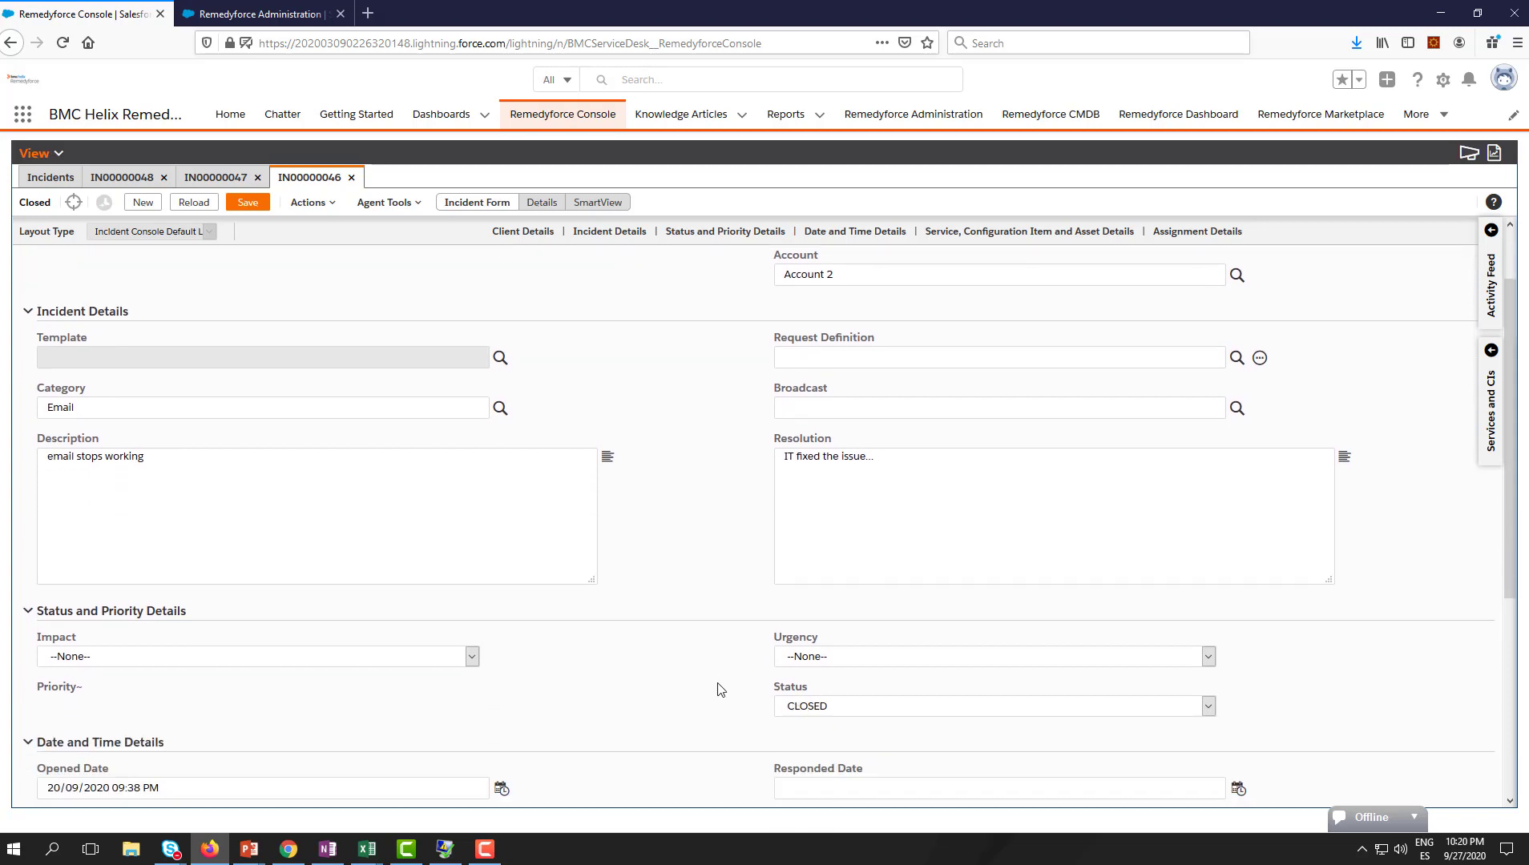
pyautogui.scroll(1, 643, 657)
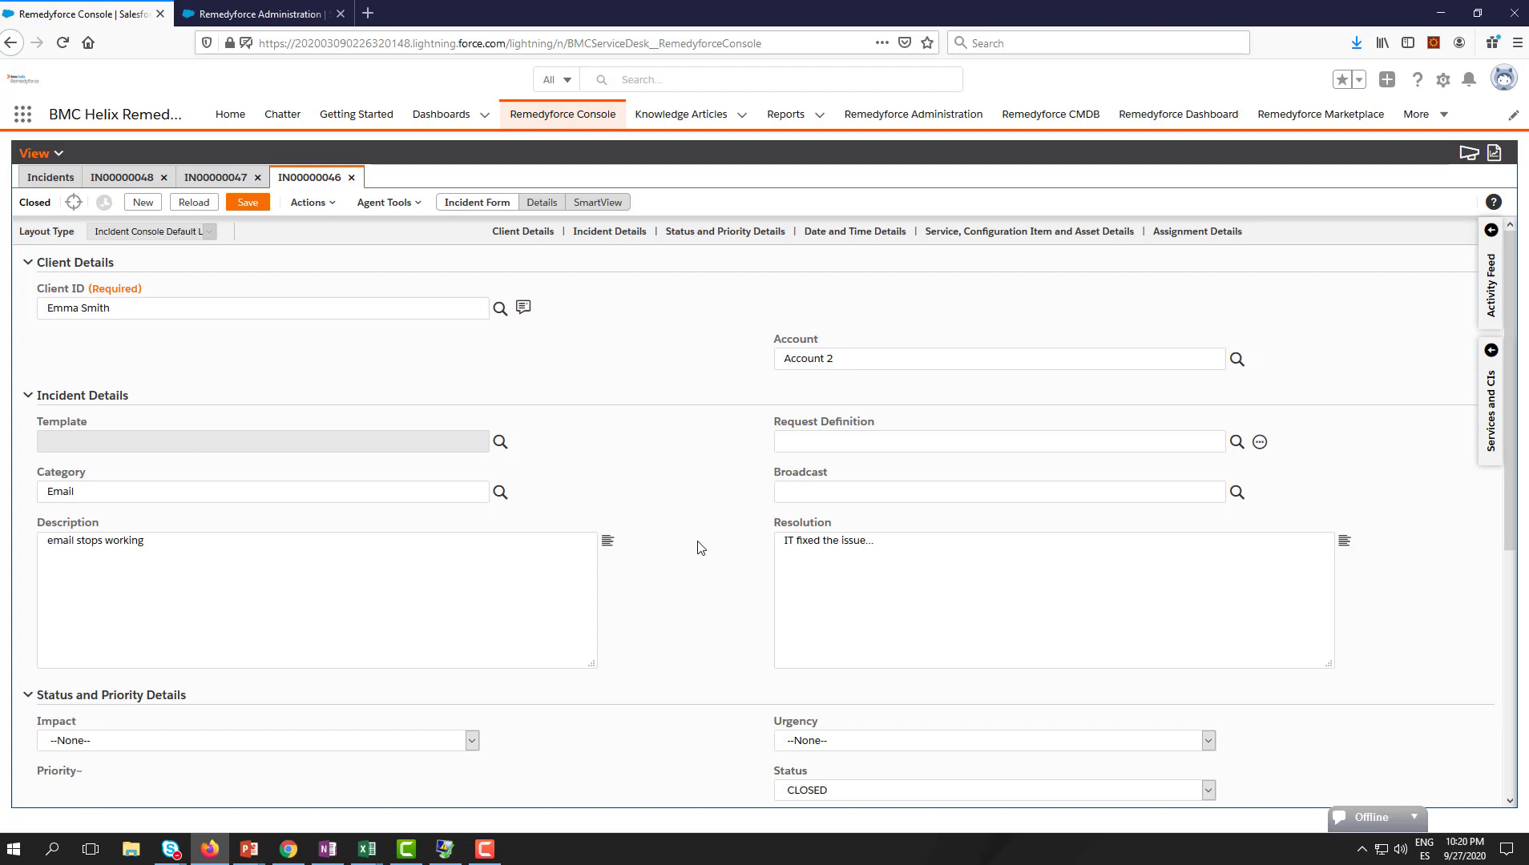
# Review the Linked Incidents list in the details of parent incident IN00000048, and return to the incident form
pyautogui.click(112, 178)
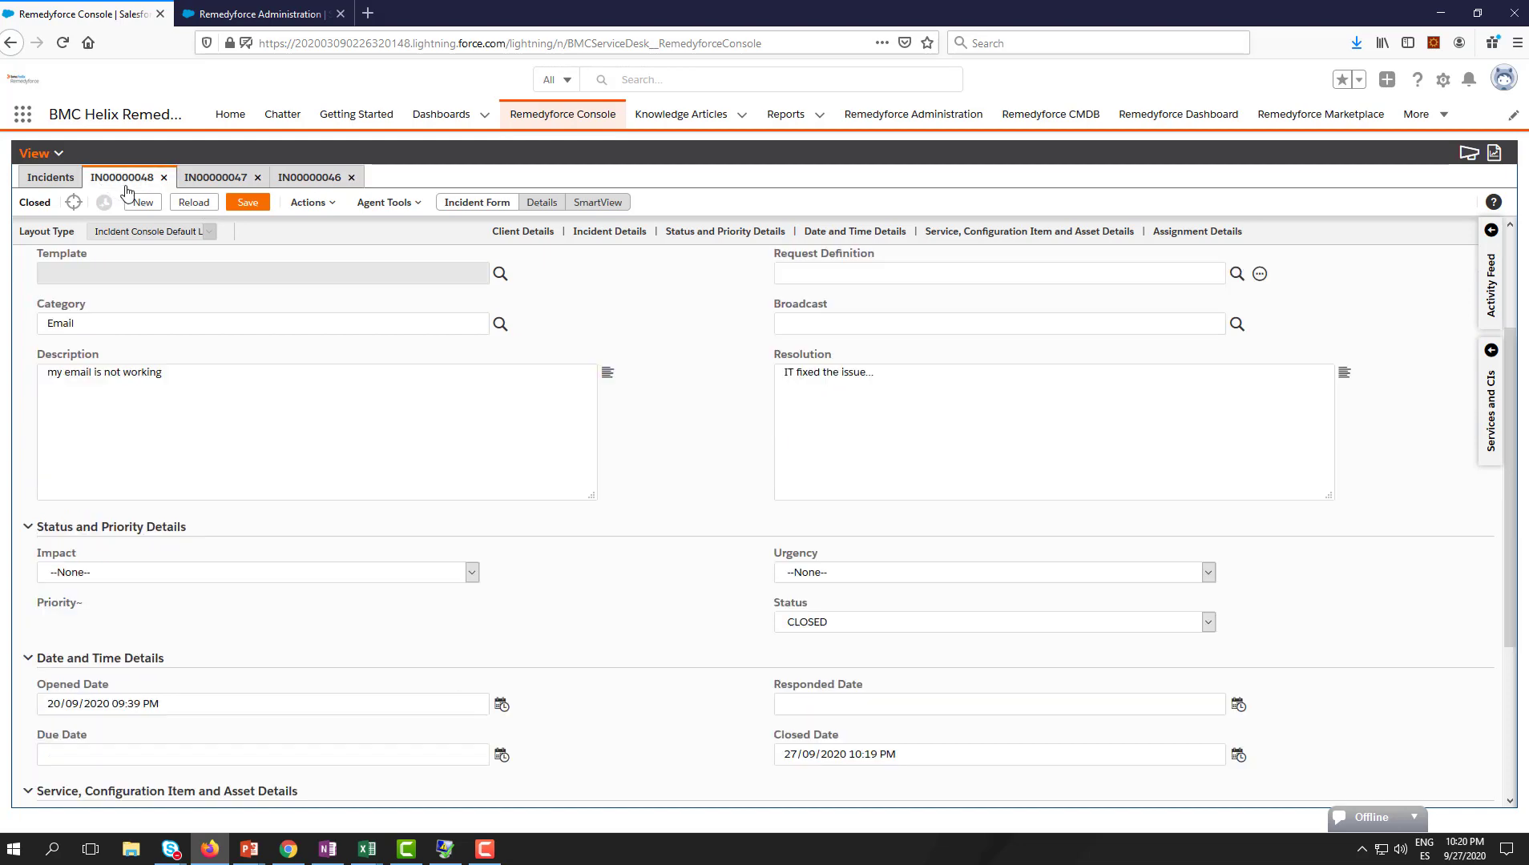
pyautogui.click(532, 205)
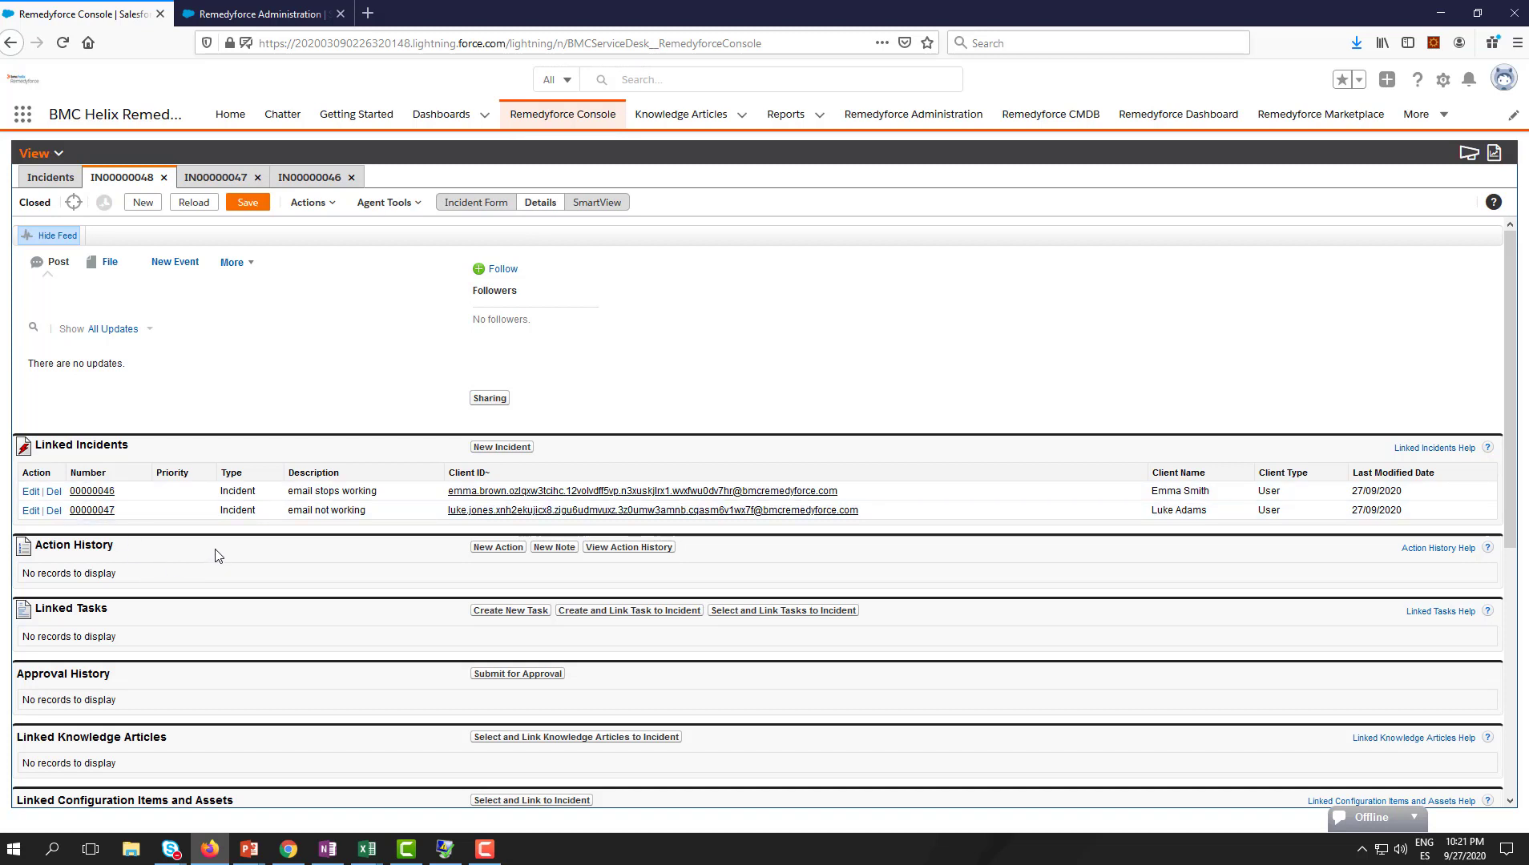
pyautogui.click(493, 207)
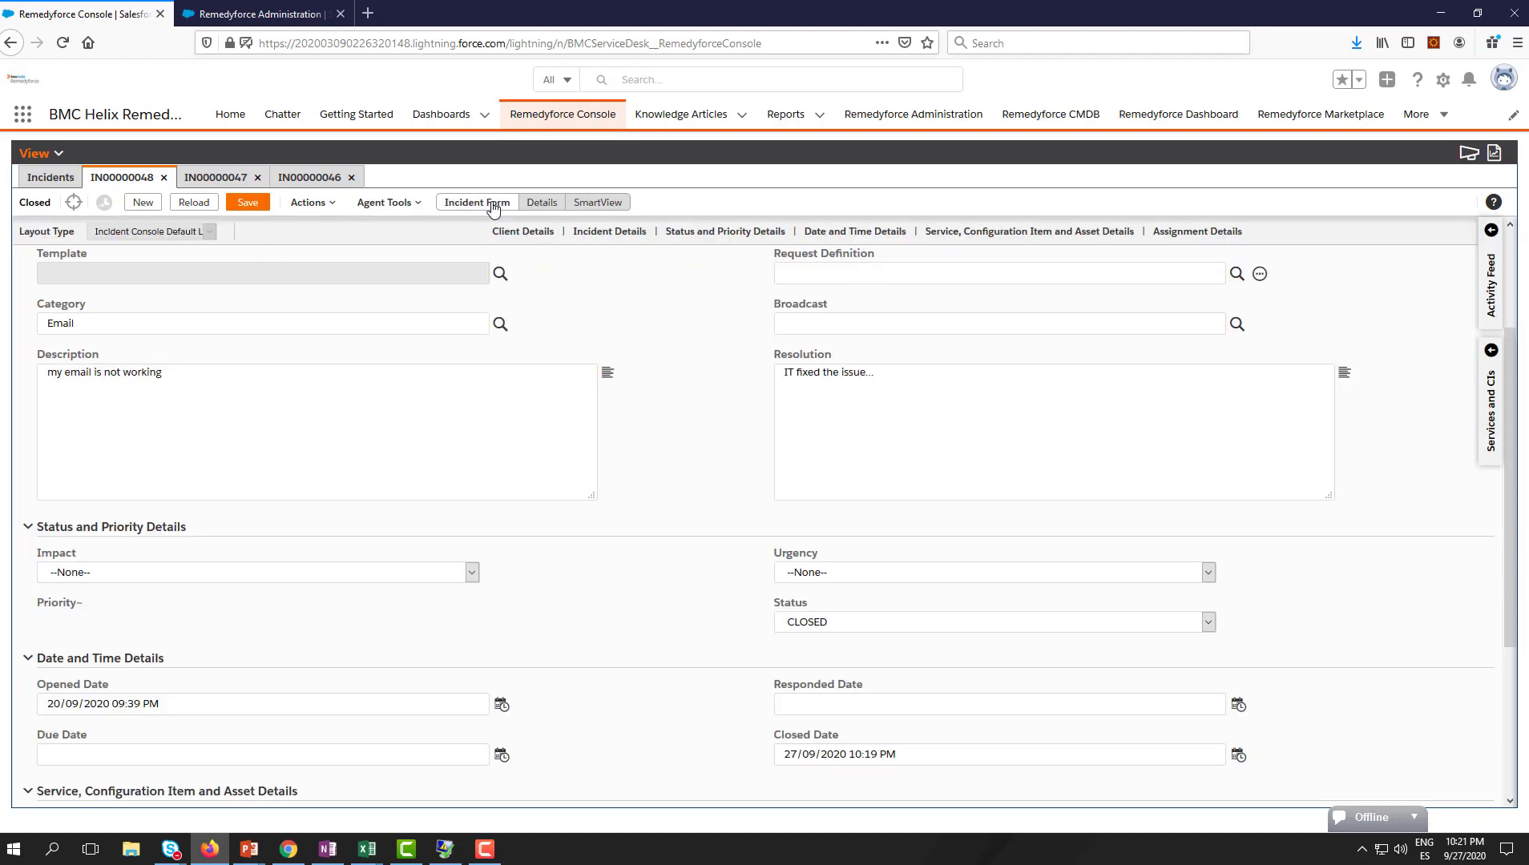
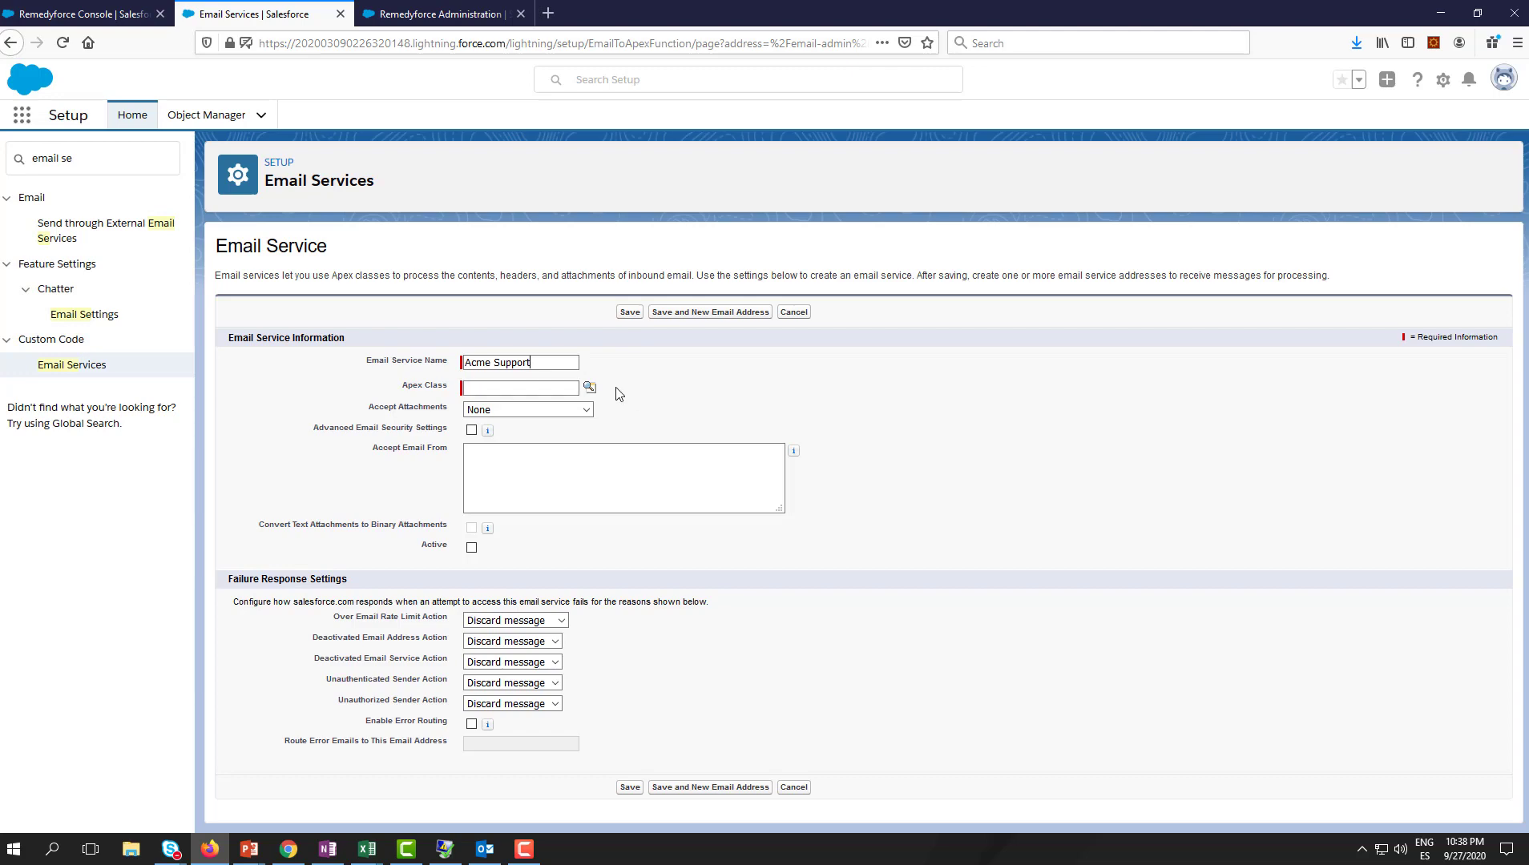
# Look up "email li" and assign the EmailListener Apex class to the Acme Support email service
pyautogui.click(589, 387)
pyautogui.moveTo(625, 404); pyautogui.dragTo(716, 348)
pyautogui.doubleClick(450, 428)
pyautogui.write('e')
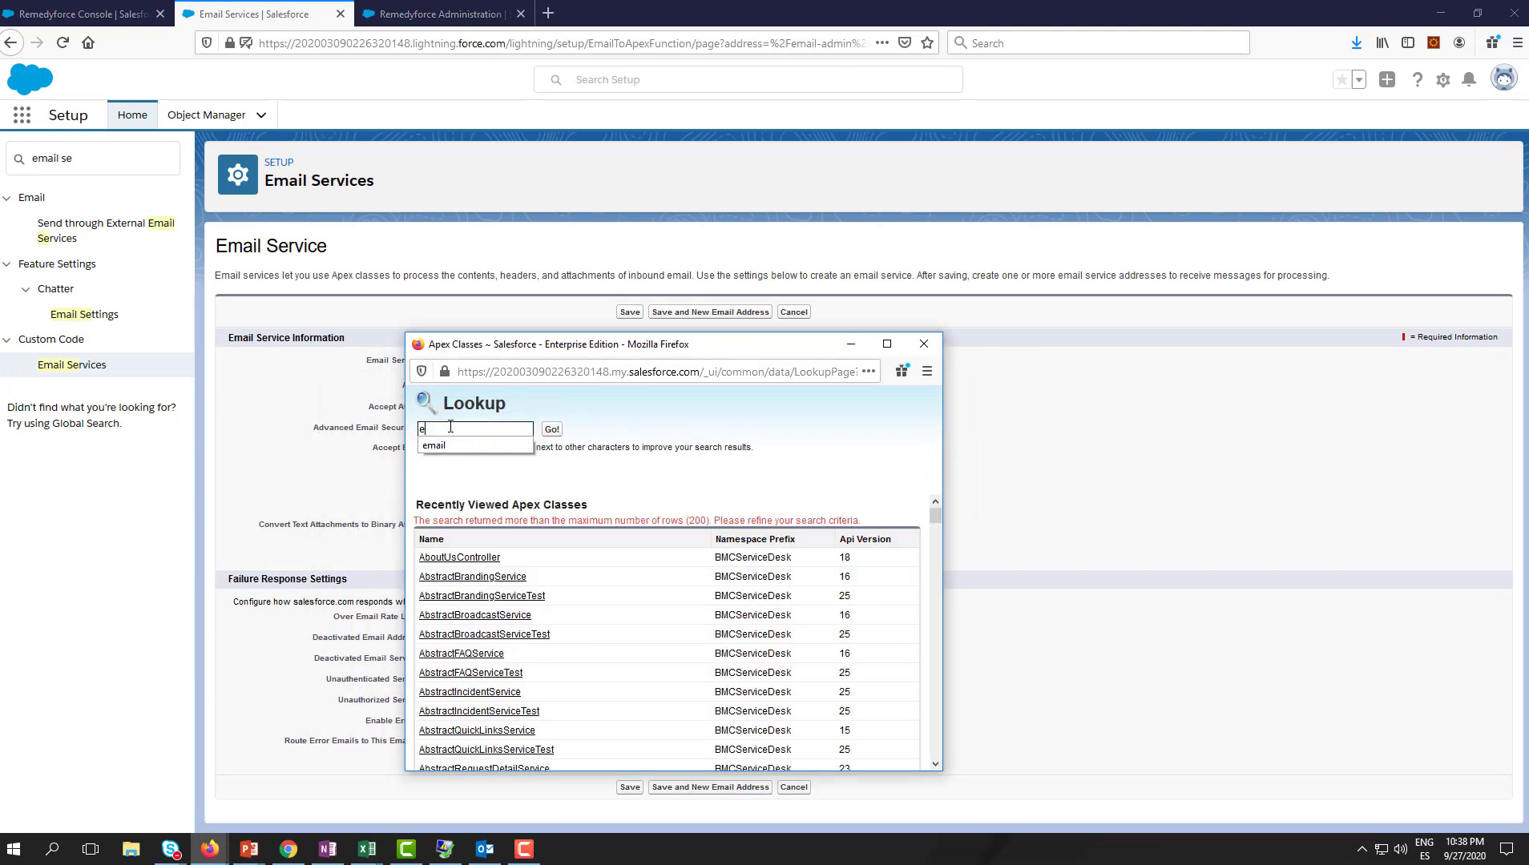
pyautogui.write('mail li')
pyautogui.press('Return')
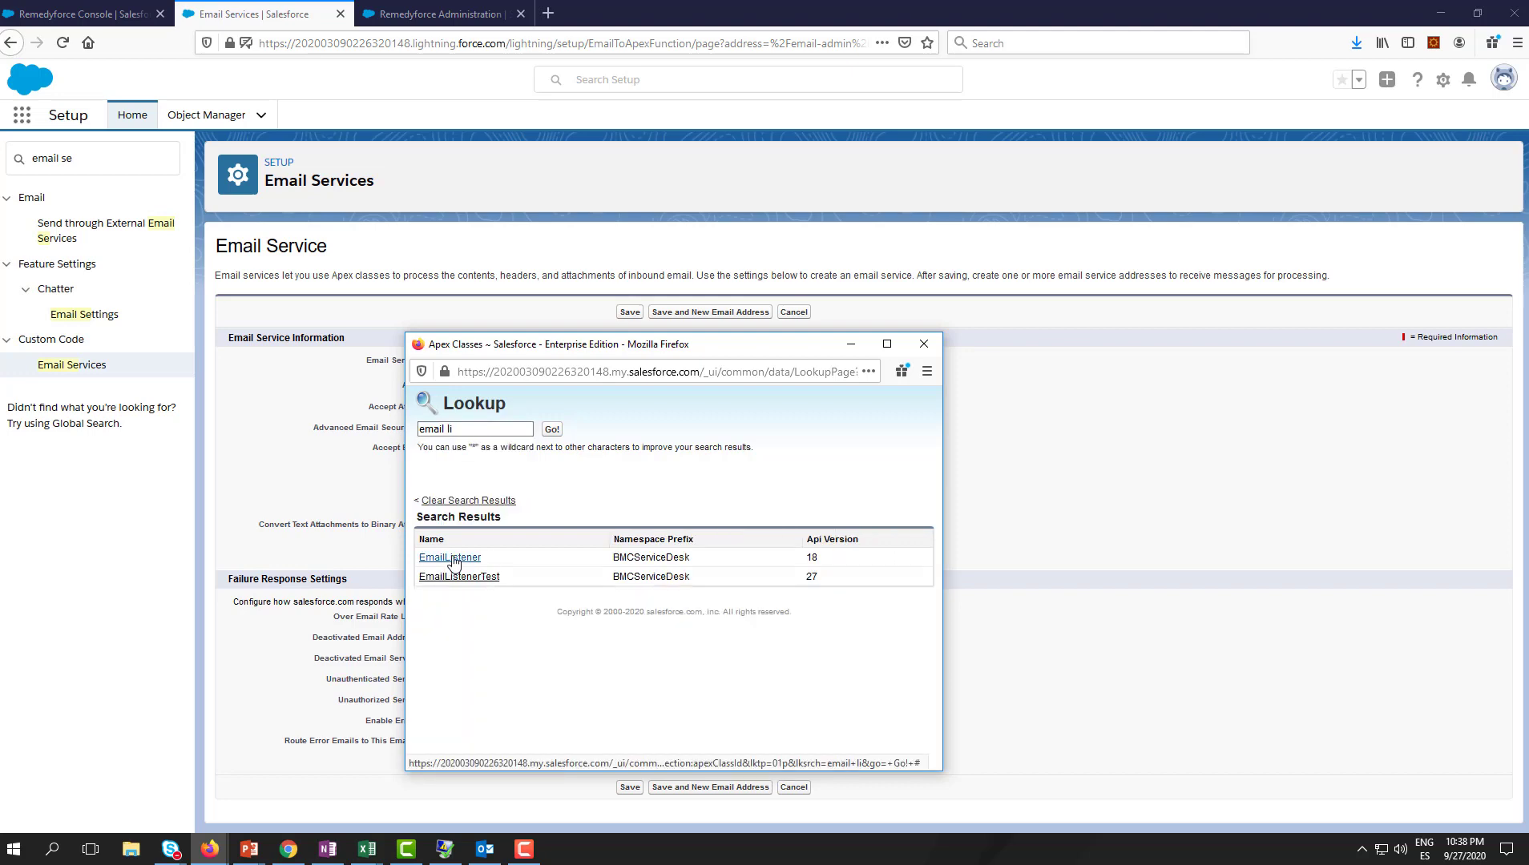
pyautogui.click(452, 557)
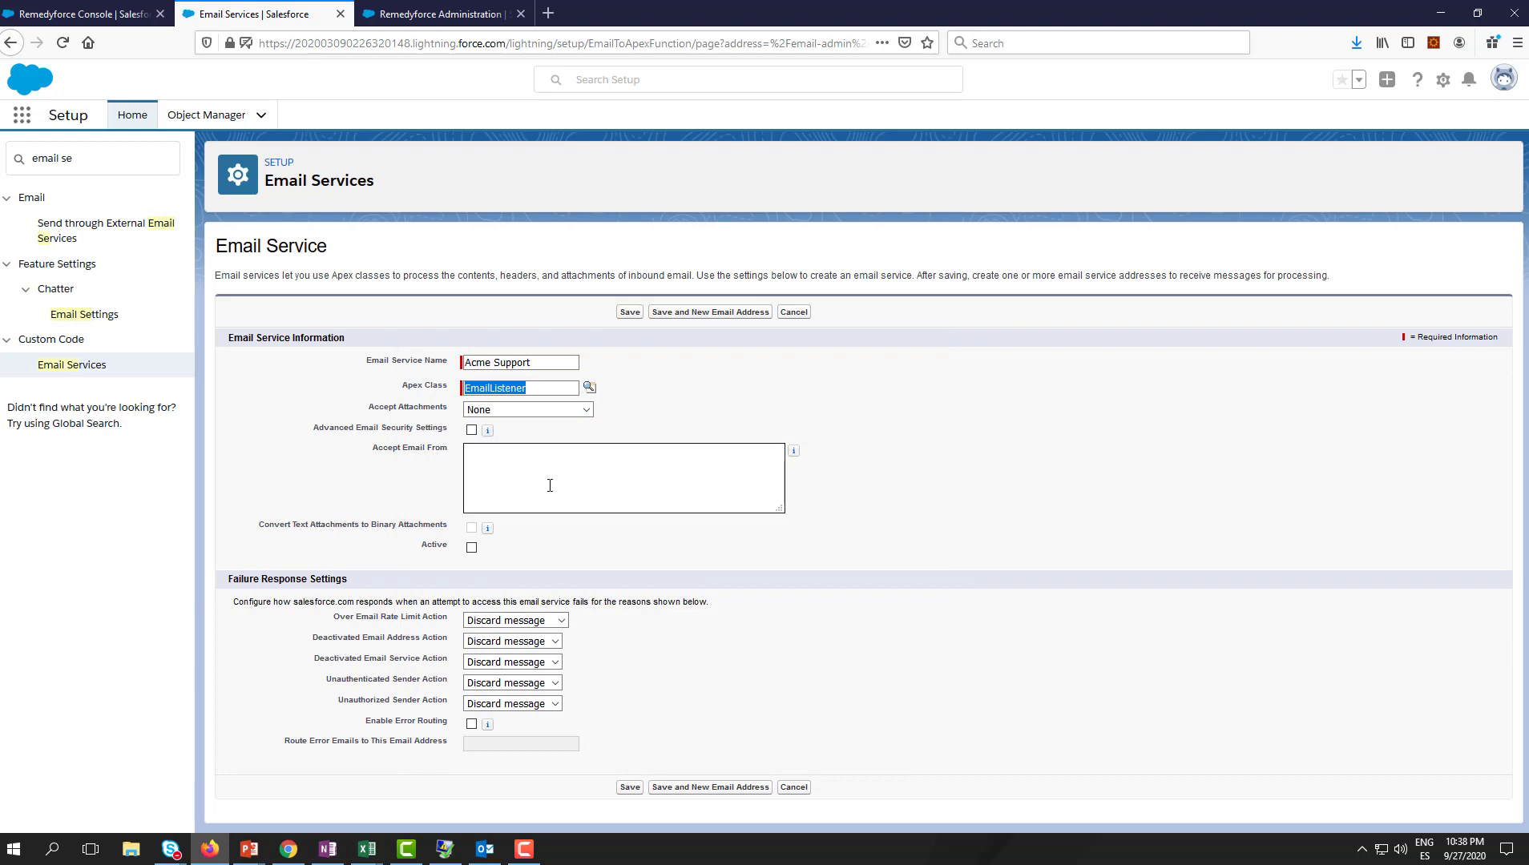
# Make the Acme Support email service active, leave Accept Email From empty, and save the service
pyautogui.click(471, 547)
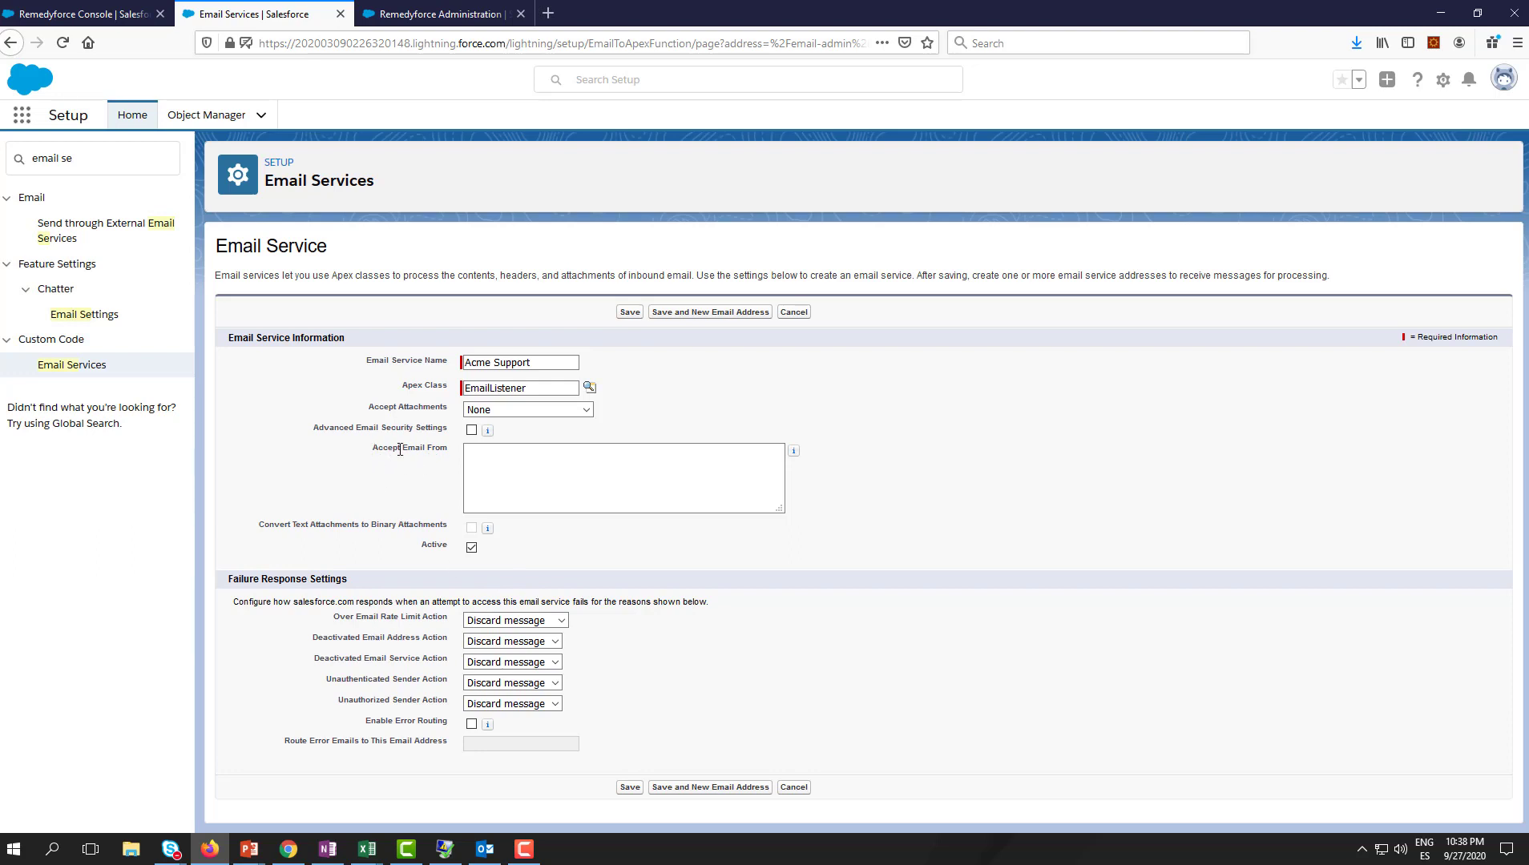
pyautogui.moveTo(374, 448); pyautogui.dragTo(468, 452)
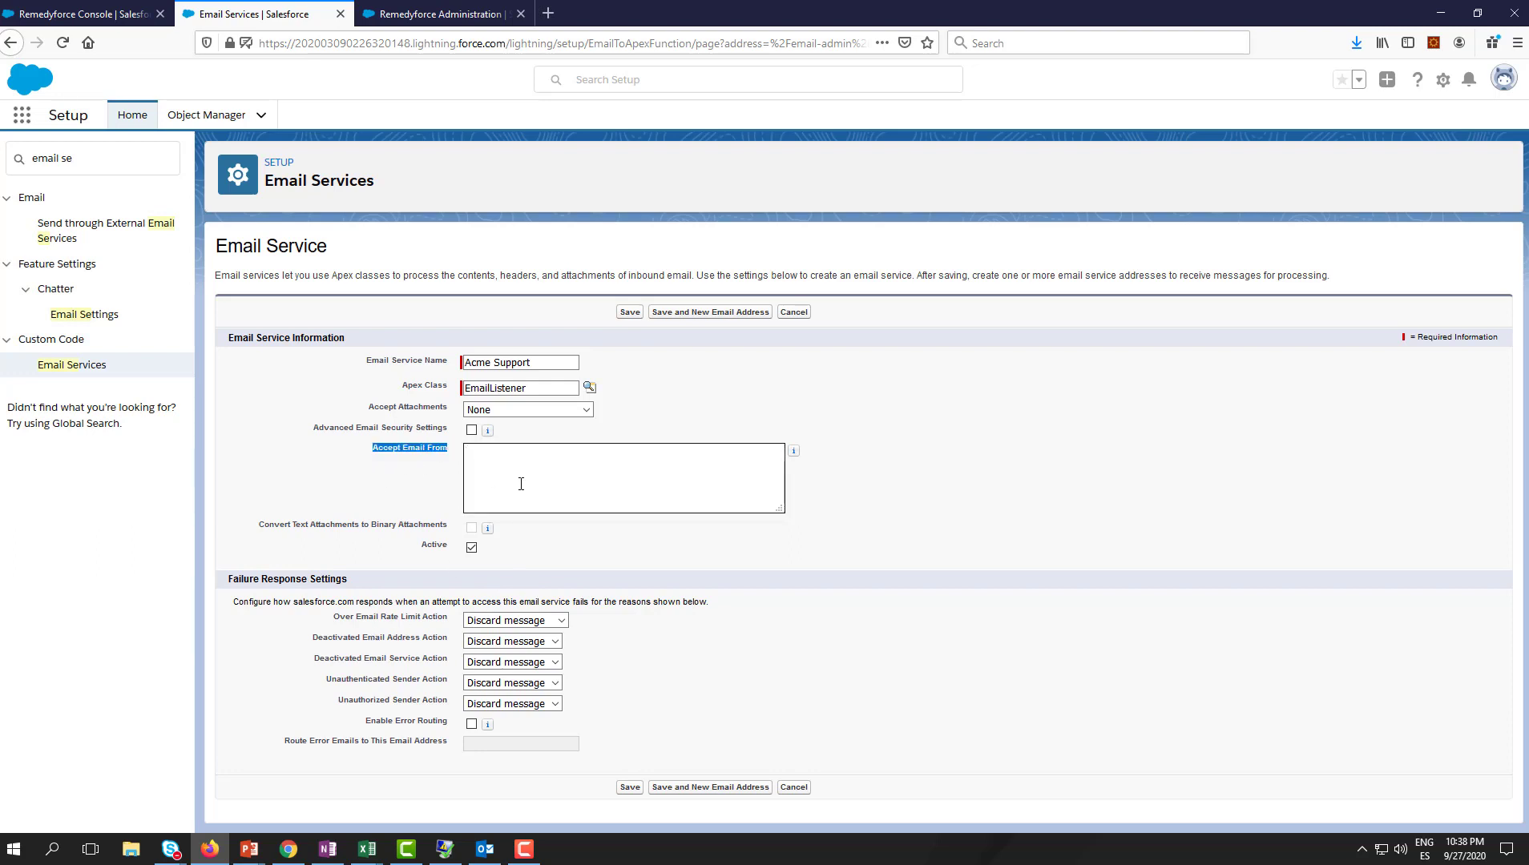
pyautogui.click(392, 490)
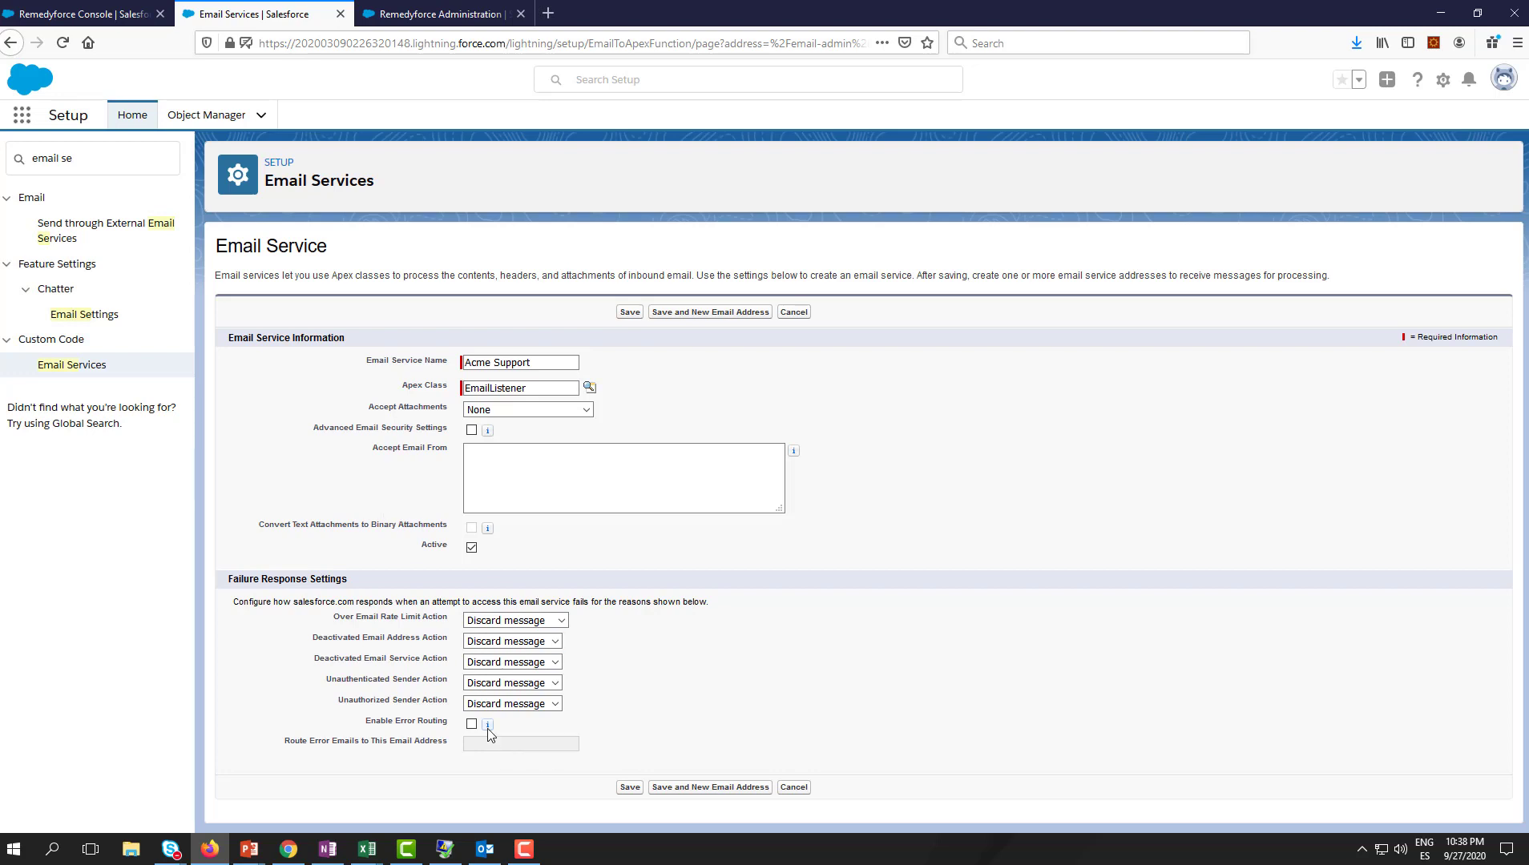
pyautogui.moveTo(486, 726)
pyautogui.click(629, 787)
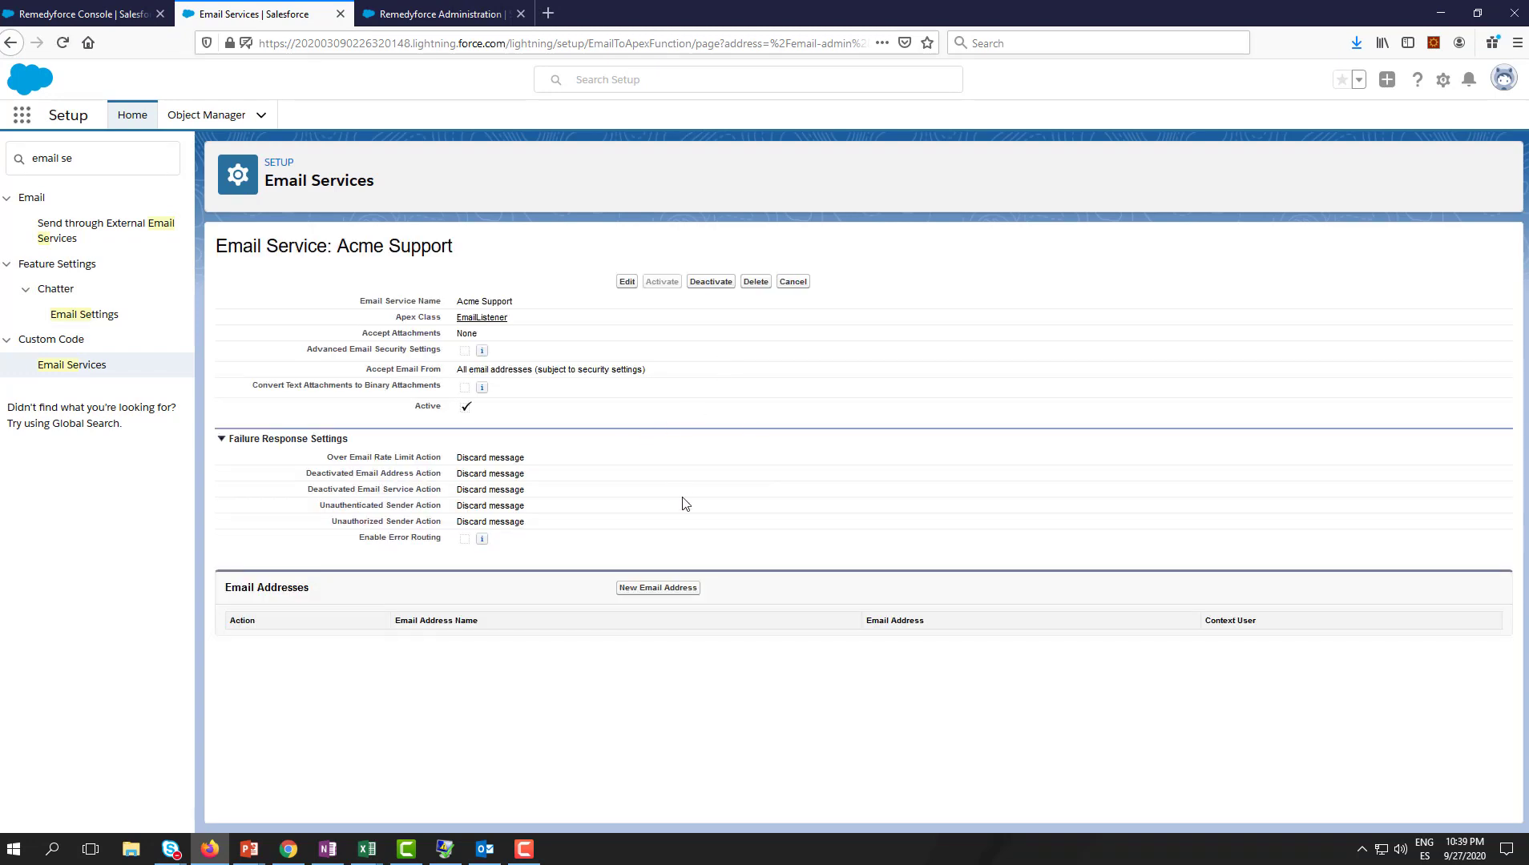
# Add a new email address to the Acme Support service with the email address name Acme_Support
pyautogui.click(669, 593)
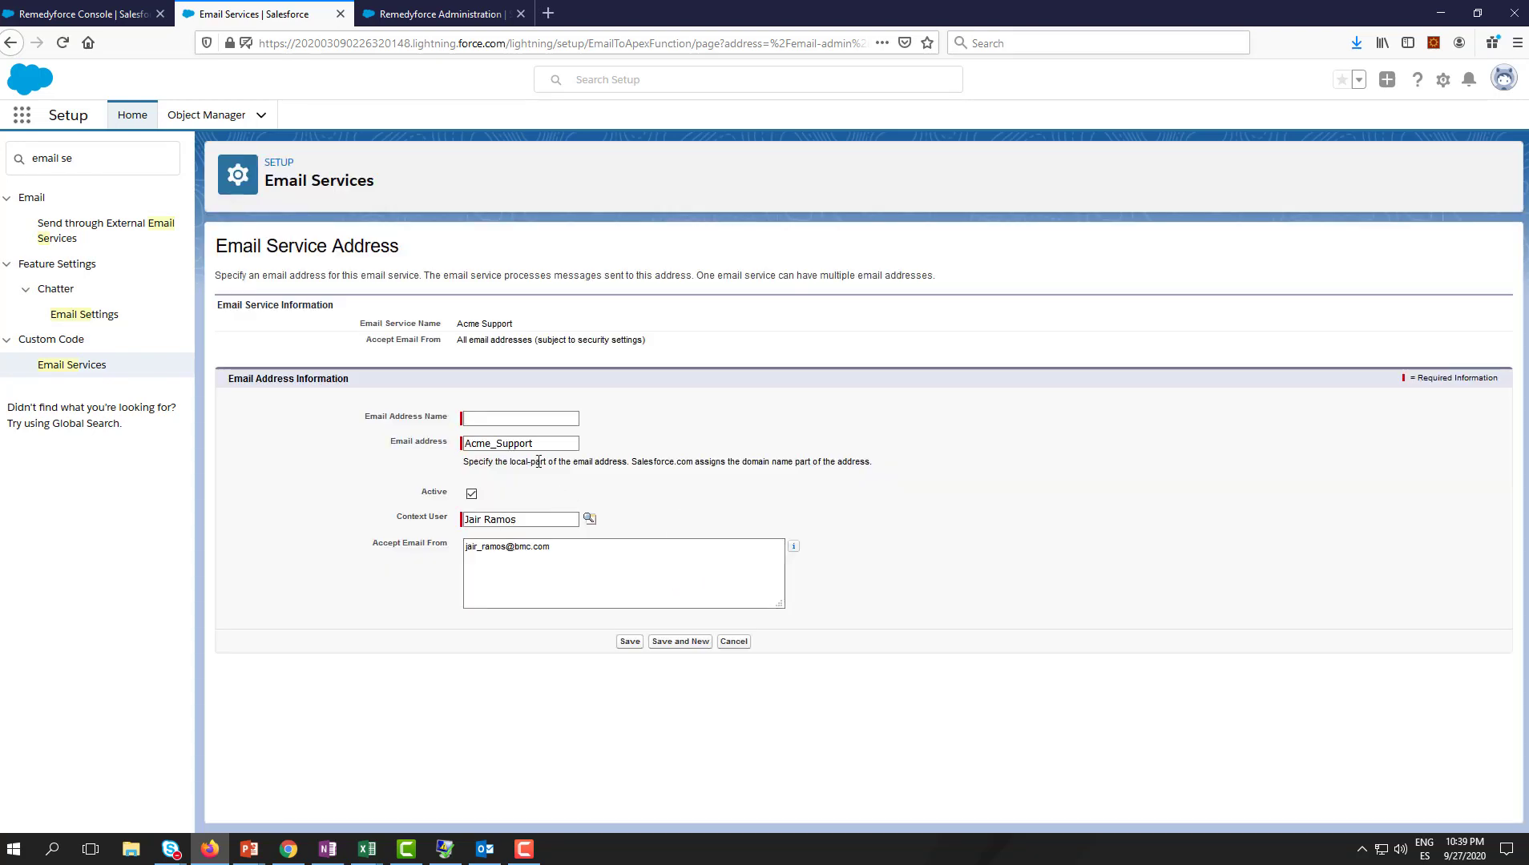
pyautogui.click(500, 418)
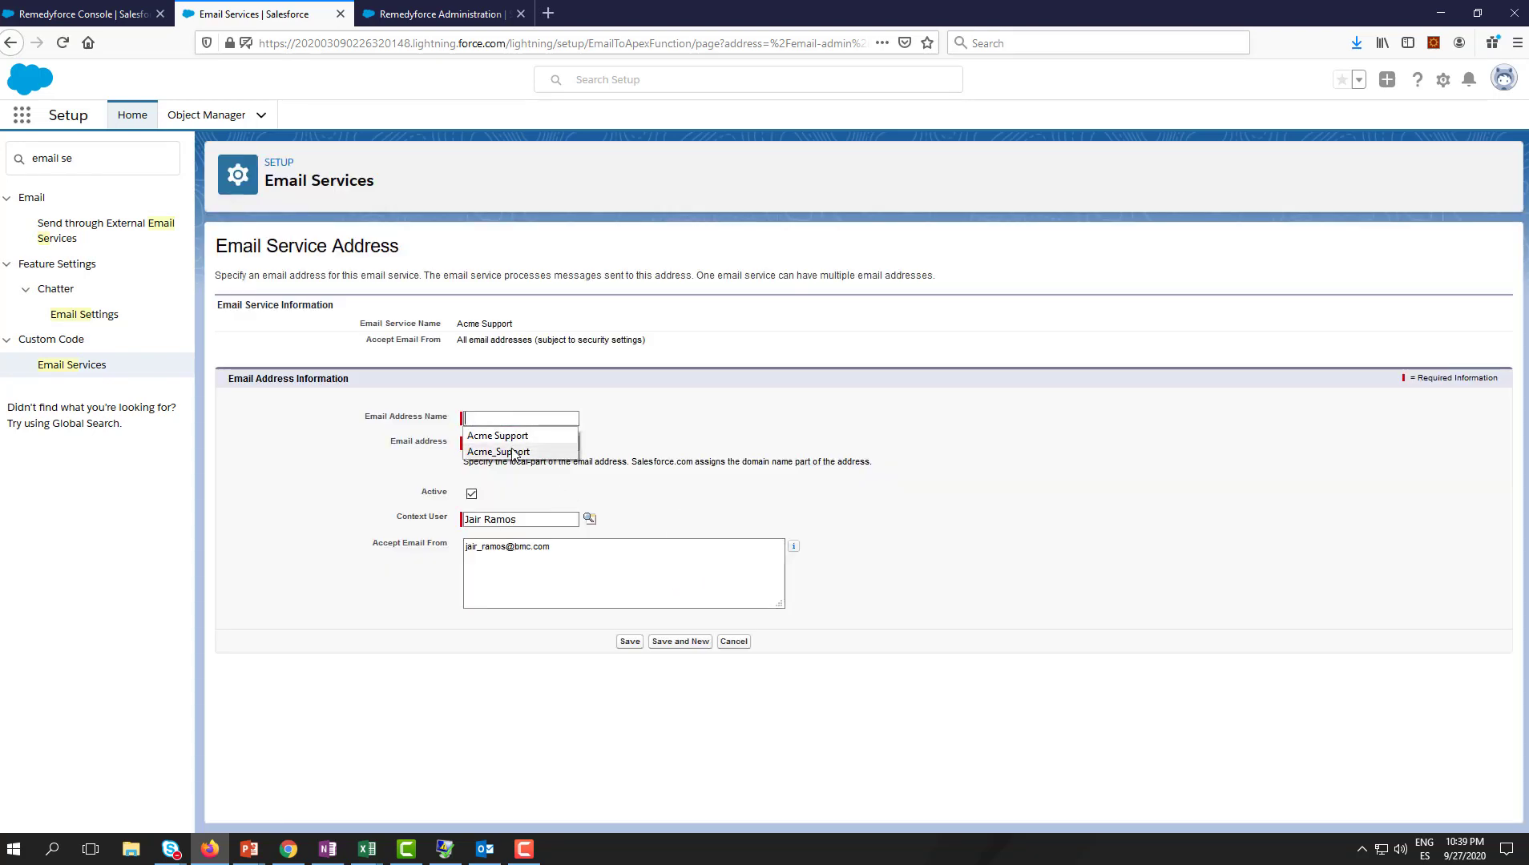
pyautogui.click(503, 439)
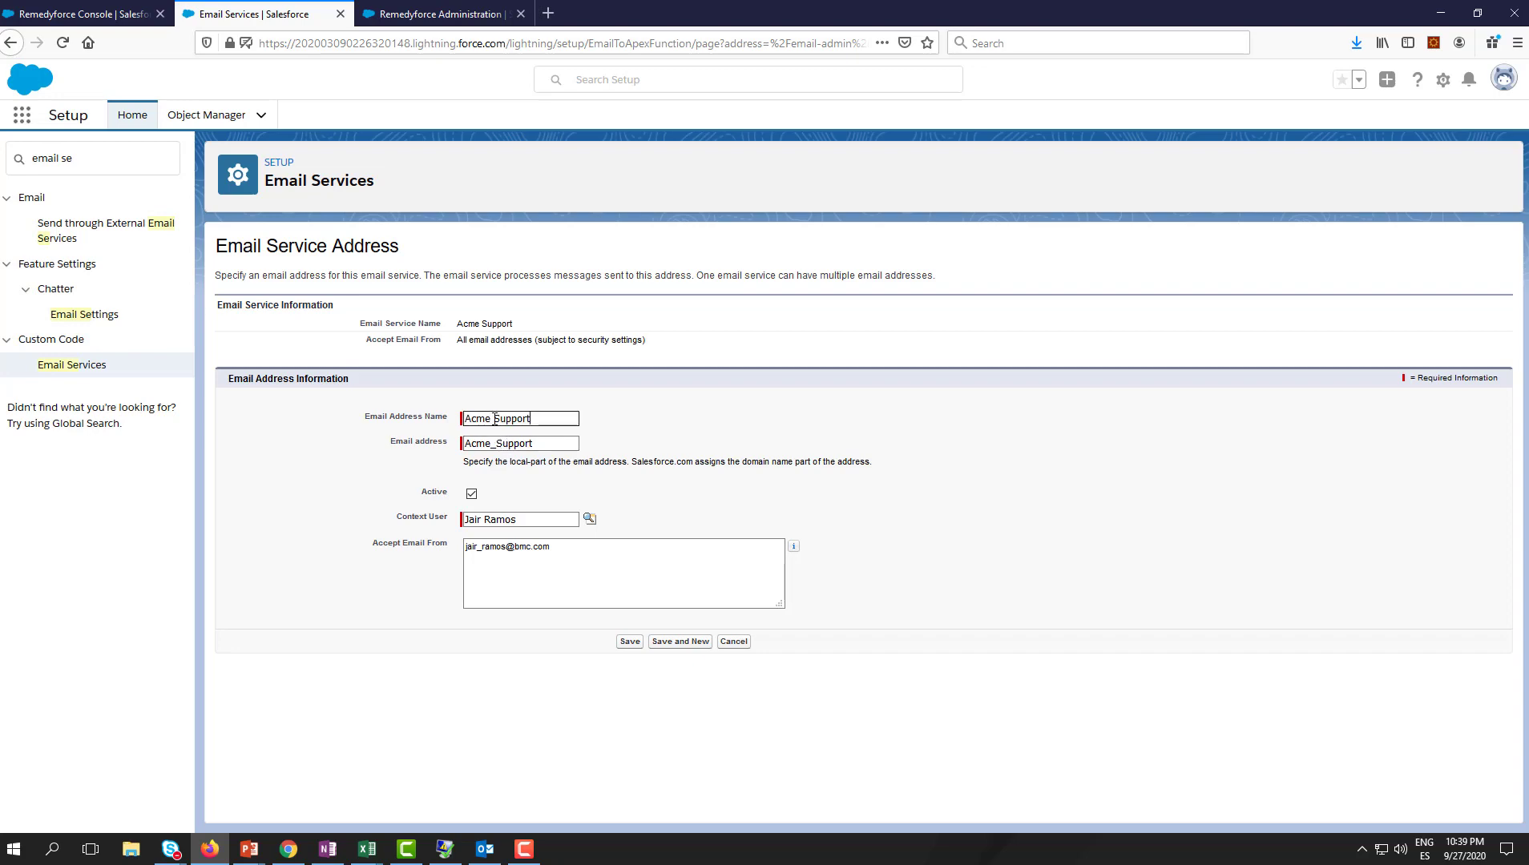
pyautogui.click(495, 419)
pyautogui.press('BackSpace')
pyautogui.write('_')
pyautogui.click(812, 484)
# Check the address's Context User, clear its Accept Email From restriction, and save the email service address
pyautogui.moveTo(395, 514); pyautogui.dragTo(444, 517)
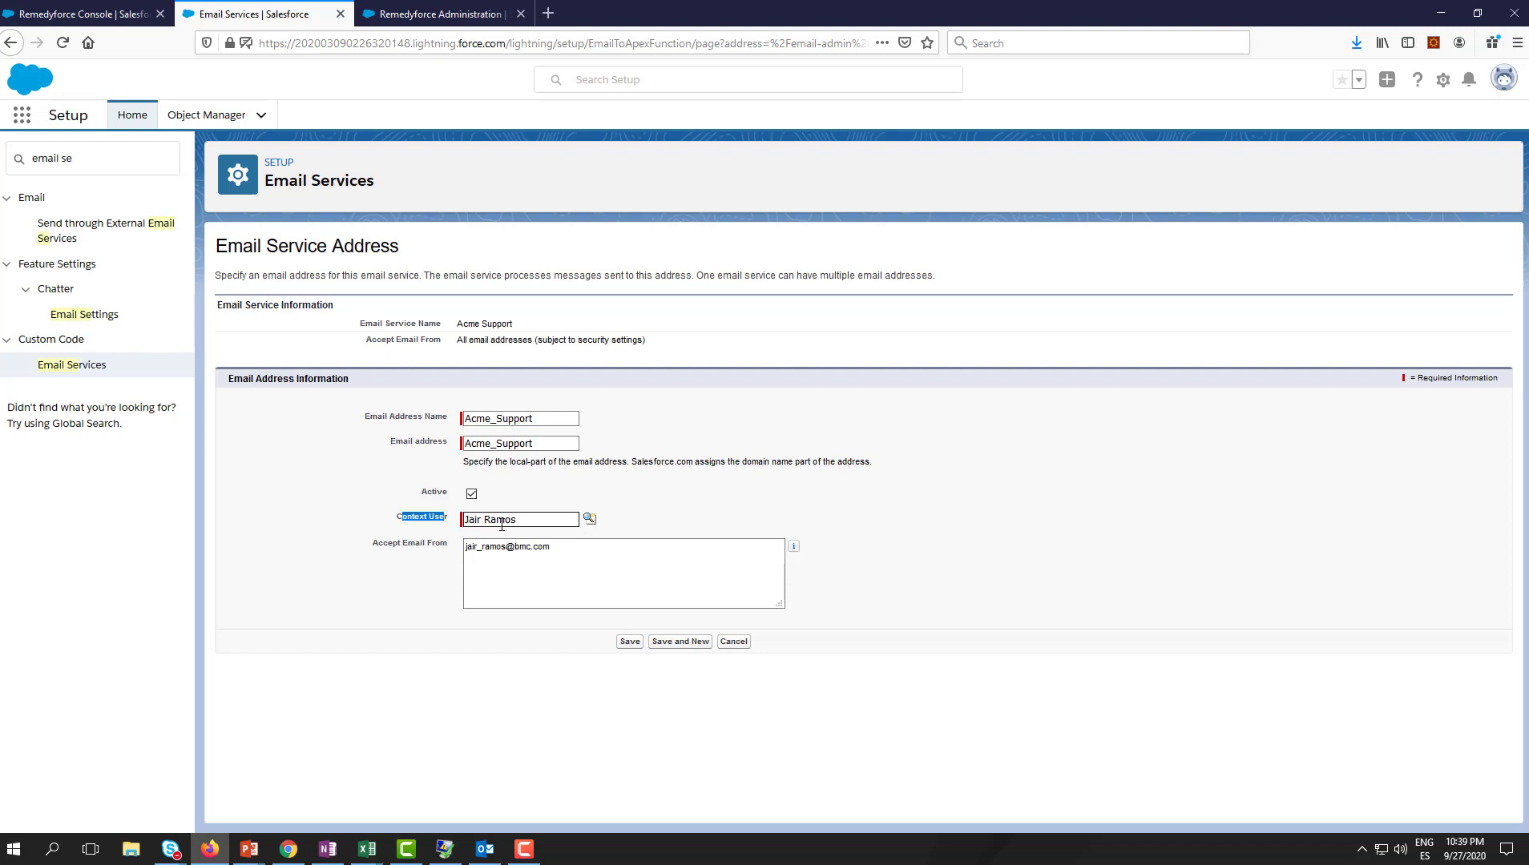
pyautogui.moveTo(552, 519); pyautogui.dragTo(454, 520)
pyautogui.click(432, 527)
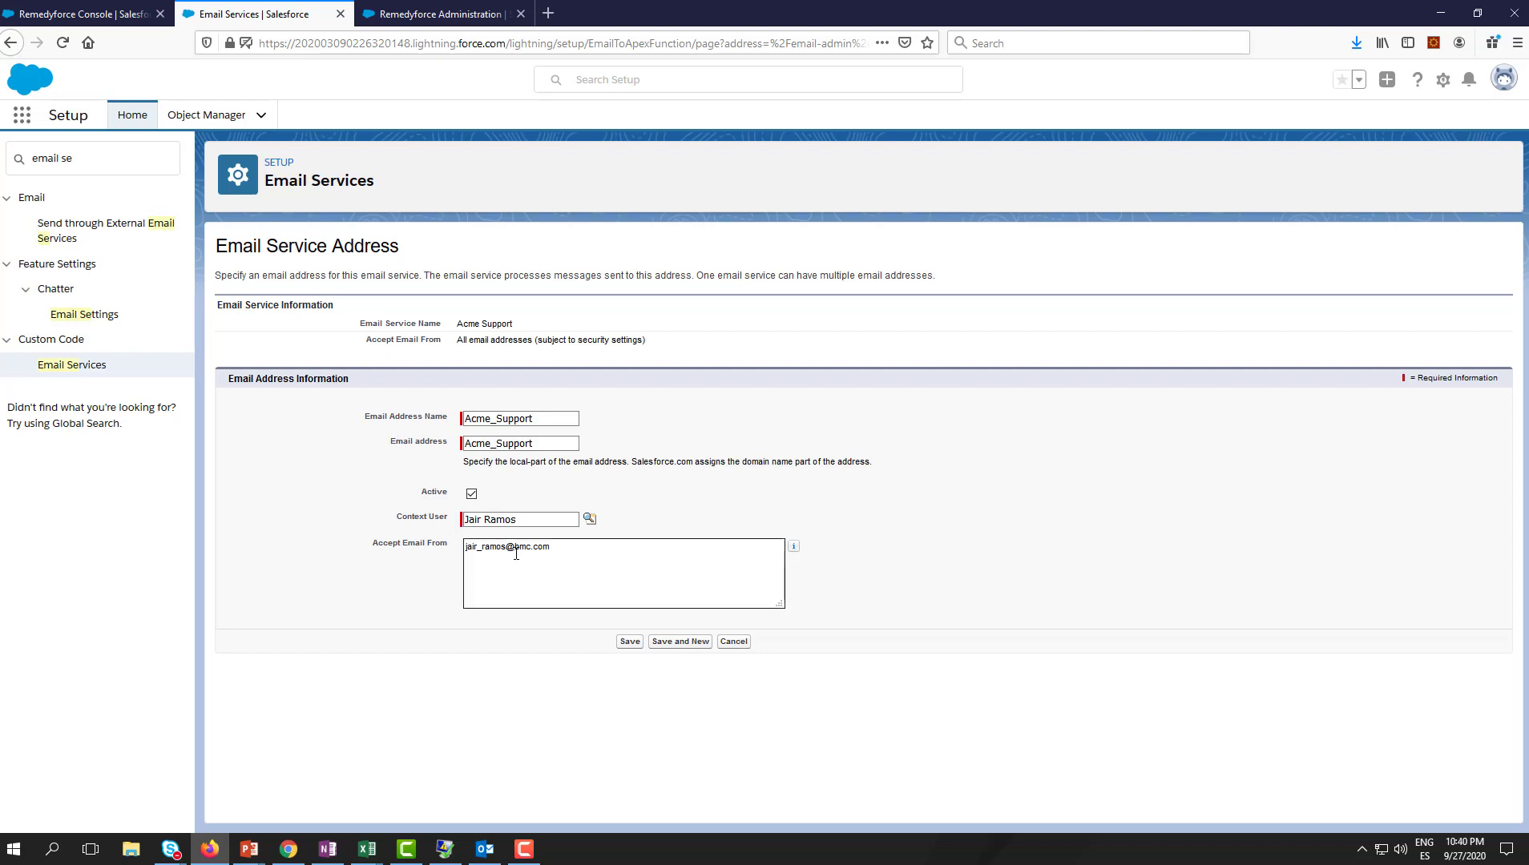
pyautogui.tripleClick(570, 549)
pyautogui.press('BackSpace')
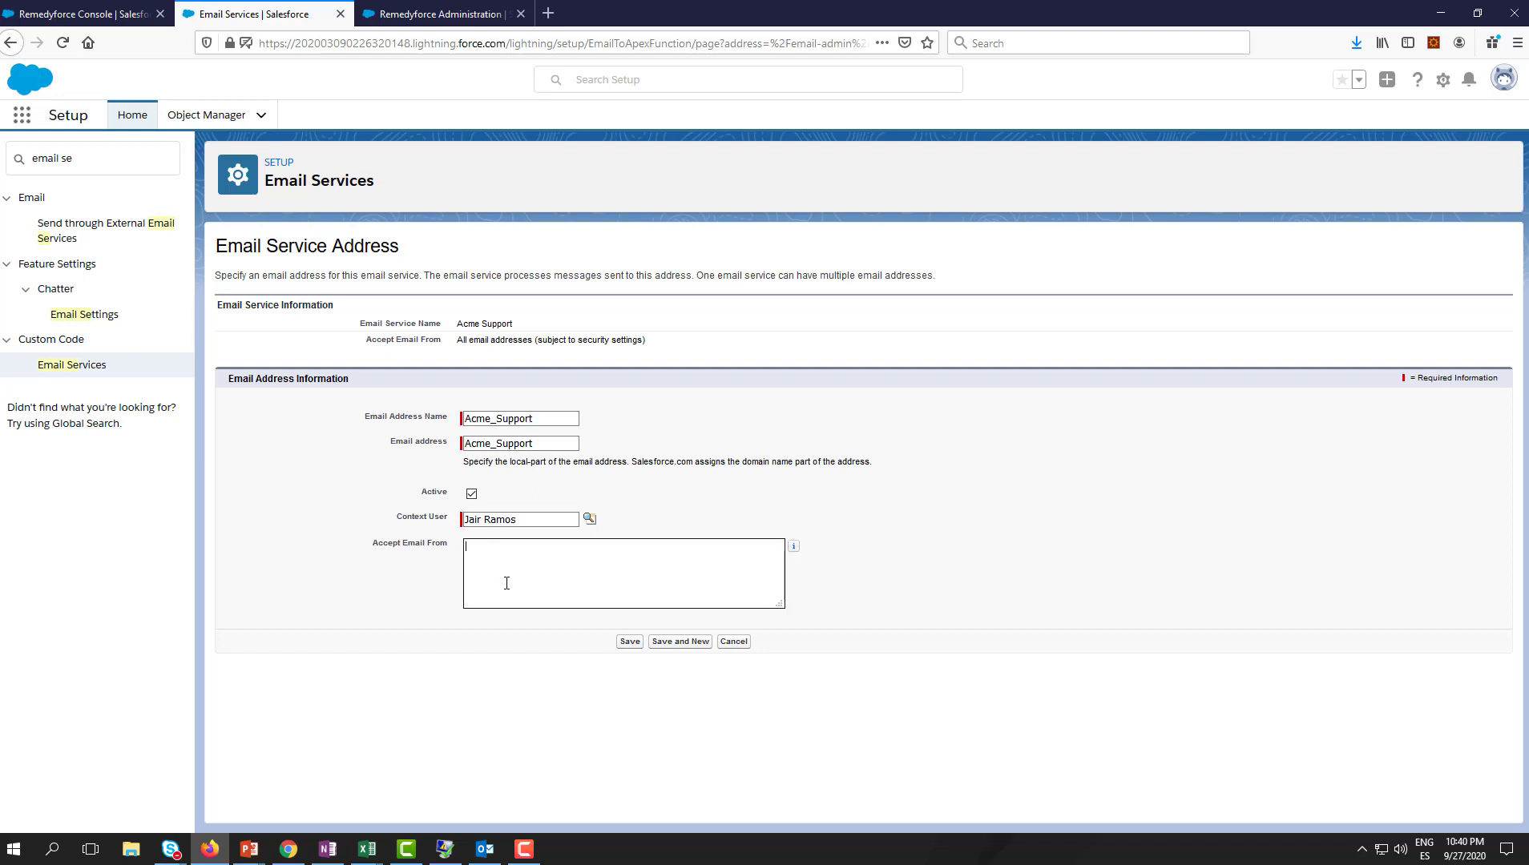
pyautogui.click(630, 643)
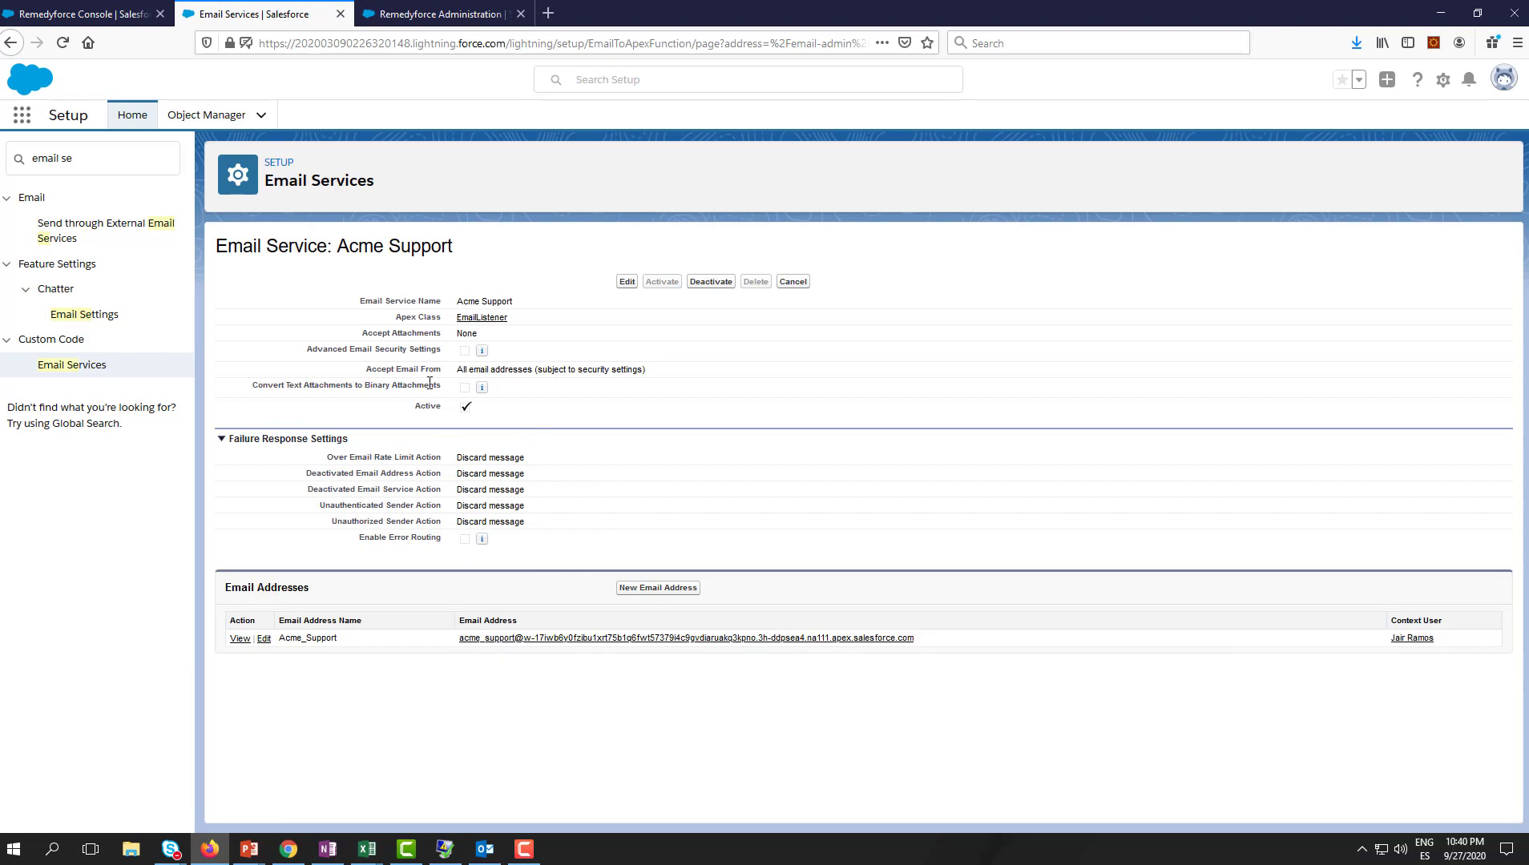
# Review the Accept Email From setting and the generated email address of the Acme Support service
pyautogui.moveTo(365, 369); pyautogui.dragTo(687, 375)
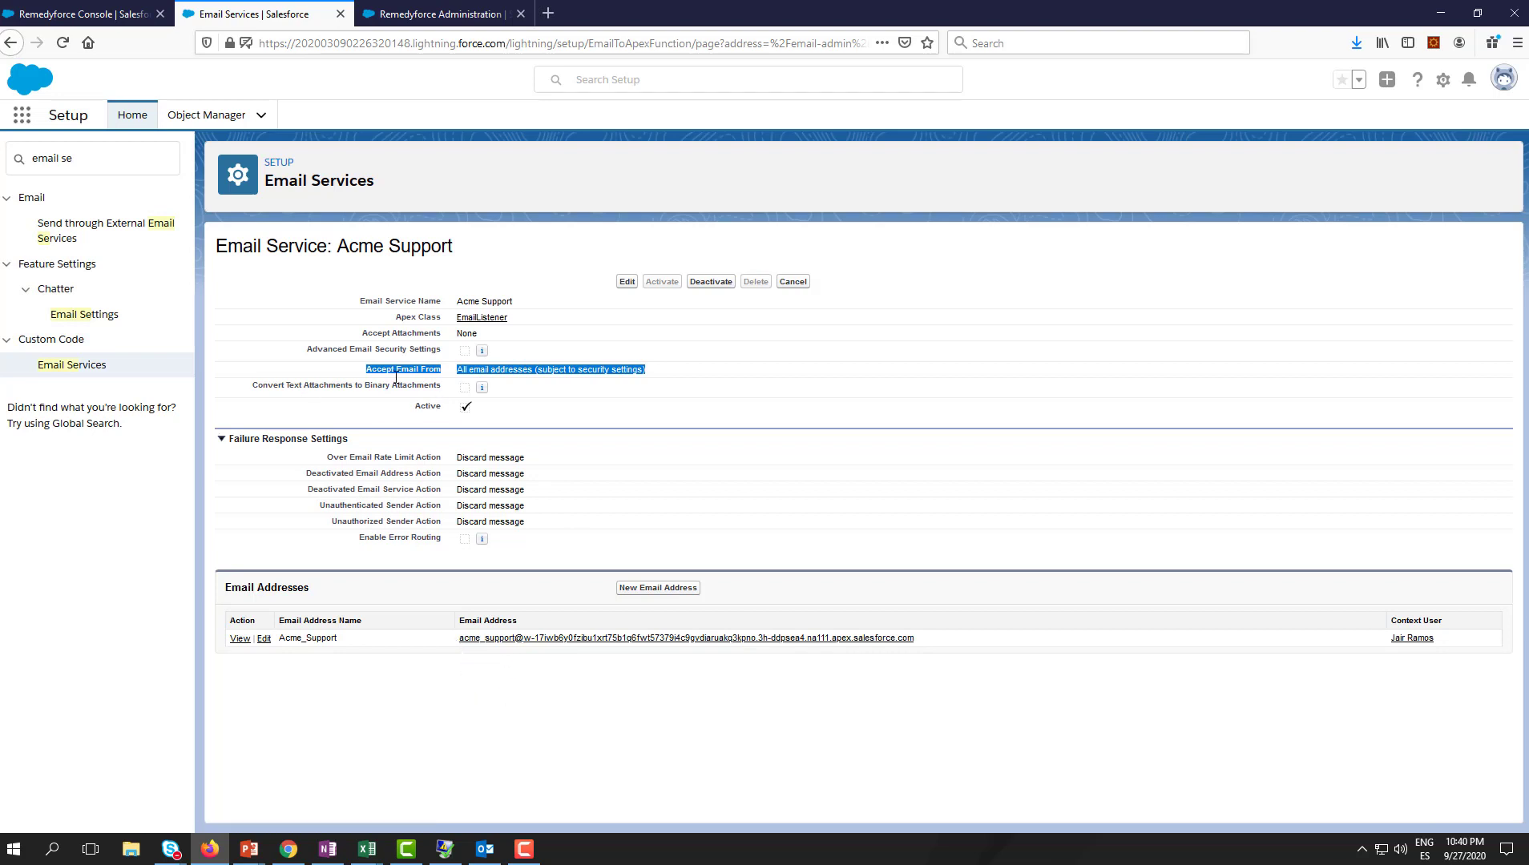
pyautogui.click(530, 575)
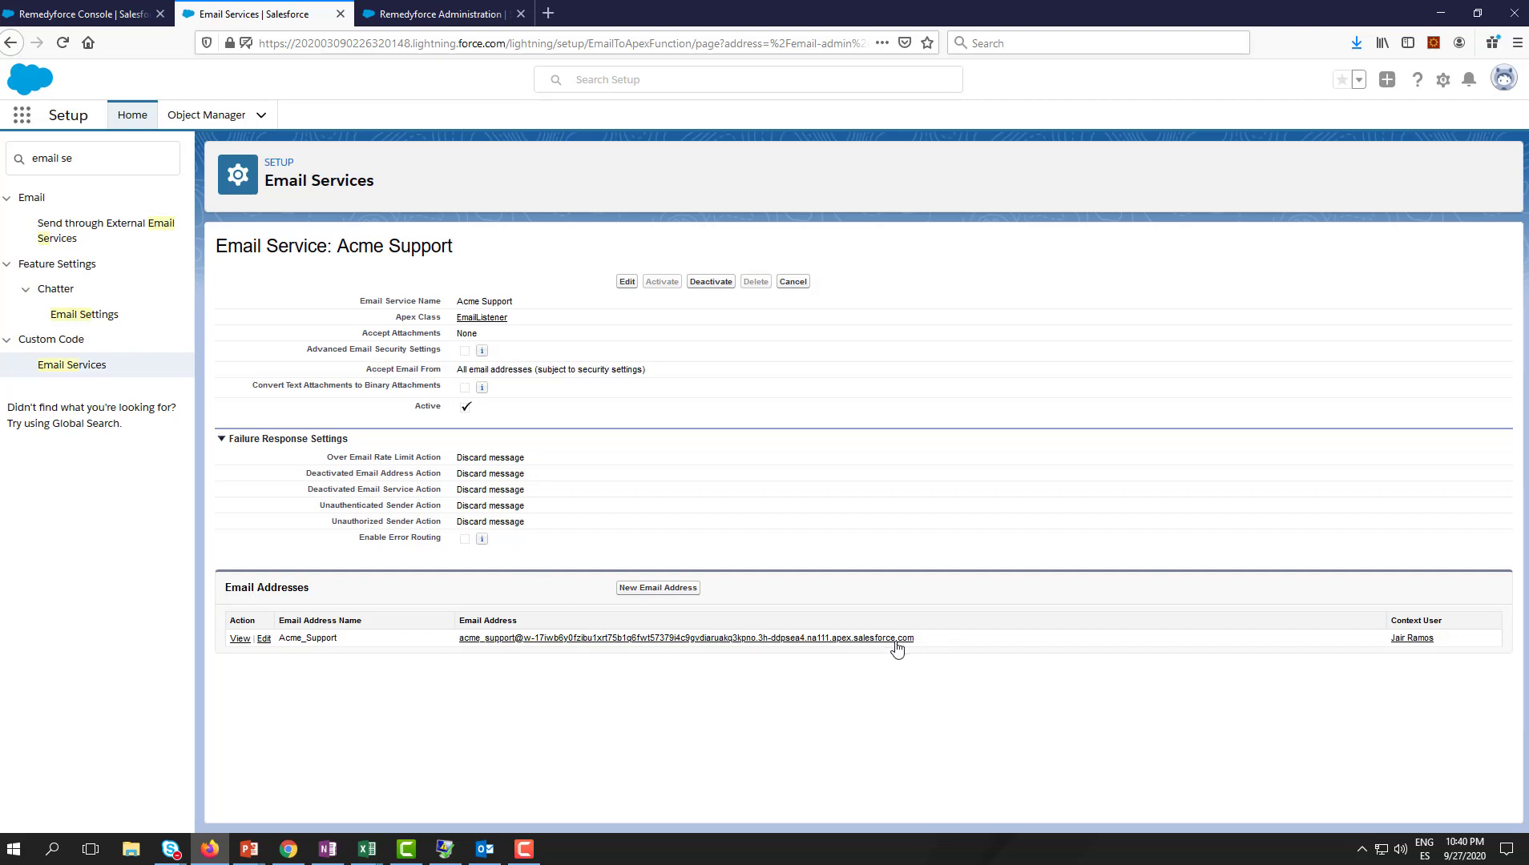
pyautogui.moveTo(915, 641); pyautogui.dragTo(459, 644)
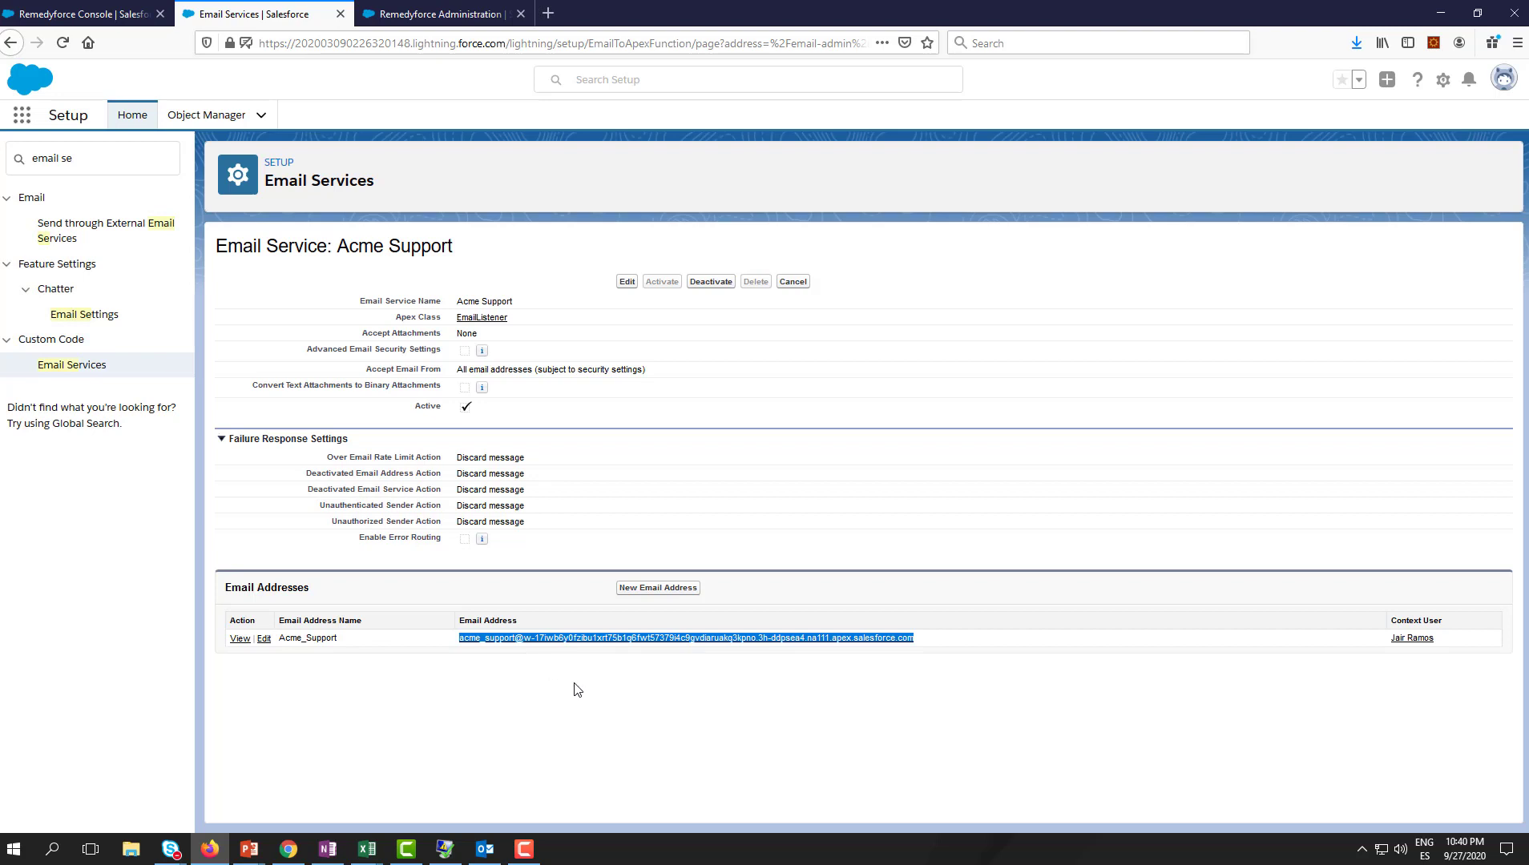
pyautogui.click(646, 699)
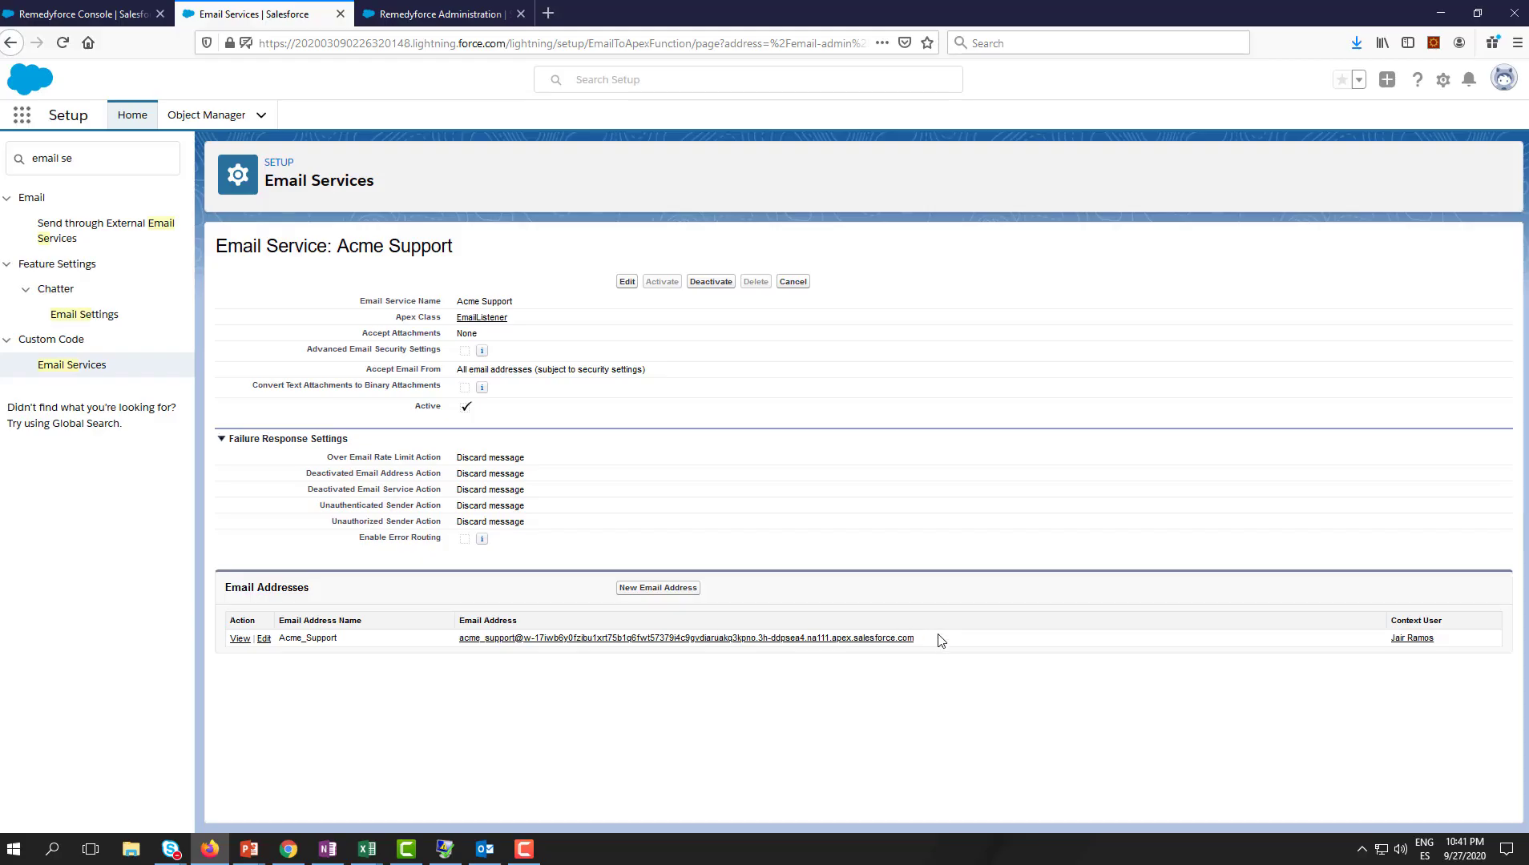
# Copy the Acme Support service's generated email address and paste it as the recipient of a new Outlook message
pyautogui.moveTo(925, 645); pyautogui.dragTo(466, 645)
pyautogui.hotkey('ctrl', 'c')
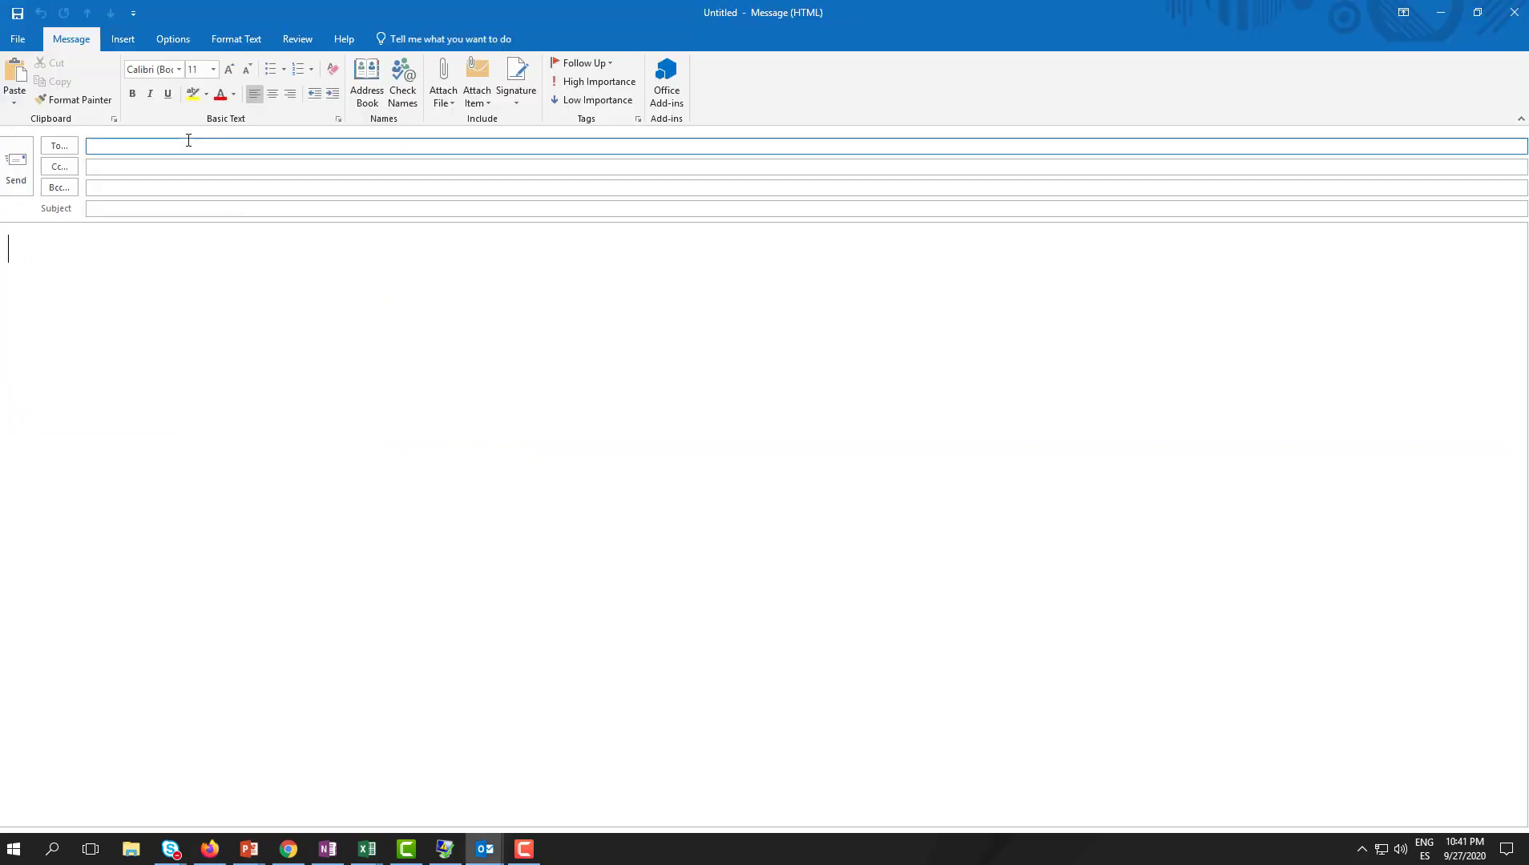
pyautogui.click(186, 149)
pyautogui.hotkey('ctrl', 'v')
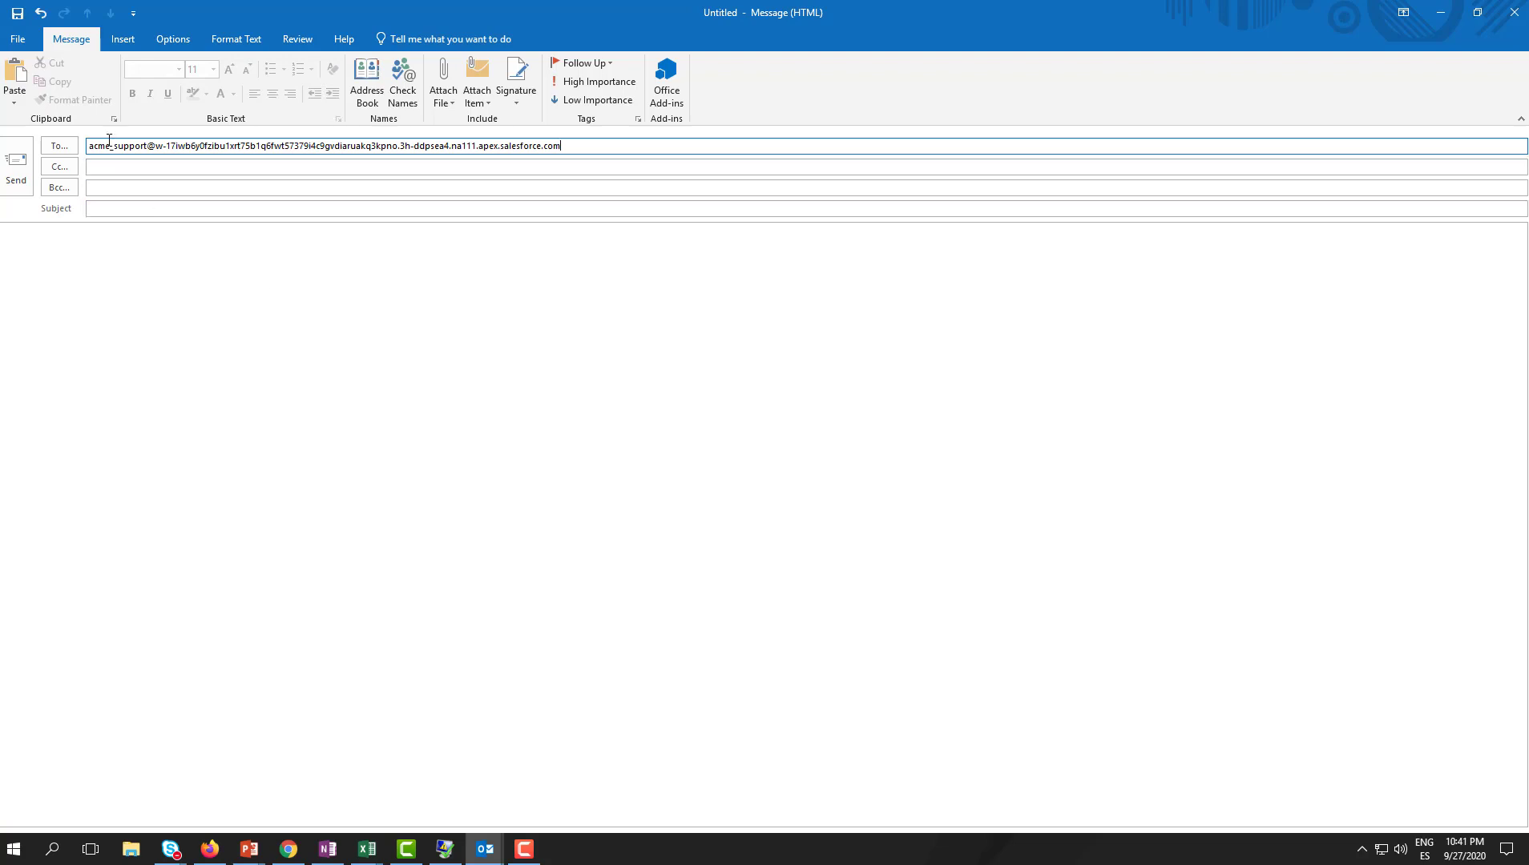
# Give the message the subject "this is a test" and the body "Hi this is just a test", and send it
pyautogui.click(125, 209)
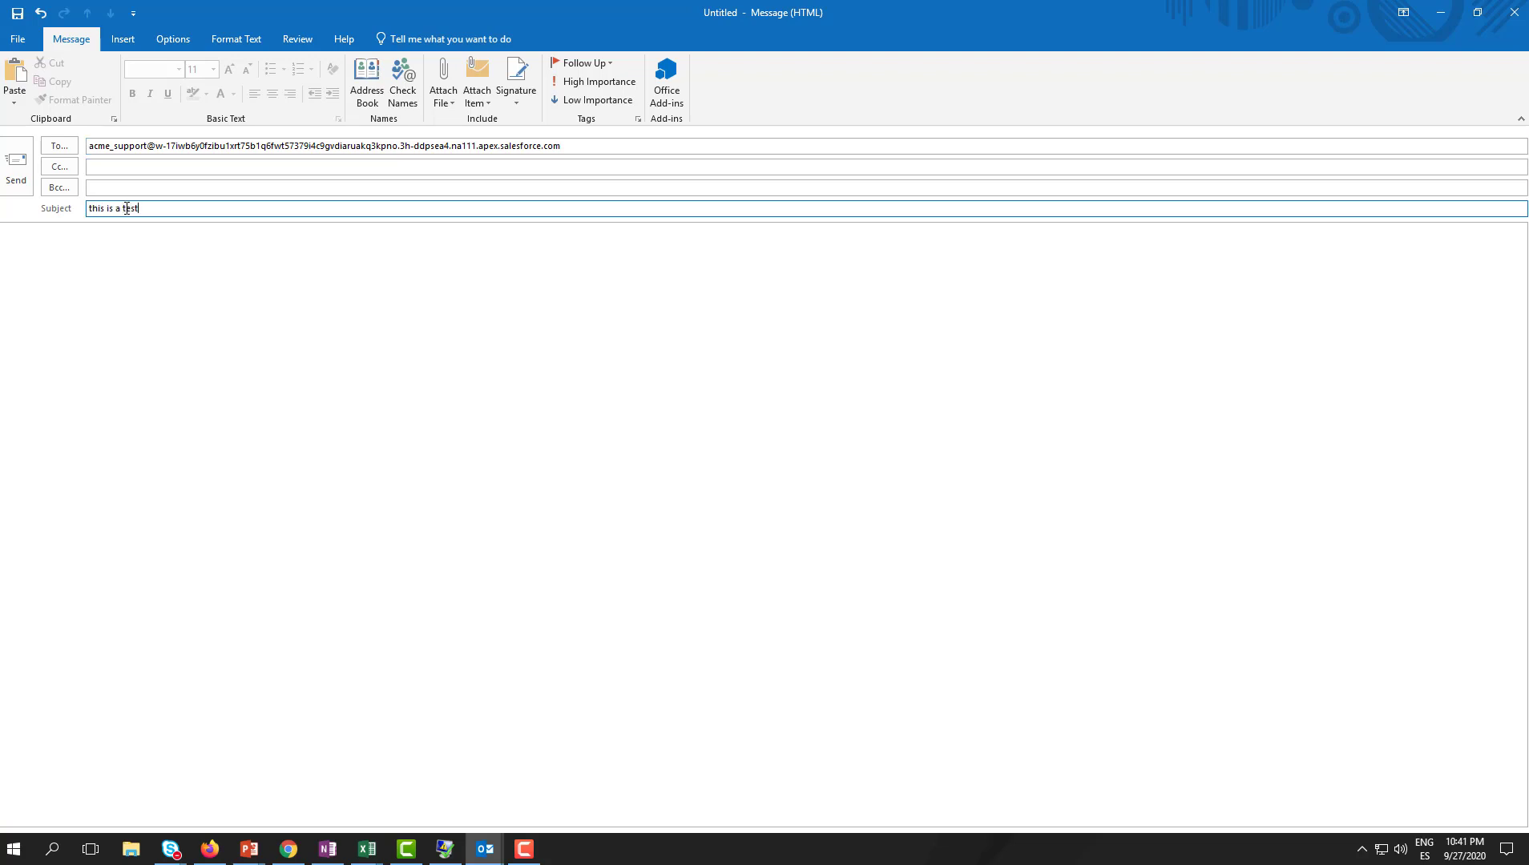
pyautogui.click(116, 255)
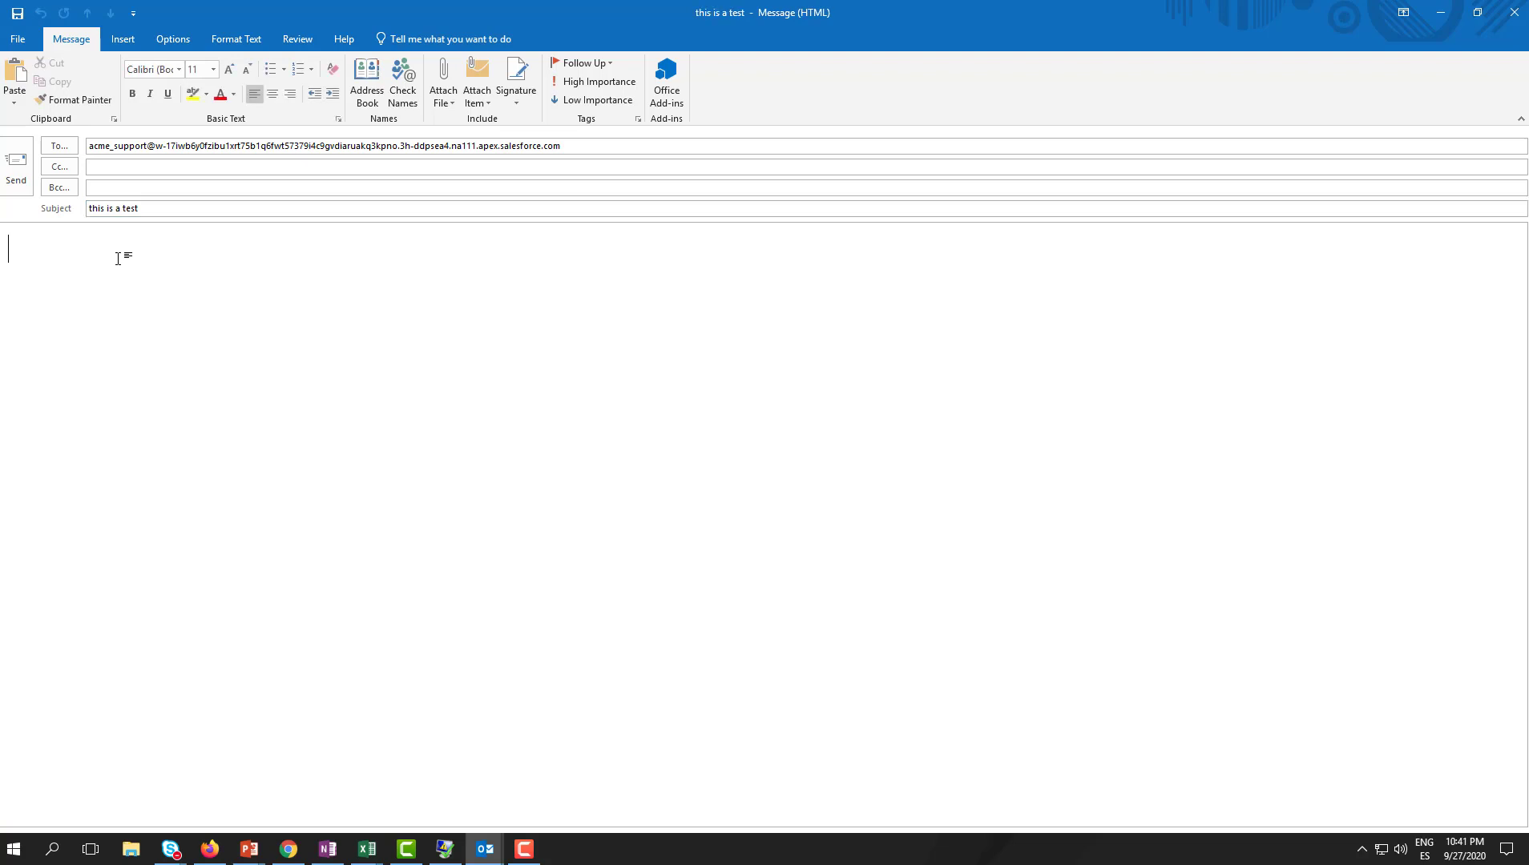
pyautogui.write('Hi t')
pyautogui.write('his is just')
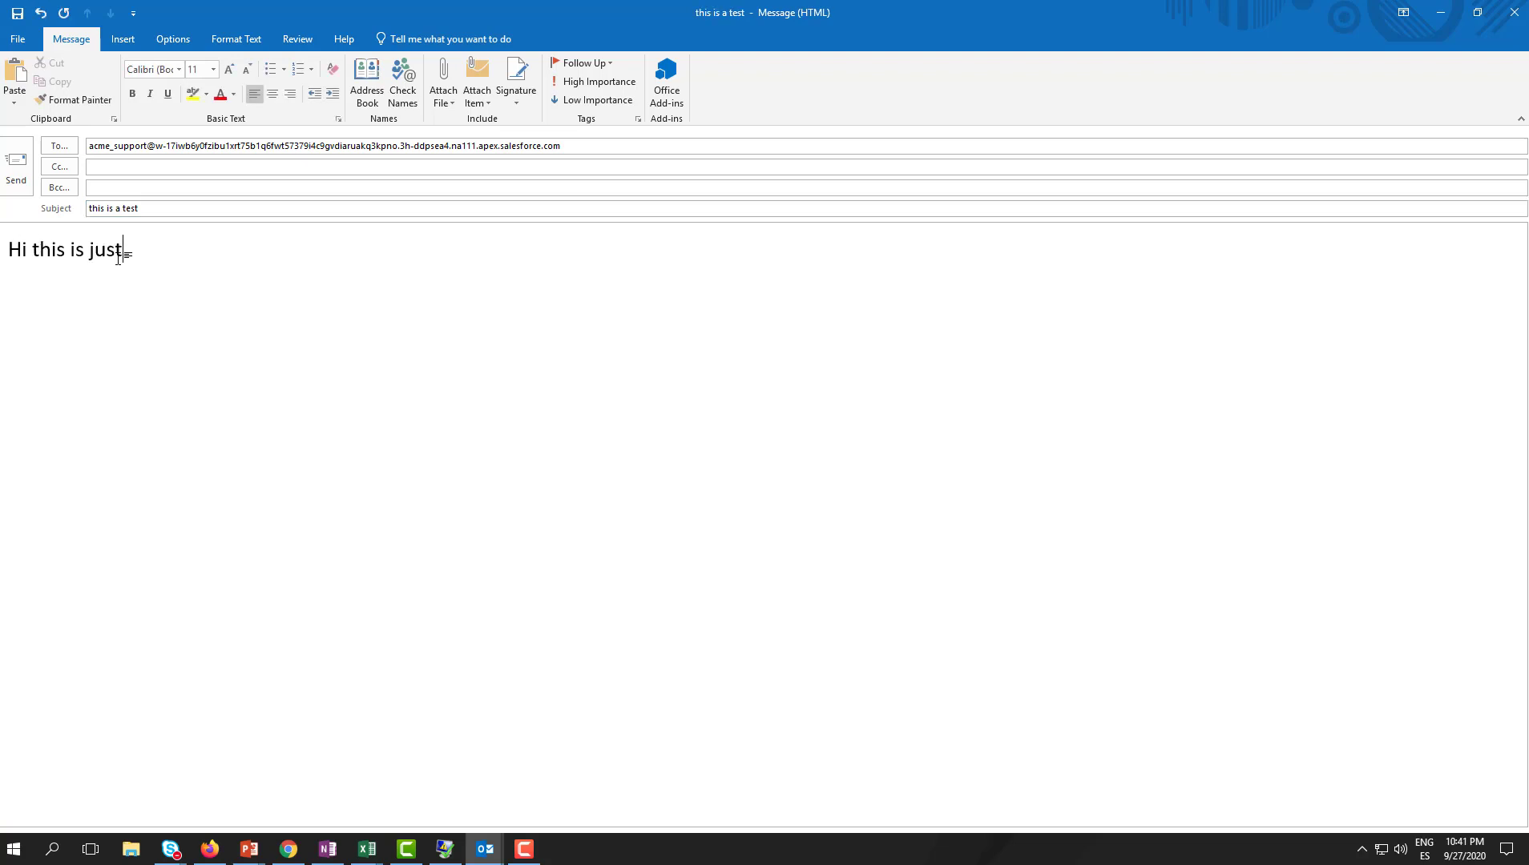
pyautogui.write(' a test')
pyautogui.click(10, 188)
# Switch to the Remedyforce Console in Firefox, refresh the incident list, and open the newest incident
pyautogui.click(125, 14)
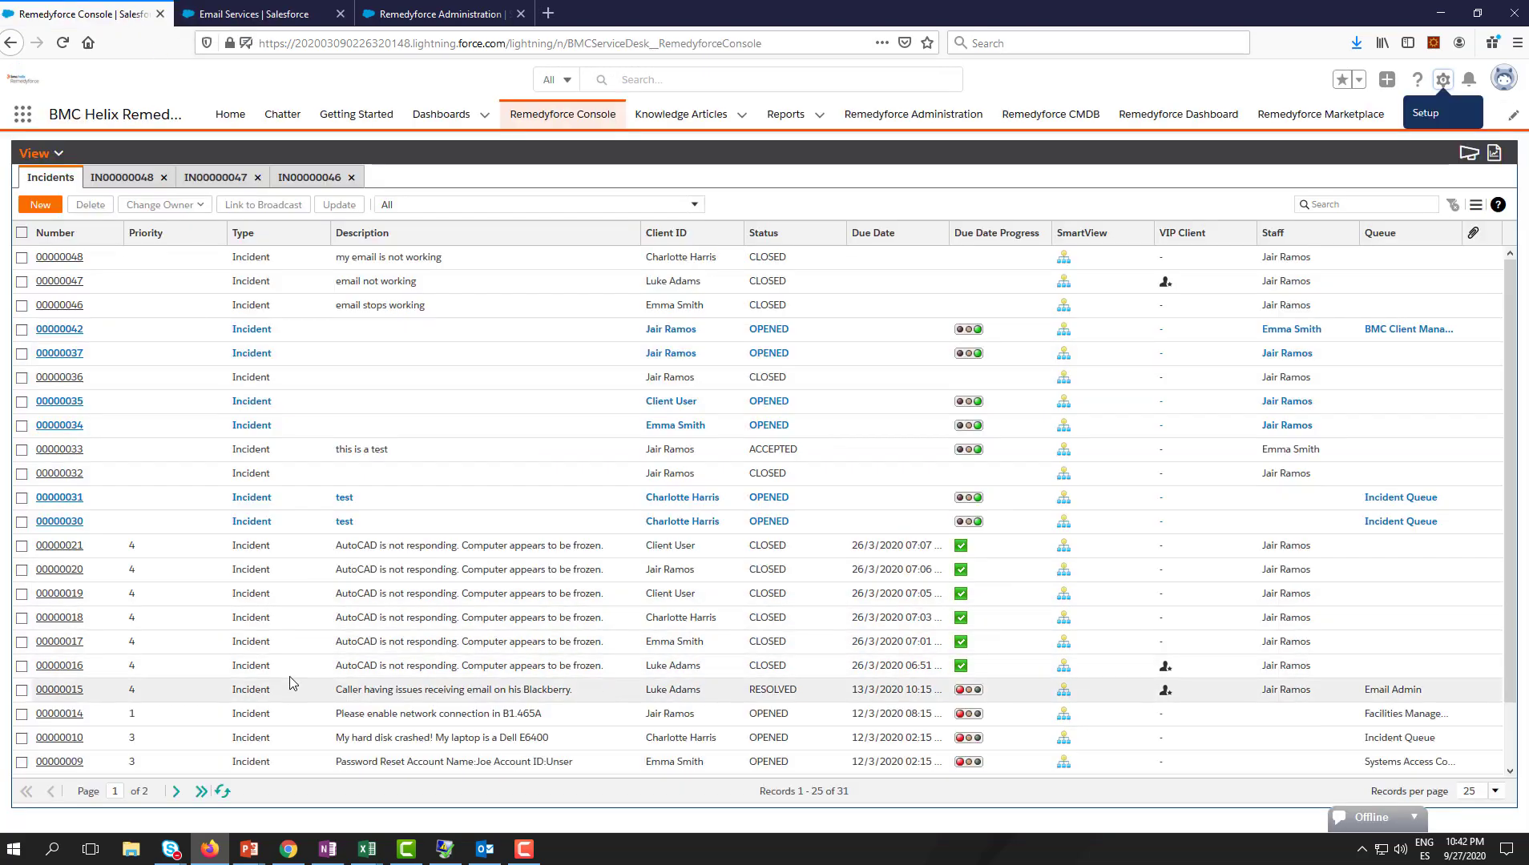
pyautogui.click(223, 791)
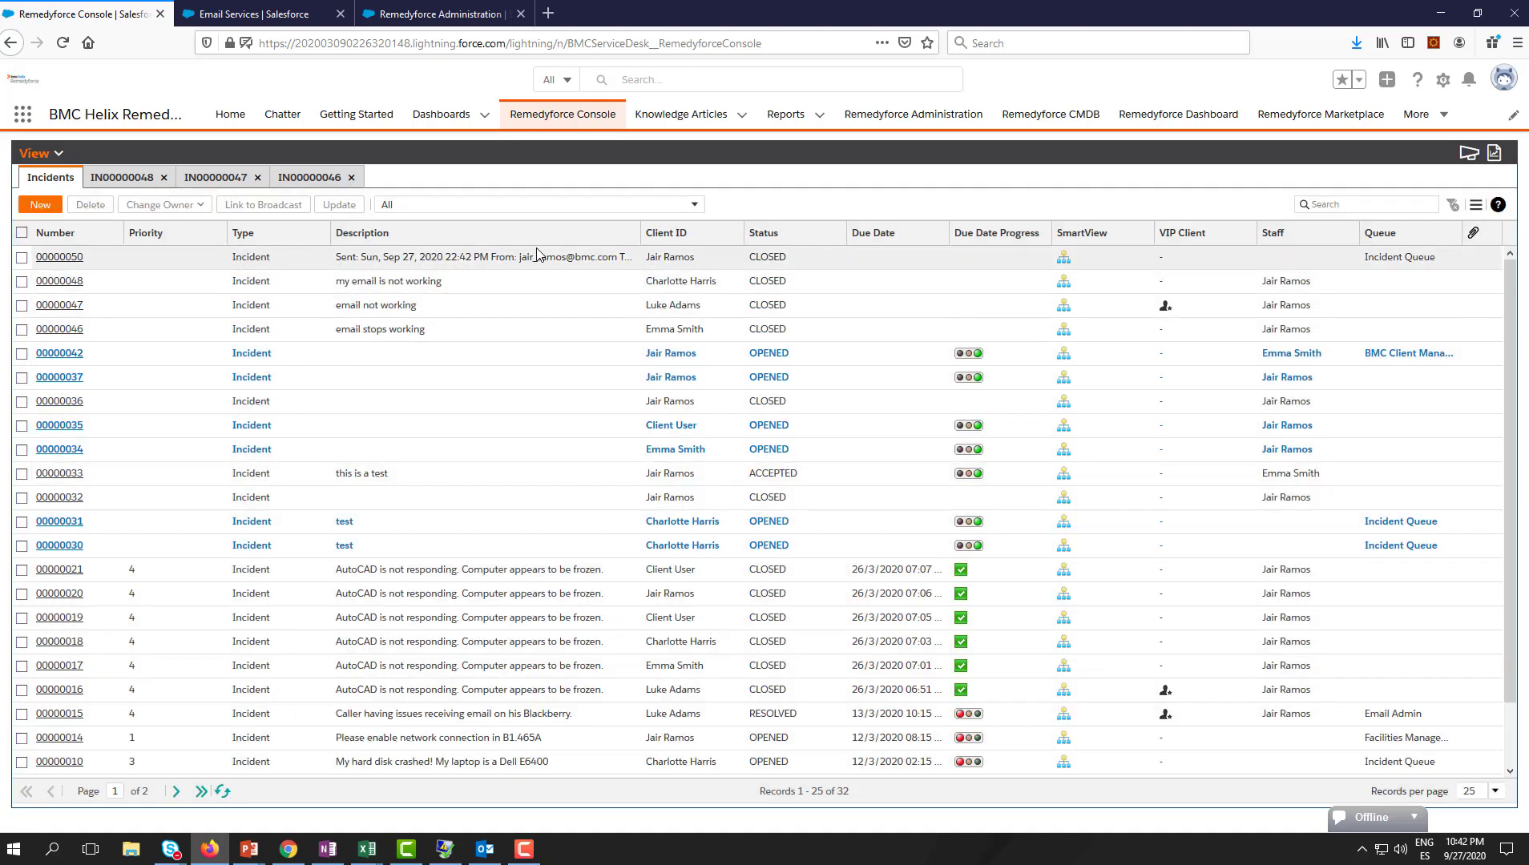
pyautogui.click(57, 258)
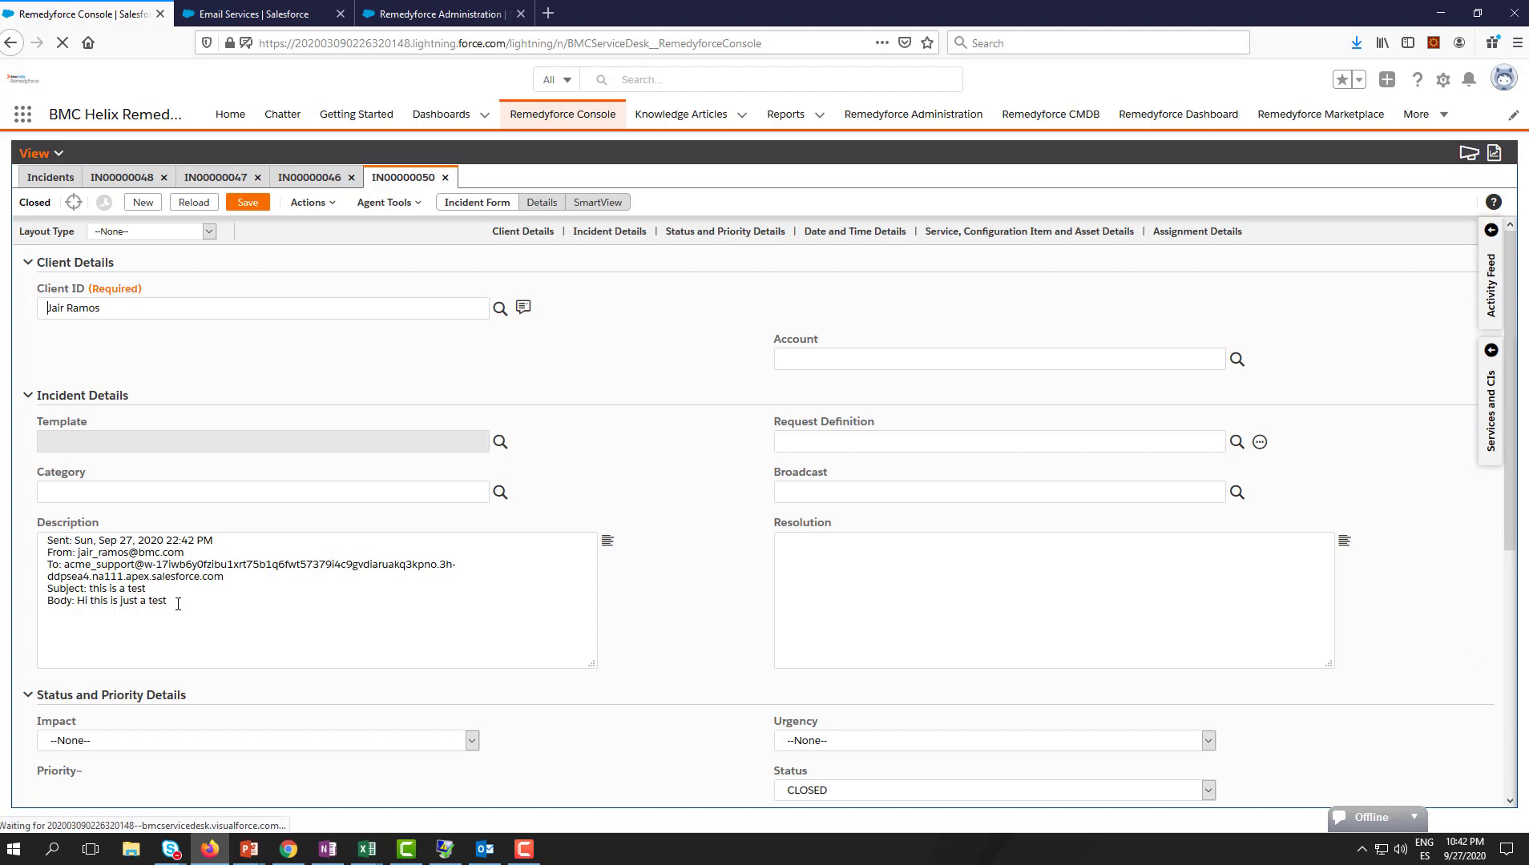
# Examine the email-generated incident's Description, Category, status, date and assignment details
pyautogui.moveTo(177, 604); pyautogui.dragTo(52, 589)
pyautogui.click(254, 625)
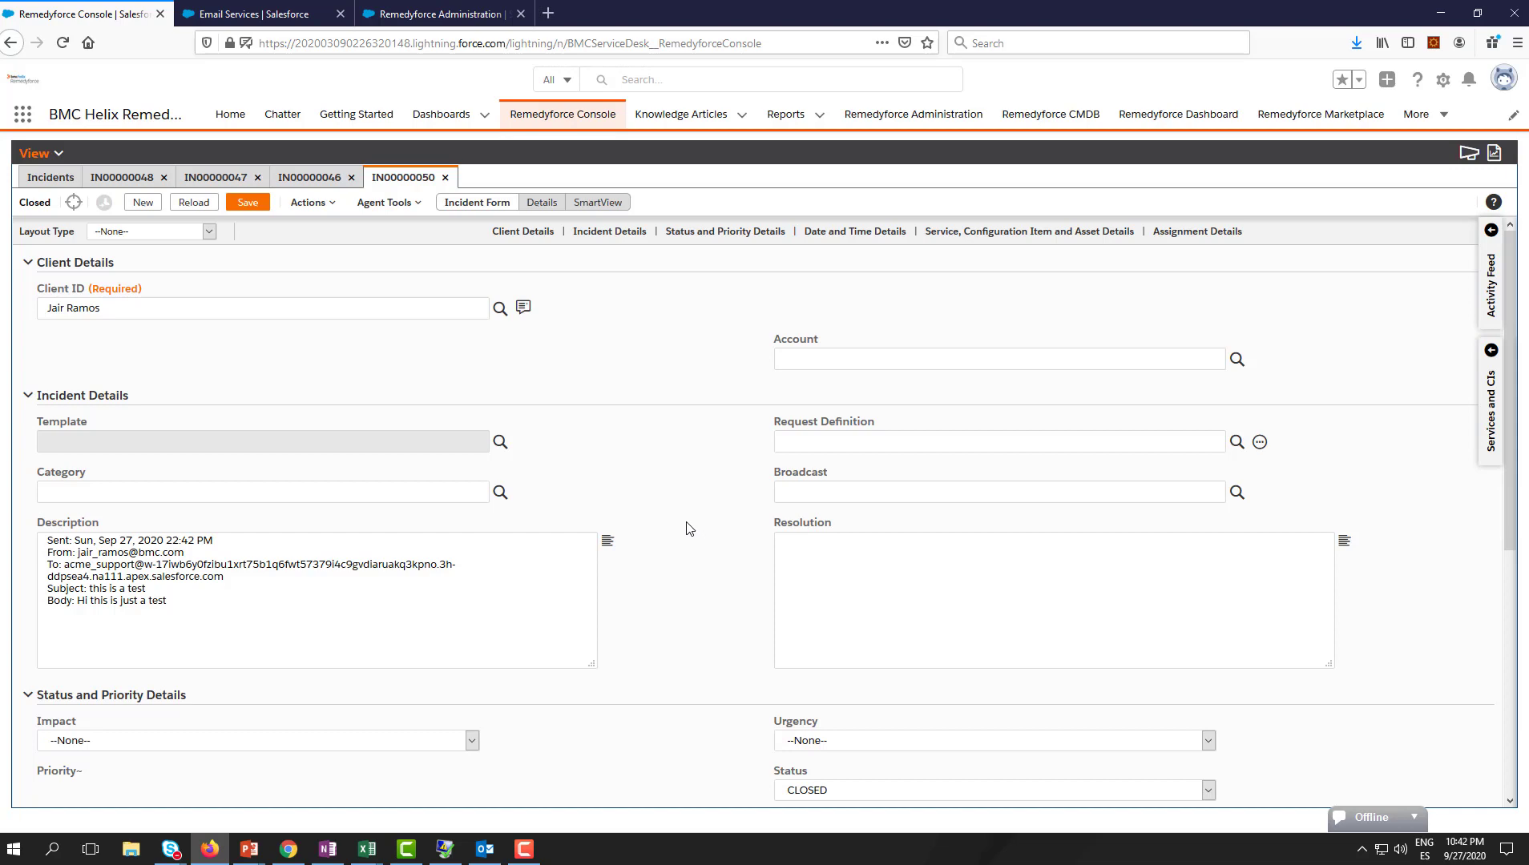
pyautogui.scroll(-5, 690, 545)
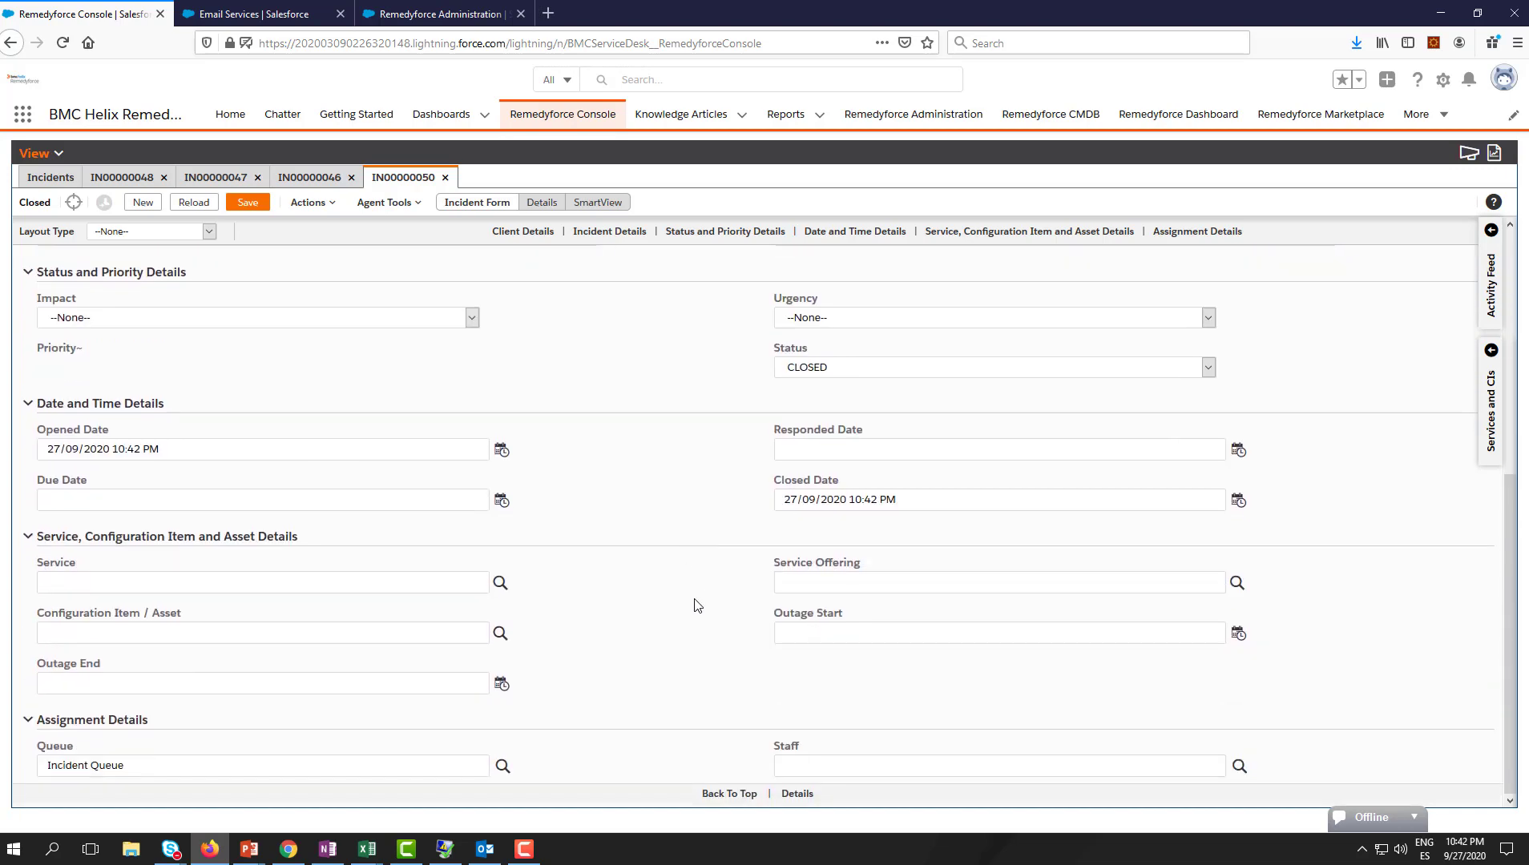
pyautogui.scroll(5, 695, 606)
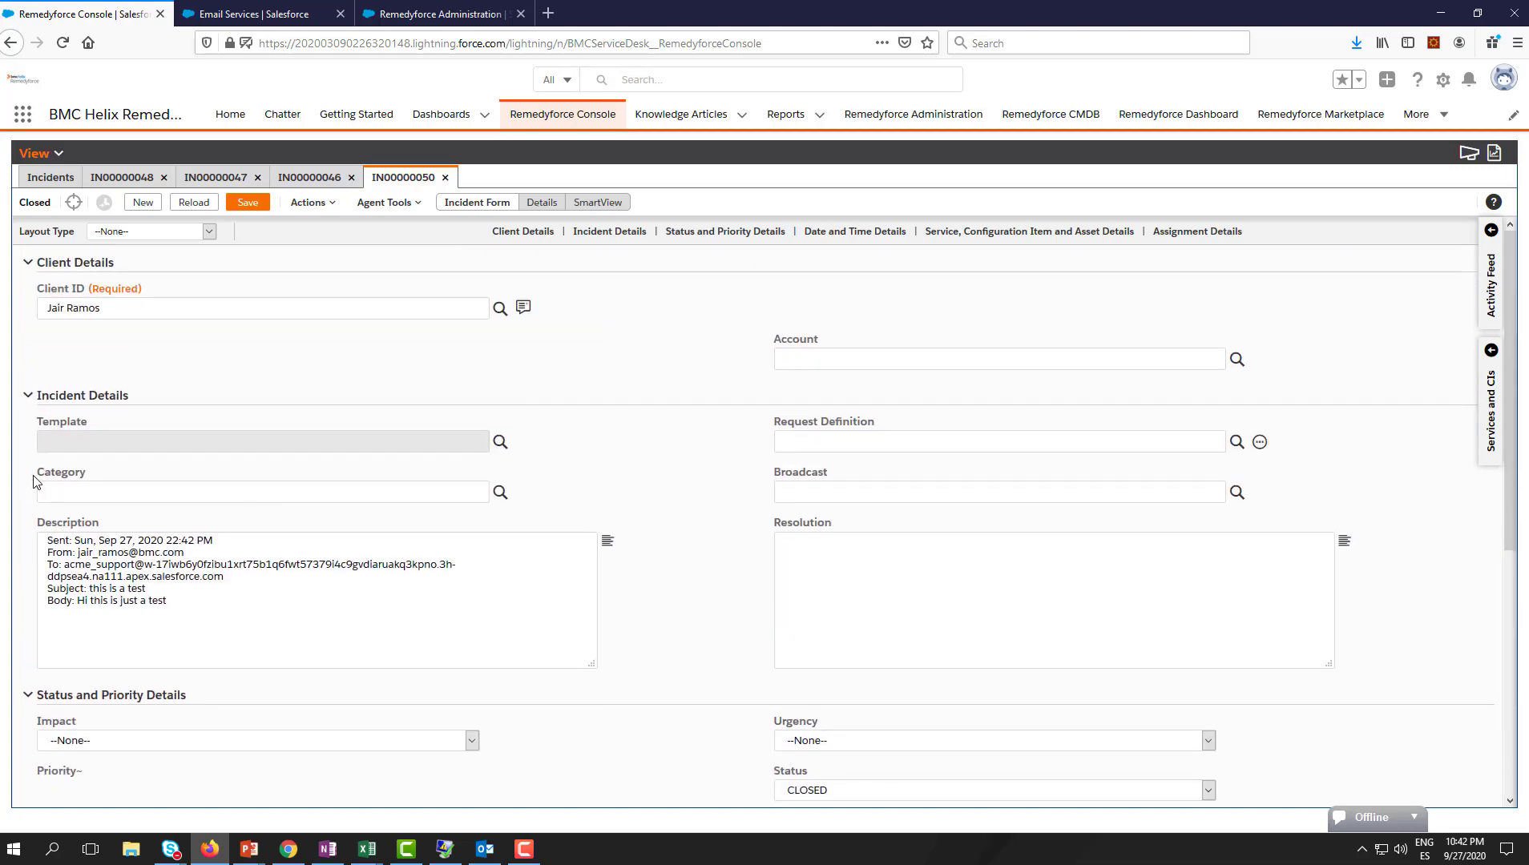
pyautogui.moveTo(36, 472); pyautogui.dragTo(93, 478)
pyautogui.click(98, 477)
# Open the Incident - Email Settings in Remedyforce Administration and select ## as the delimiter for mapping email content
pyautogui.click(469, 14)
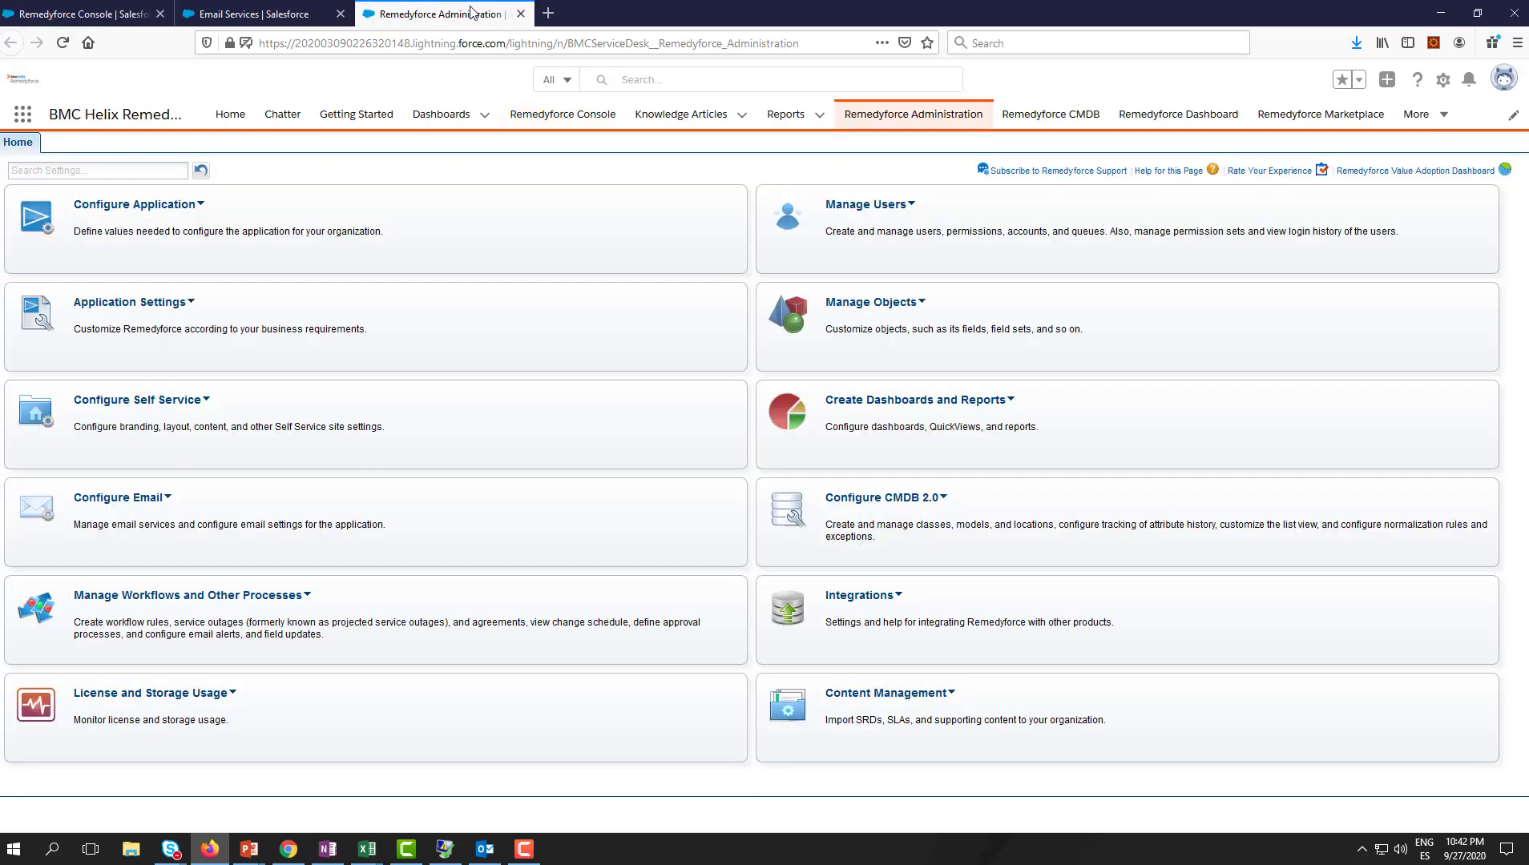
pyautogui.click(137, 500)
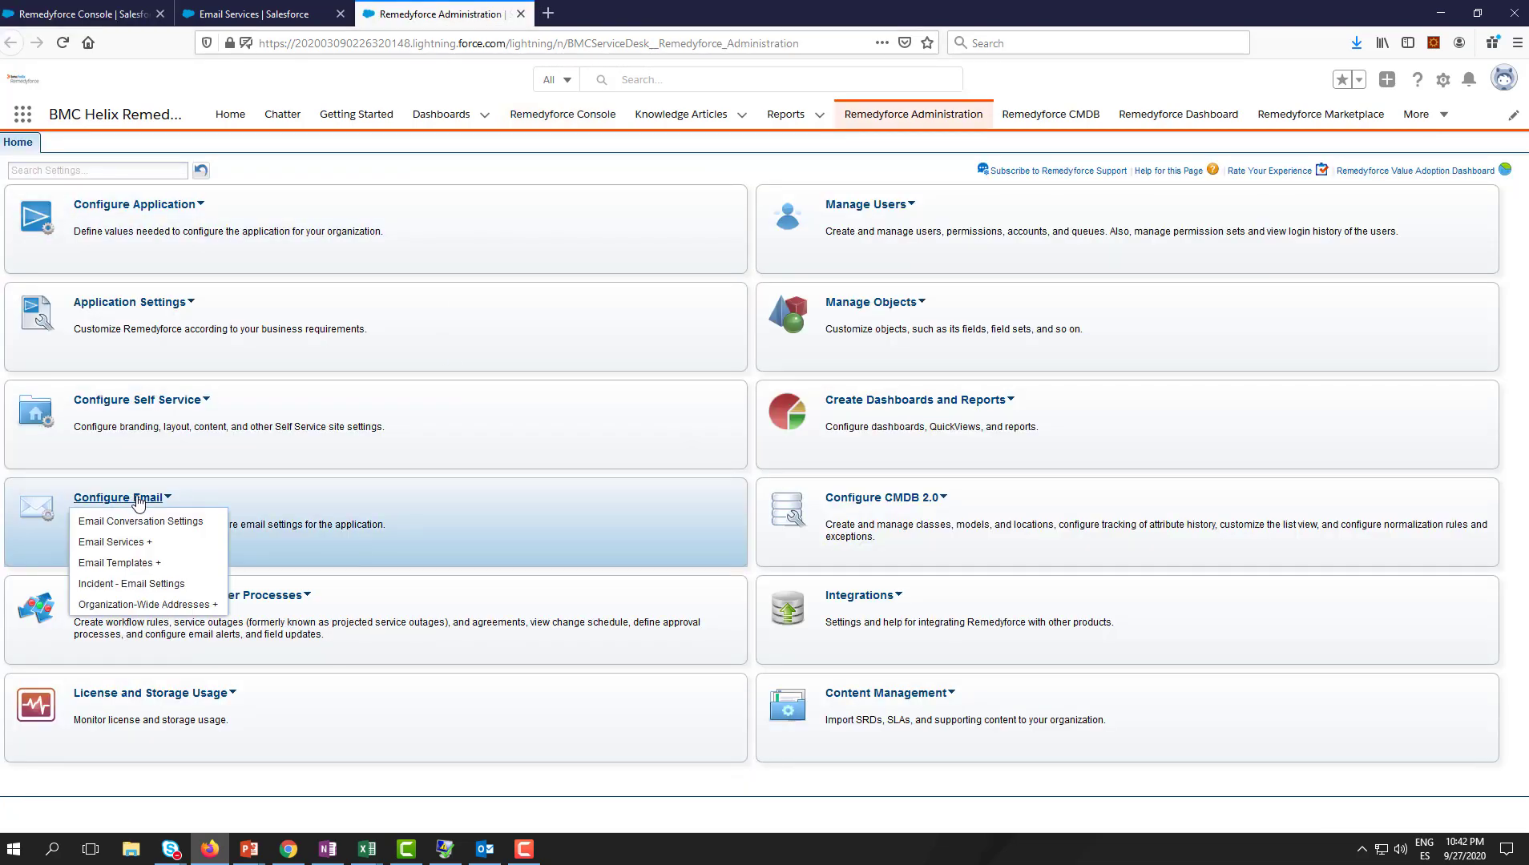
pyautogui.click(173, 588)
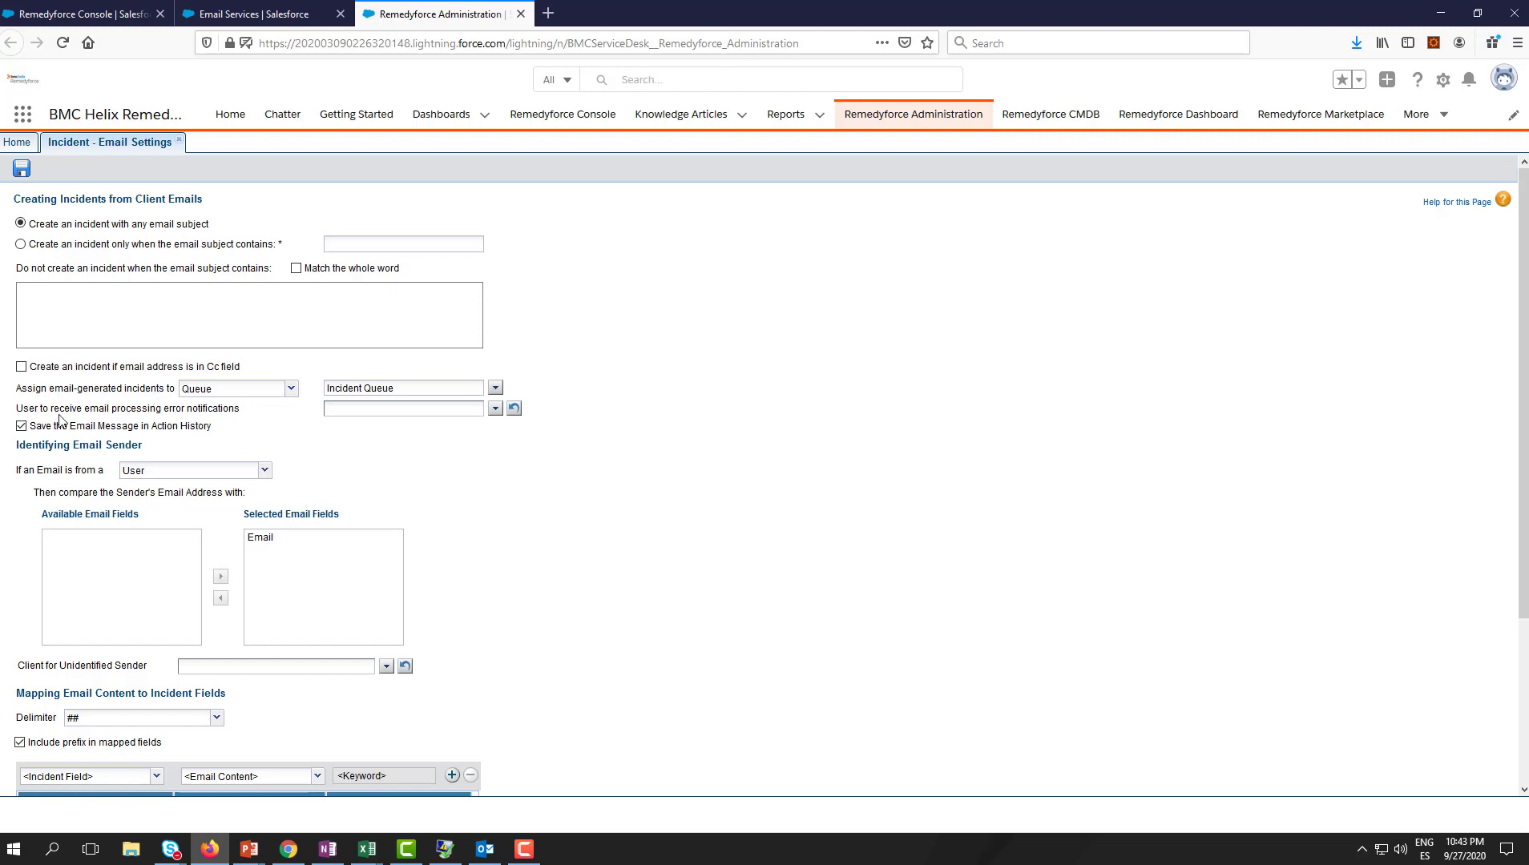
pyautogui.scroll(-3, 62, 420)
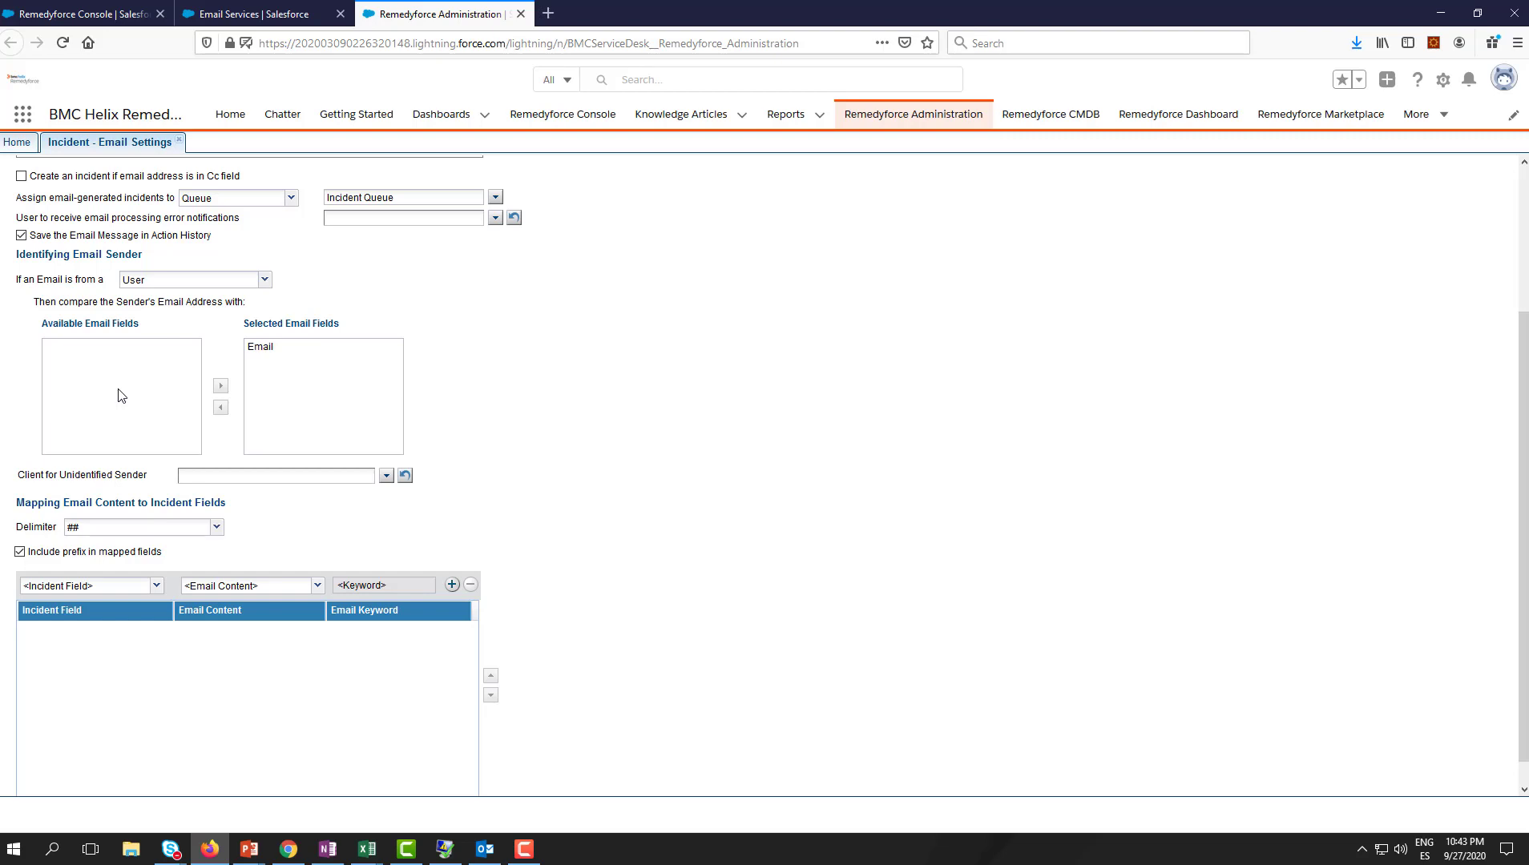
pyautogui.click(216, 527)
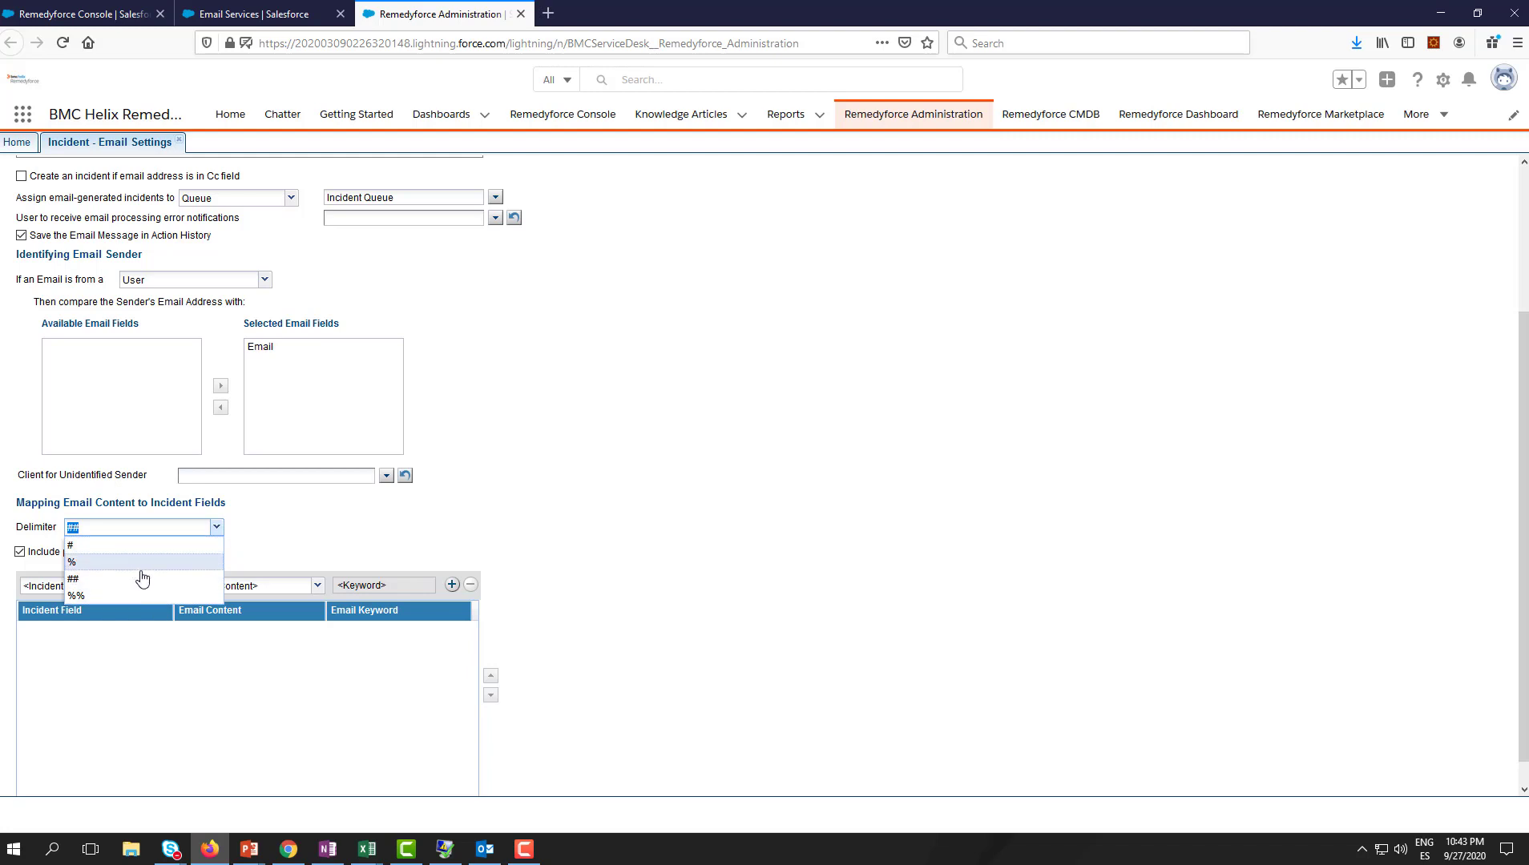
pyautogui.click(80, 578)
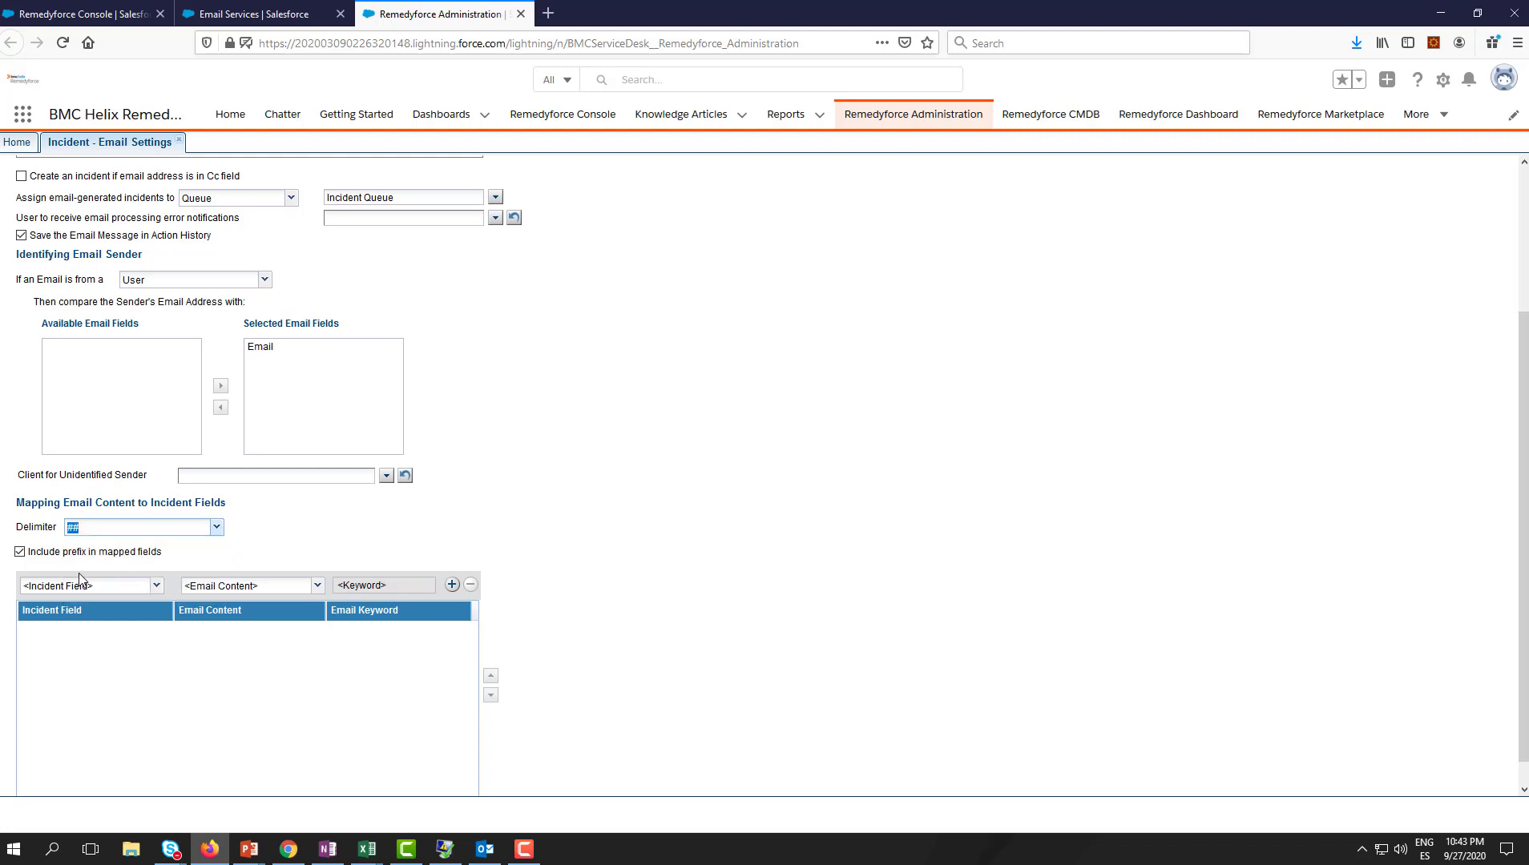
# Map the incident field Category to the email Body with the keyword Category, and save the incident email settings
pyautogui.click(157, 586)
pyautogui.scroll(-3, 158, 388)
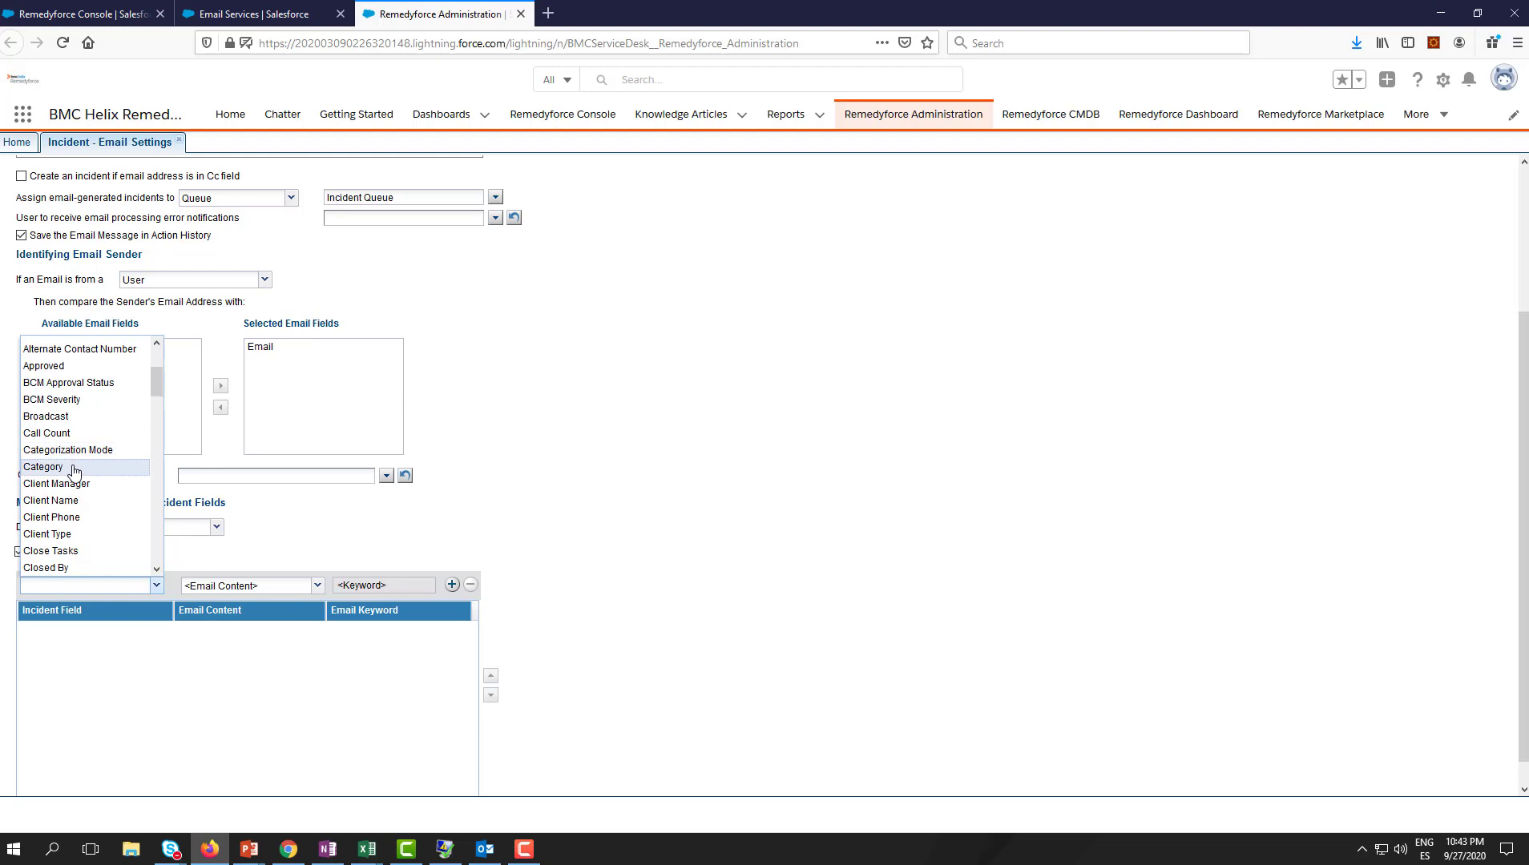
pyautogui.click(49, 466)
pyautogui.click(198, 590)
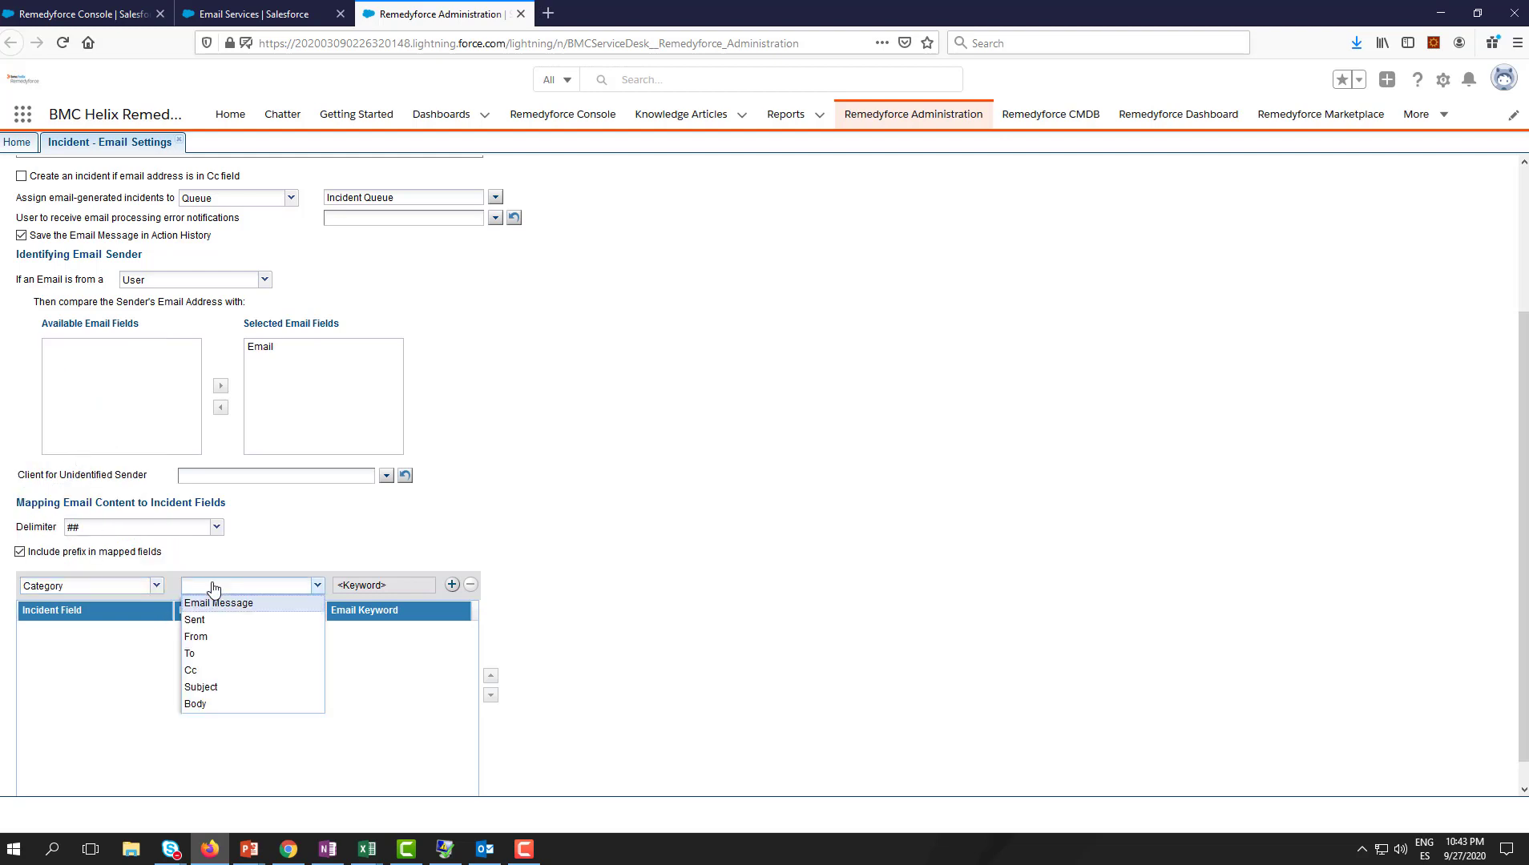
pyautogui.click(210, 705)
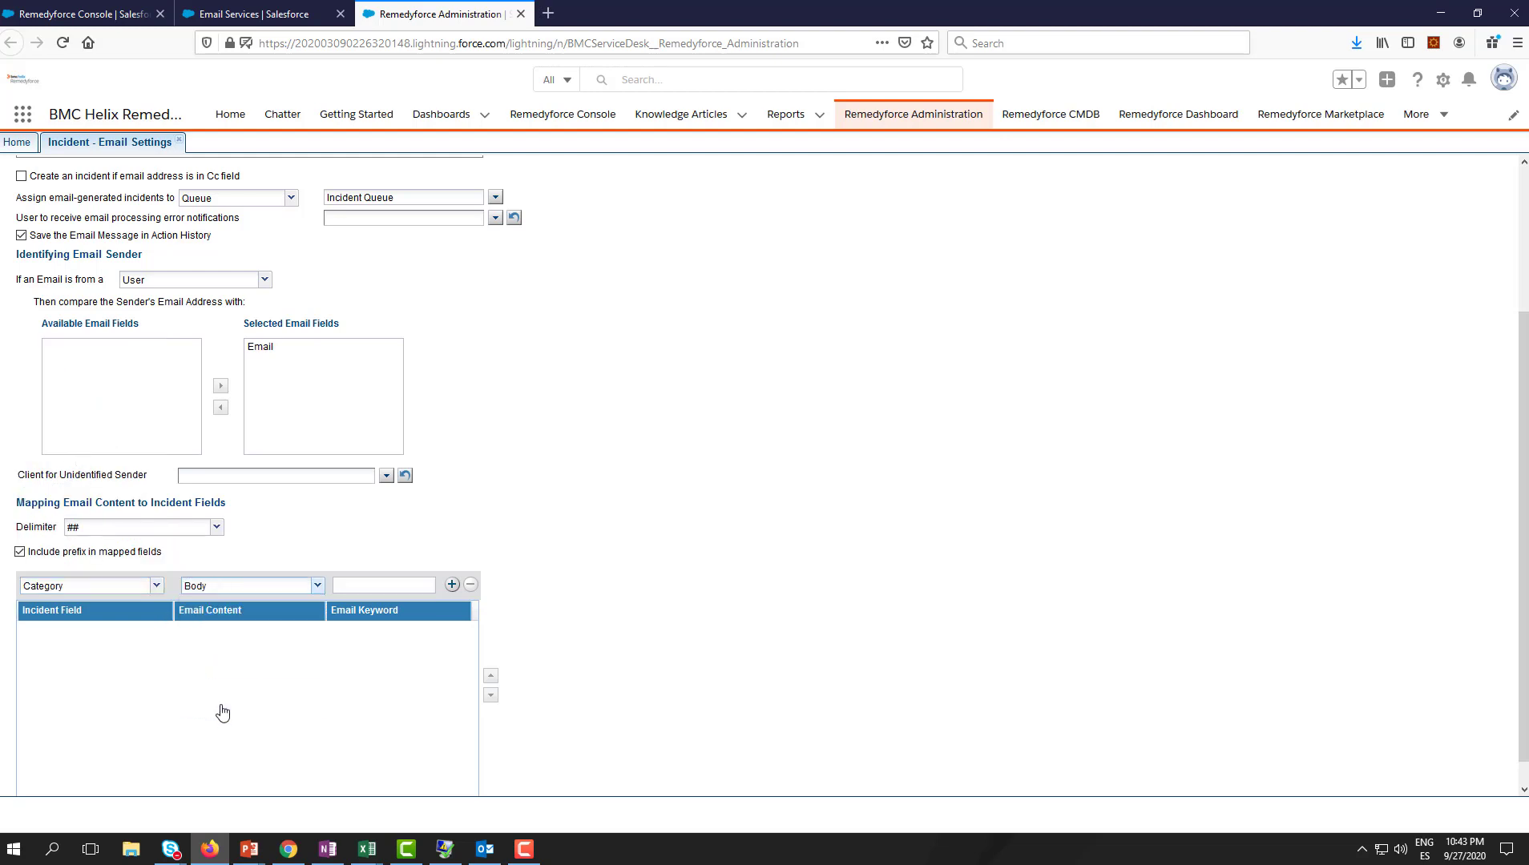
pyautogui.click(347, 586)
pyautogui.write('Category')
pyautogui.click(453, 586)
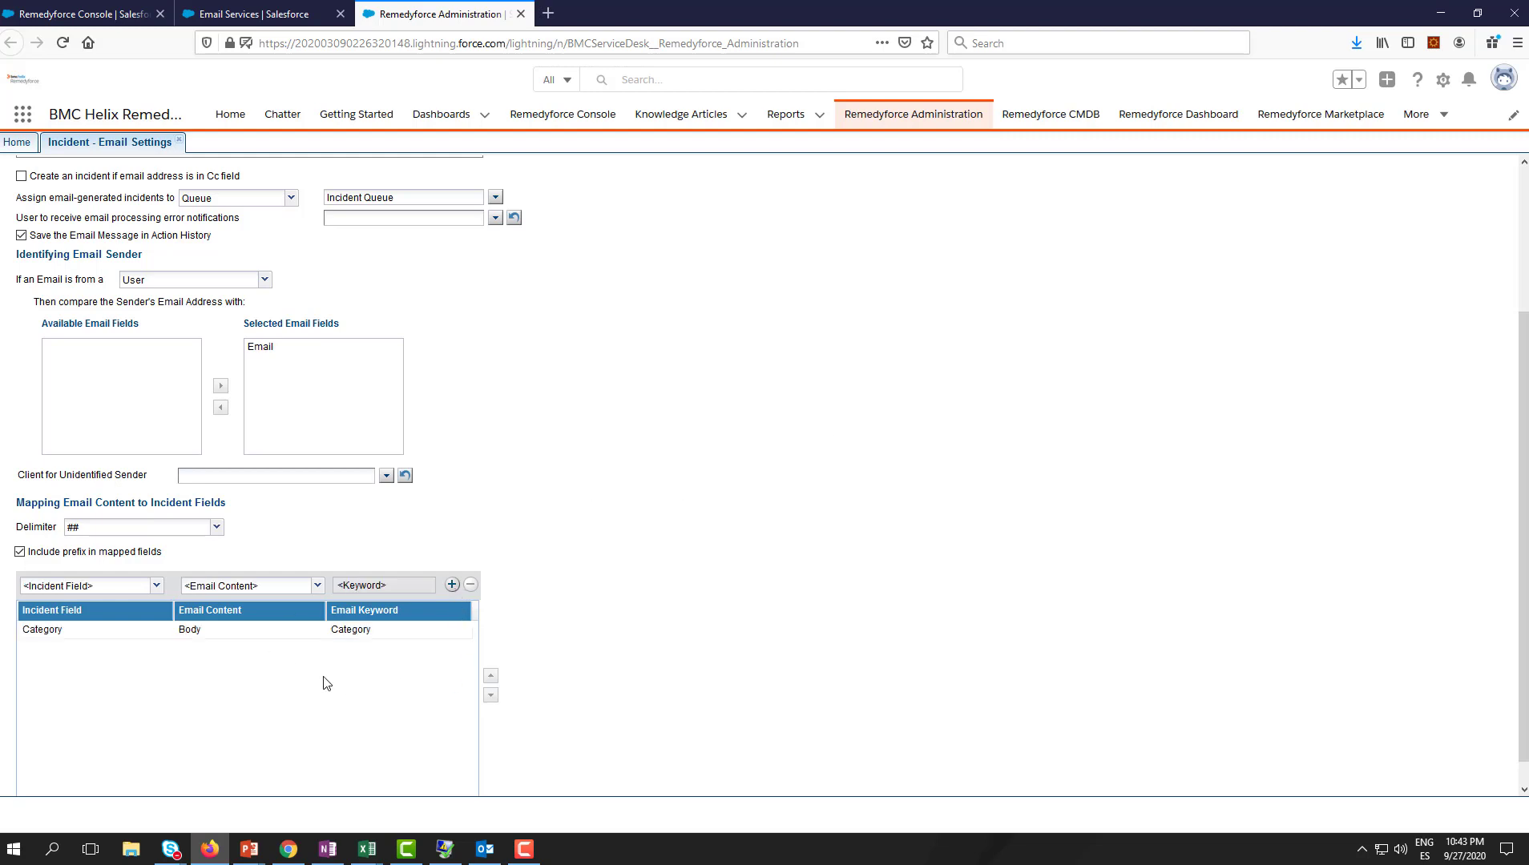
pyautogui.scroll(5, 290, 534)
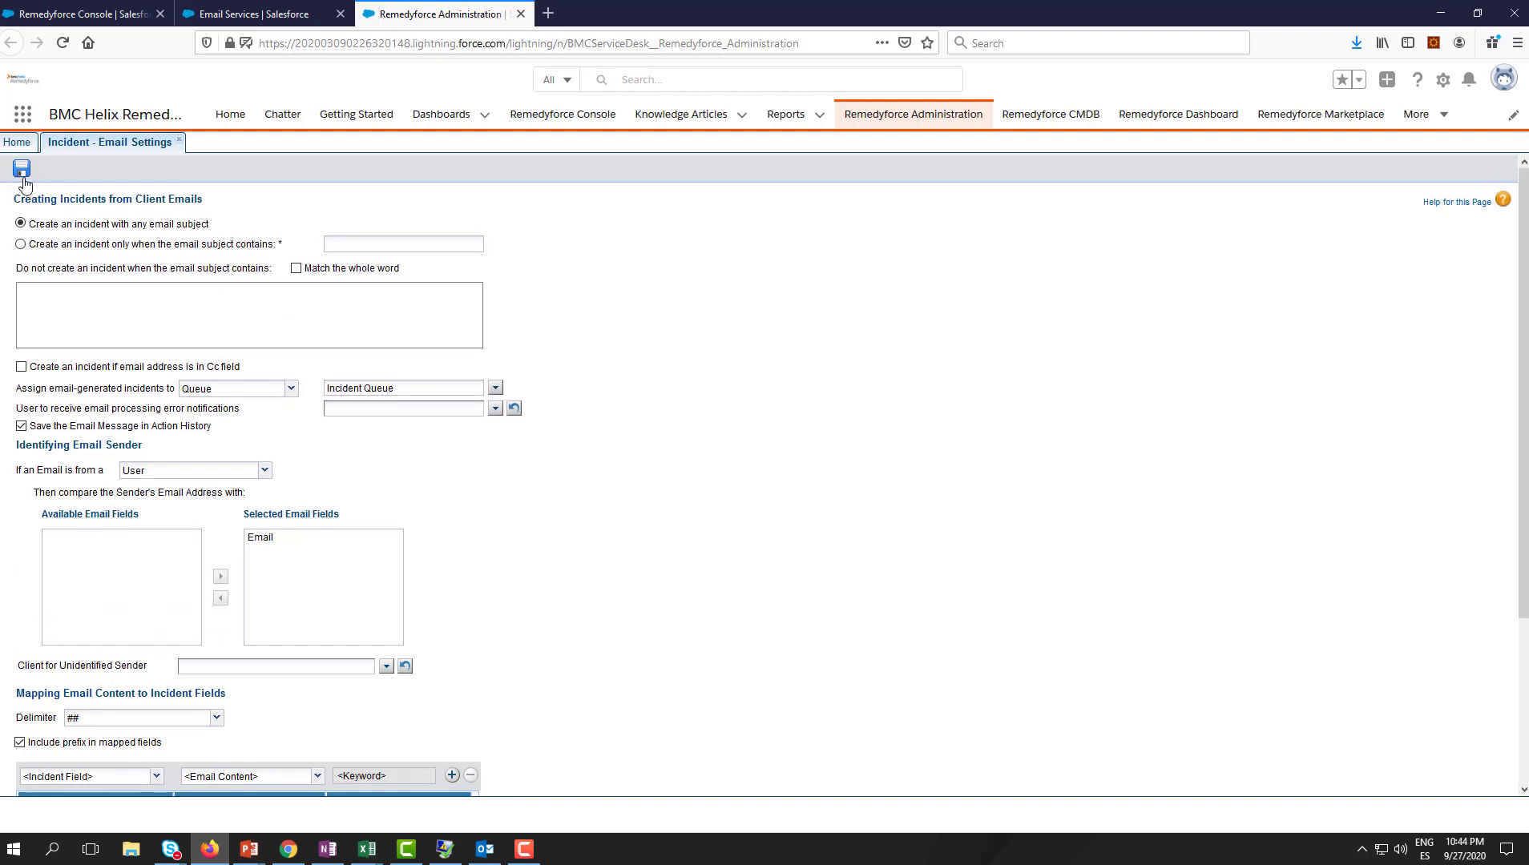
pyautogui.click(23, 175)
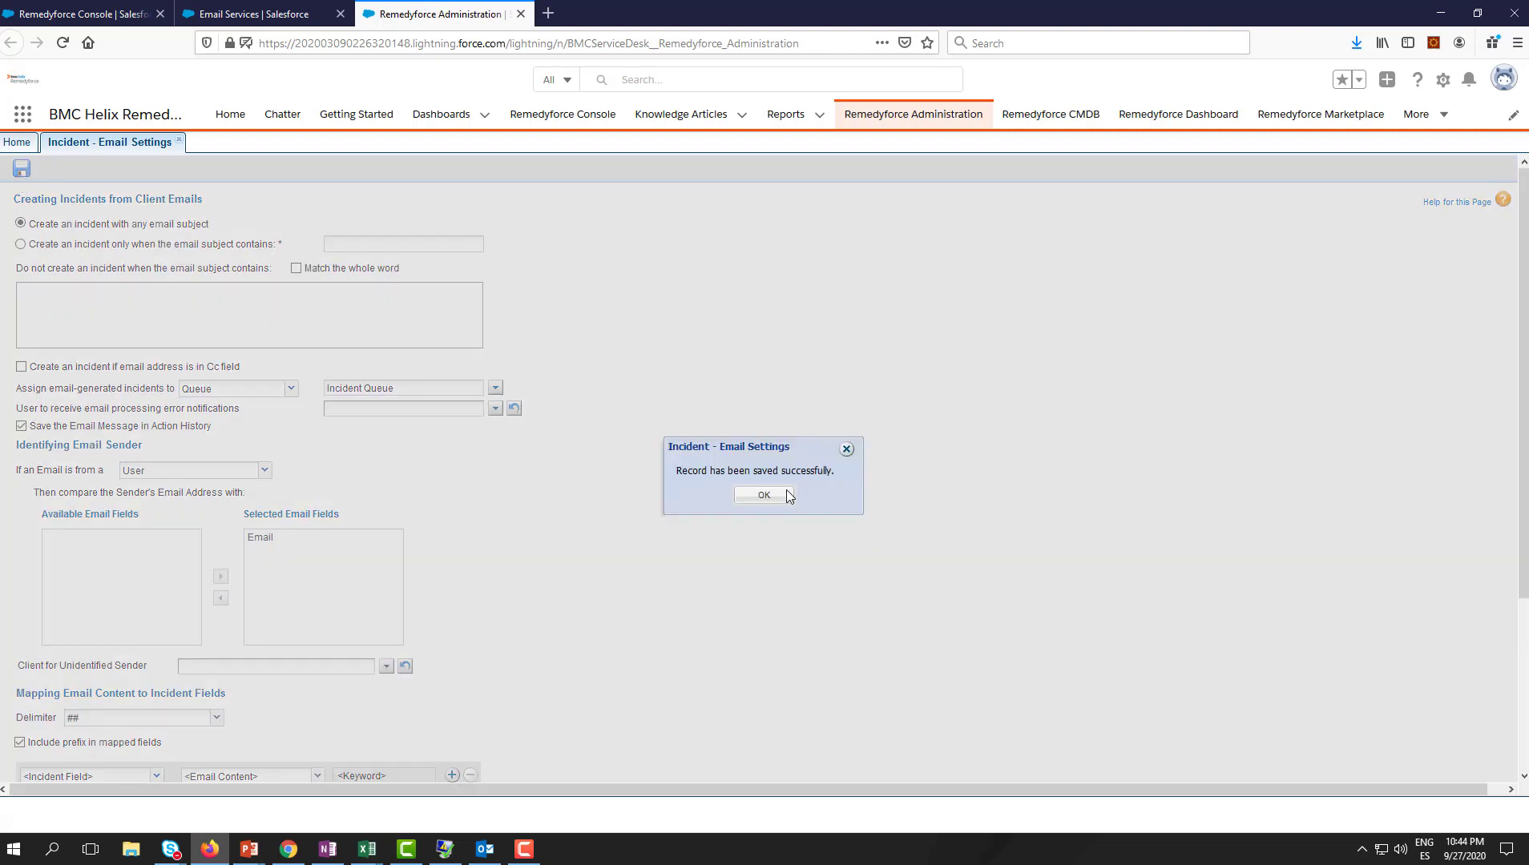
pyautogui.click(764, 497)
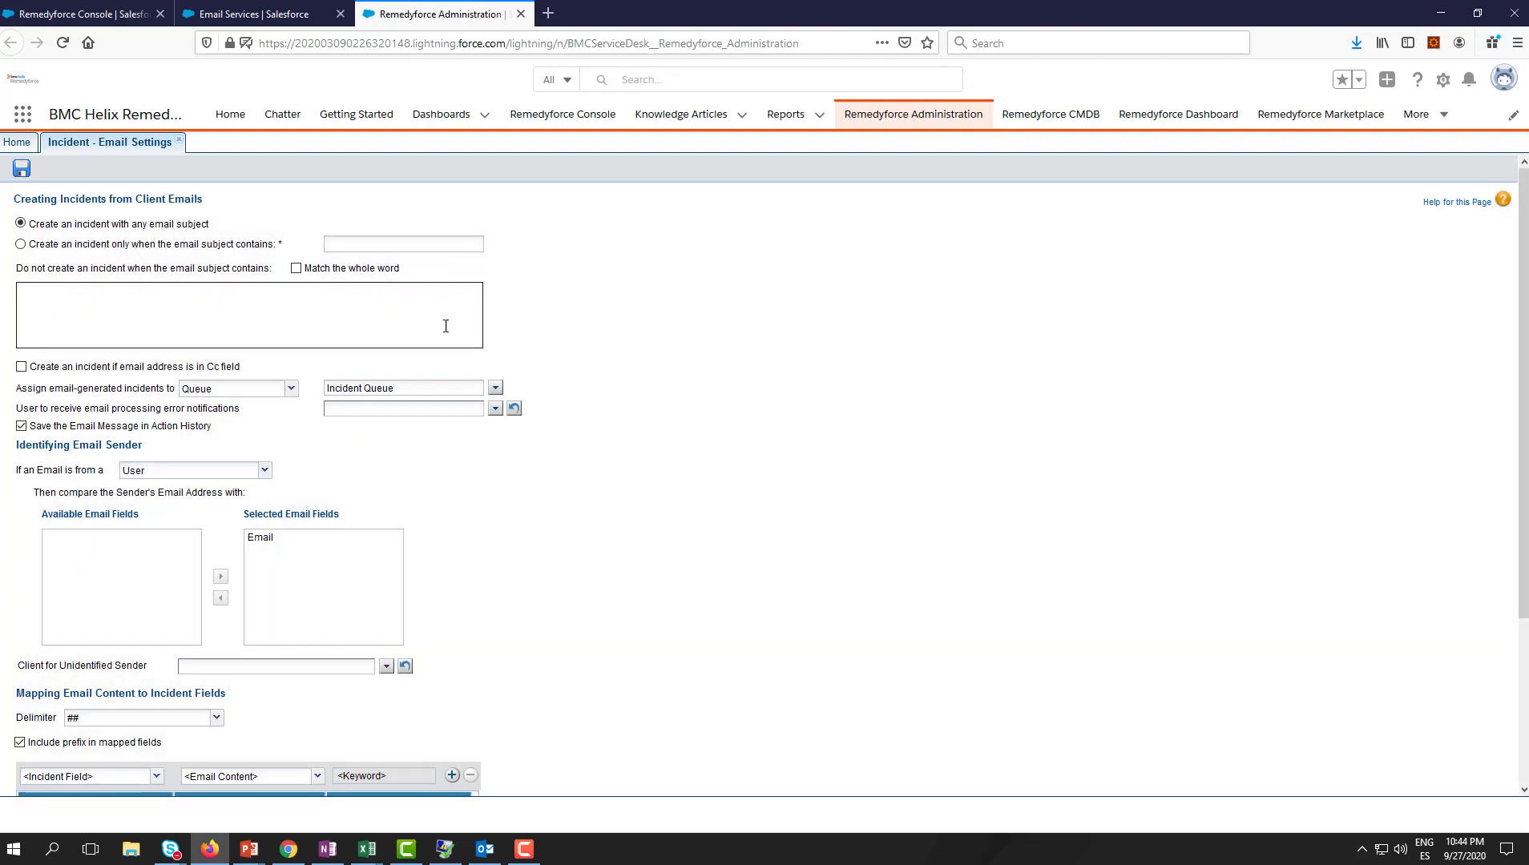
# Address a new Outlook message to the Acme Support service's generated address with the subject "test category"
pyautogui.click(62, 15)
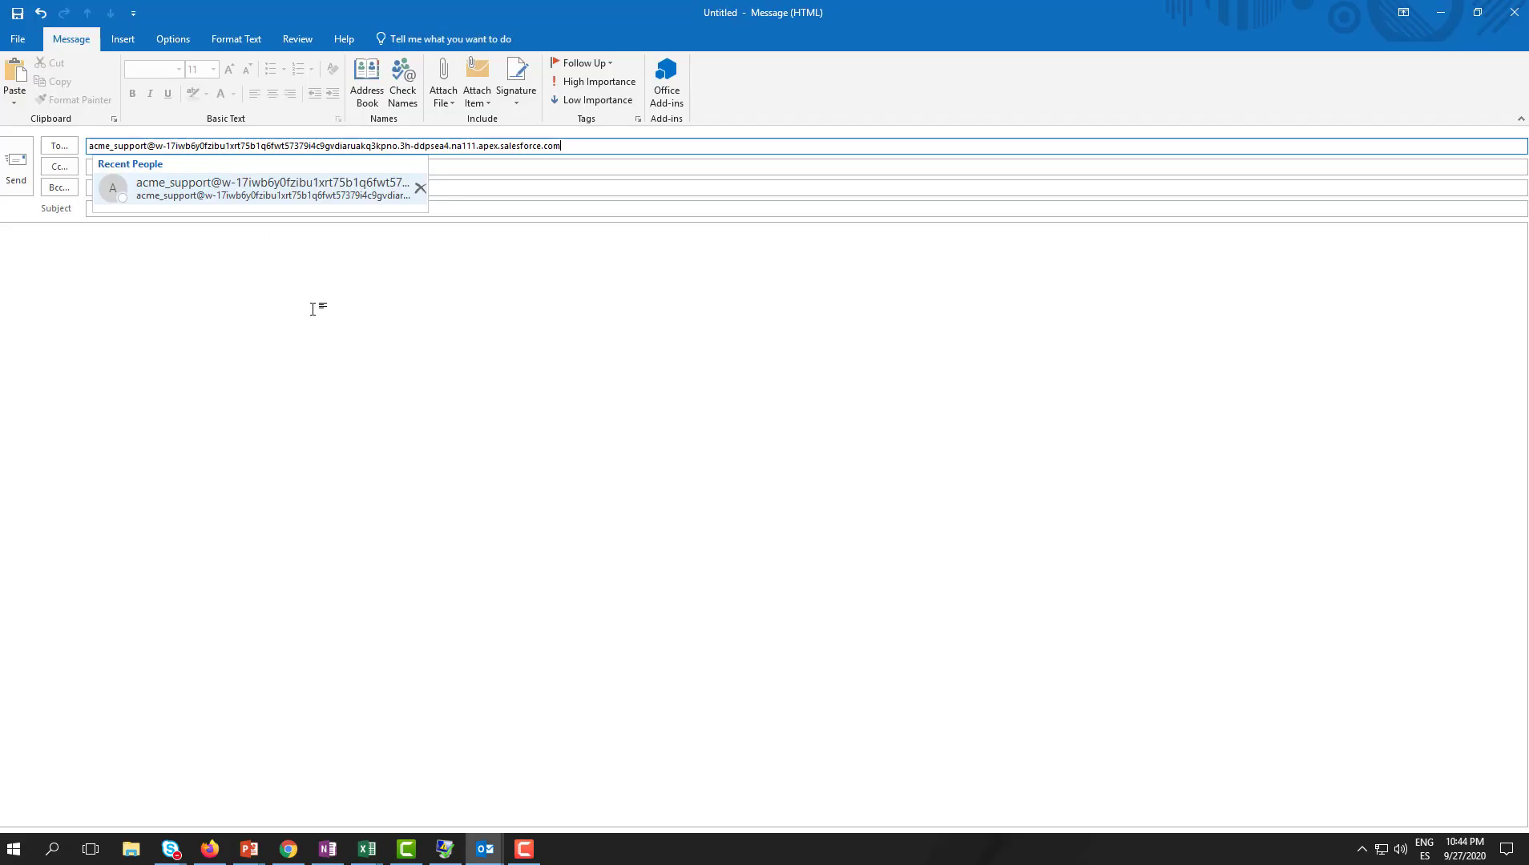
pyautogui.click(437, 352)
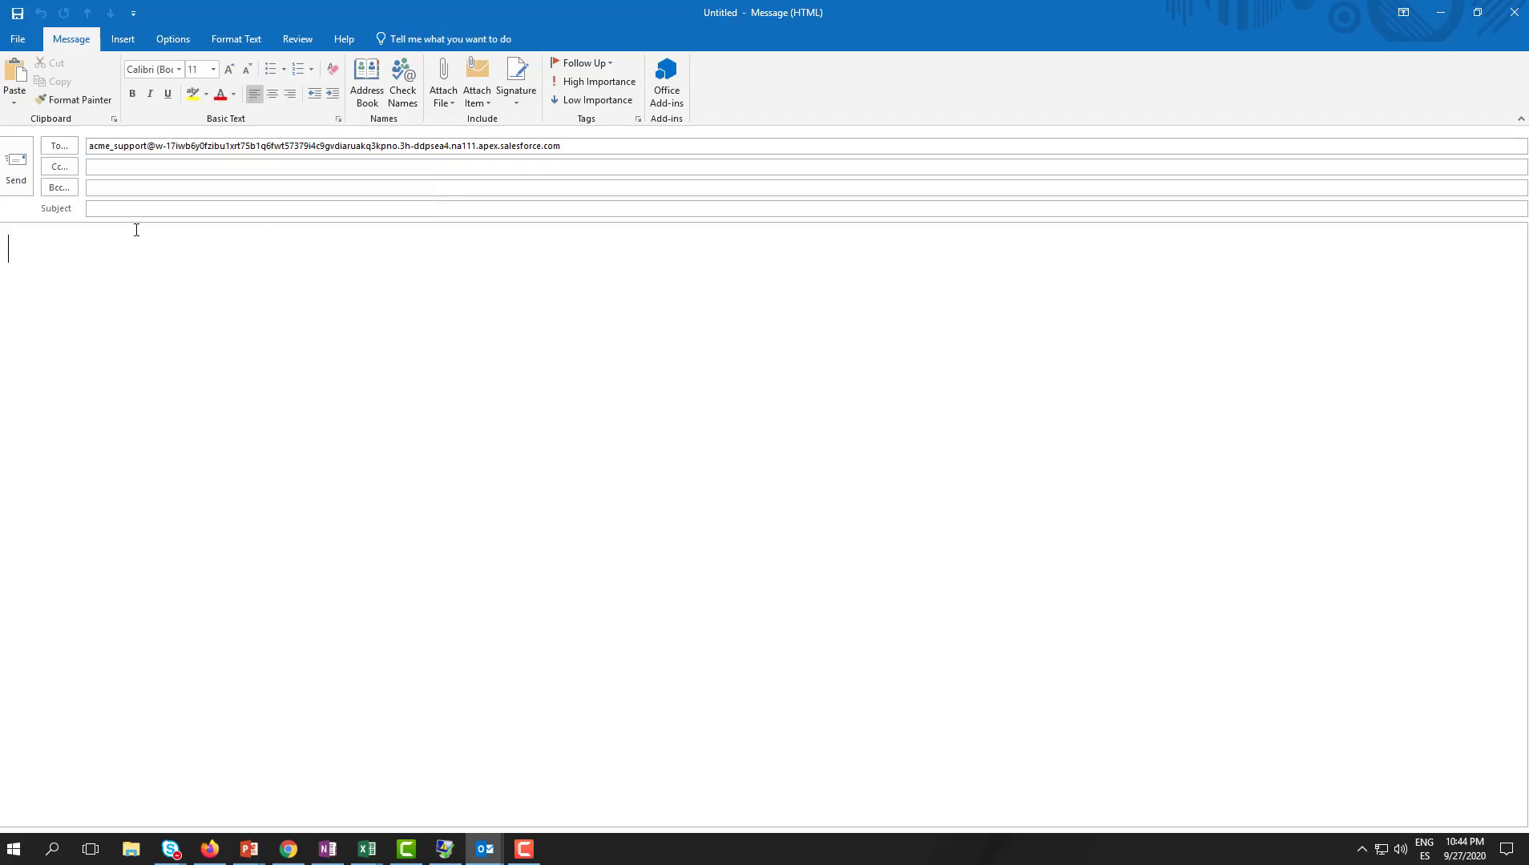
pyautogui.click(120, 212)
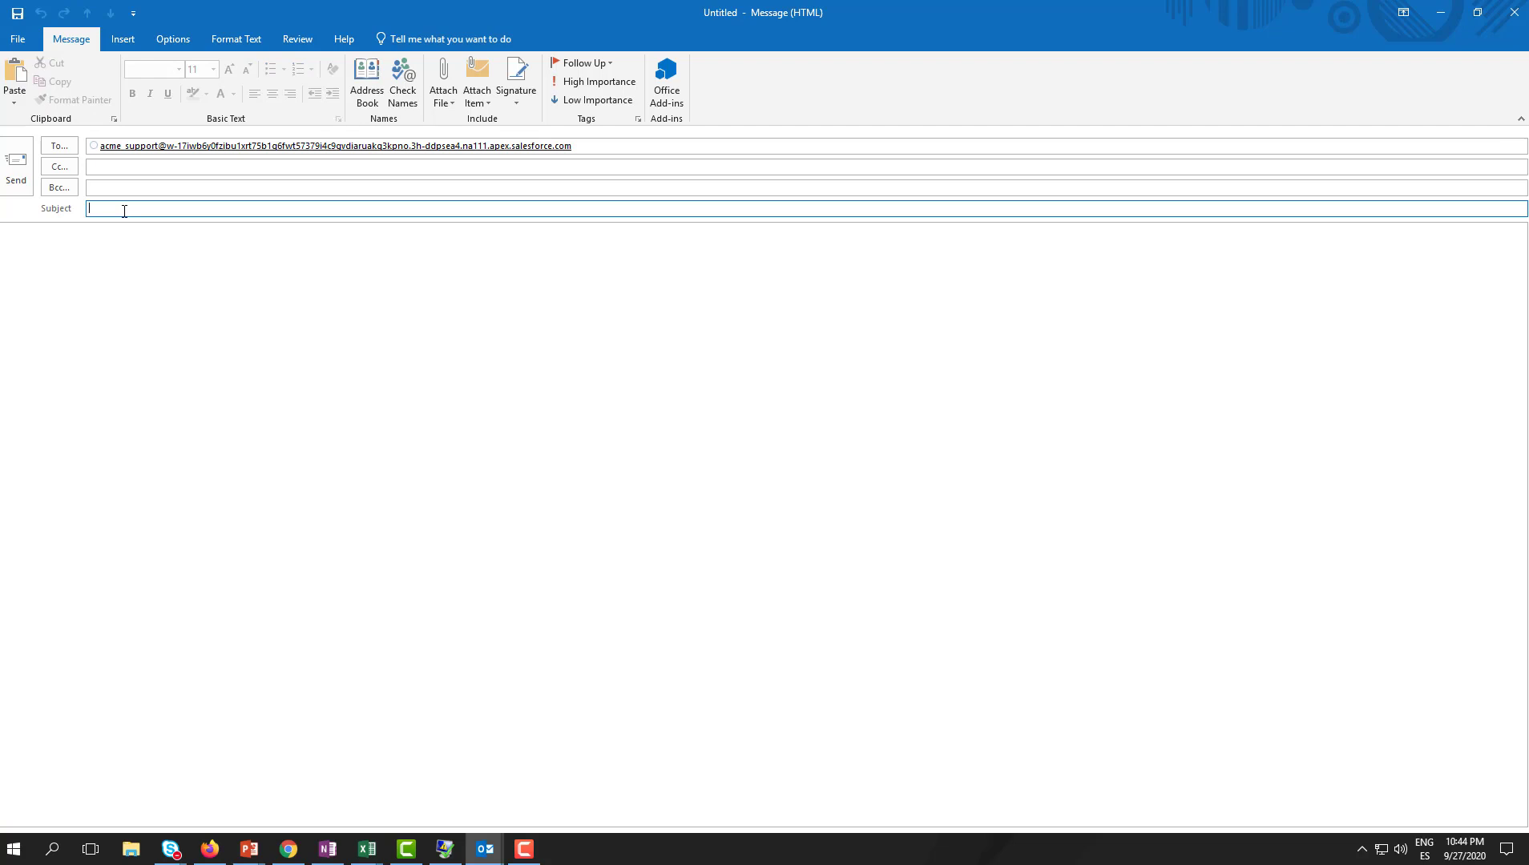
pyautogui.write('test category')
# Write "Category##Email##" and, below it, "This is test for category" in the message body, and send the email
pyautogui.click(186, 333)
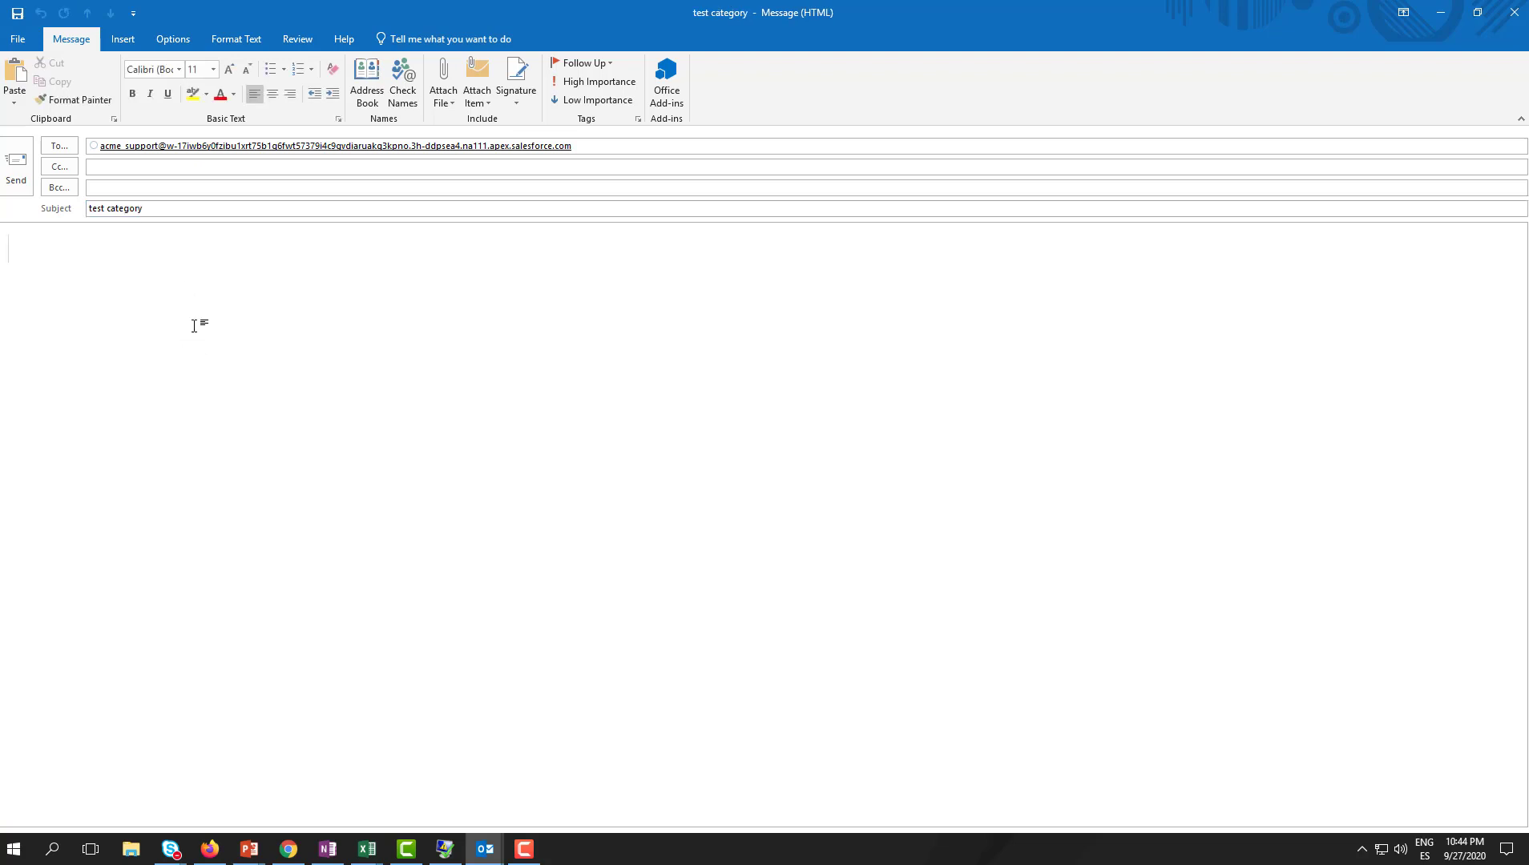
pyautogui.write('Category')
pyautogui.write('##')
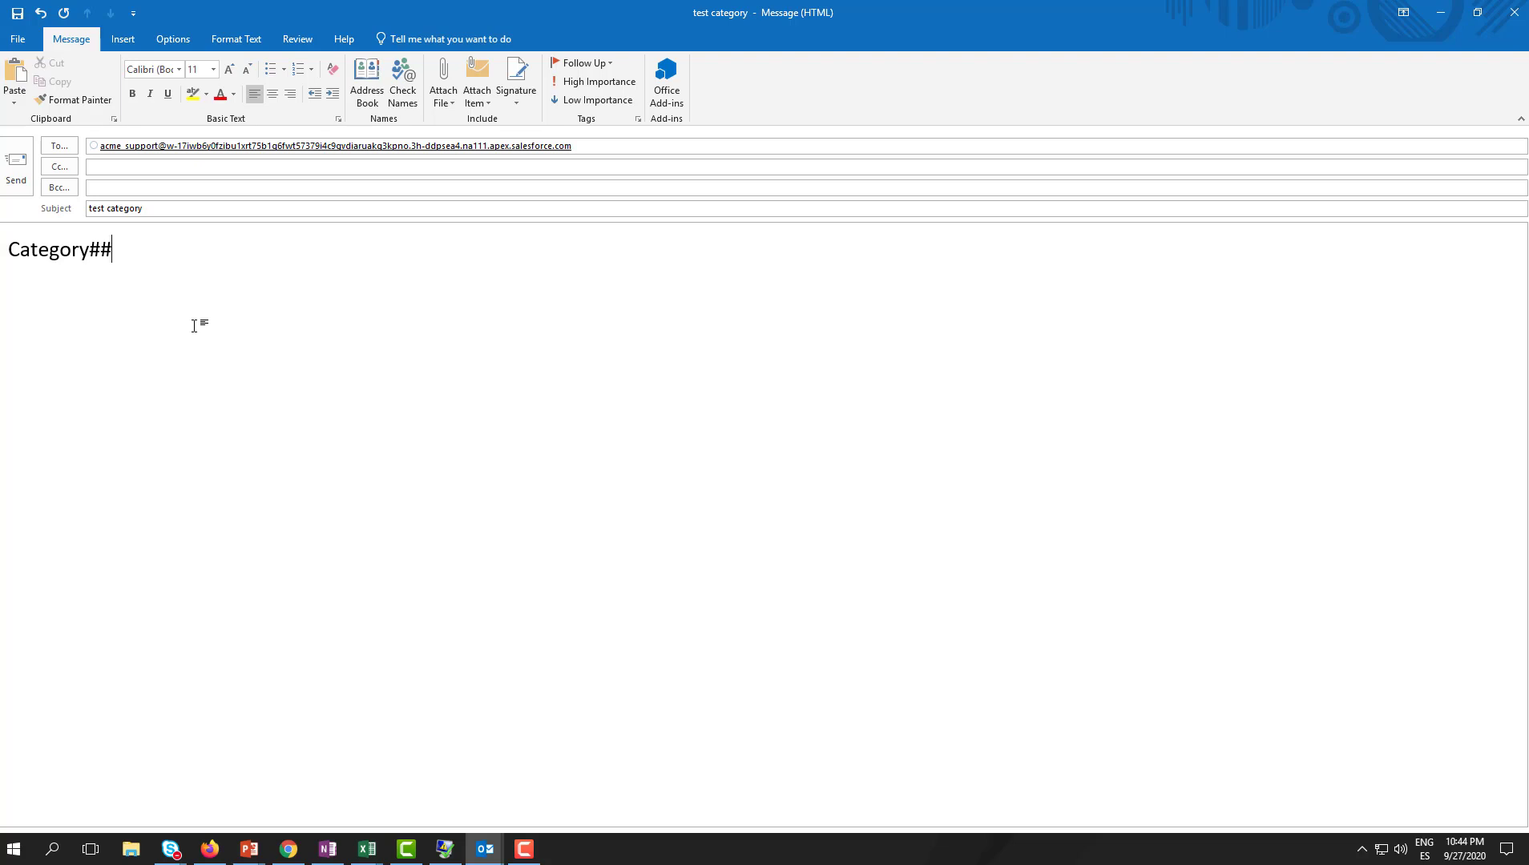
pyautogui.write('Emaoi')
pyautogui.write('il')
pyautogui.write('##')
pyautogui.press('Return')
pyautogui.write('This is')
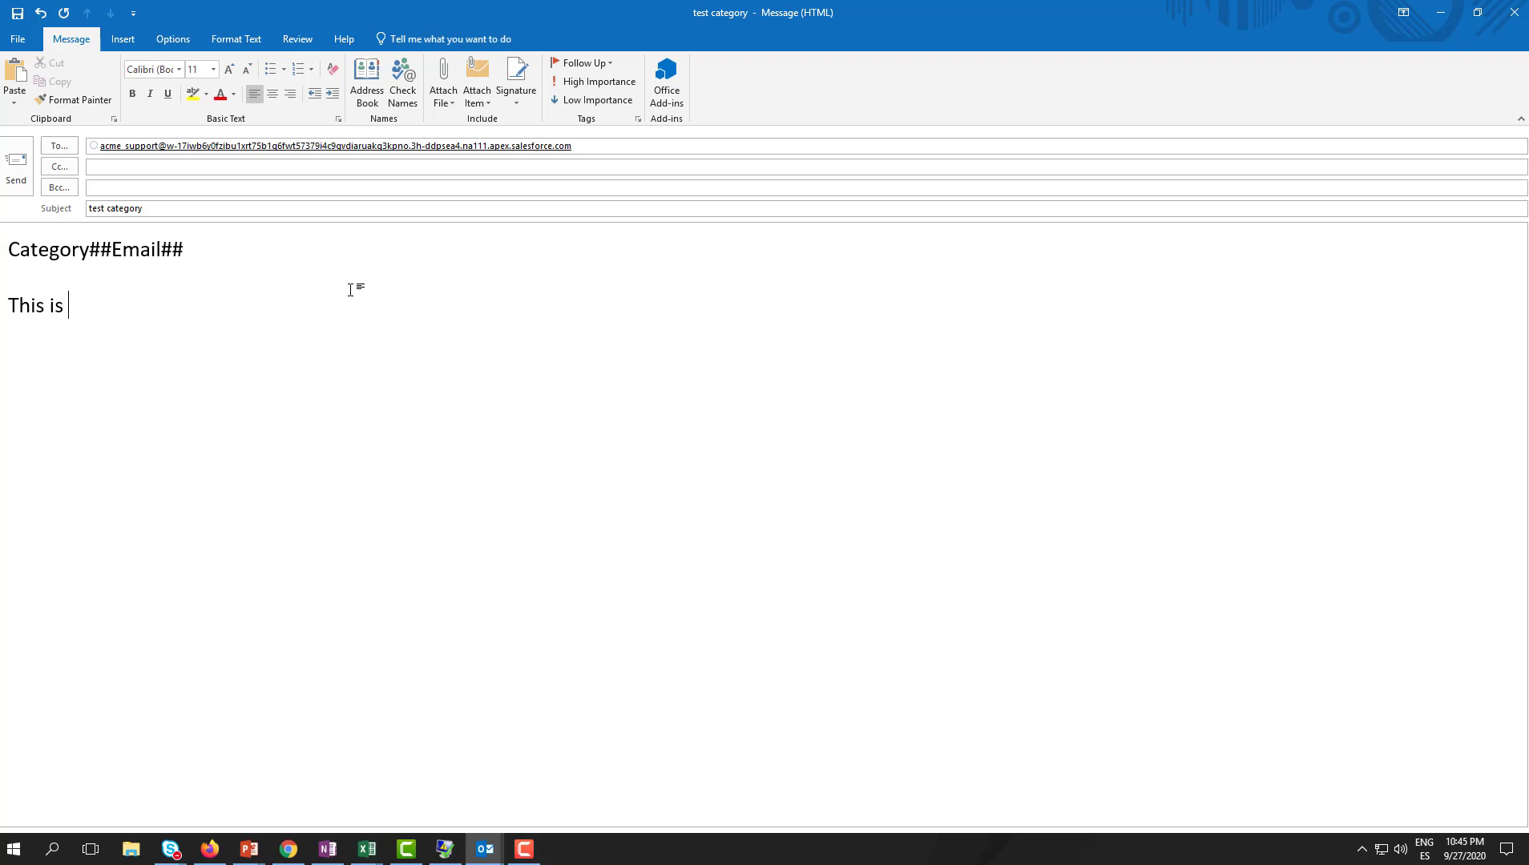
pyautogui.write(' test  for category')
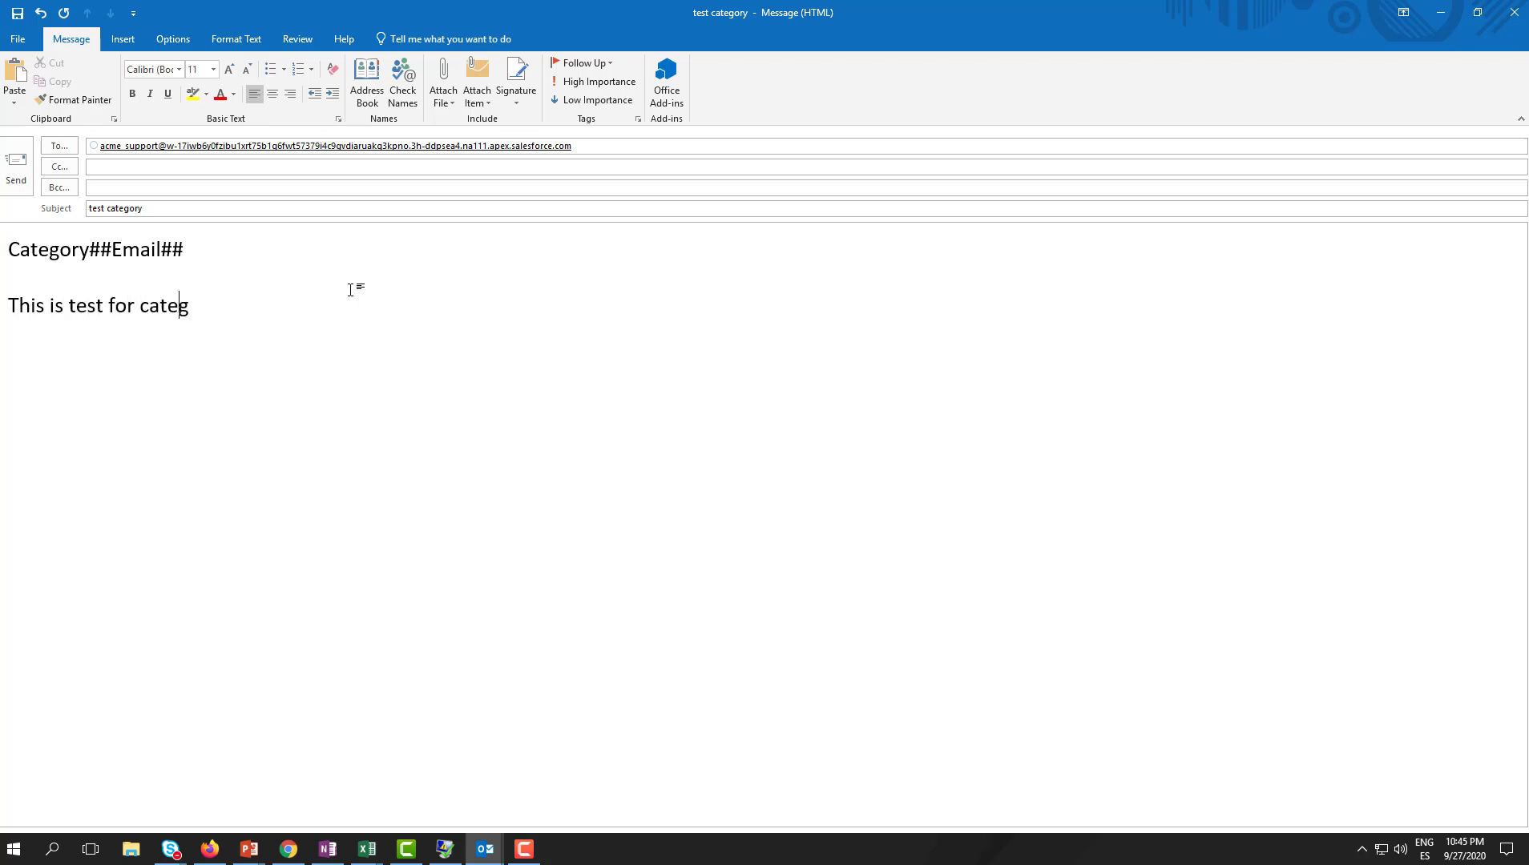
pyautogui.click(16, 168)
# Return to the Remedyforce Console, refresh the incident list, and open the incident created from the category test email
pyautogui.click(219, 792)
pyautogui.rightClick(222, 794)
pyautogui.click(224, 795)
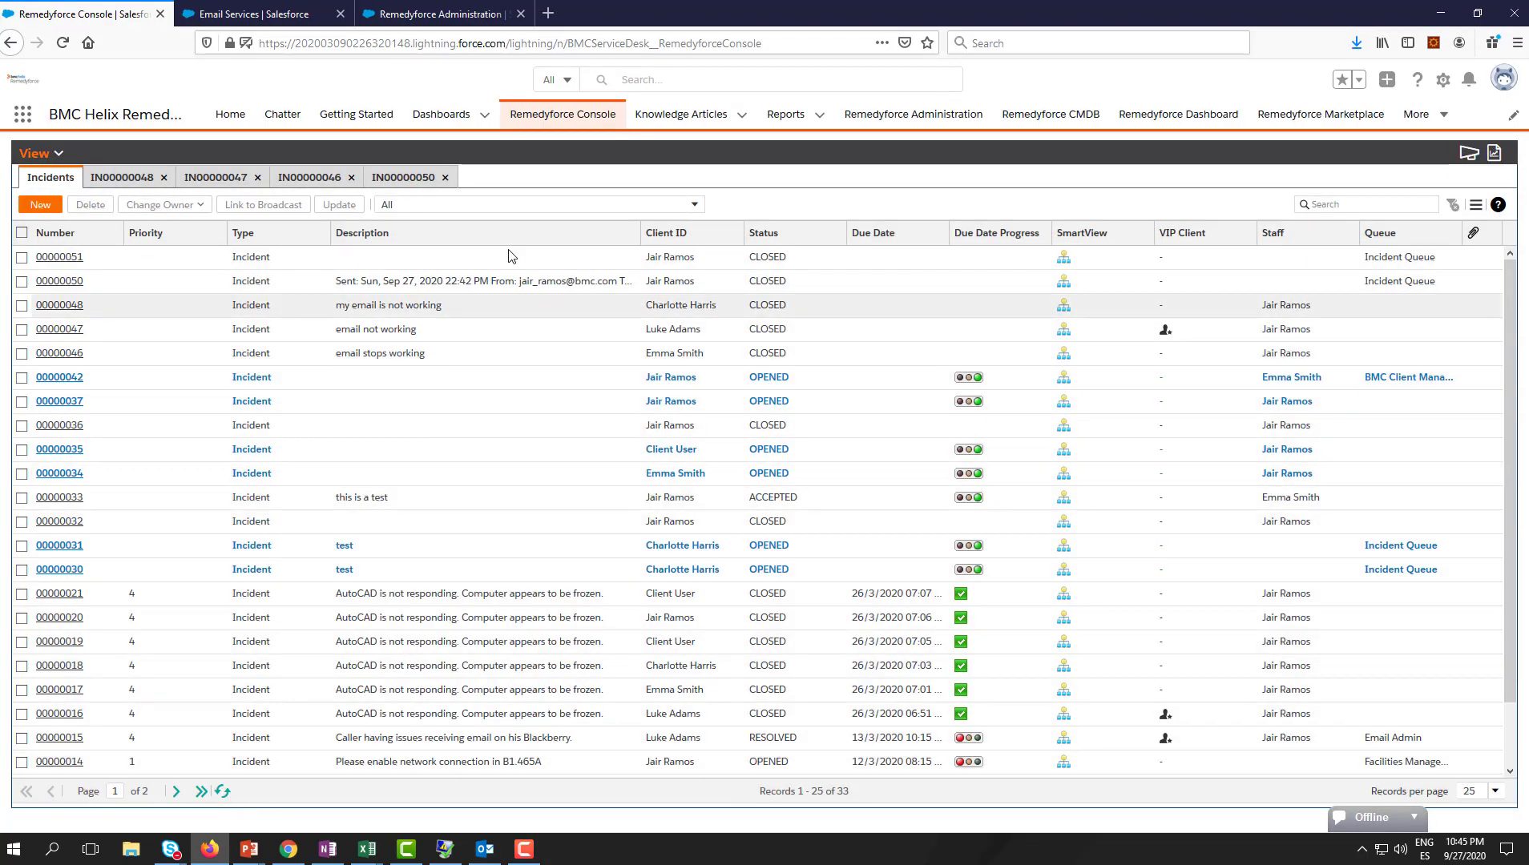
pyautogui.click(222, 791)
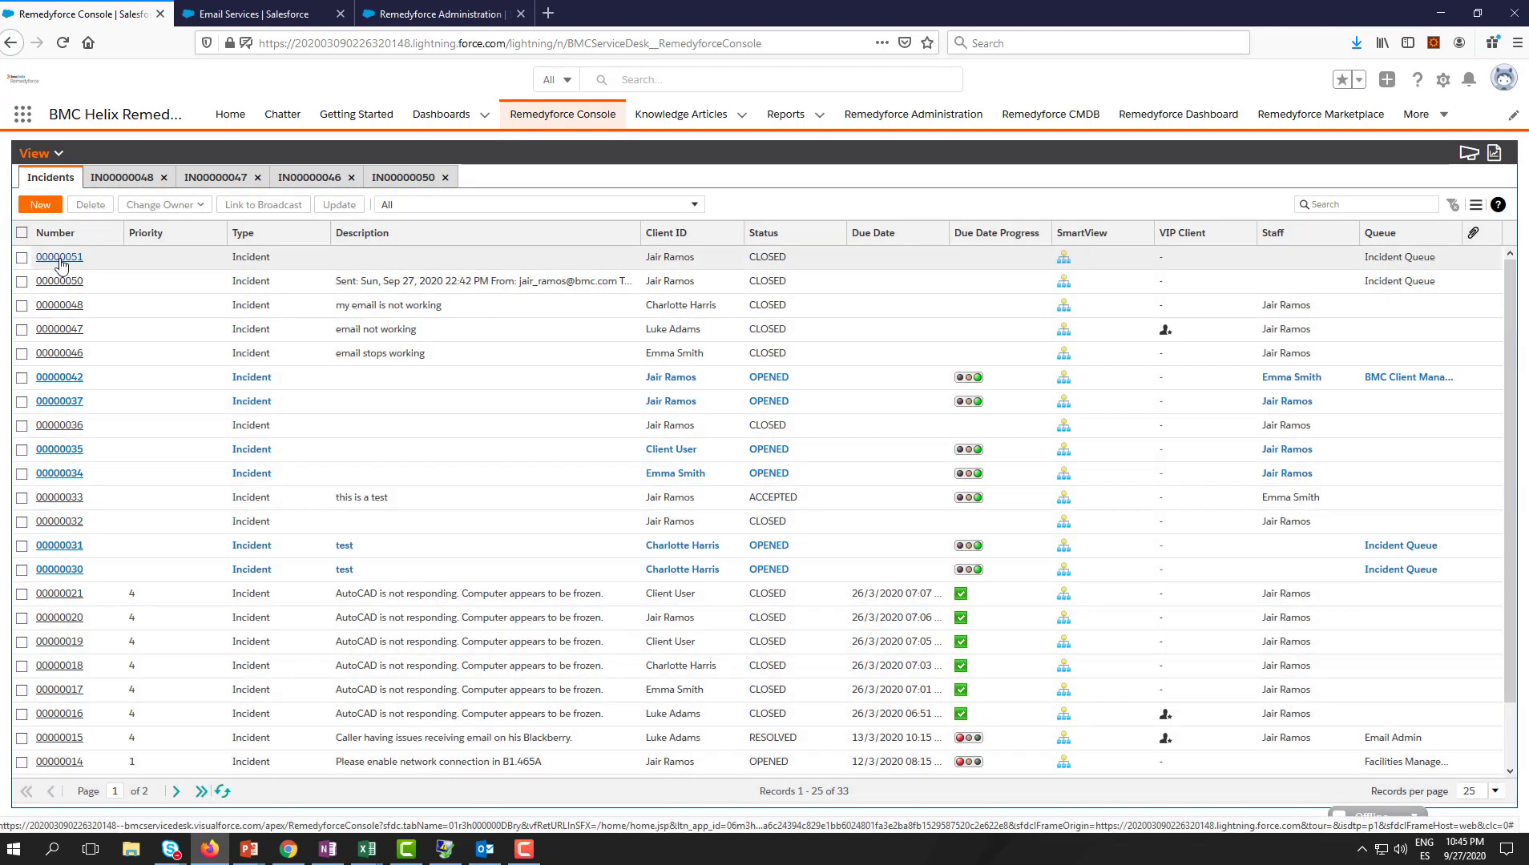
pyautogui.click(59, 257)
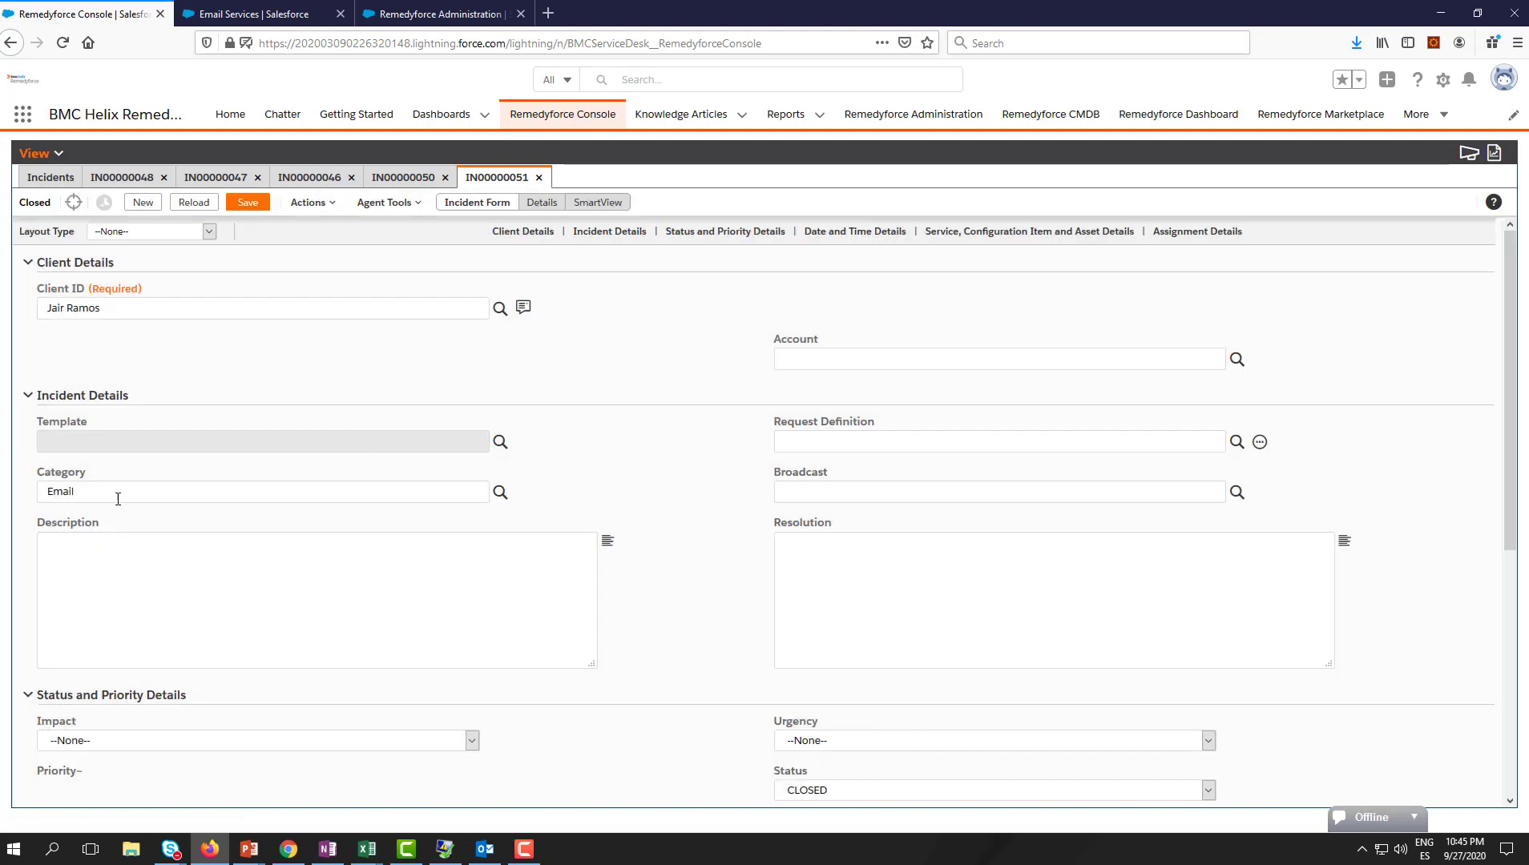
# Check the Category and Description fields of the incident created from the category test email
pyautogui.click(84, 498)
pyautogui.moveTo(84, 498); pyautogui.dragTo(42, 497)
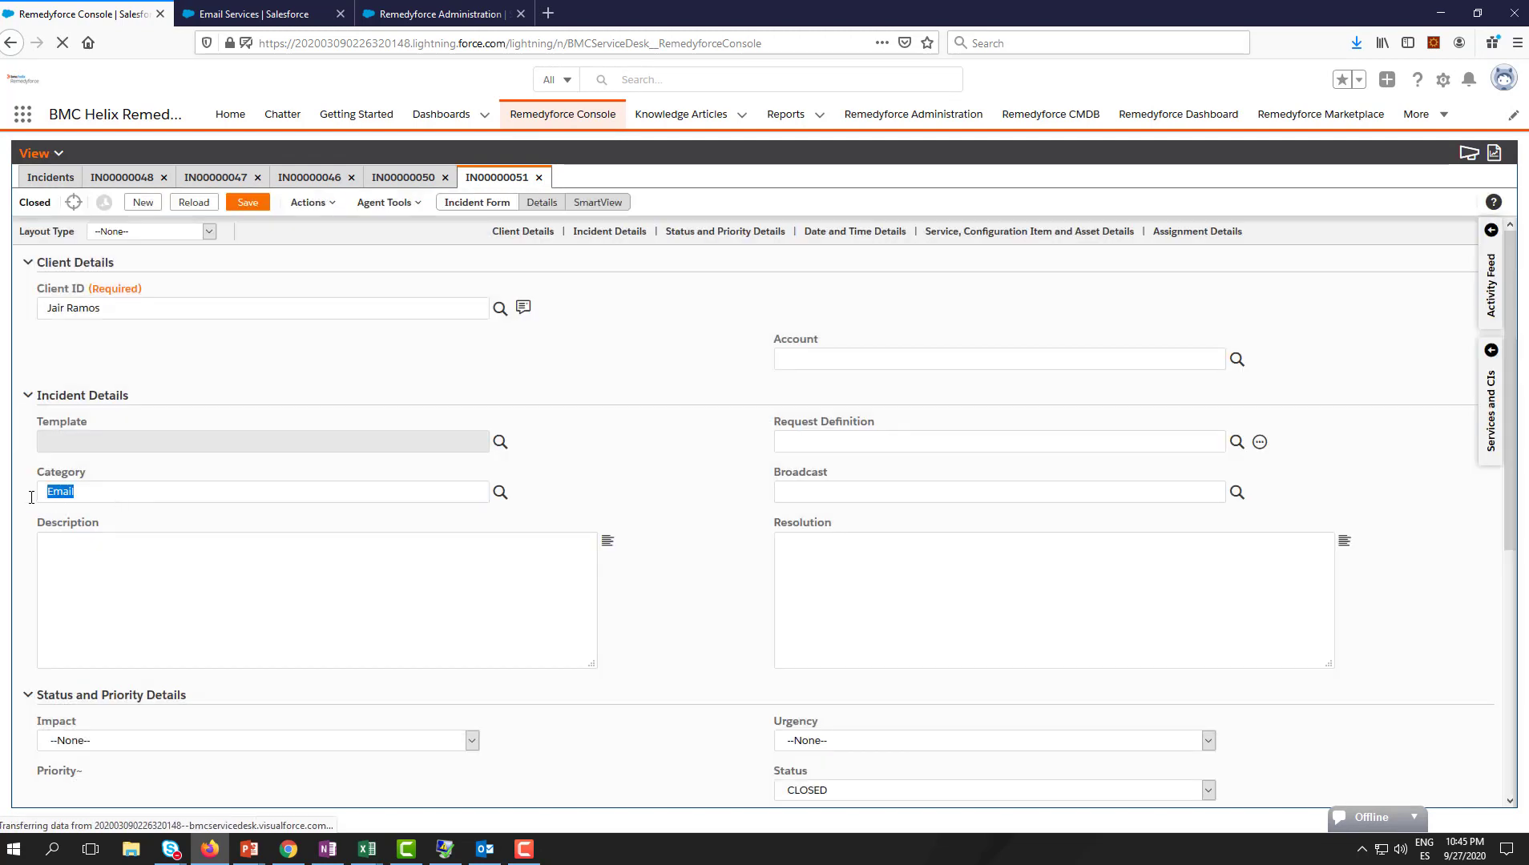
pyautogui.click(96, 494)
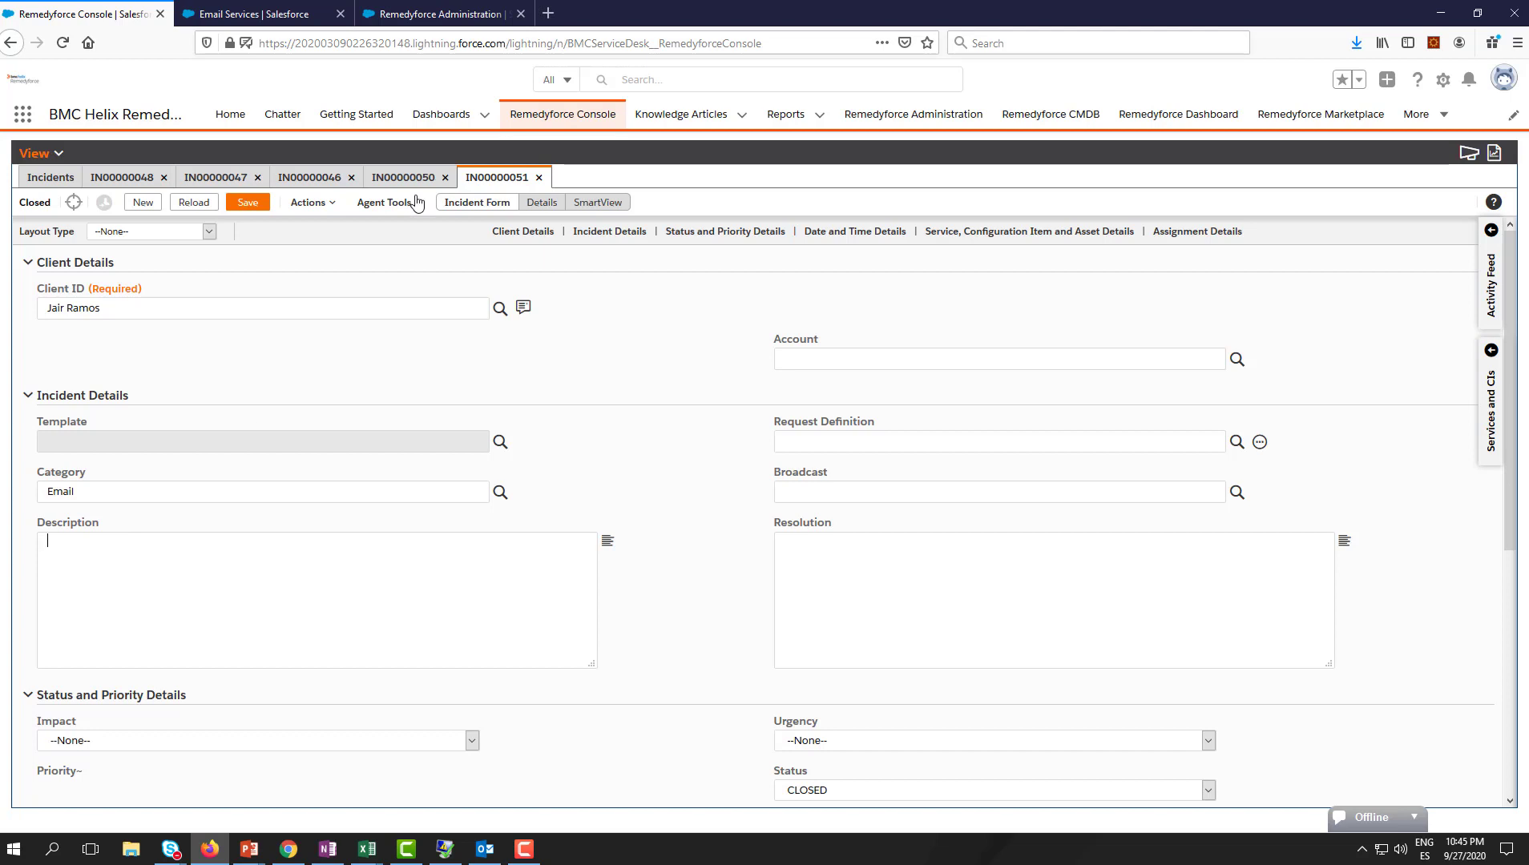
# In the Remedyforce Administration incident email settings, add a mapping of the Description incident field to the email Body
pyautogui.click(433, 16)
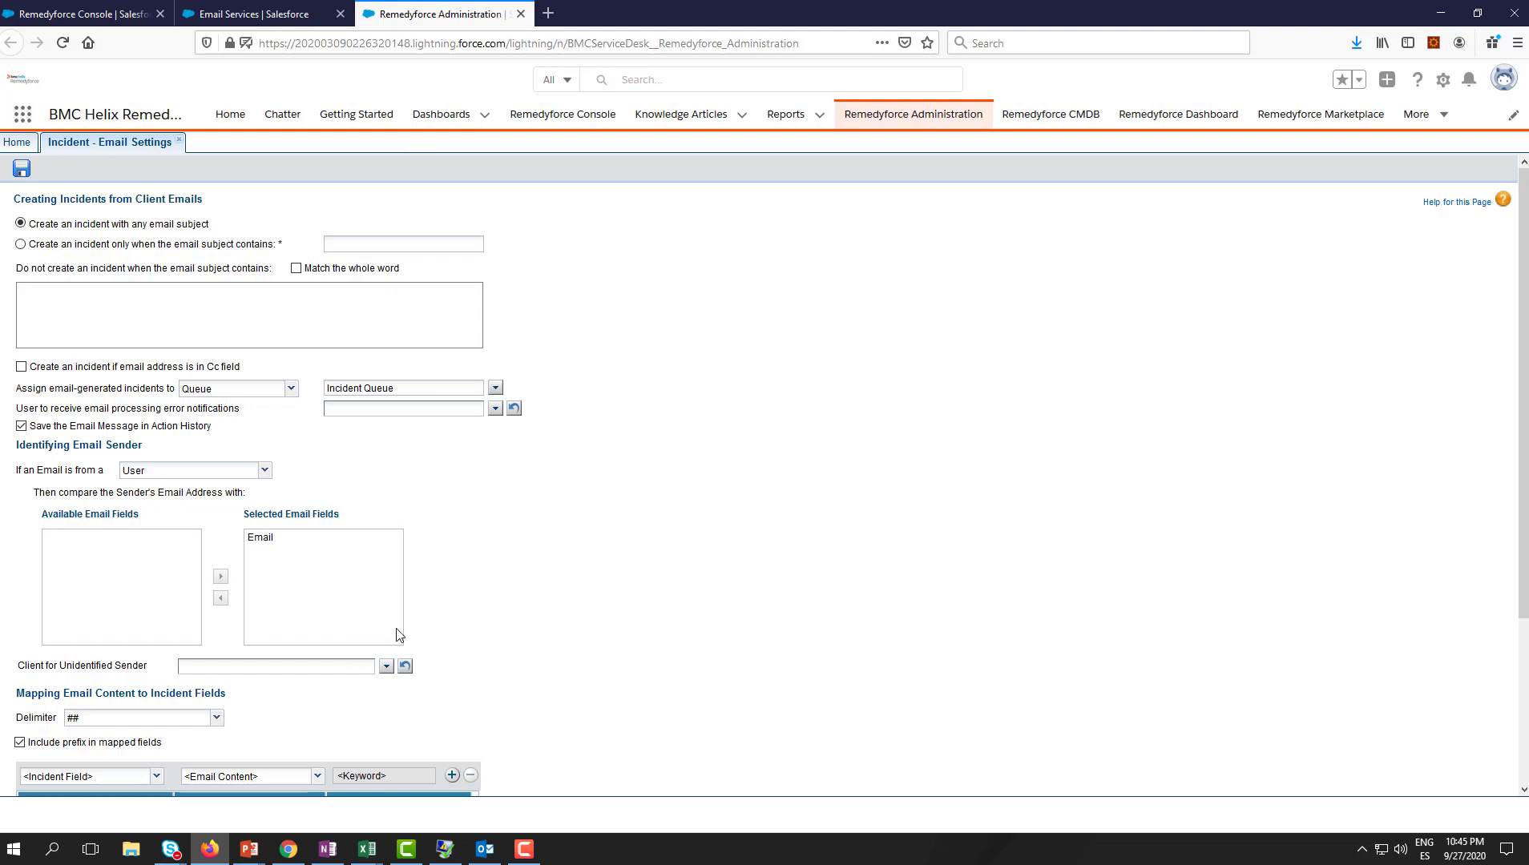
pyautogui.scroll(-5, 399, 634)
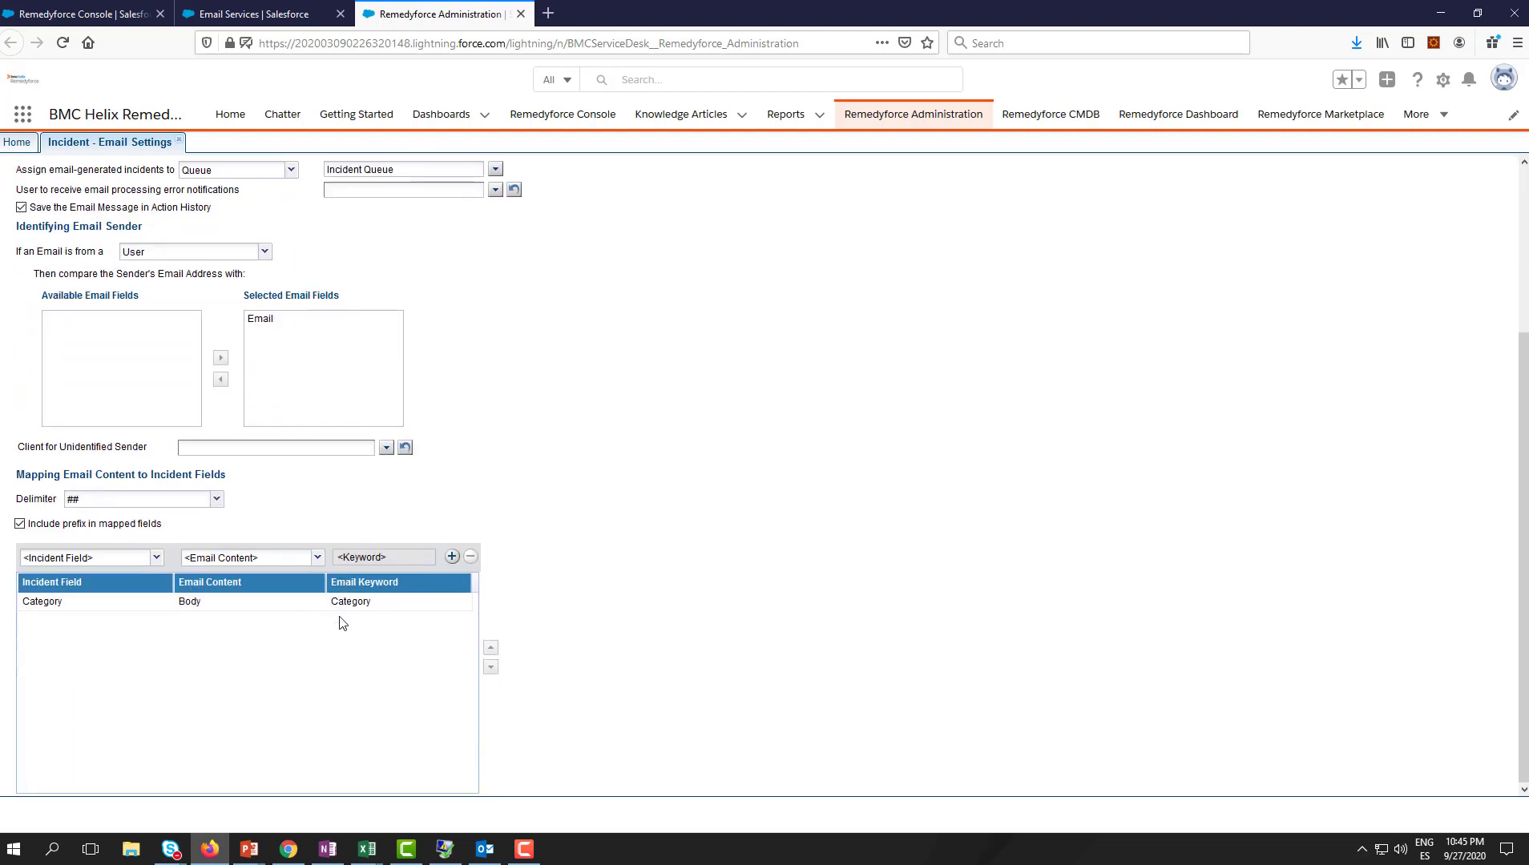
pyautogui.click(157, 558)
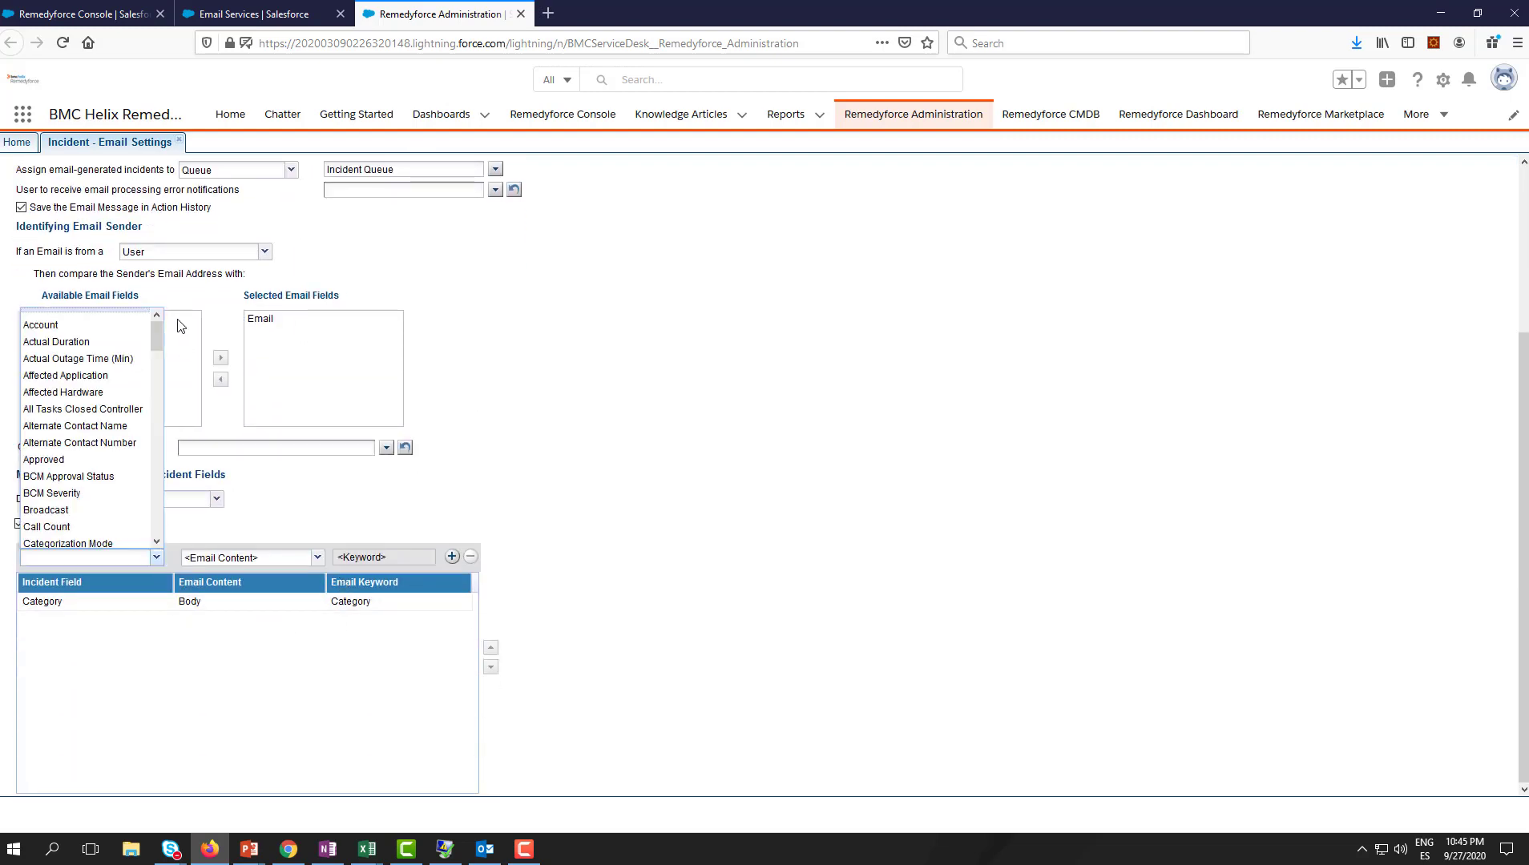
pyautogui.moveTo(157, 335); pyautogui.dragTo(161, 385)
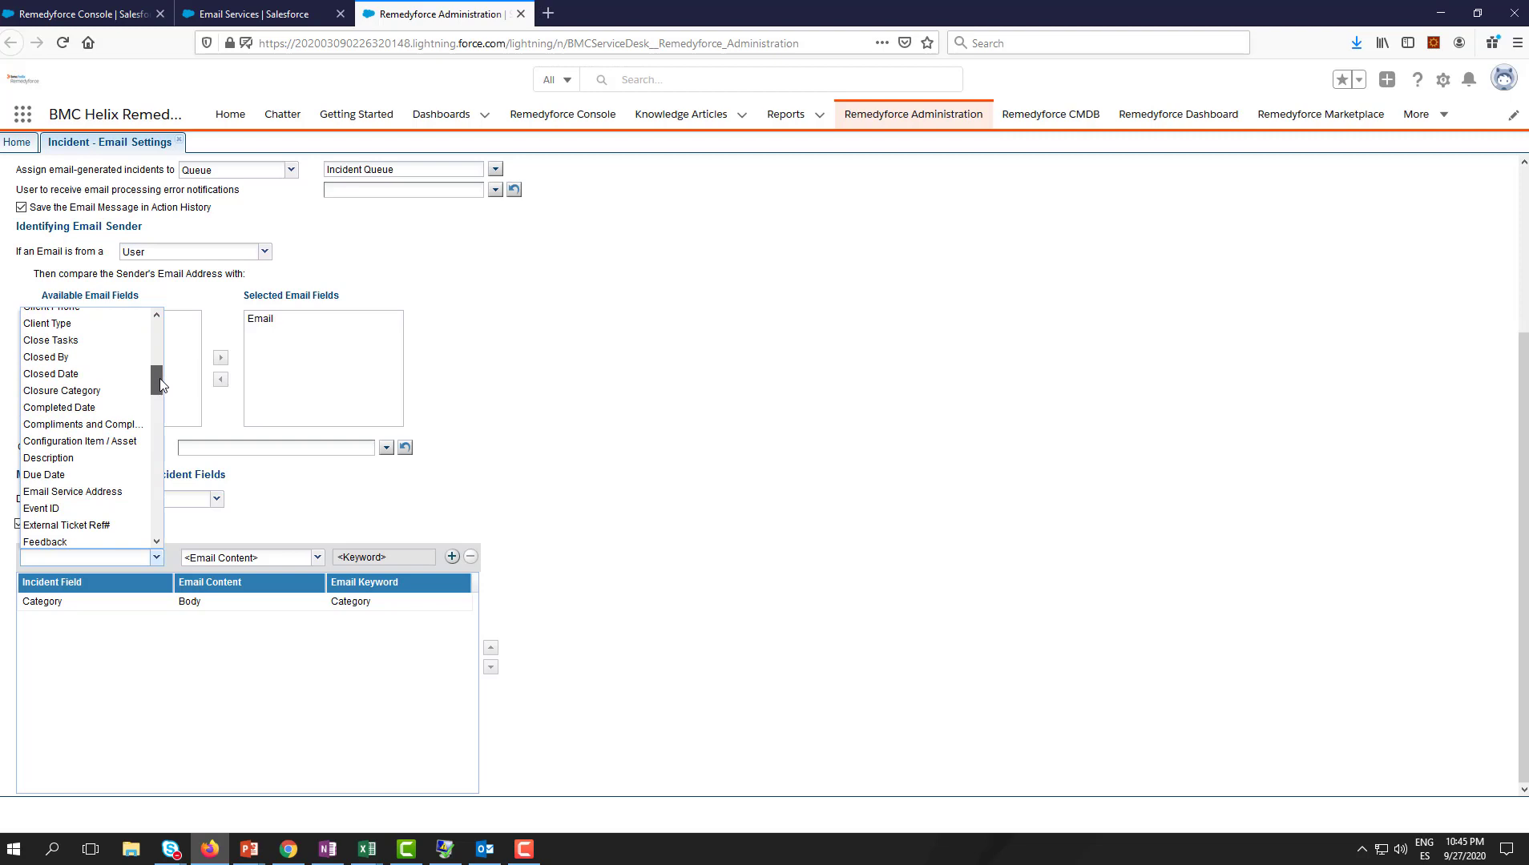
pyautogui.click(101, 459)
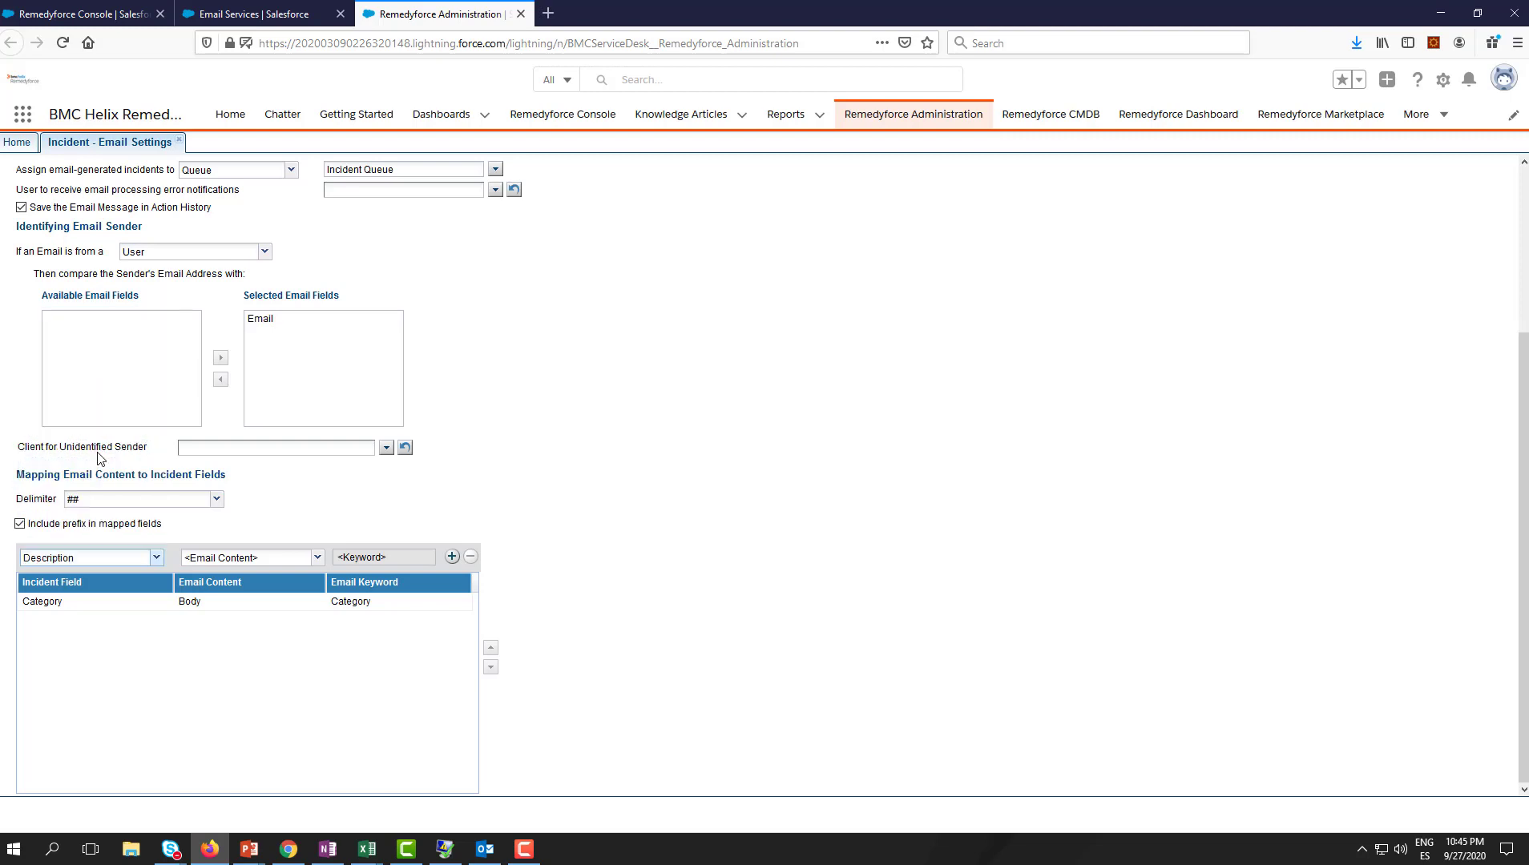
pyautogui.click(299, 563)
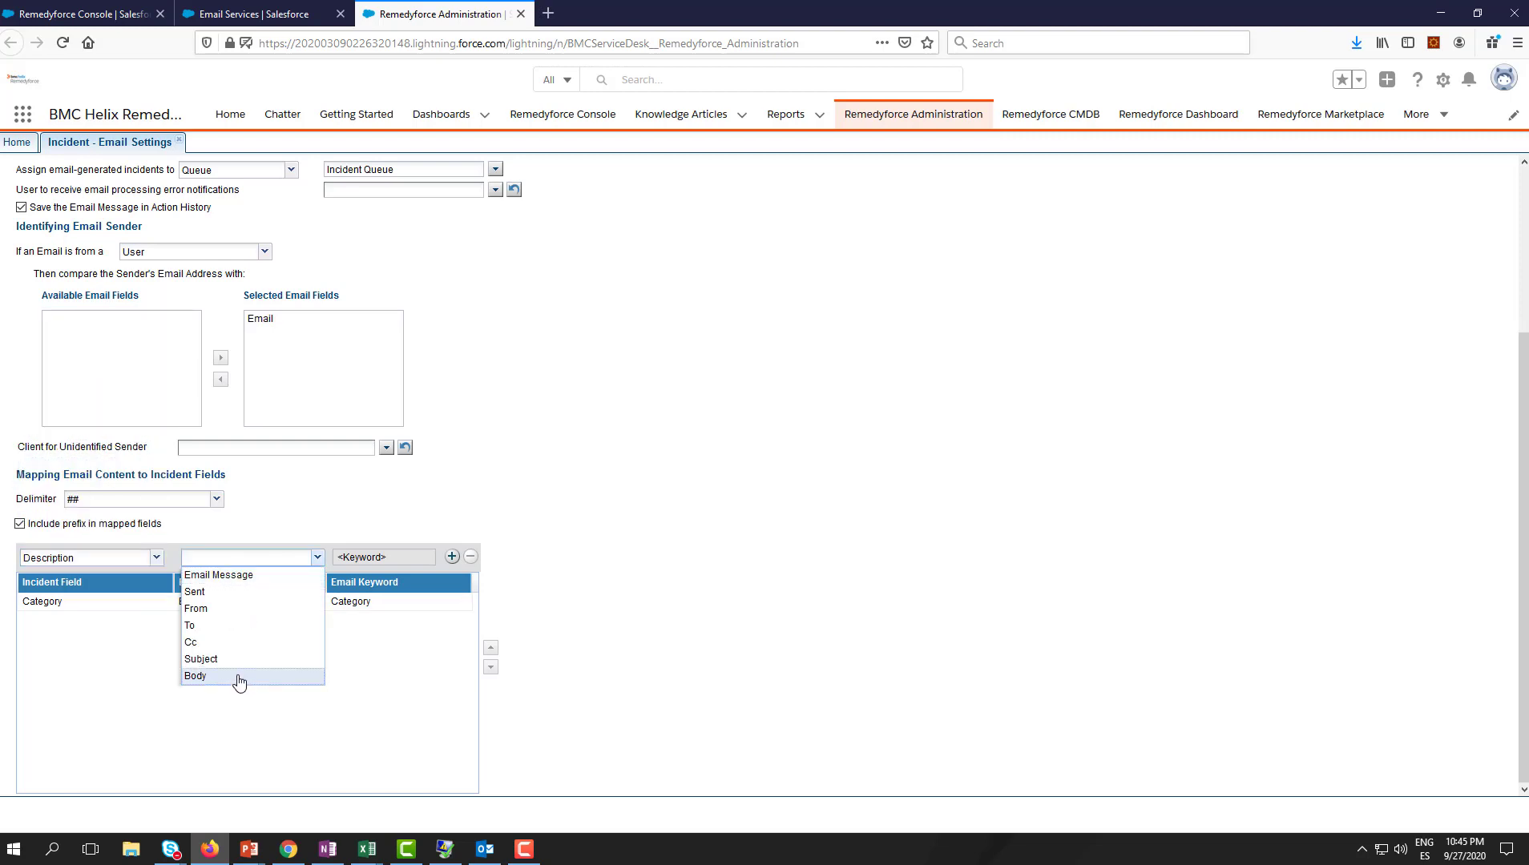
pyautogui.click(239, 678)
pyautogui.click(451, 557)
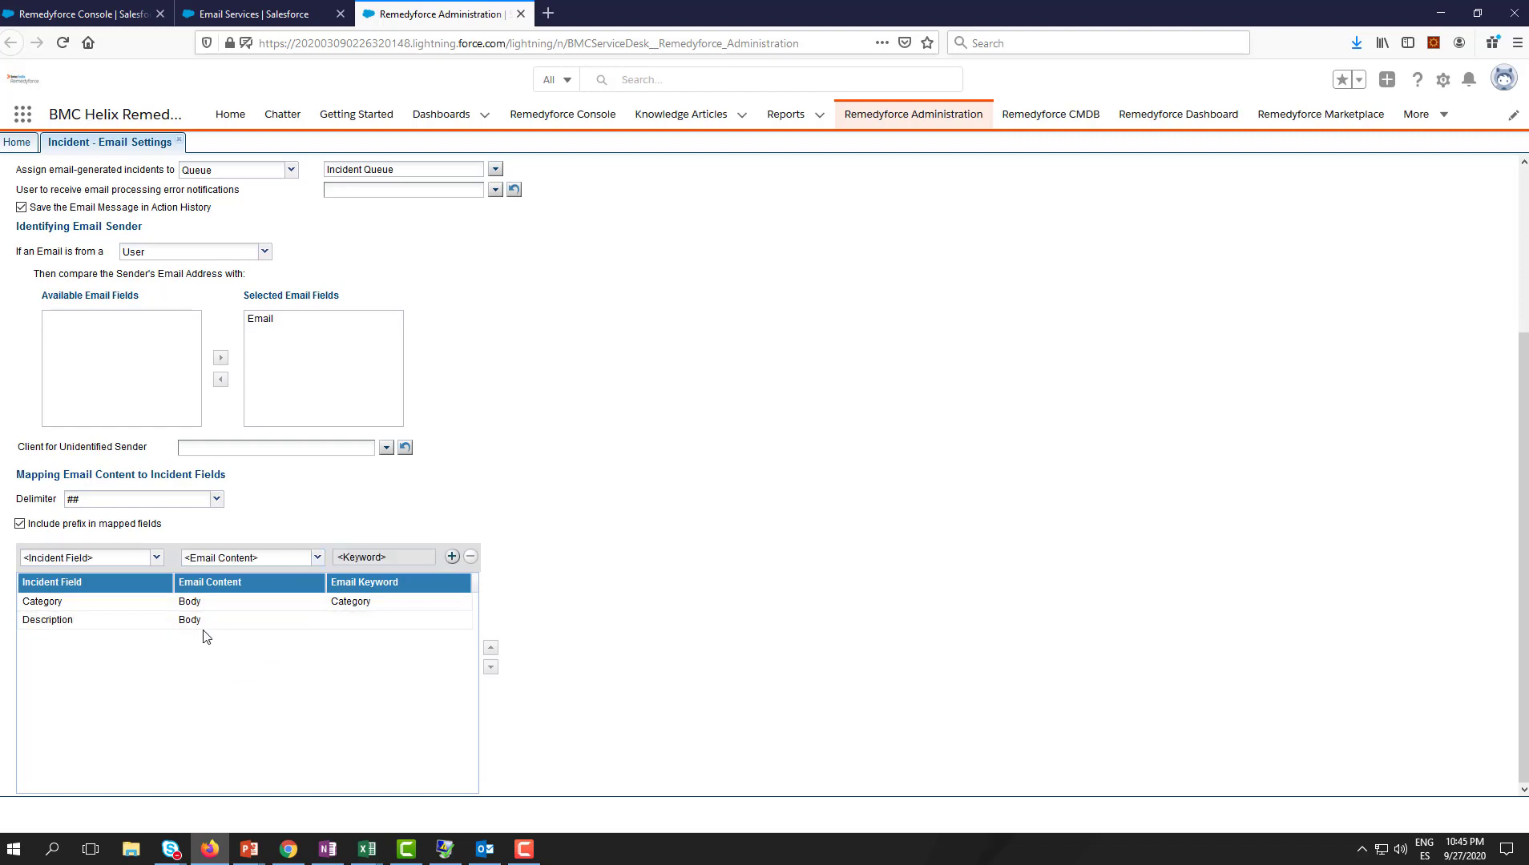
# Save the incident email settings with the added Description mapping
pyautogui.click(158, 559)
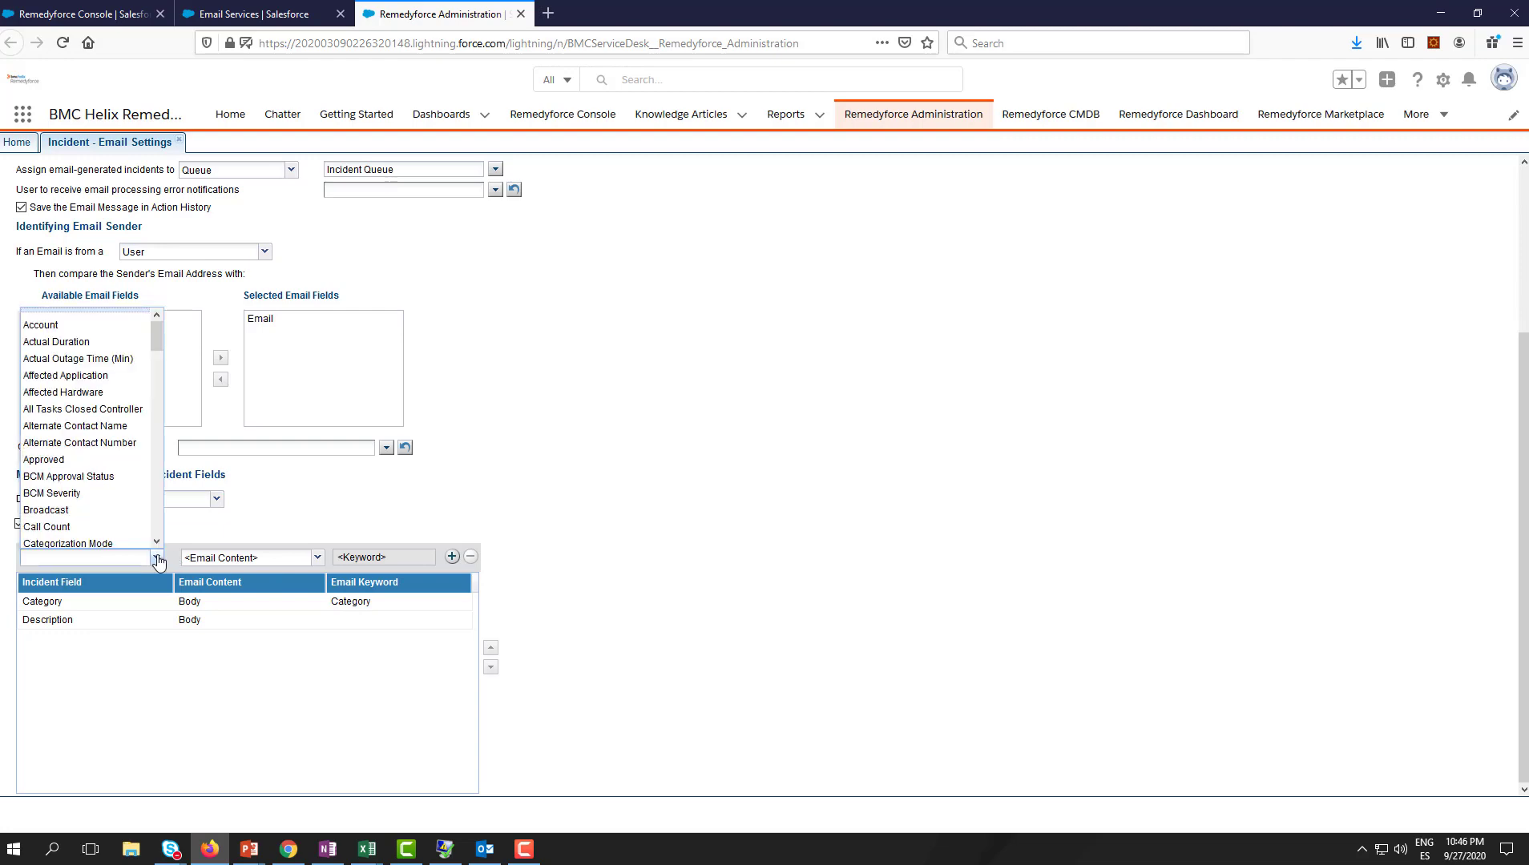
pyautogui.click(868, 597)
pyautogui.scroll(5, 462, 605)
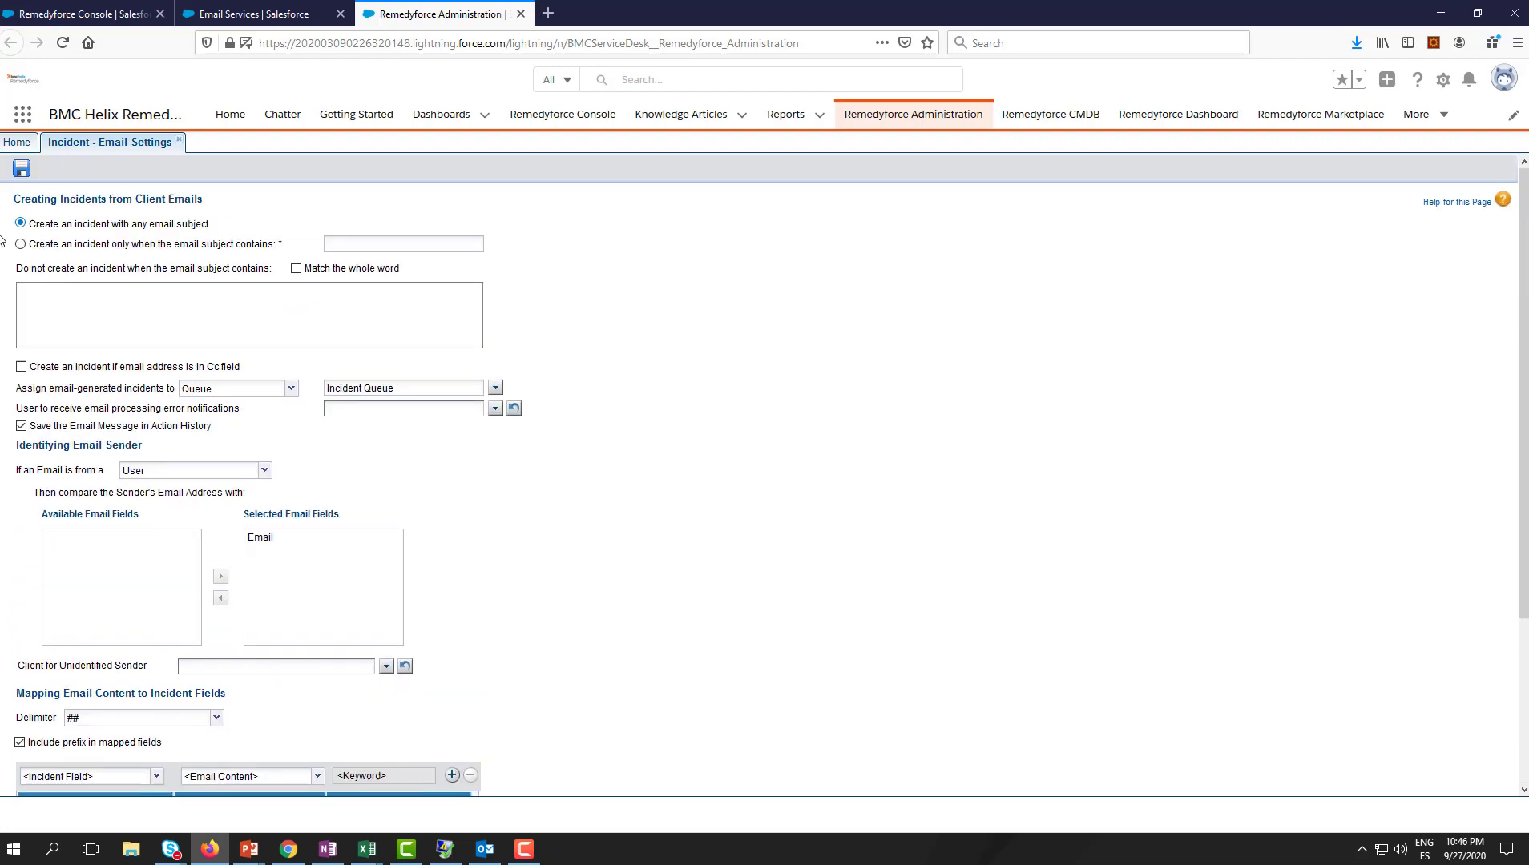
pyautogui.click(22, 170)
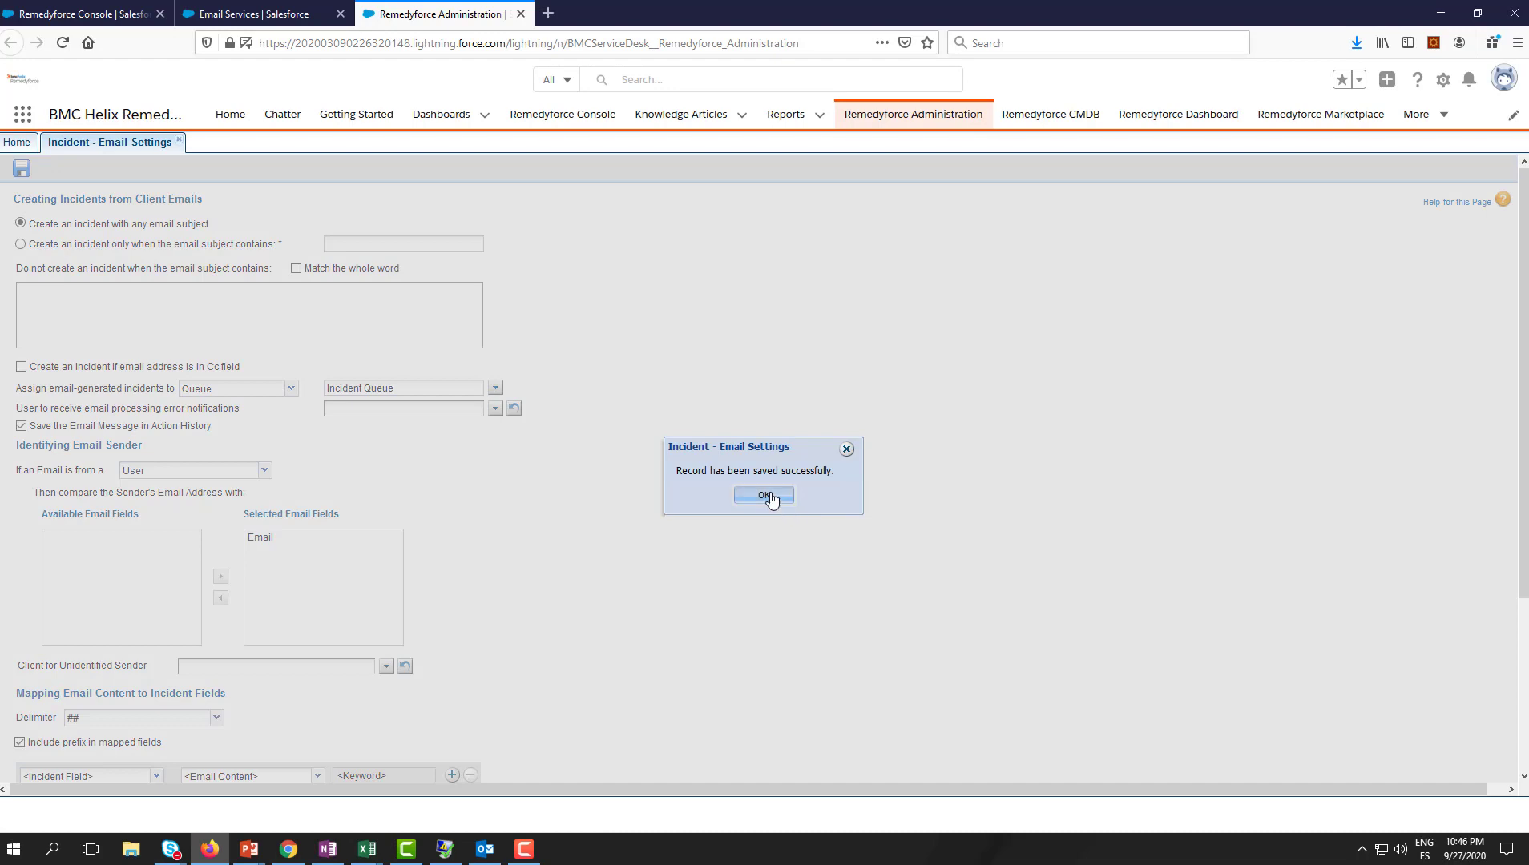
pyautogui.click(735, 489)
pyautogui.scroll(-3, 568, 563)
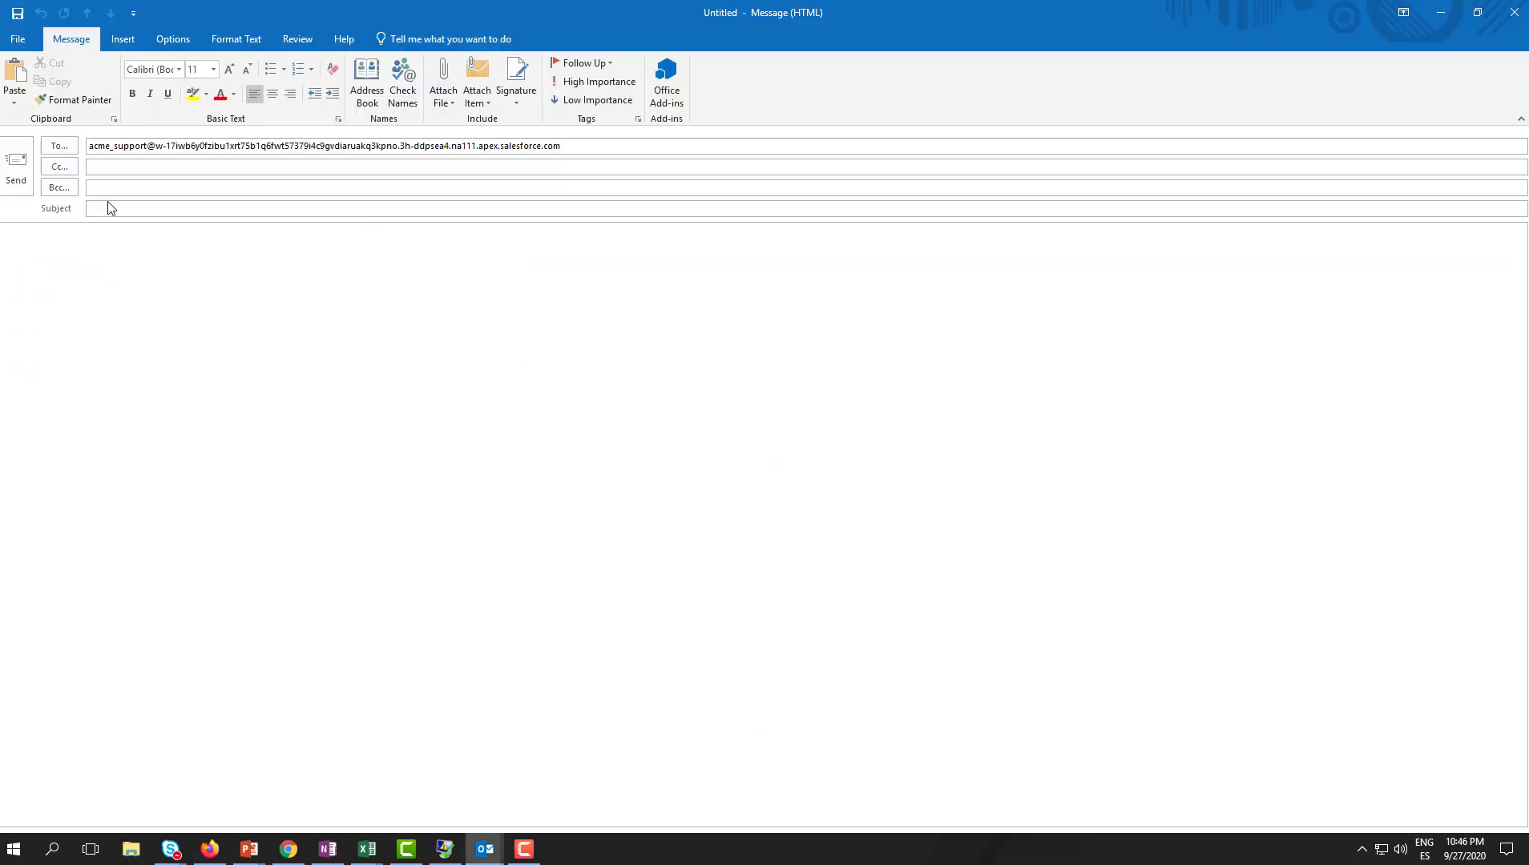
# In Outlook, send the Acme Support message with subject "test 3" and body "Category##Email##" followed by "This is a test 3" two lines below
pyautogui.click(110, 207)
pyautogui.write('test 3')
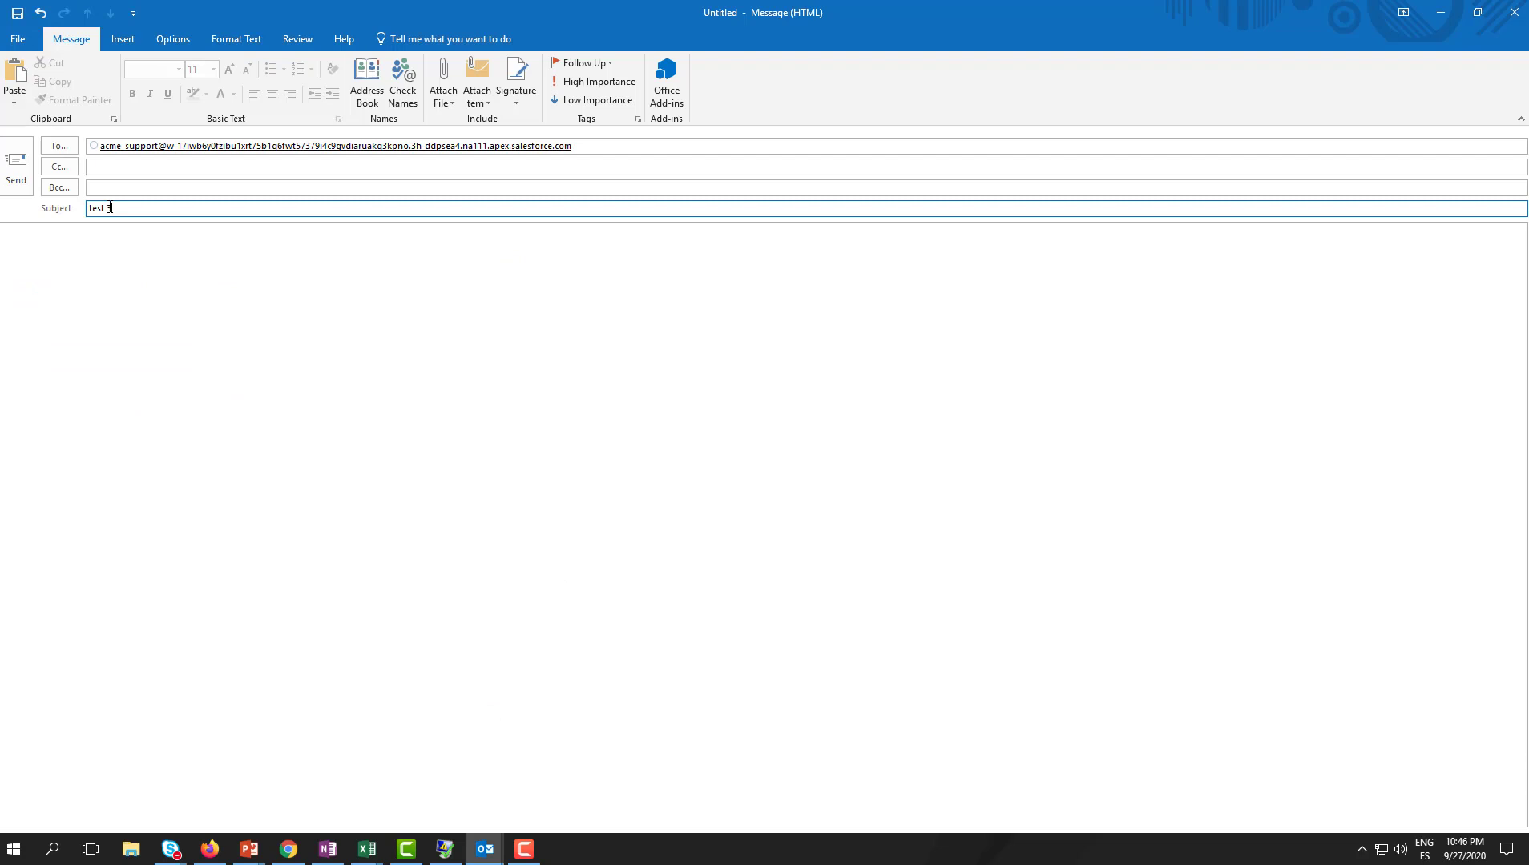
pyautogui.click(189, 262)
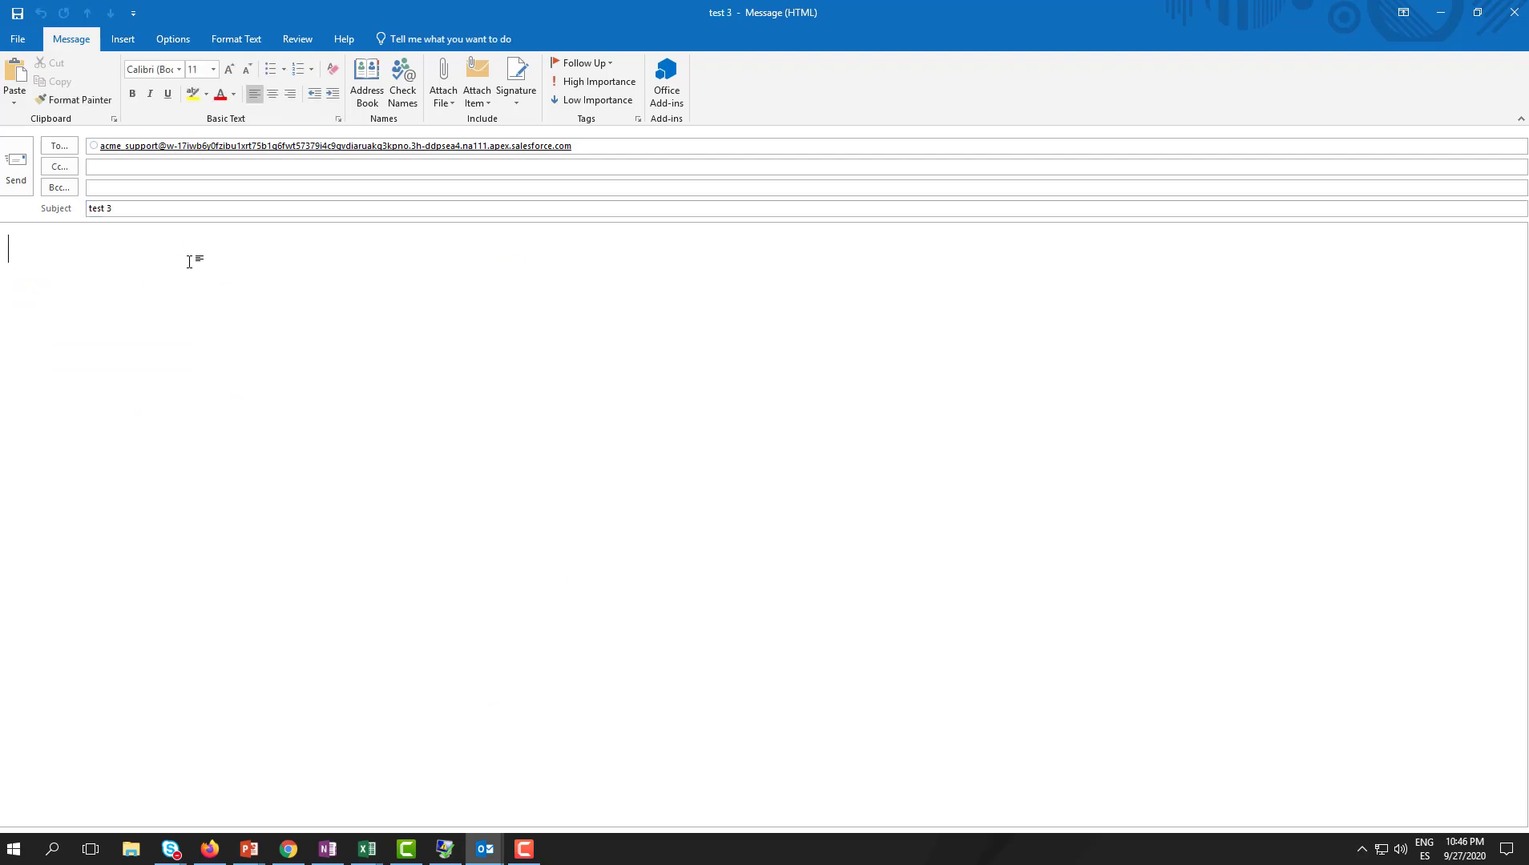
pyautogui.write('Category##Email')
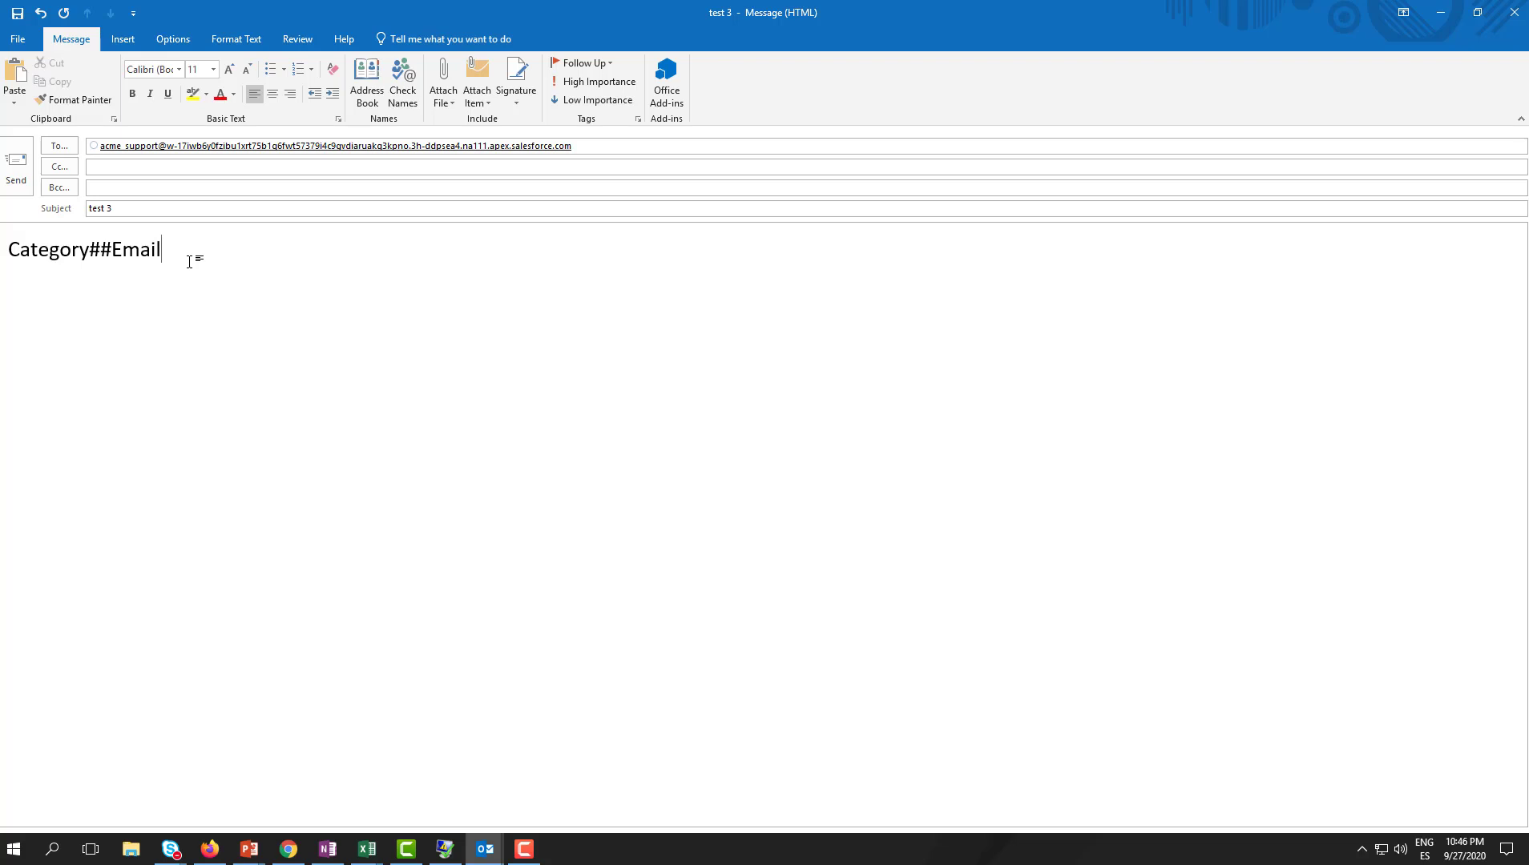
pyautogui.write('##')
pyautogui.press('Return')
pyautogui.press('Return')
pyautogui.write('This is a test')
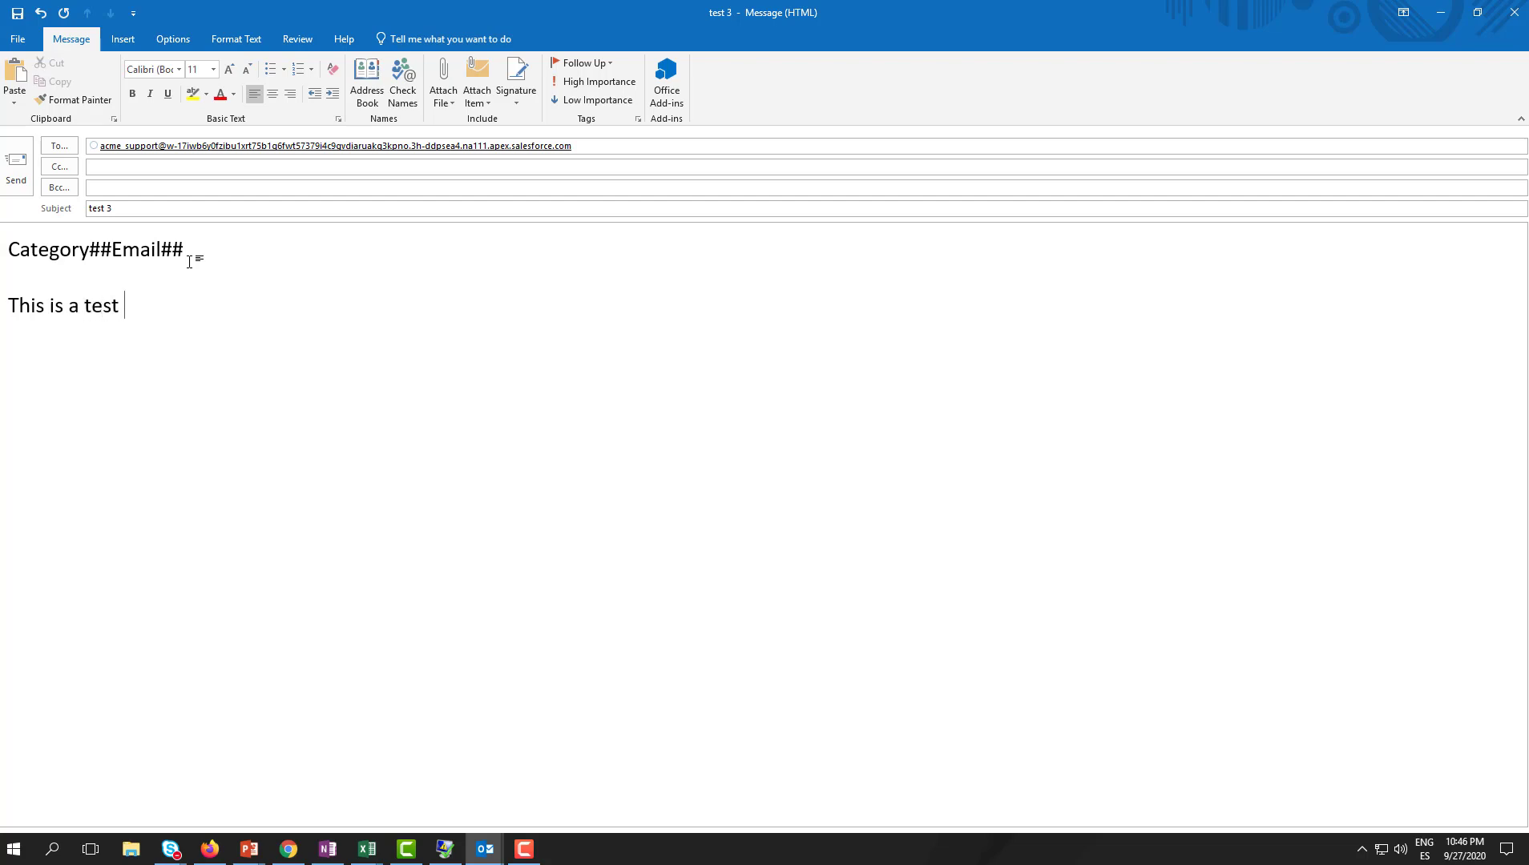
pyautogui.write(' 3')
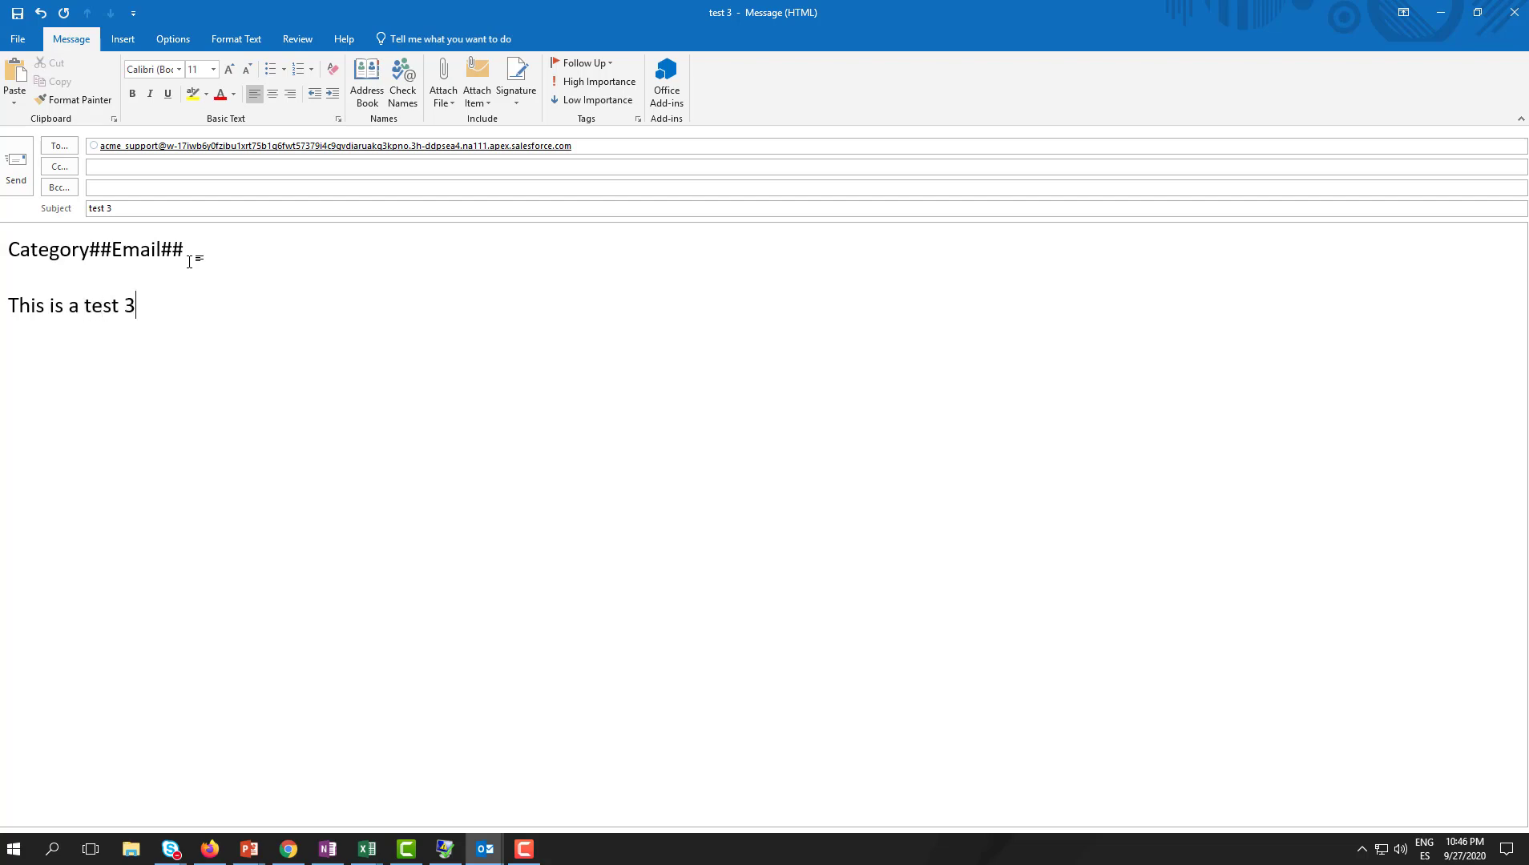
pyautogui.click(16, 180)
# Refresh the Remedyforce Console incident list, and open the incident created from the "test 3" email to check its Description
pyautogui.click(223, 791)
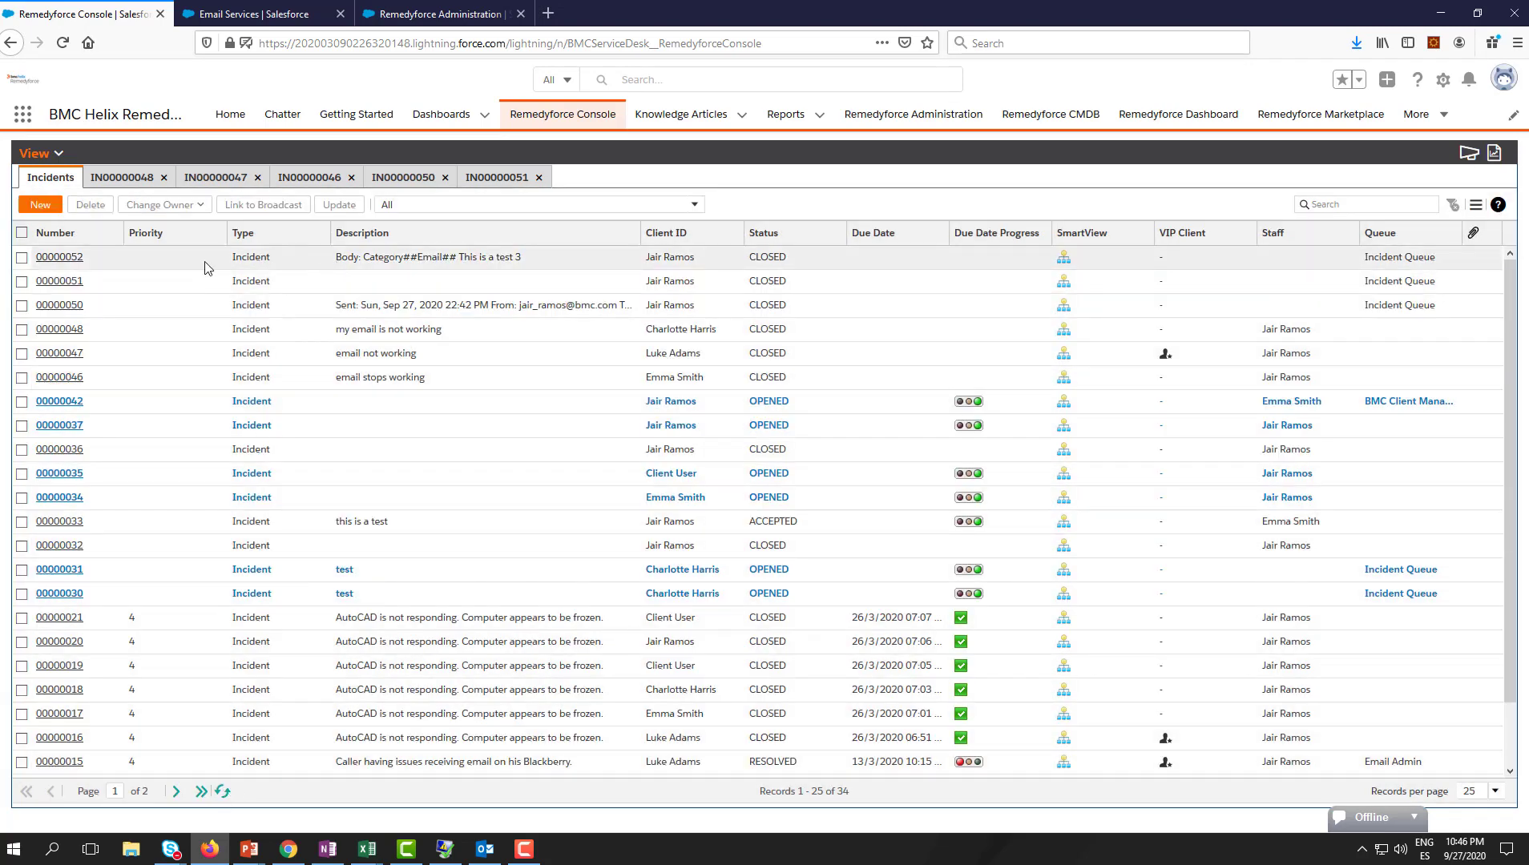
pyautogui.click(68, 259)
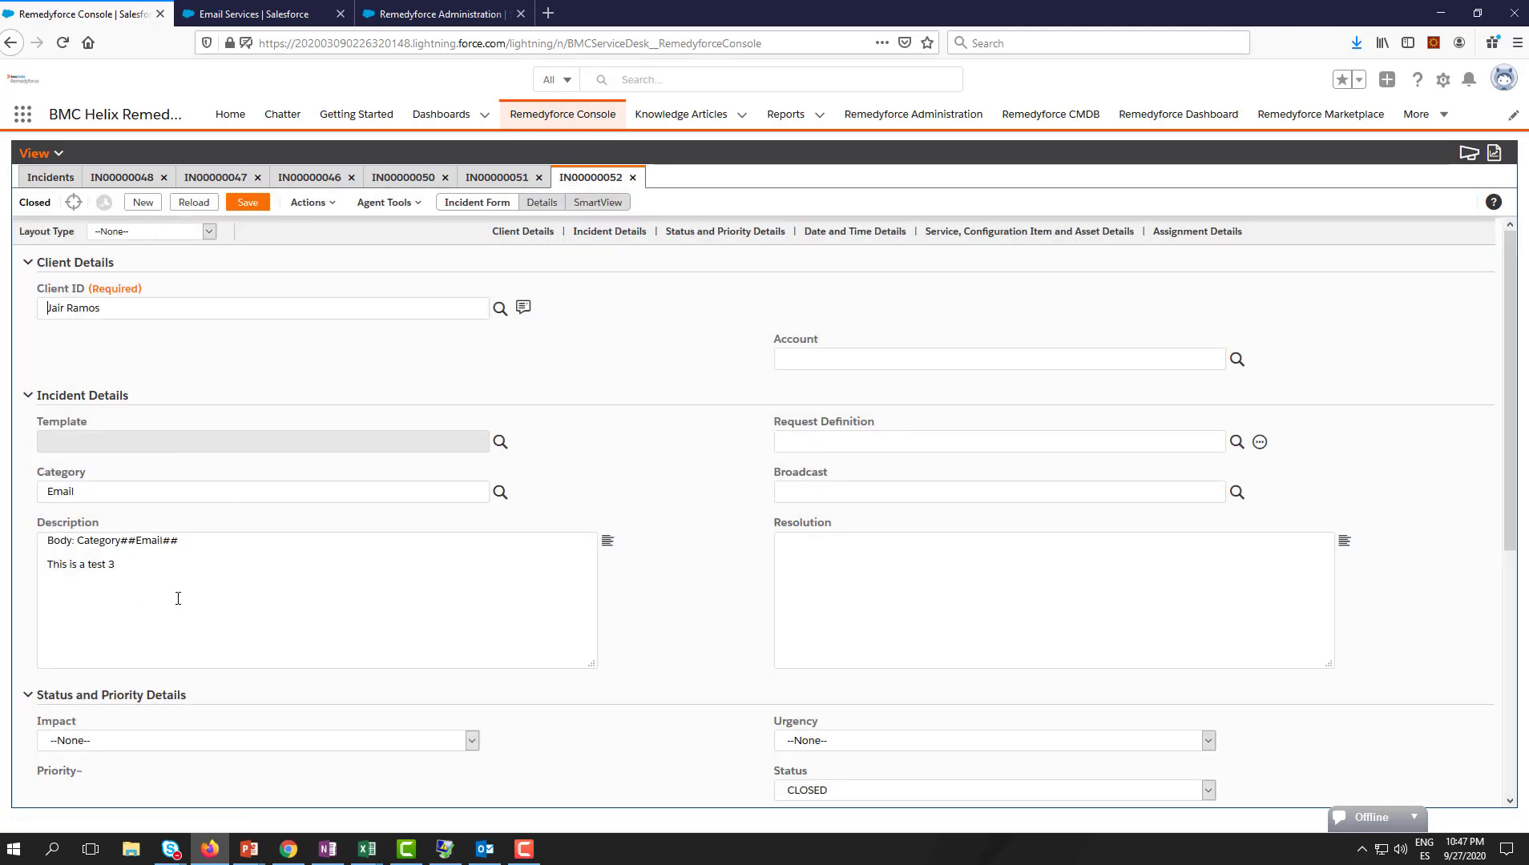
pyautogui.moveTo(209, 601); pyautogui.dragTo(2, 527)
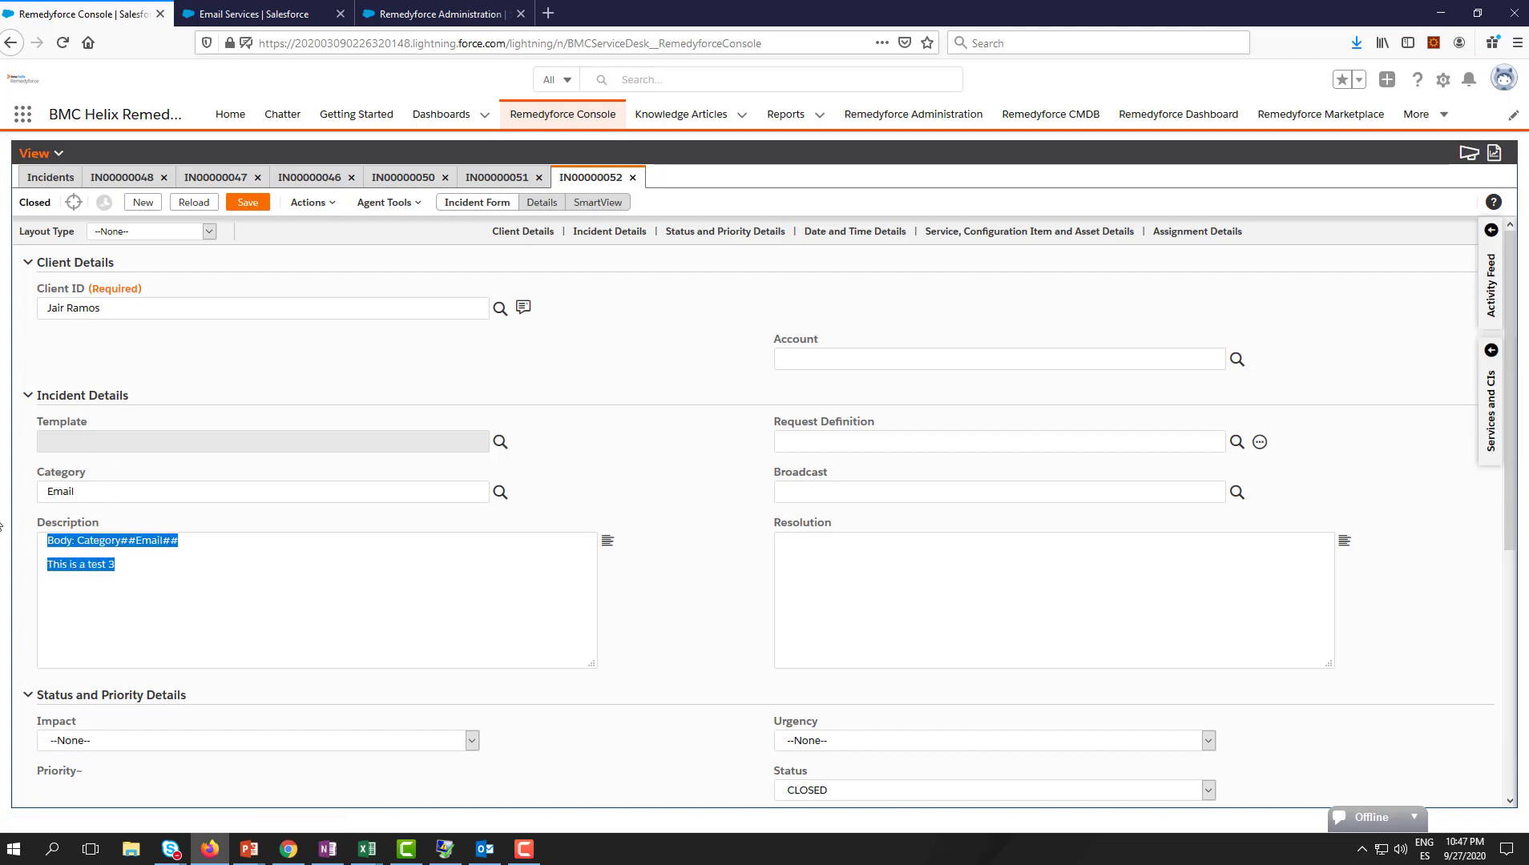
pyautogui.click(141, 614)
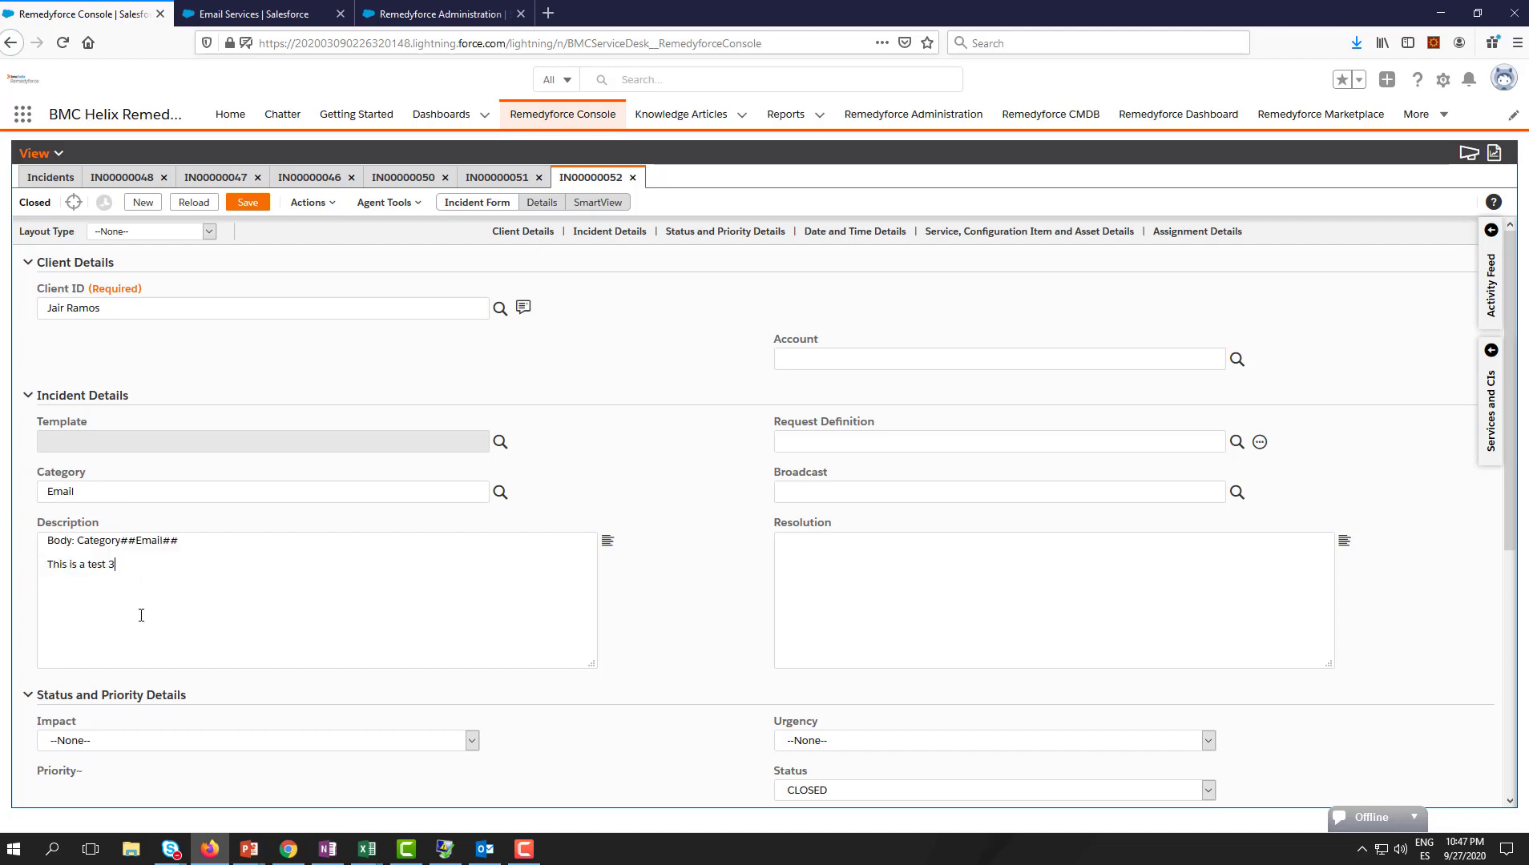
pyautogui.click(80, 542)
pyautogui.doubleClick(93, 545)
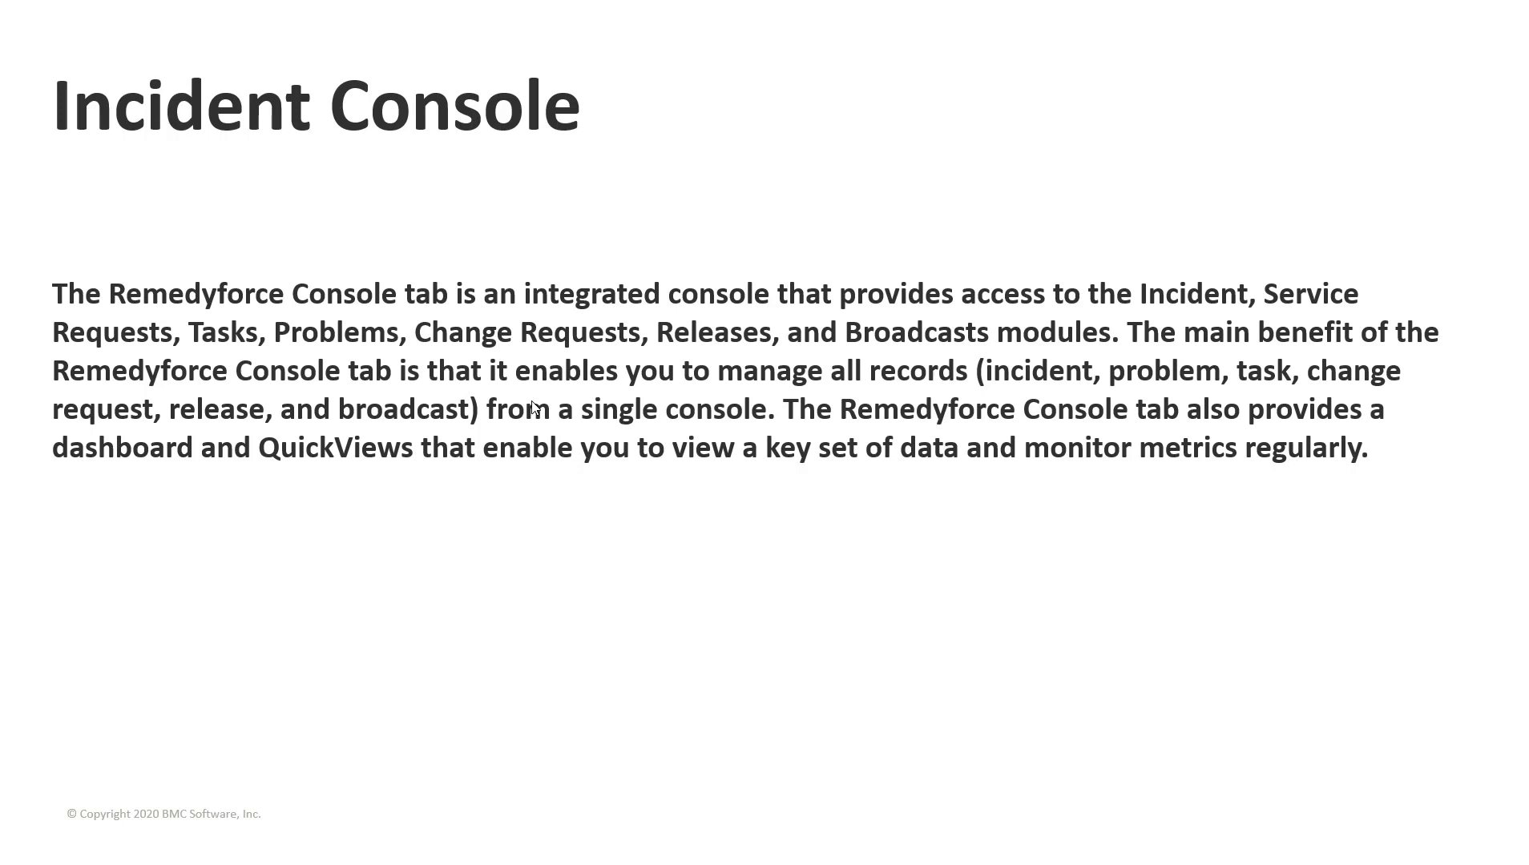
# Switch from the slides to the Remedyforce Console and look over the incident search and column selection, leaving the columns unchanged
pyautogui.hotkey('alt', 'Tab')
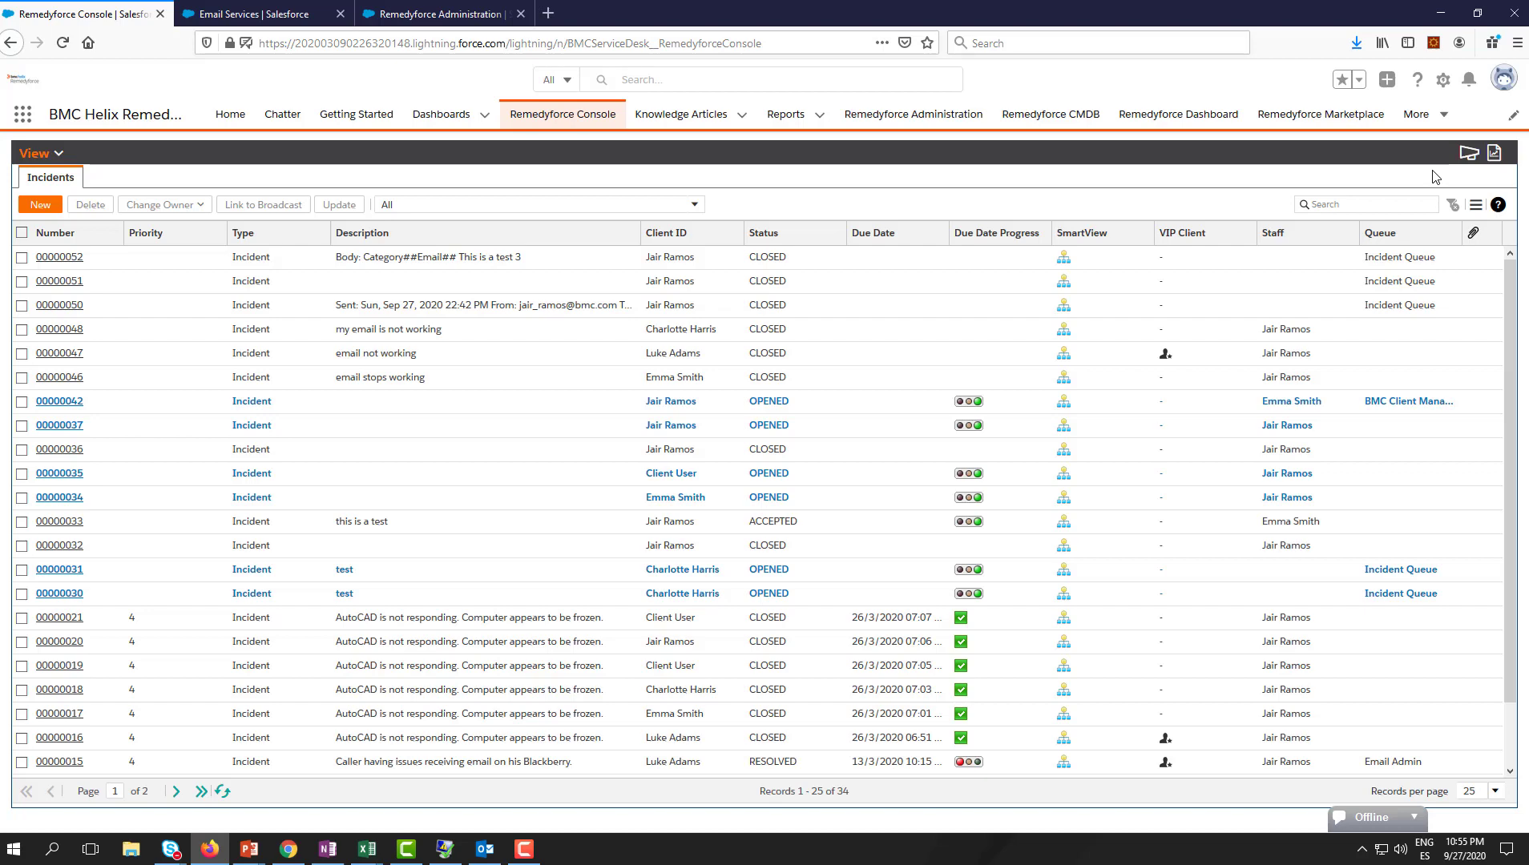
pyautogui.click(1362, 205)
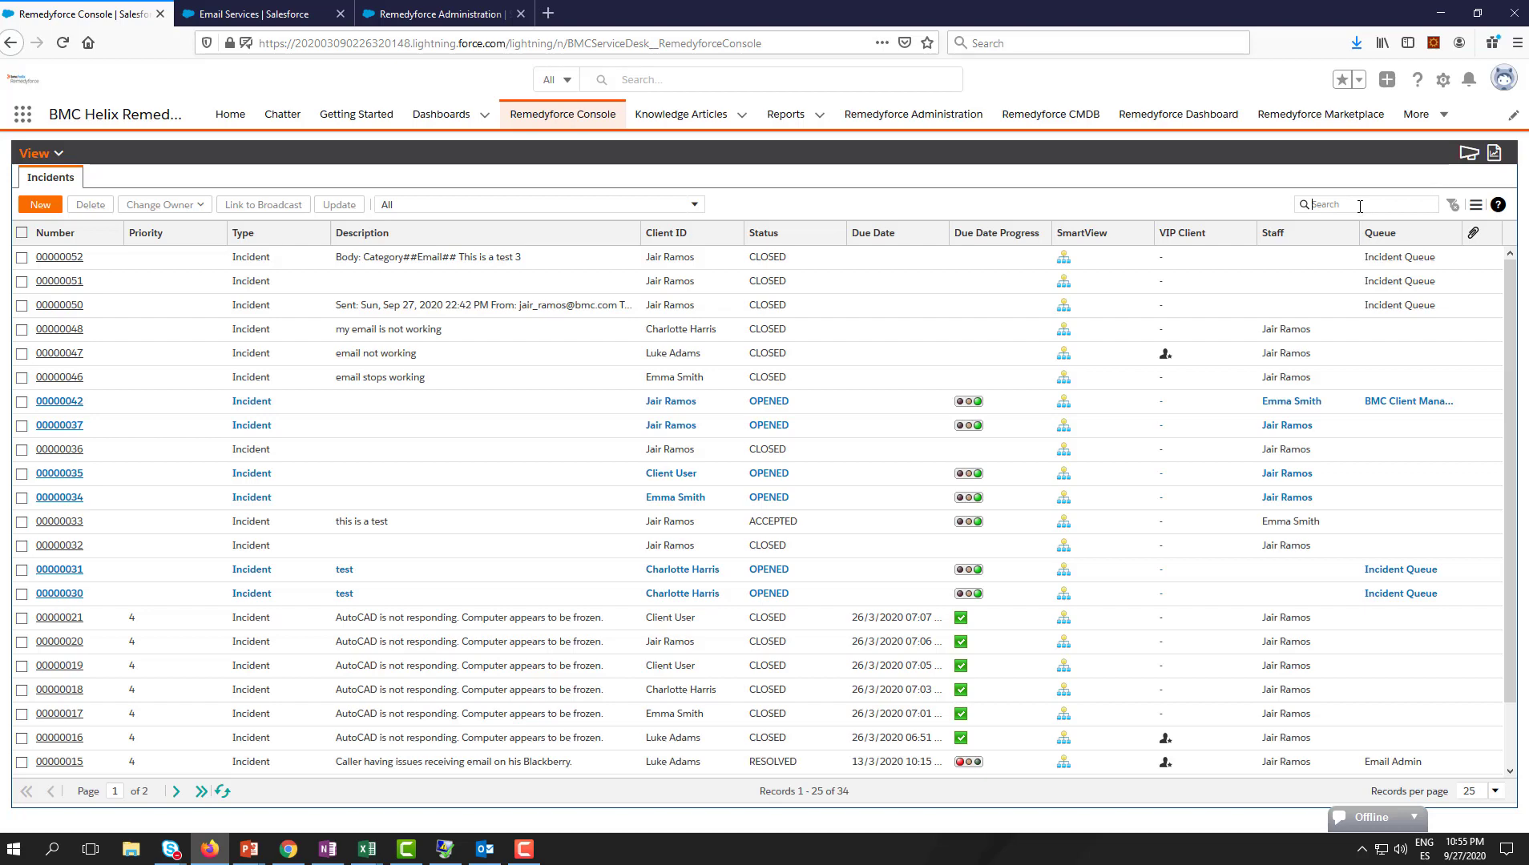
pyautogui.click(1477, 207)
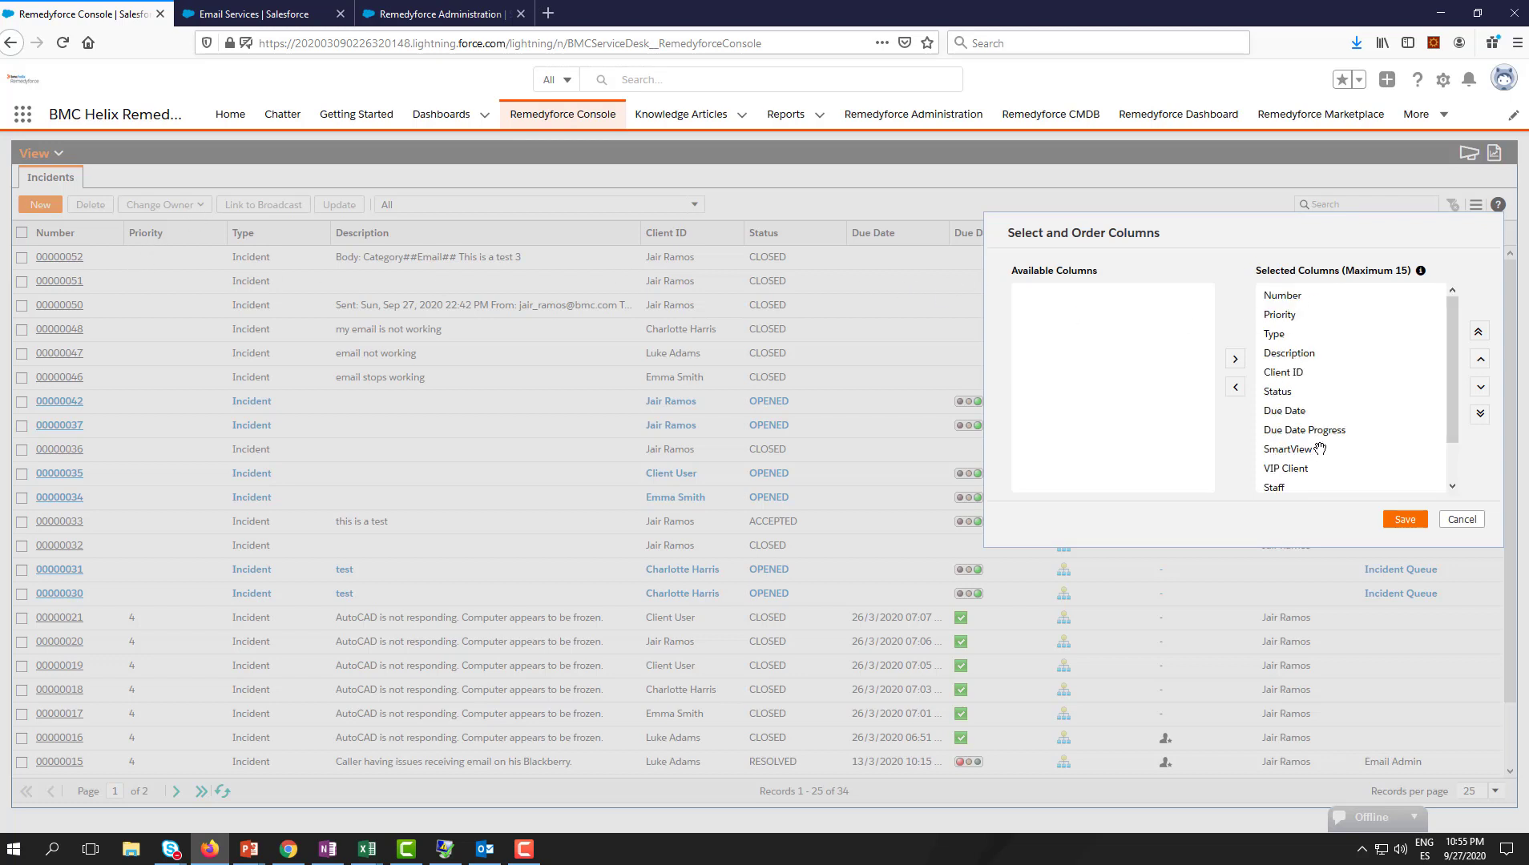
pyautogui.click(1461, 521)
# Look through the list views available for filtering the incident list, keeping the All view
pyautogui.click(423, 207)
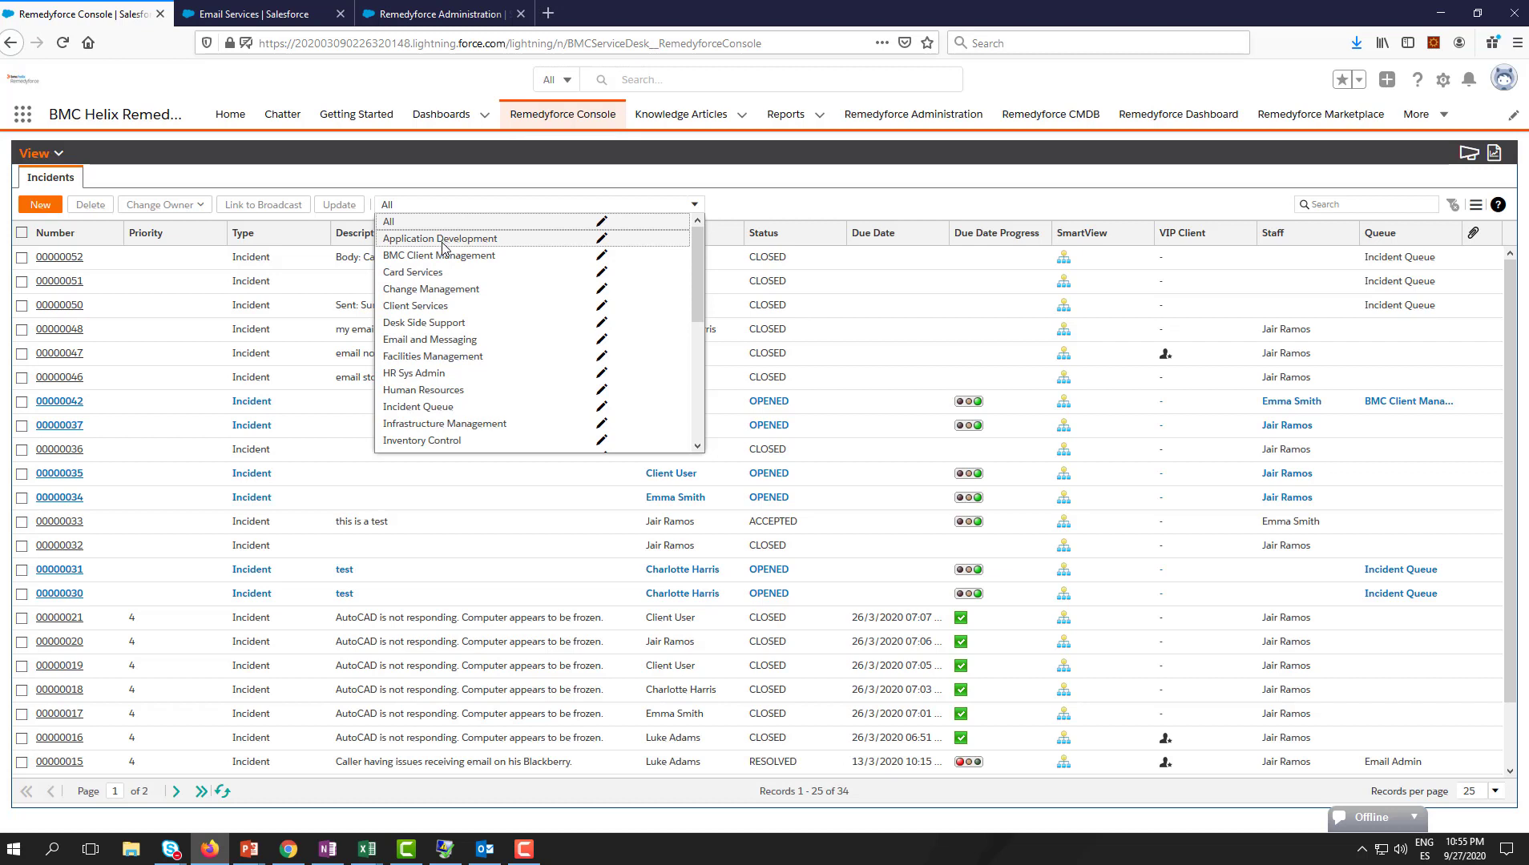
pyautogui.scroll(-6, 443, 244)
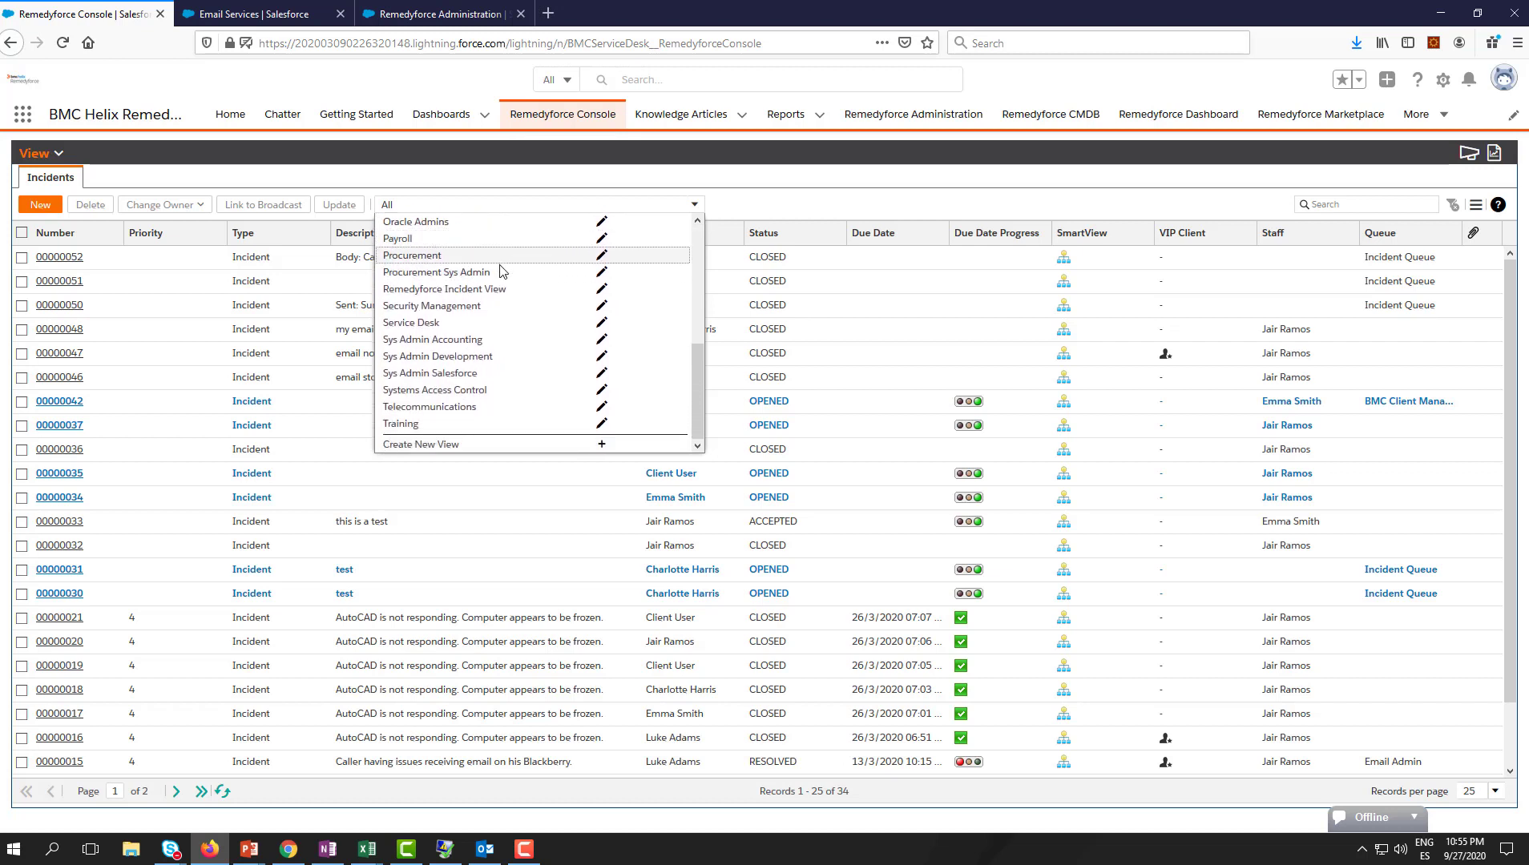
pyautogui.scroll(6, 500, 271)
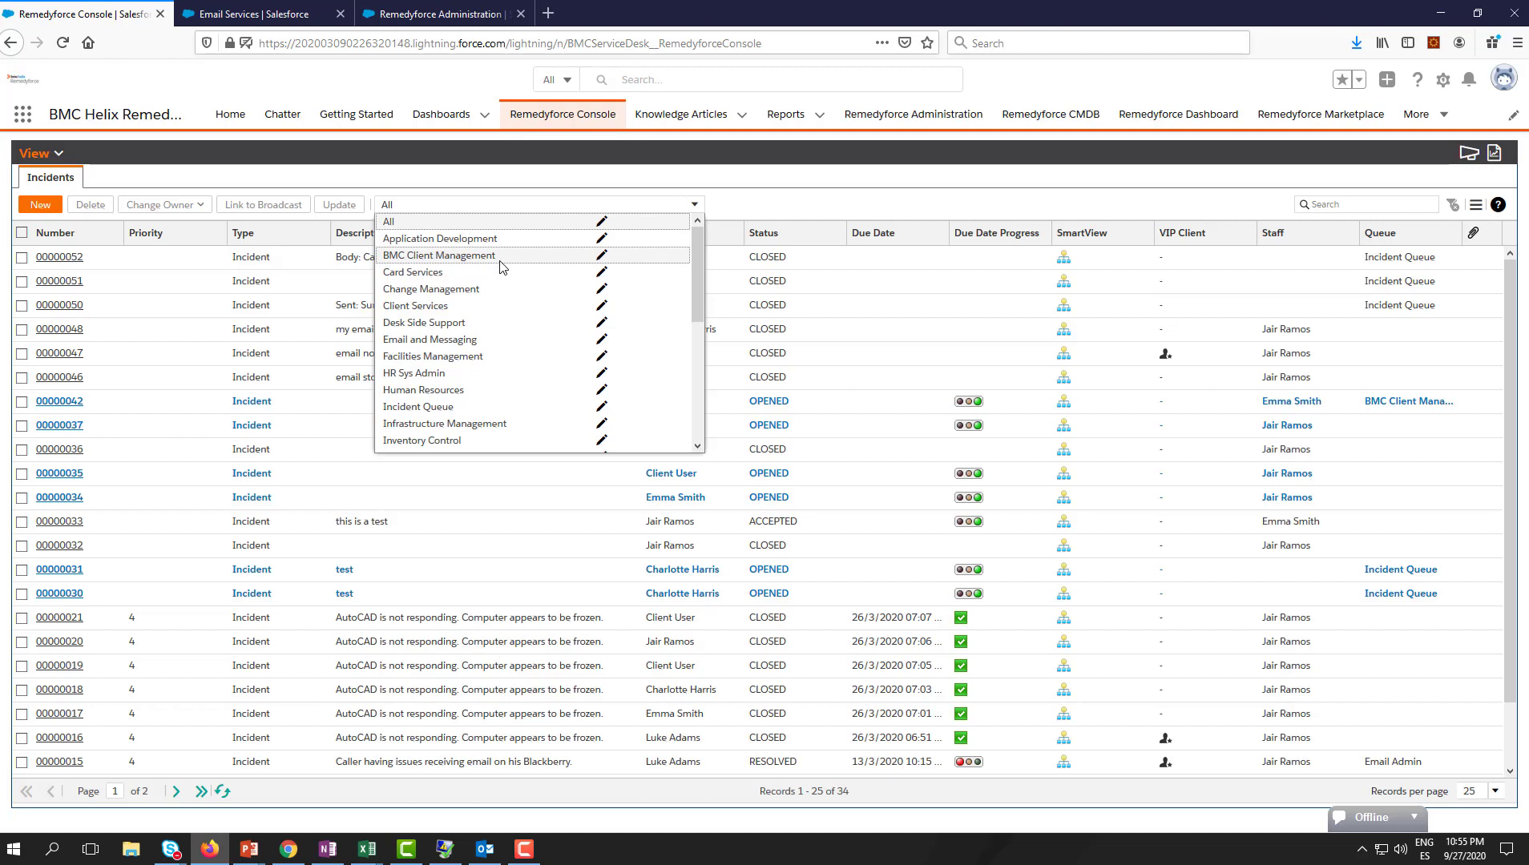
pyautogui.click(153, 175)
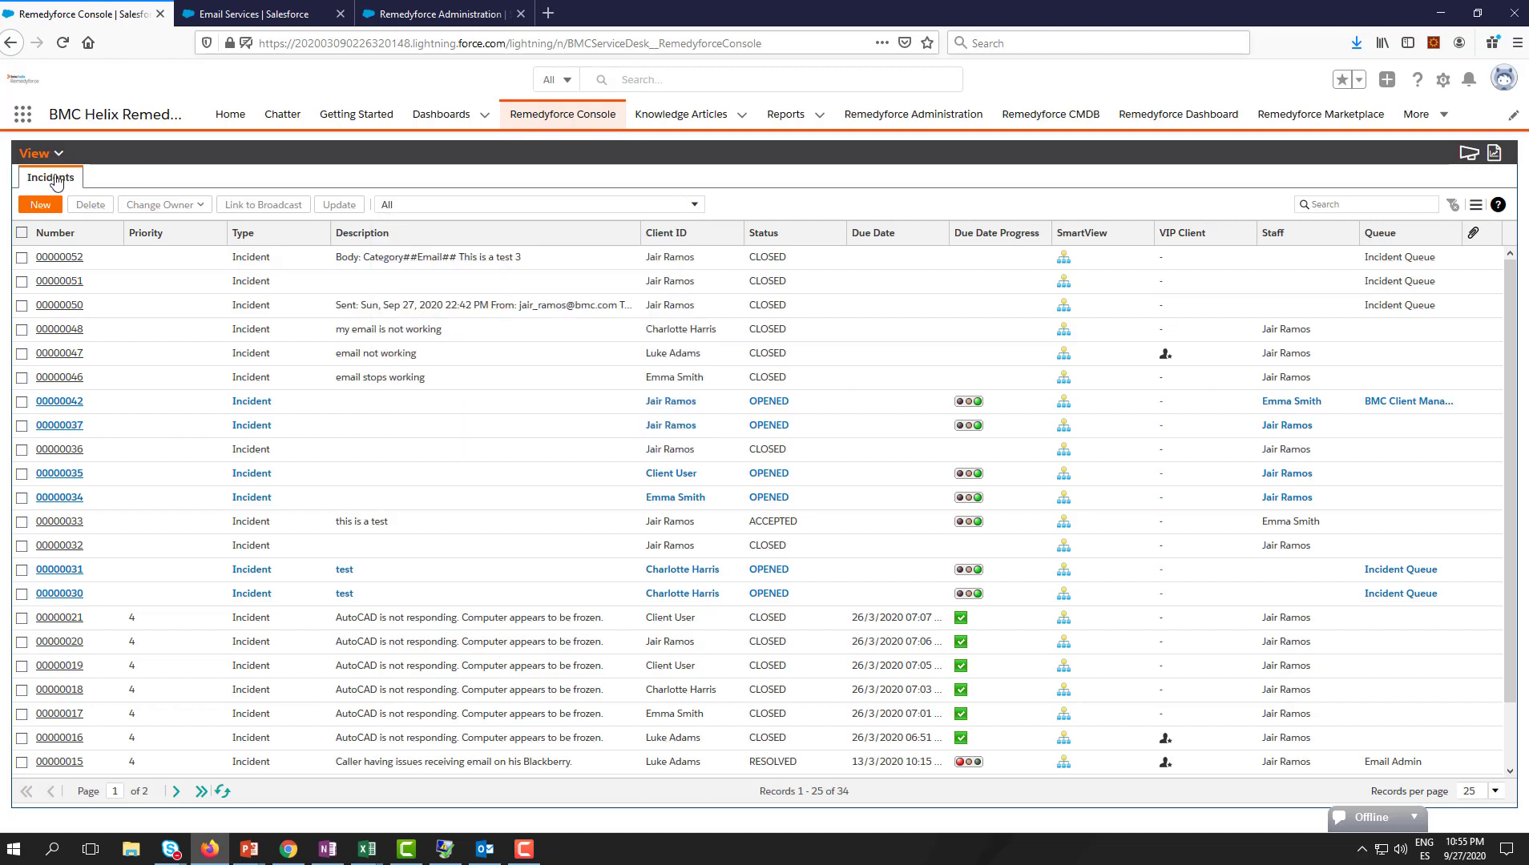
# Examine the console's available modules, dashboard, personal and shared QuickViews, and the option to display multiple views
pyautogui.click(49, 154)
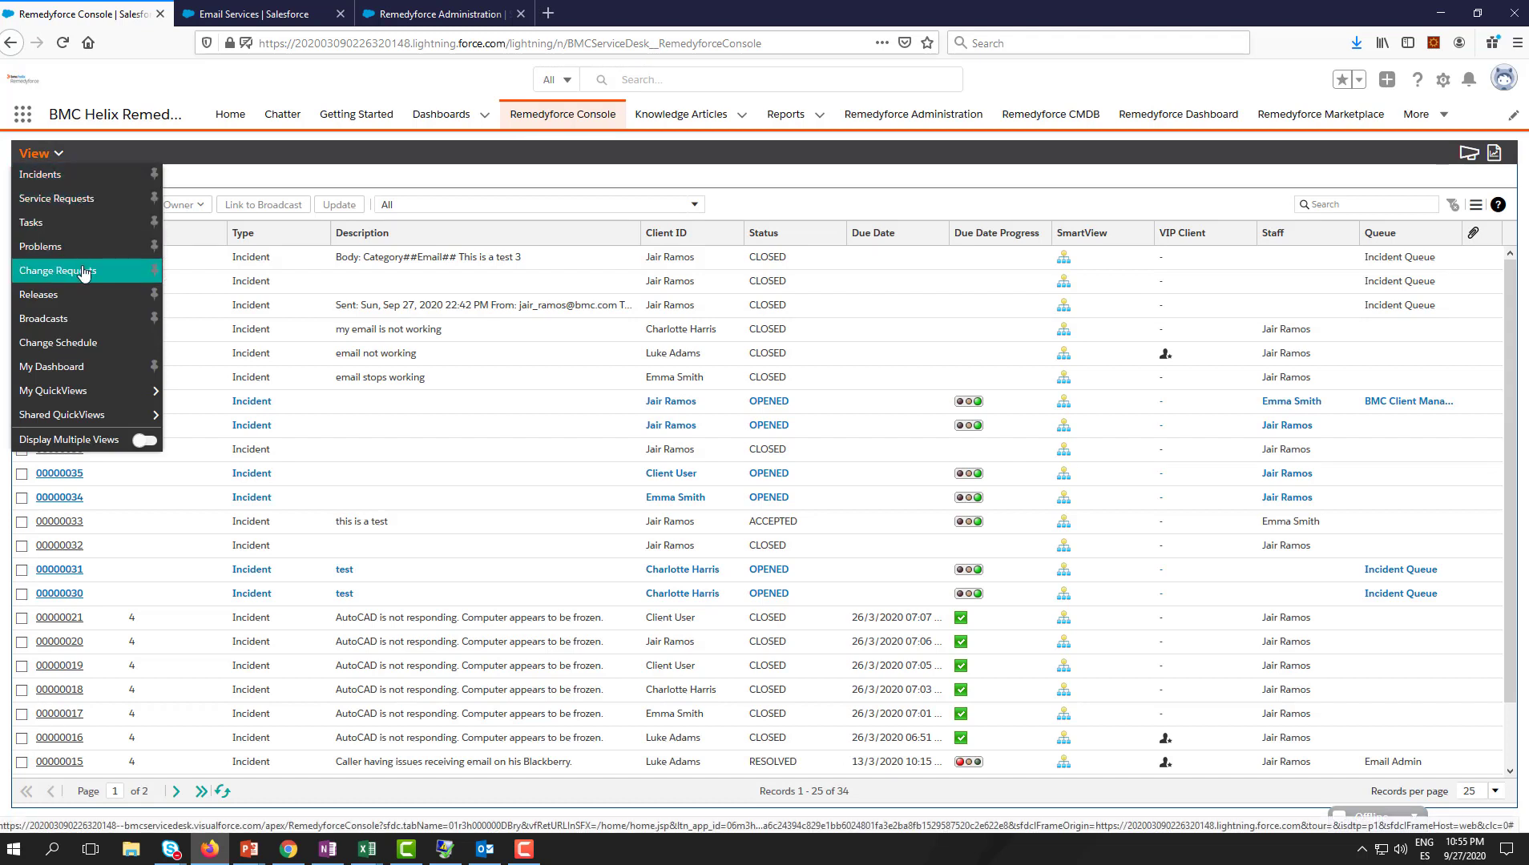
pyautogui.moveTo(80, 391)
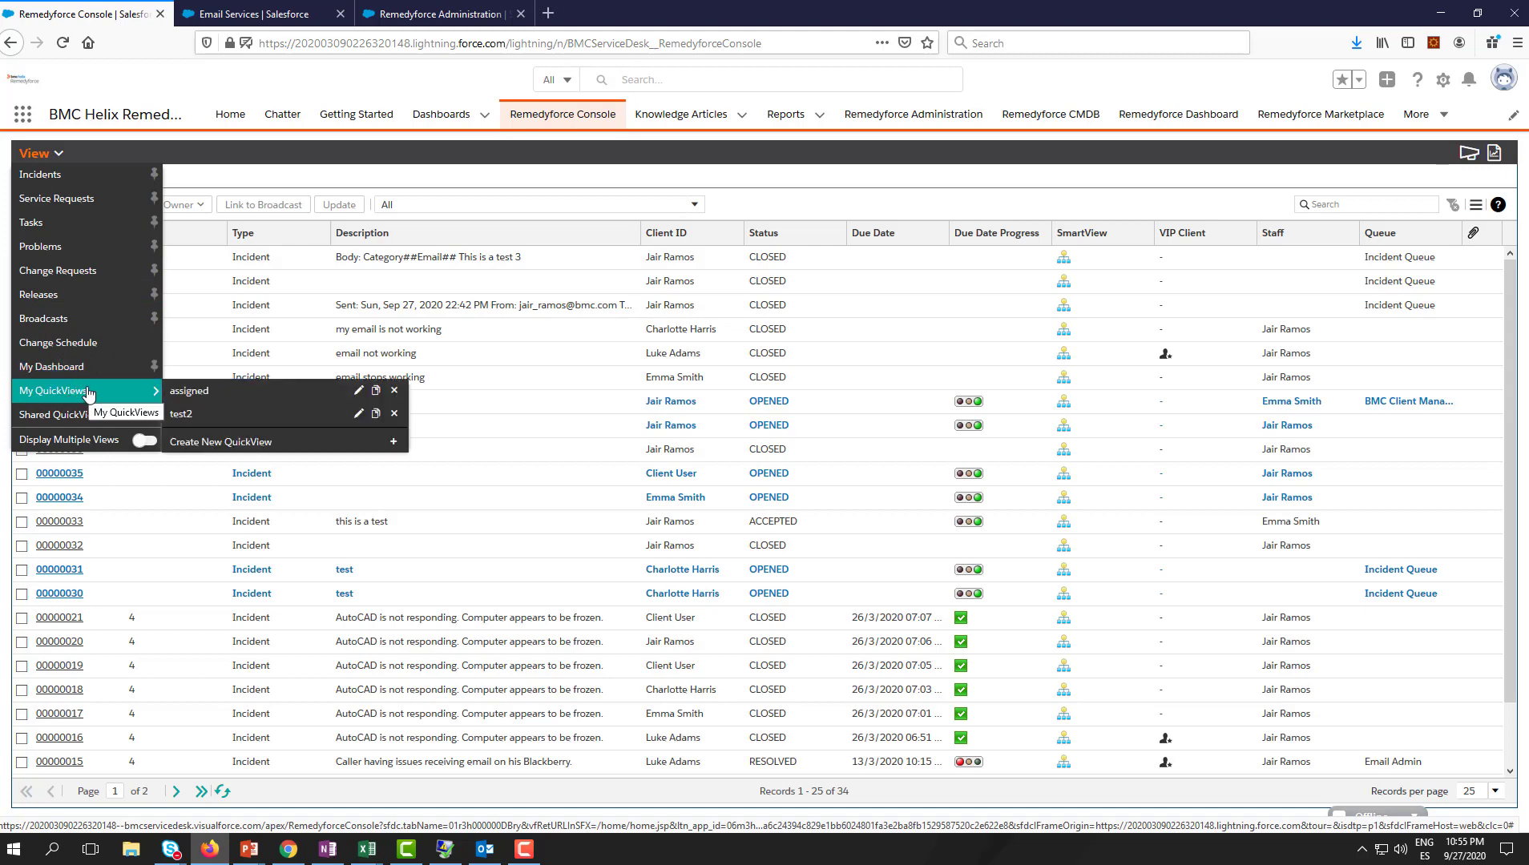
pyautogui.moveTo(90, 418)
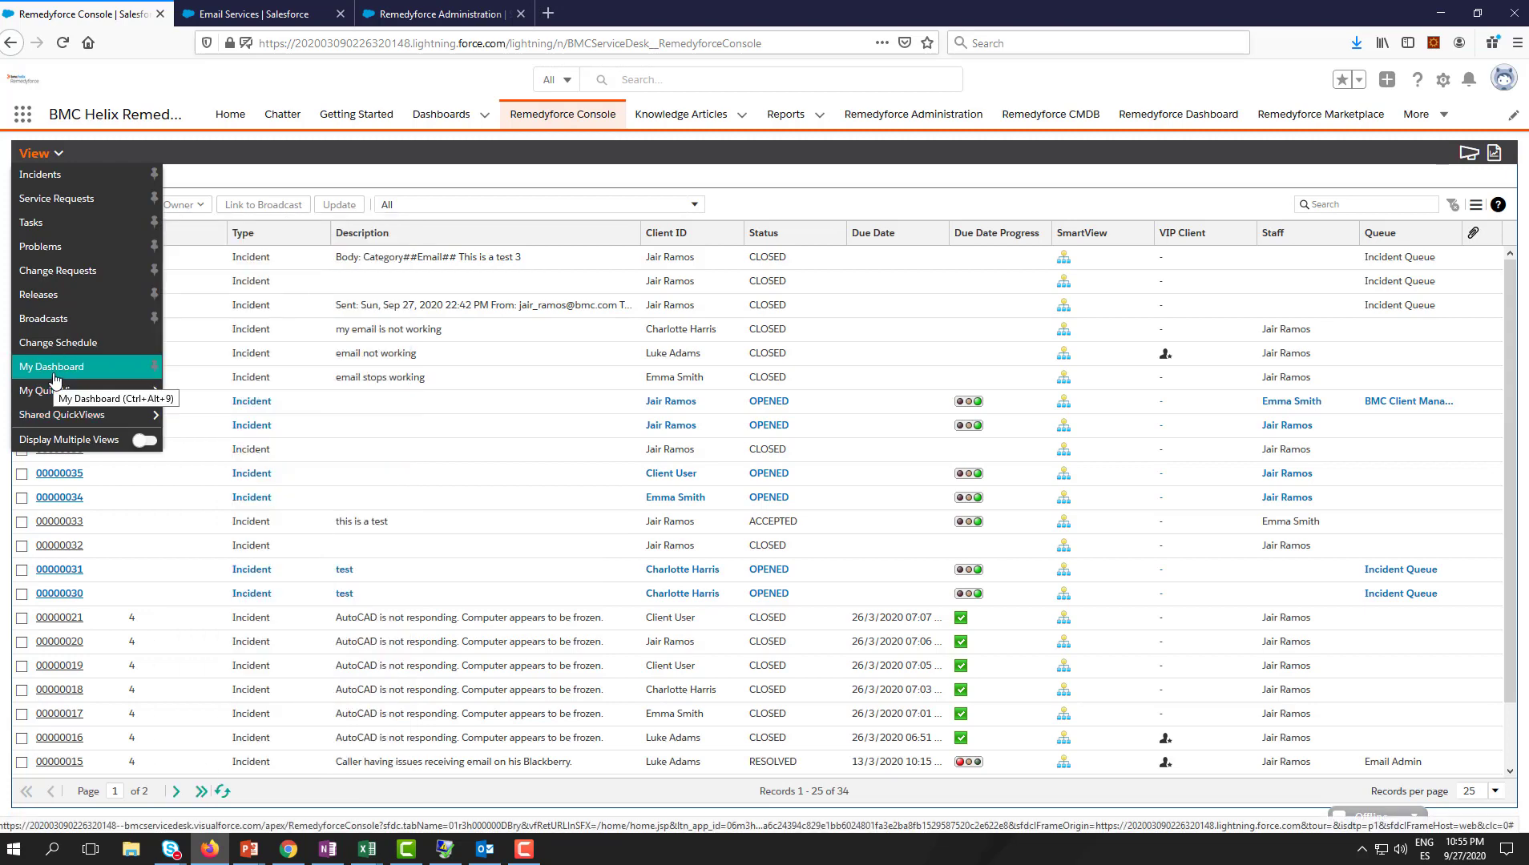
pyautogui.click(145, 441)
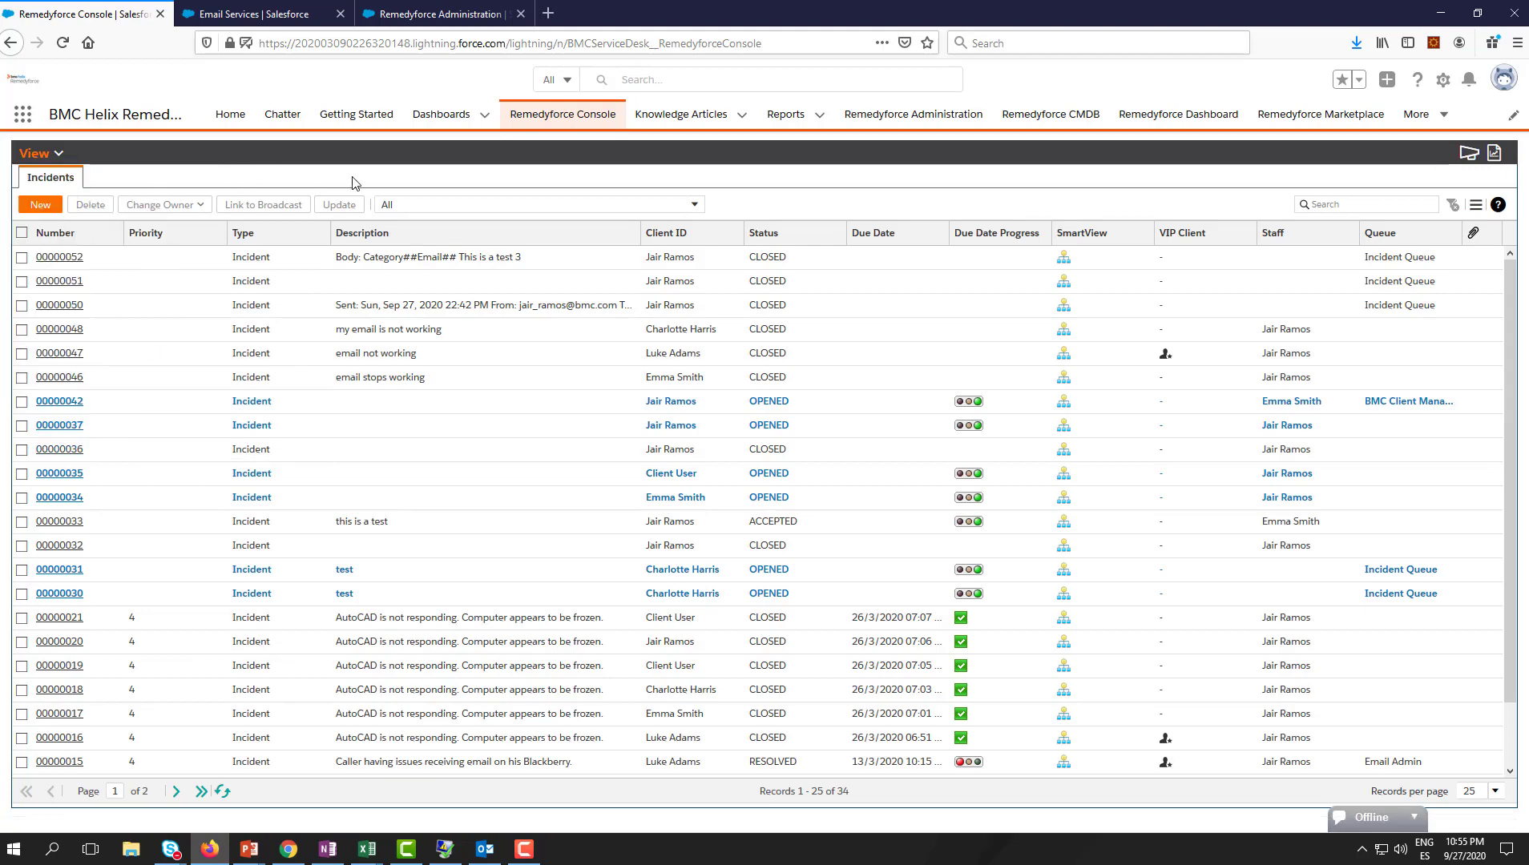
# Reorder the incident list columns so that Client ID comes directly after Number, and save the column selection
pyautogui.click(1475, 205)
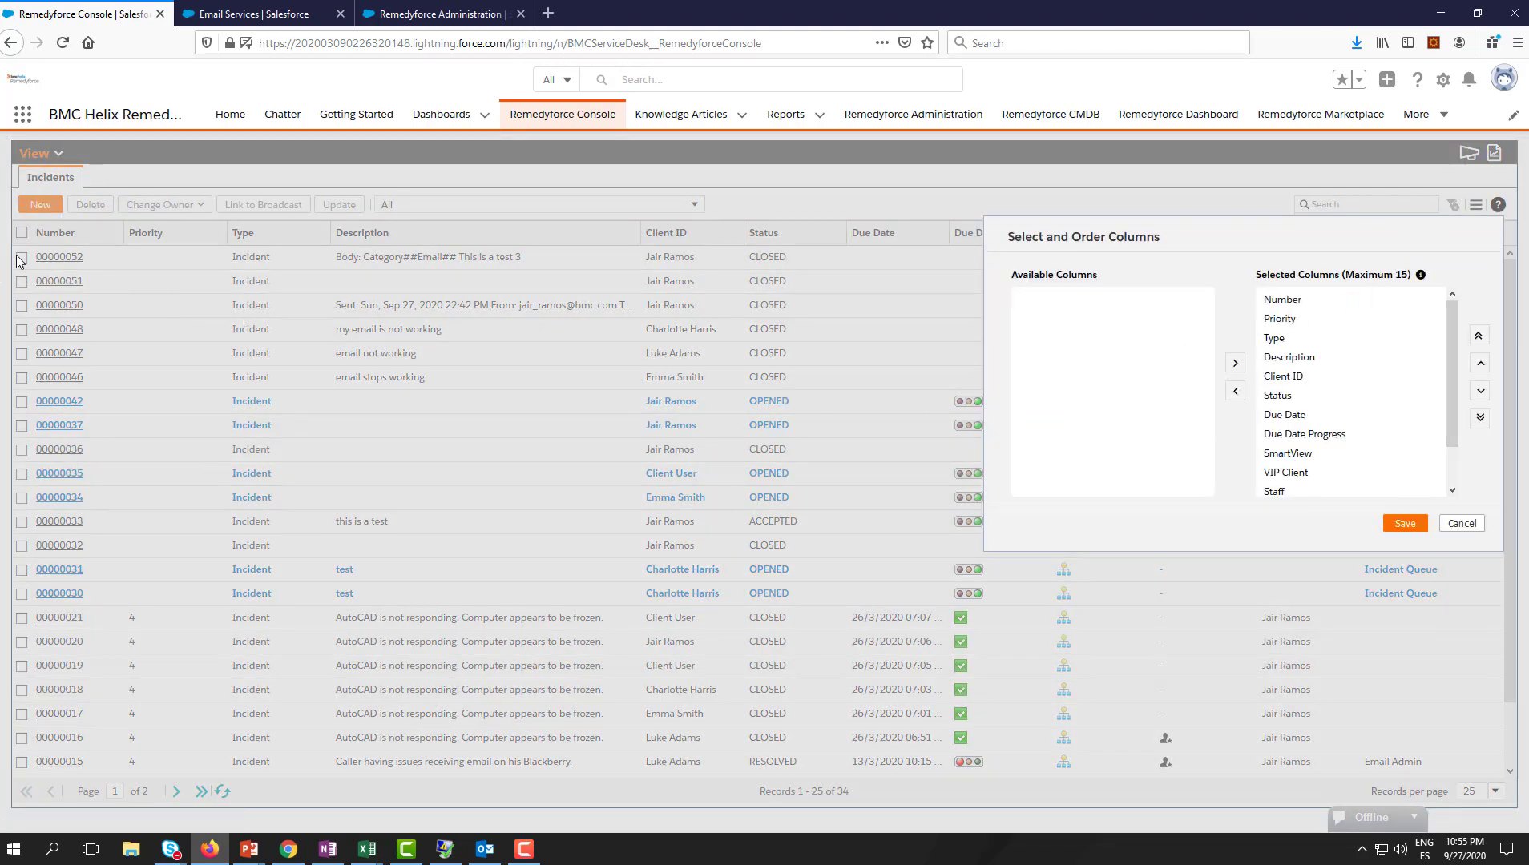
pyautogui.click(1301, 376)
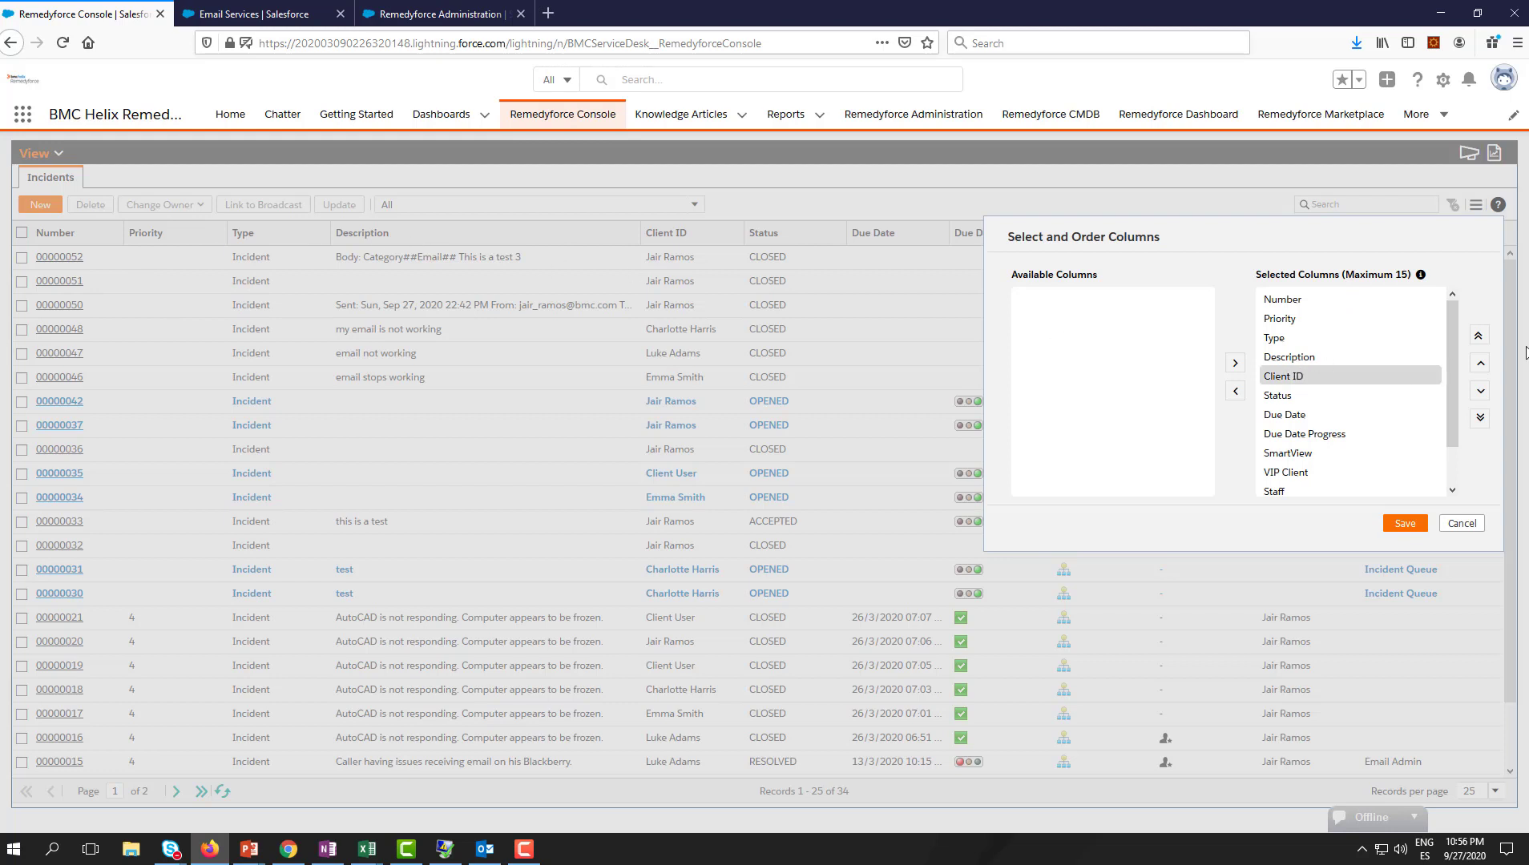
pyautogui.click(1480, 363)
pyautogui.click(1481, 363)
pyautogui.click(1480, 363)
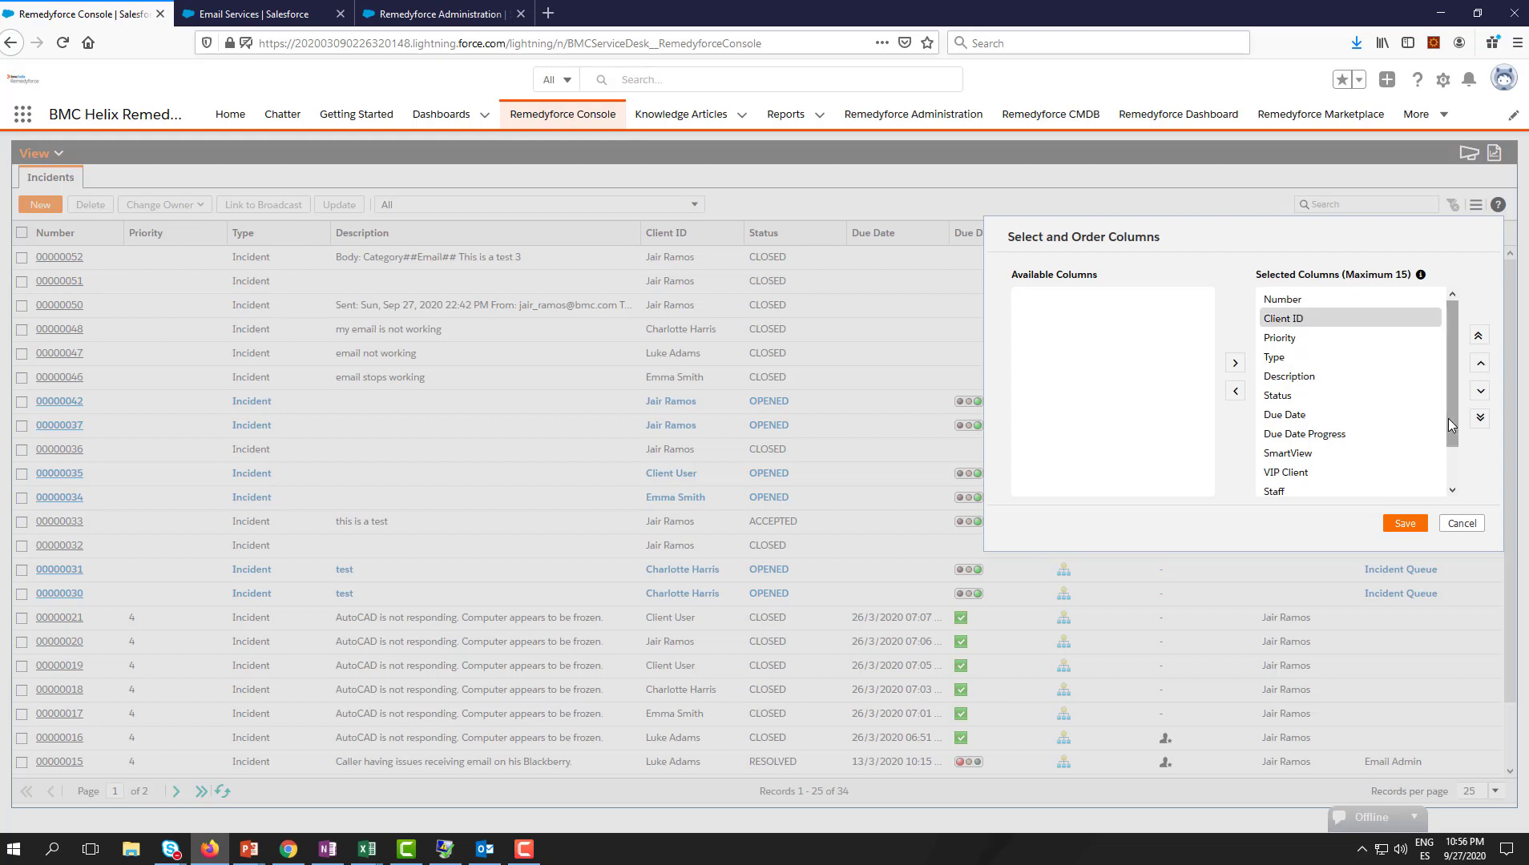
pyautogui.click(1406, 525)
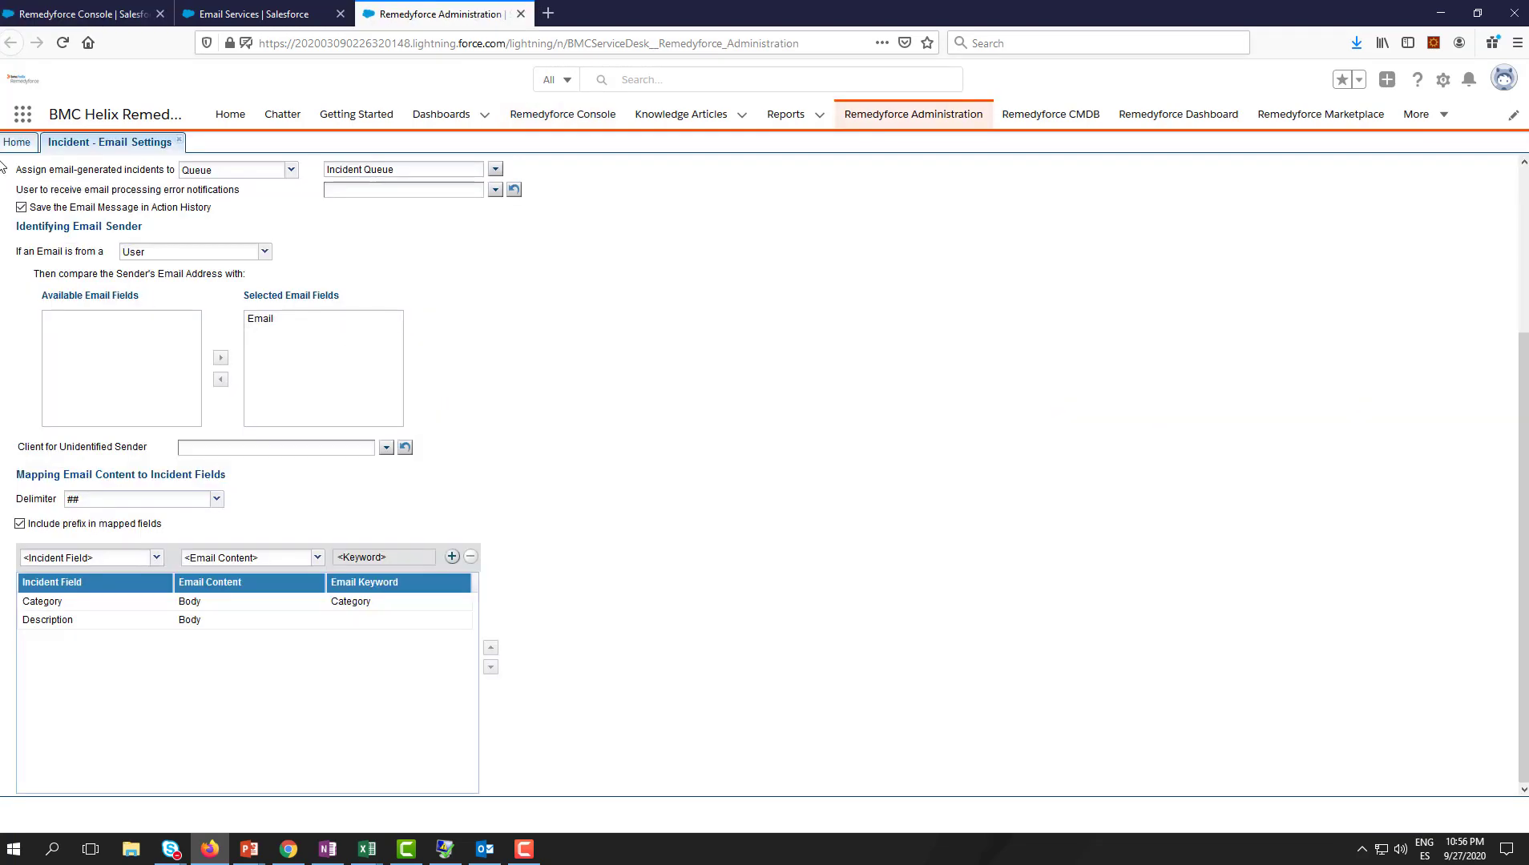
# Disable Console View Customization in the Consoles application settings of Remedyforce Administration, save, and reload the Remedyforce Console to check the incident list
pyautogui.click(179, 142)
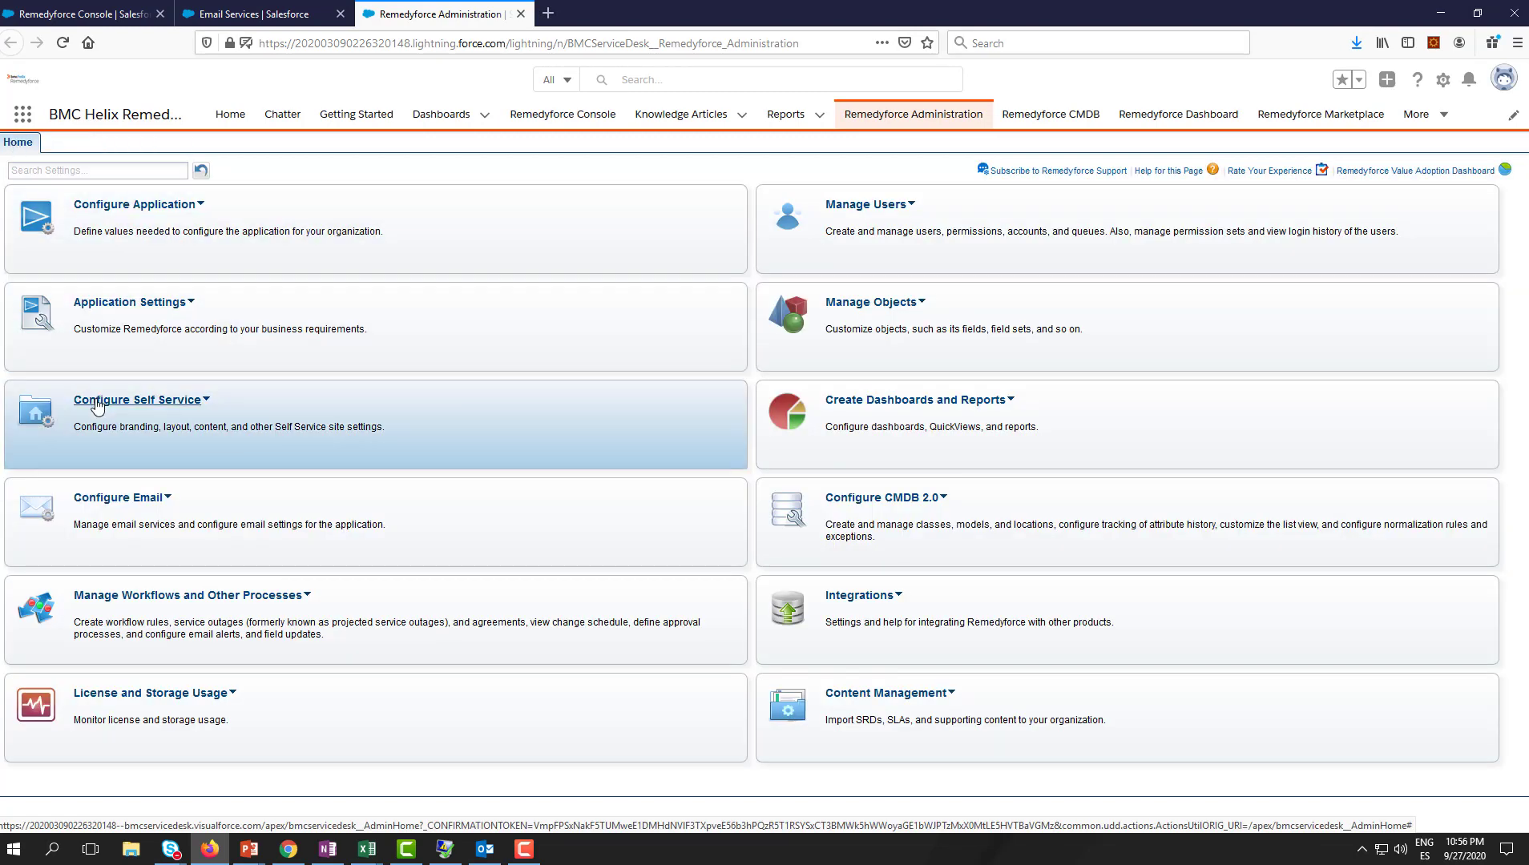
pyautogui.click(132, 303)
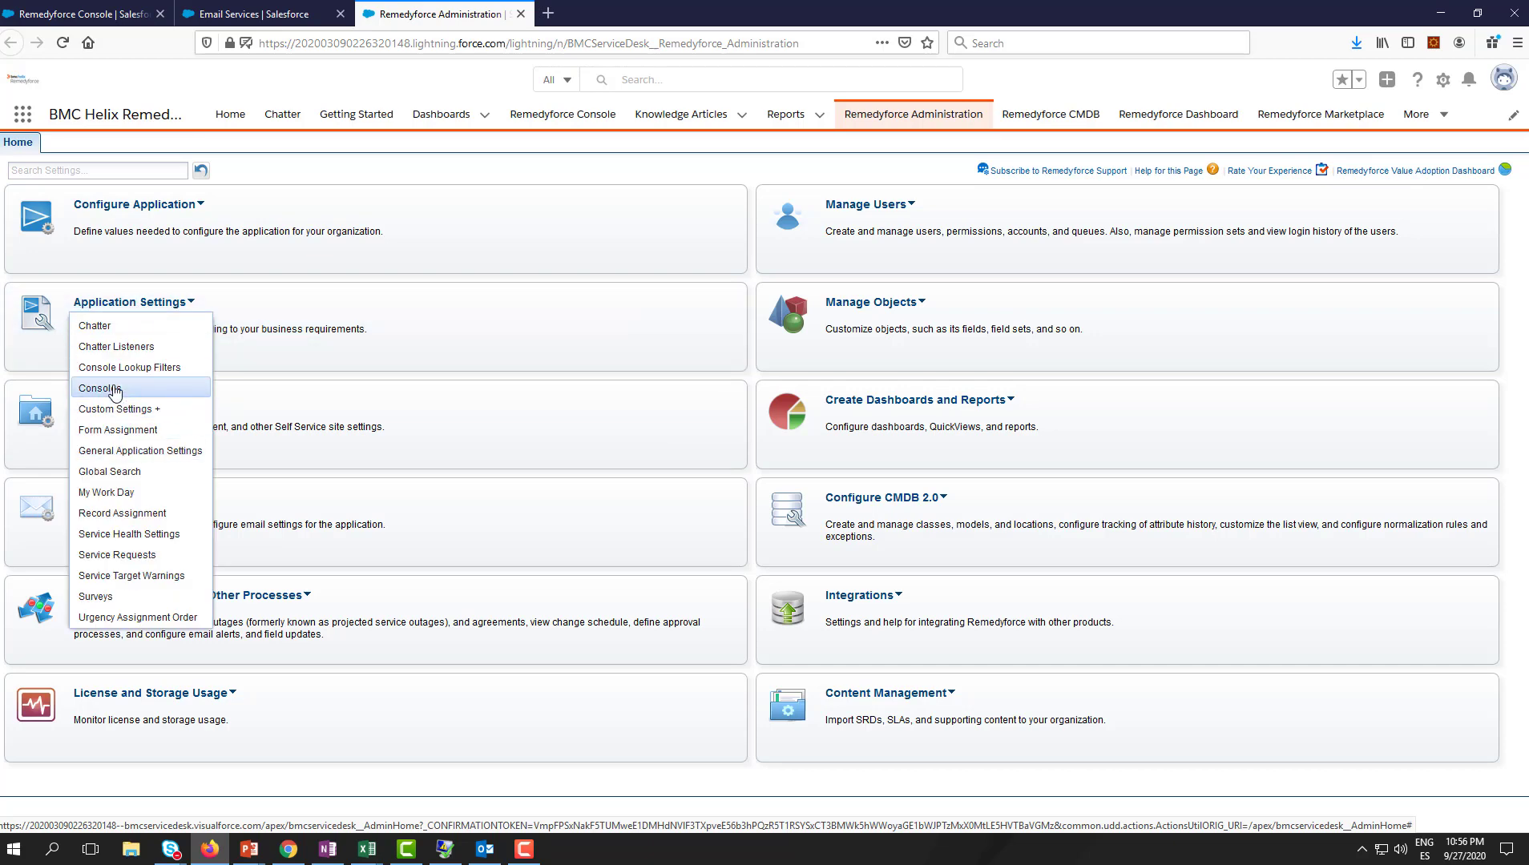
pyautogui.click(149, 390)
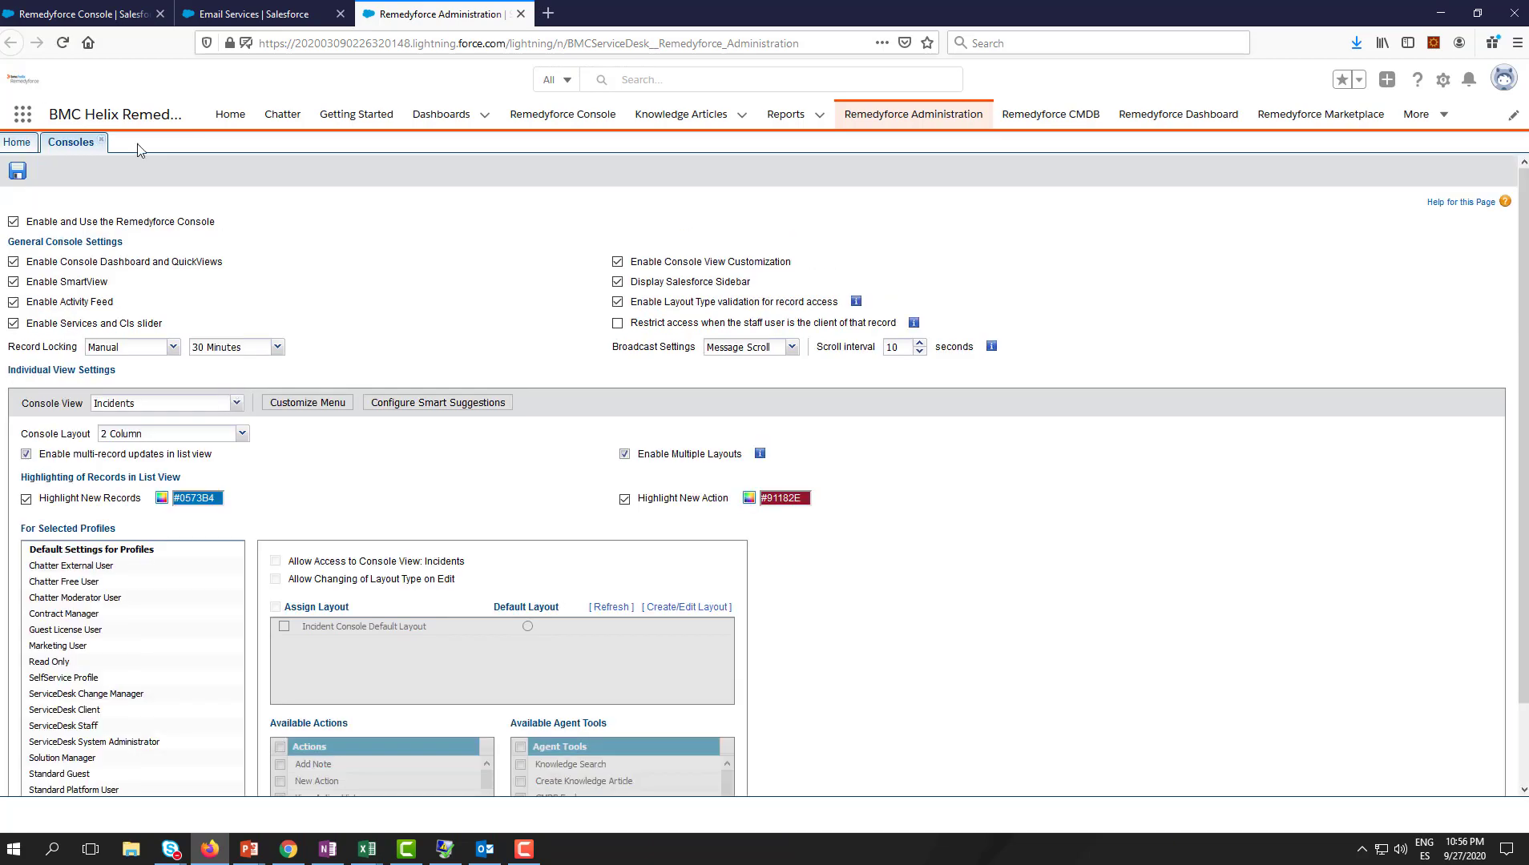
pyautogui.click(617, 262)
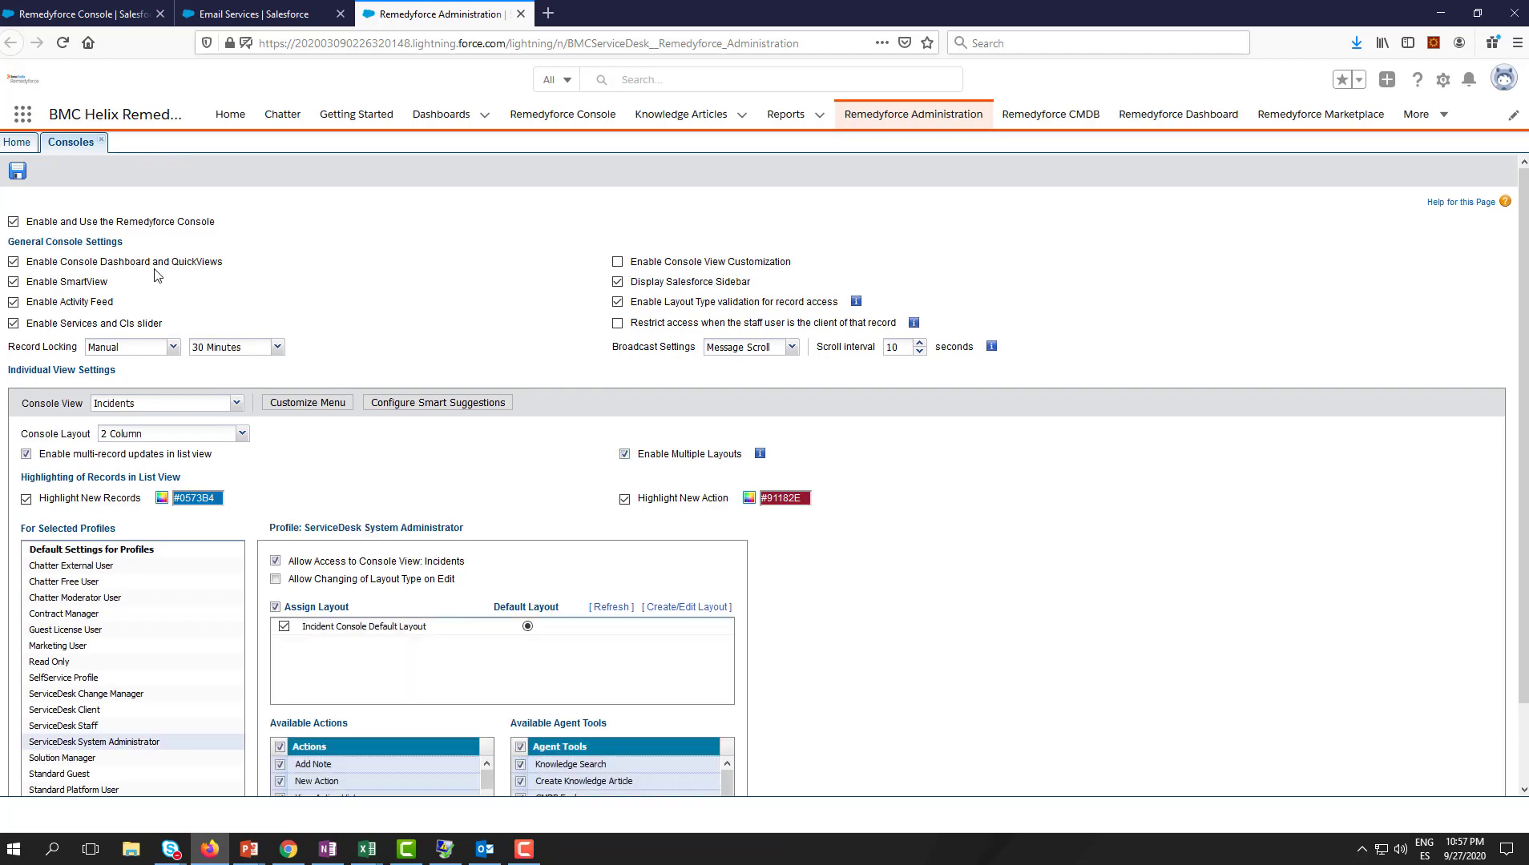
pyautogui.click(17, 171)
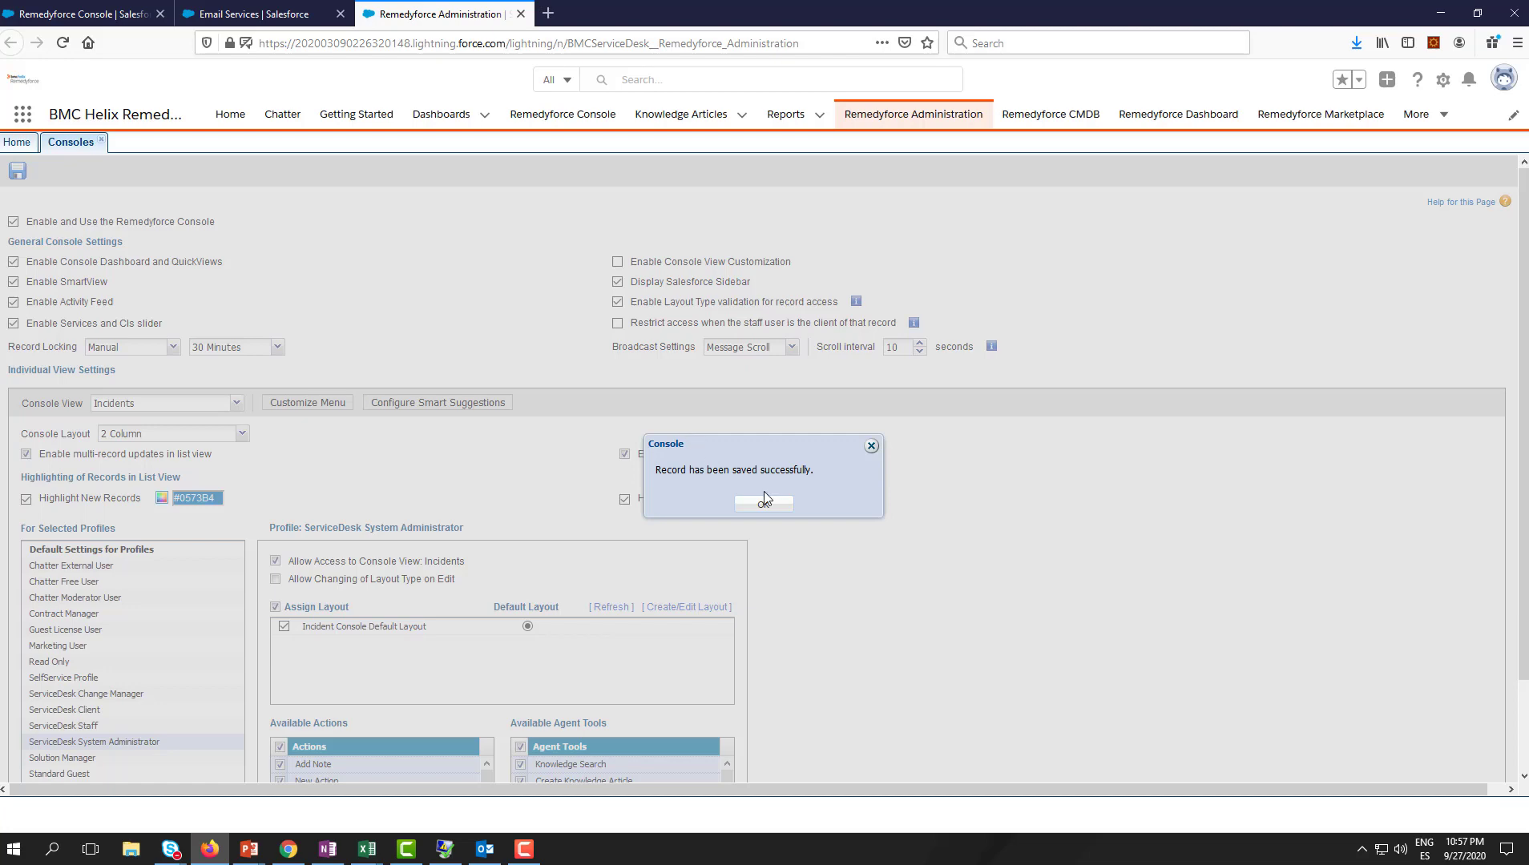
pyautogui.click(767, 506)
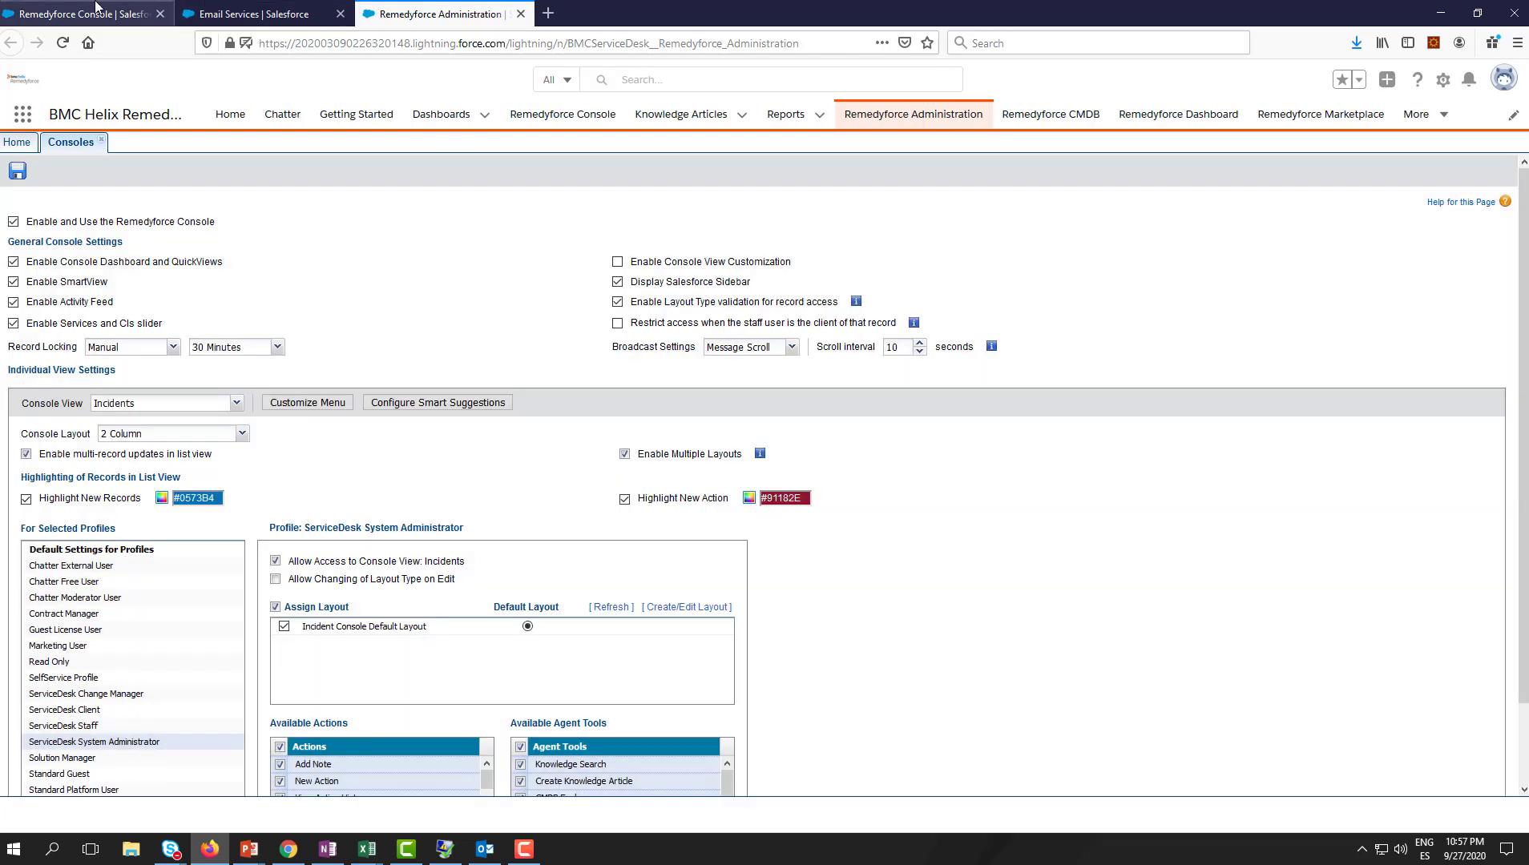
pyautogui.click(96, 12)
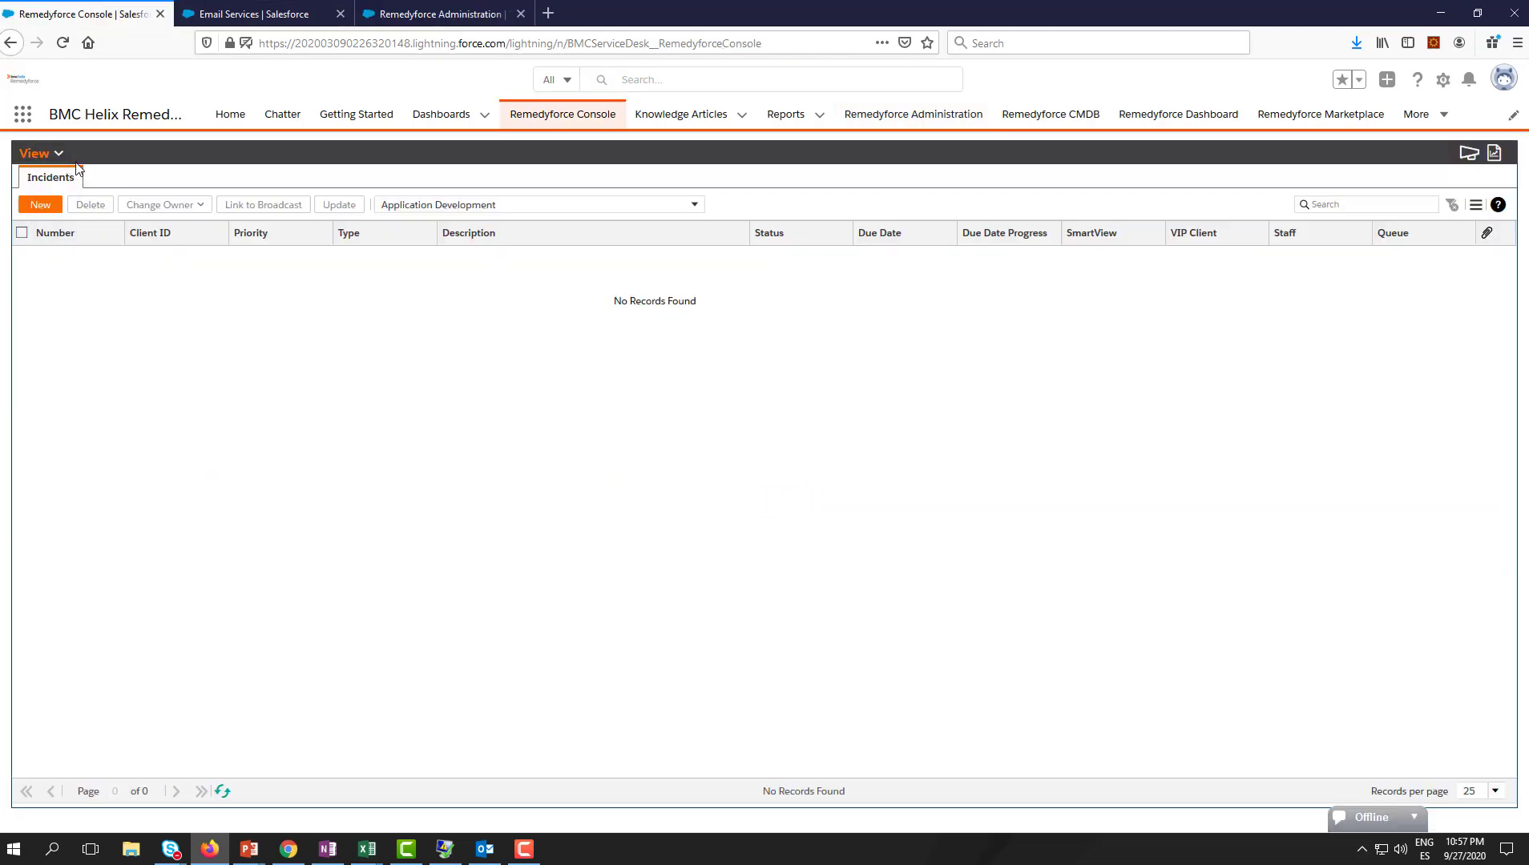
pyautogui.click(63, 42)
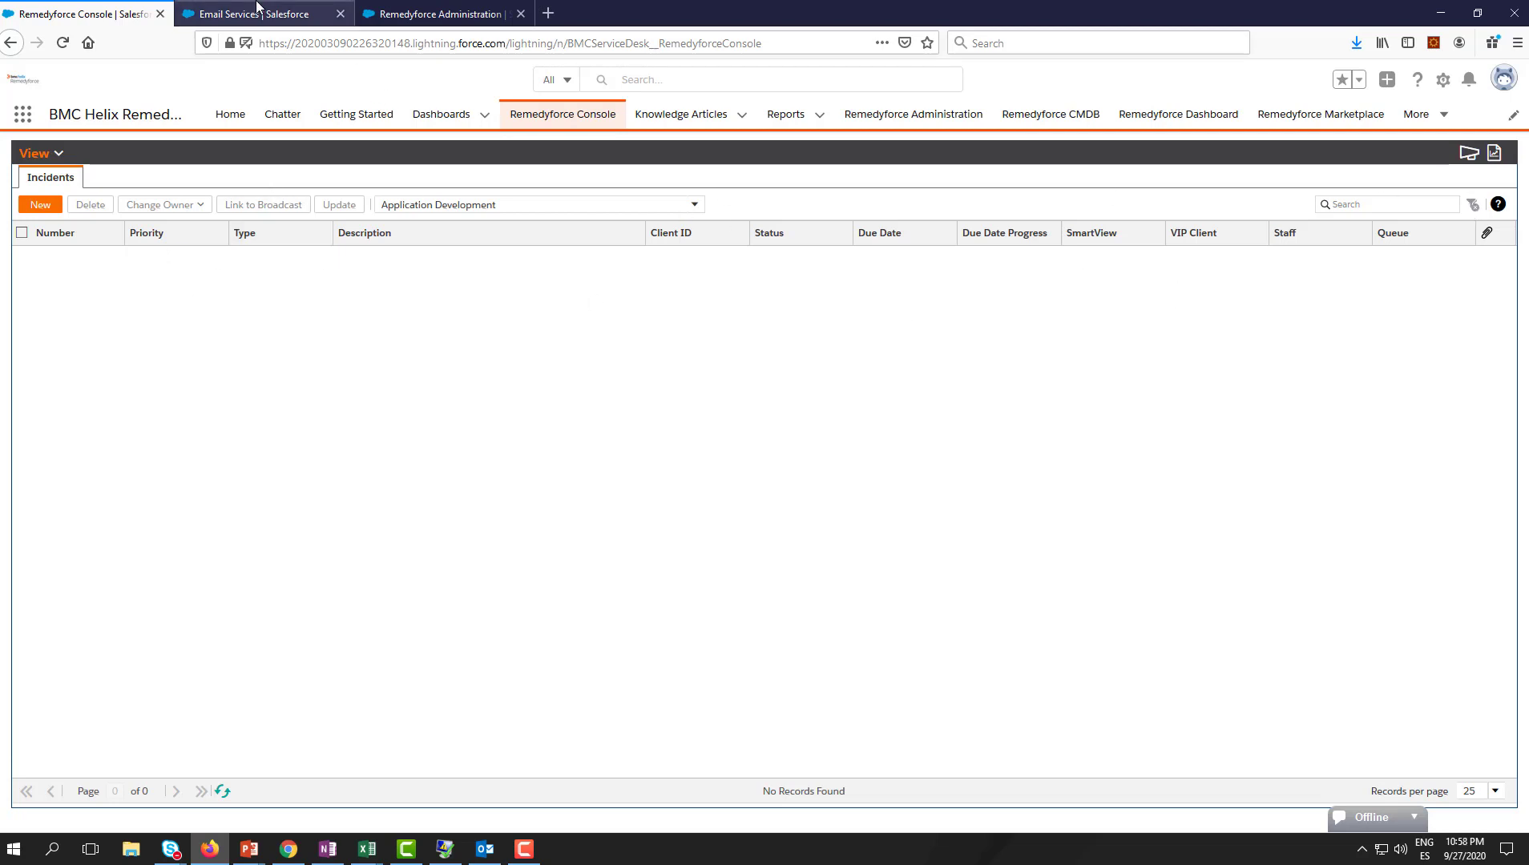
# Re-enable Console View Customization in the Consoles settings, save, and reload the Remedyforce Console to check its column selection
pyautogui.click(480, 14)
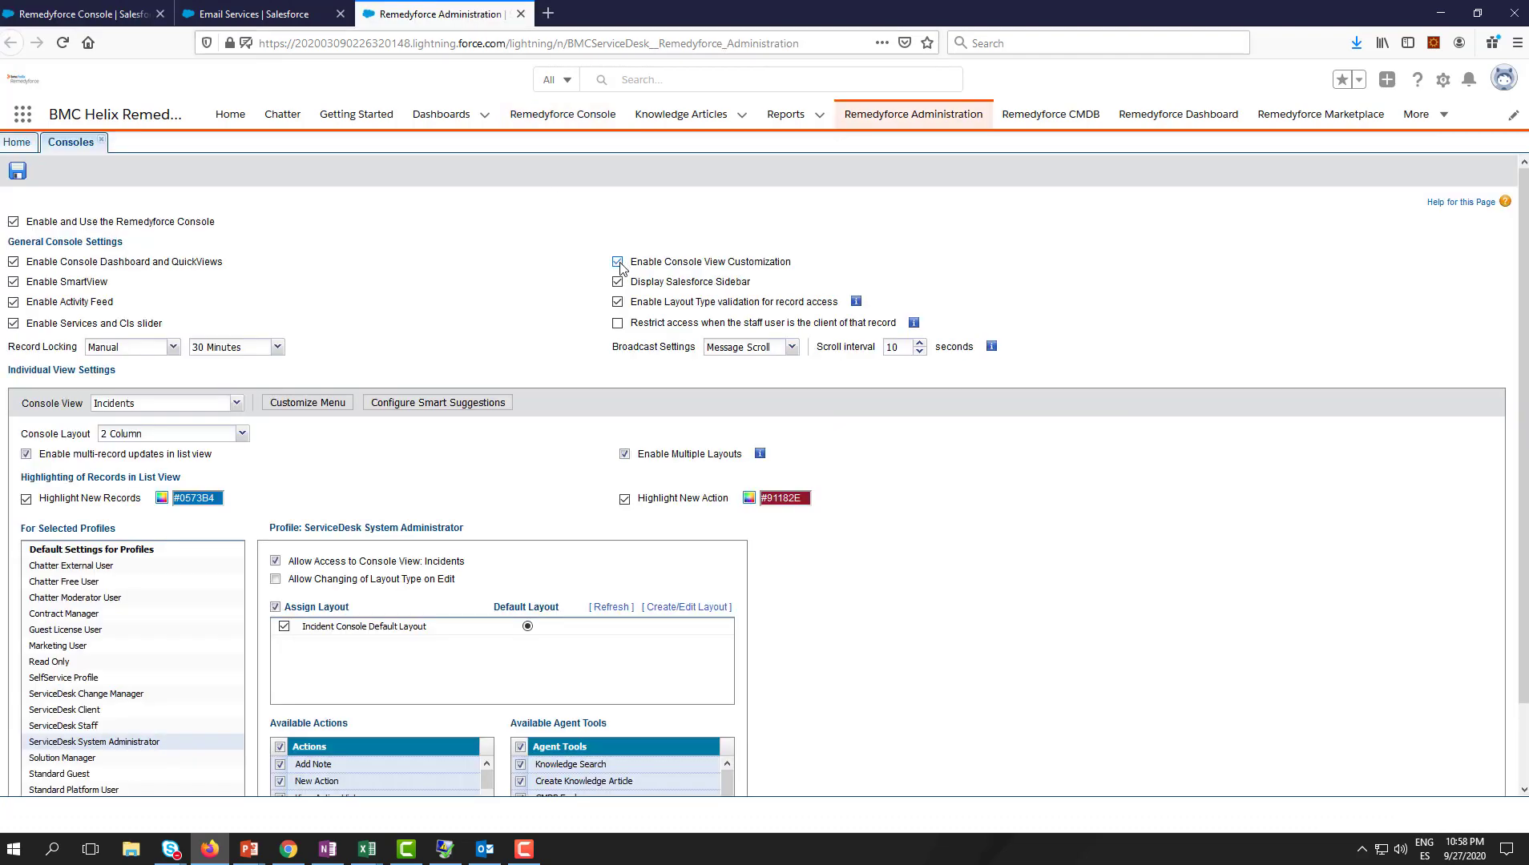
pyautogui.click(17, 171)
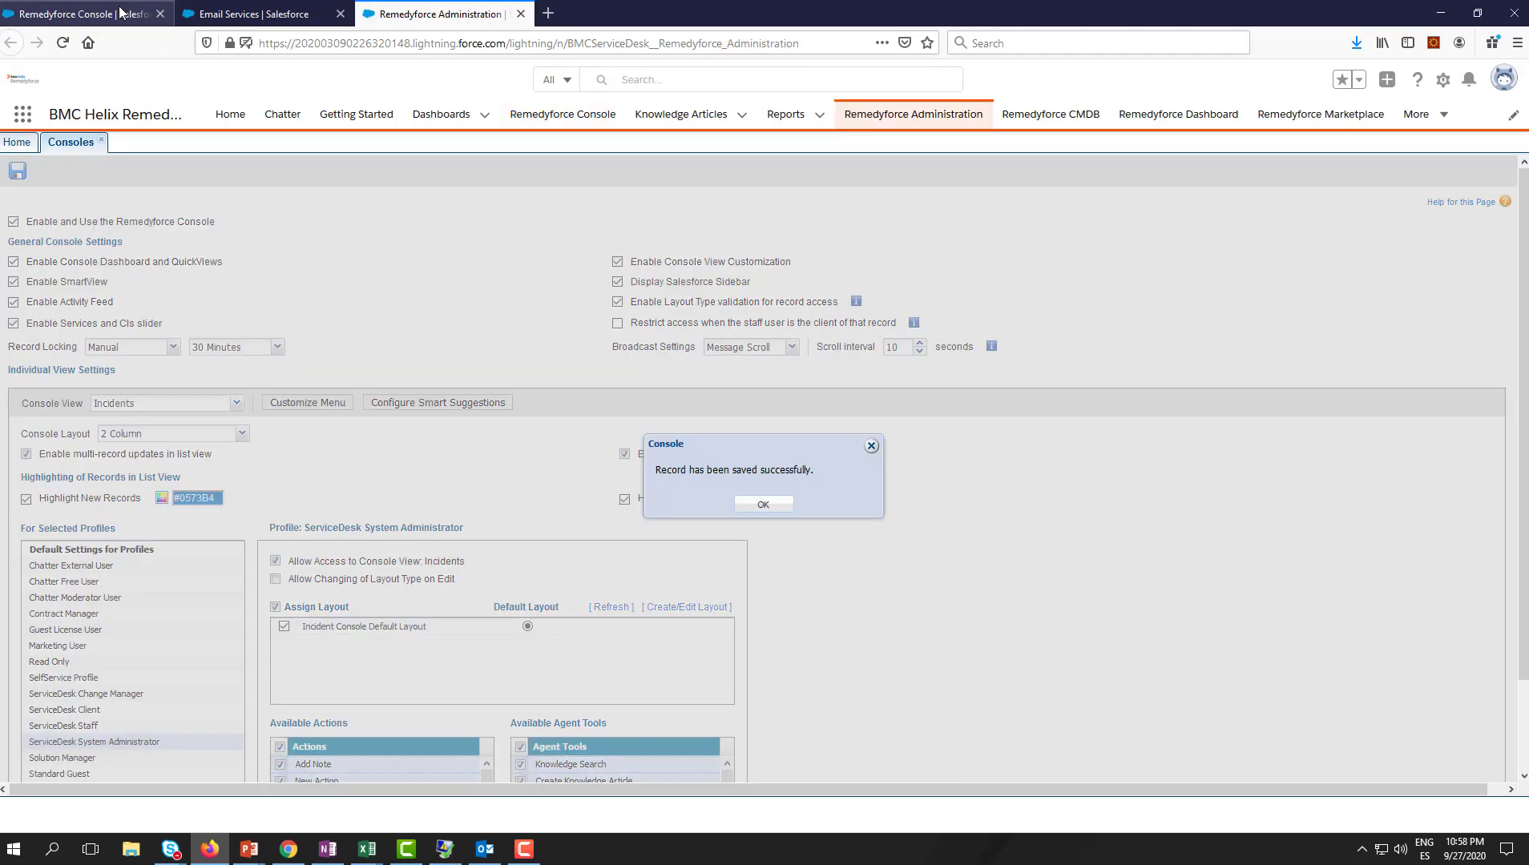
pyautogui.click(742, 505)
pyautogui.click(120, 14)
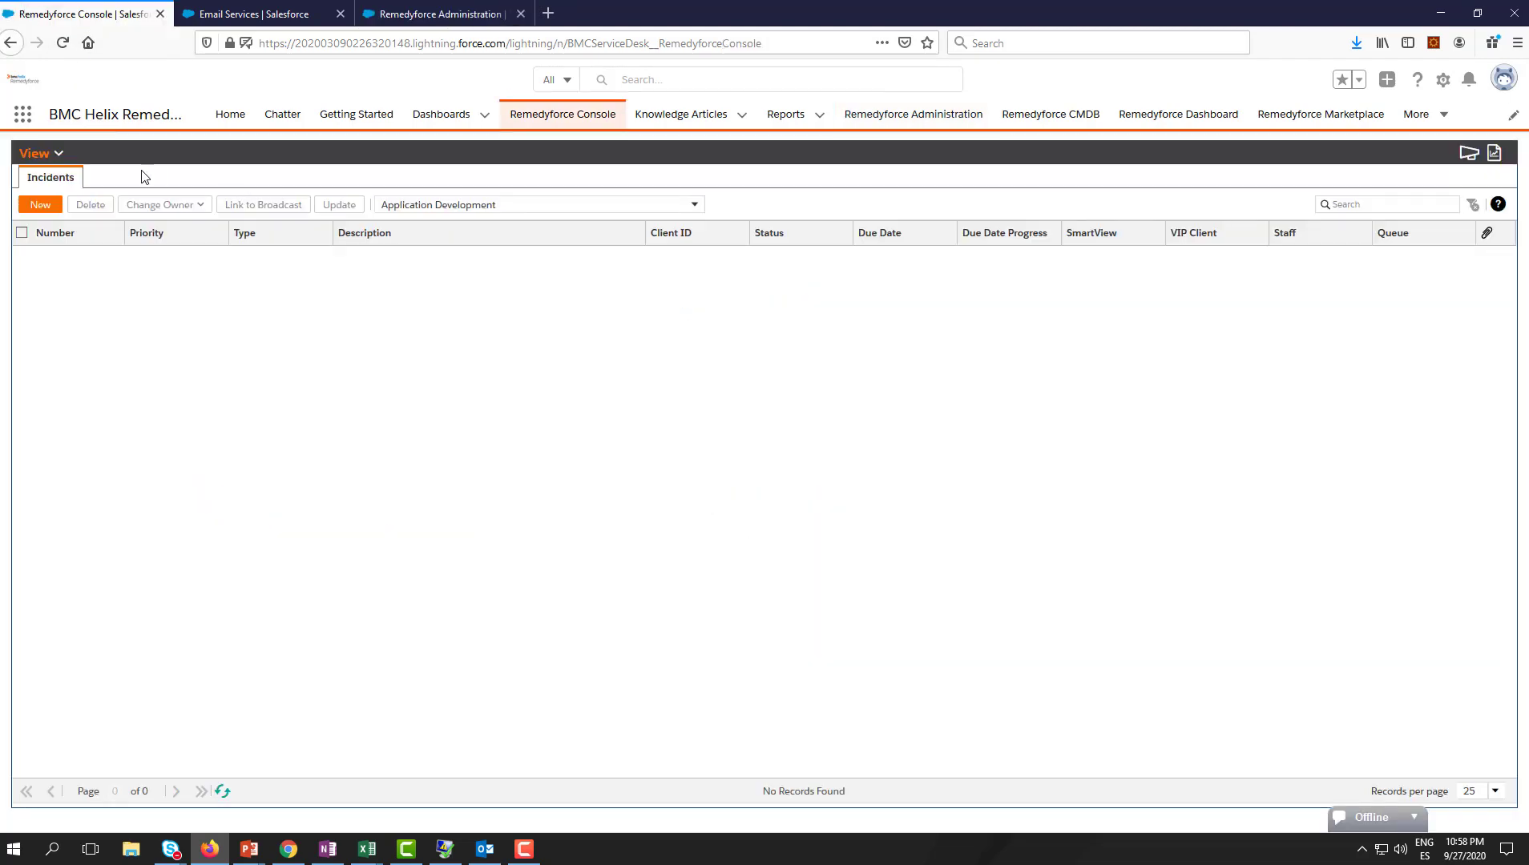
pyautogui.click(62, 44)
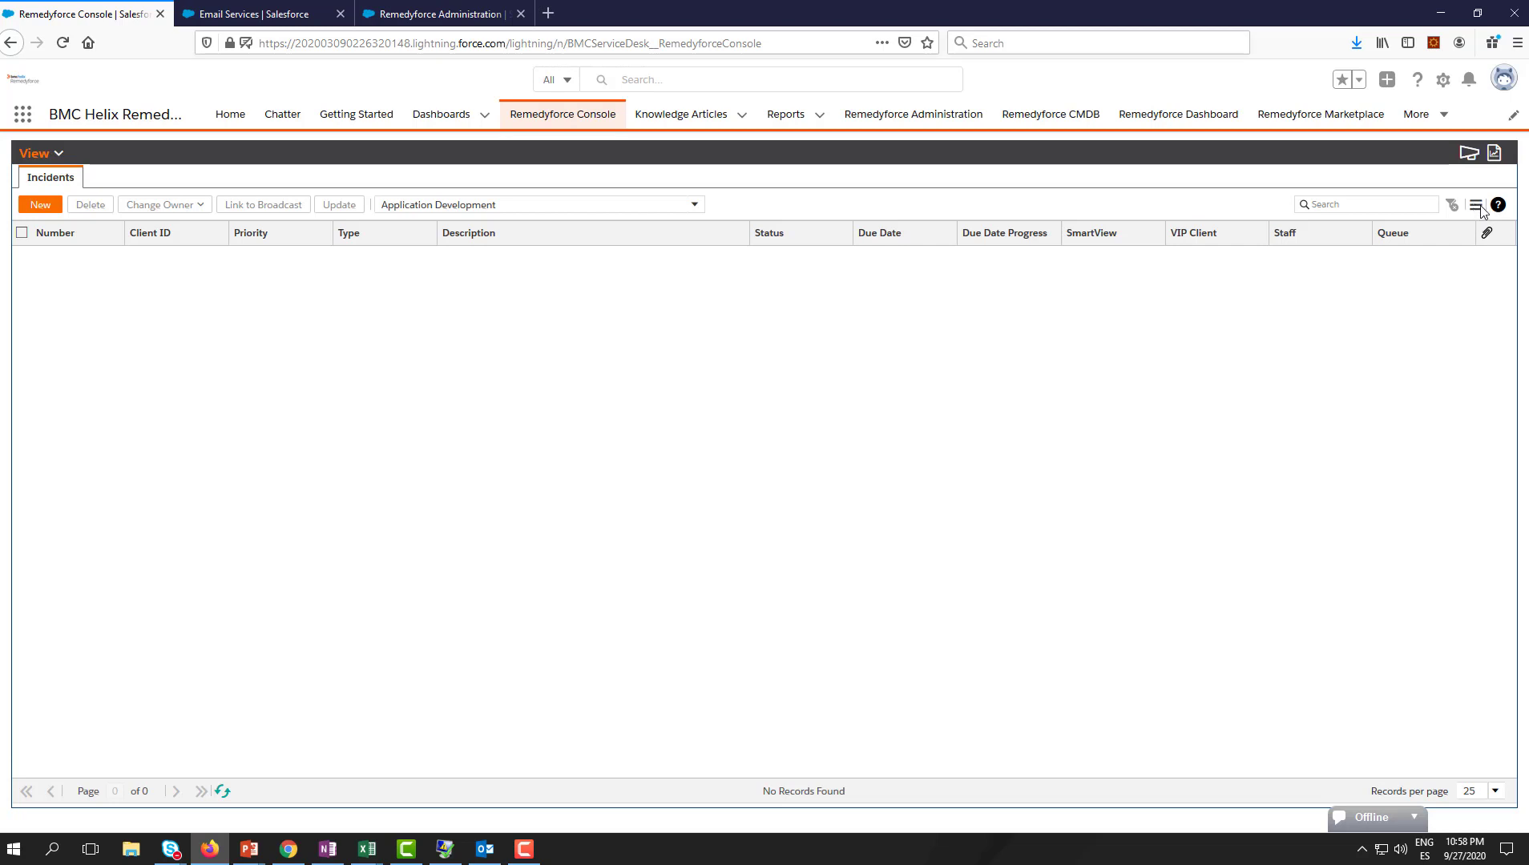
pyautogui.click(1477, 206)
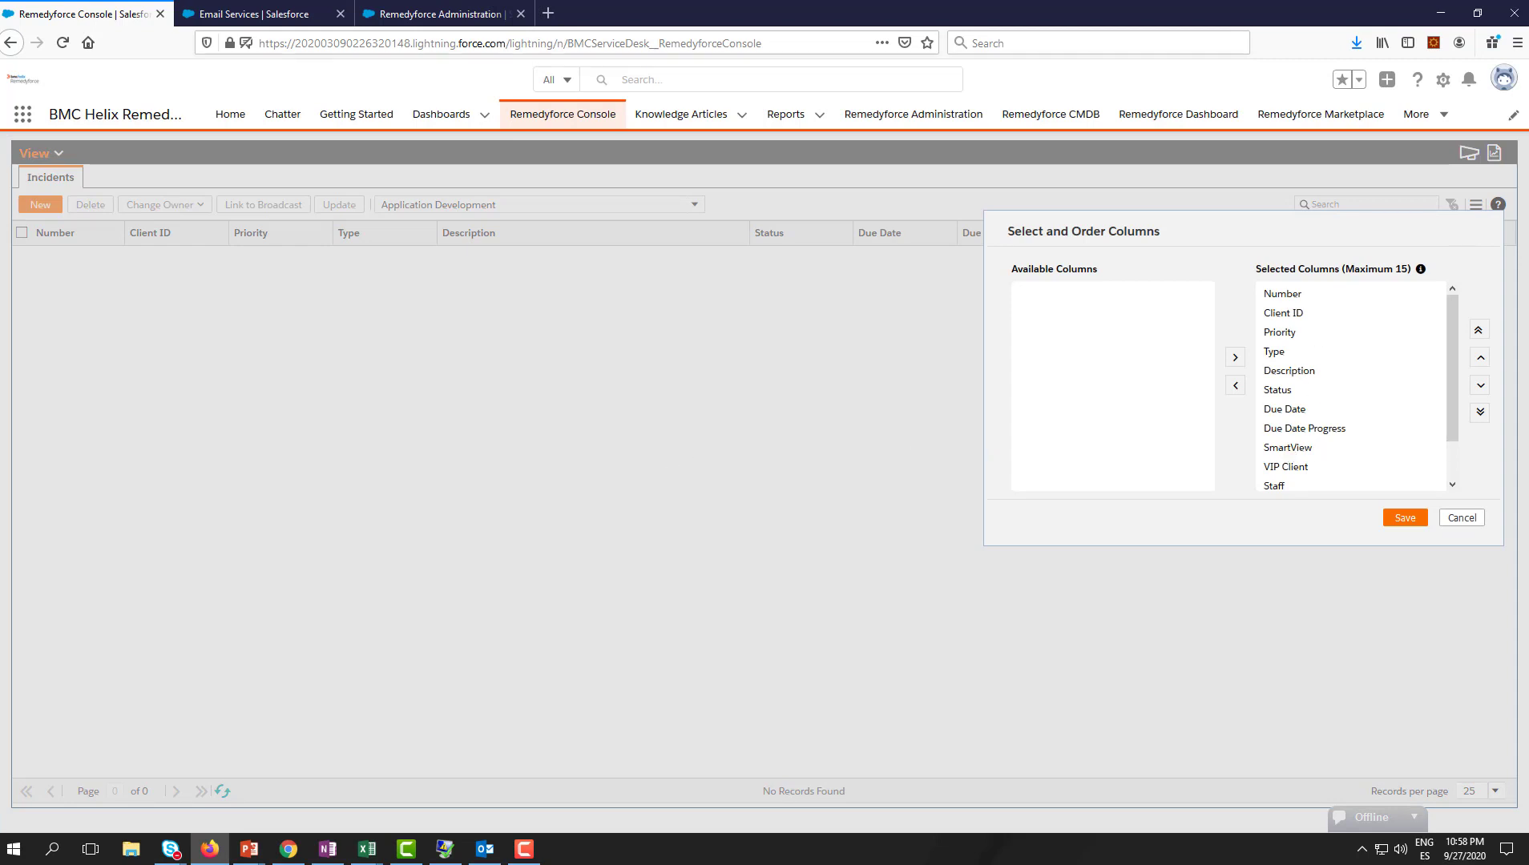
pyautogui.click(1460, 519)
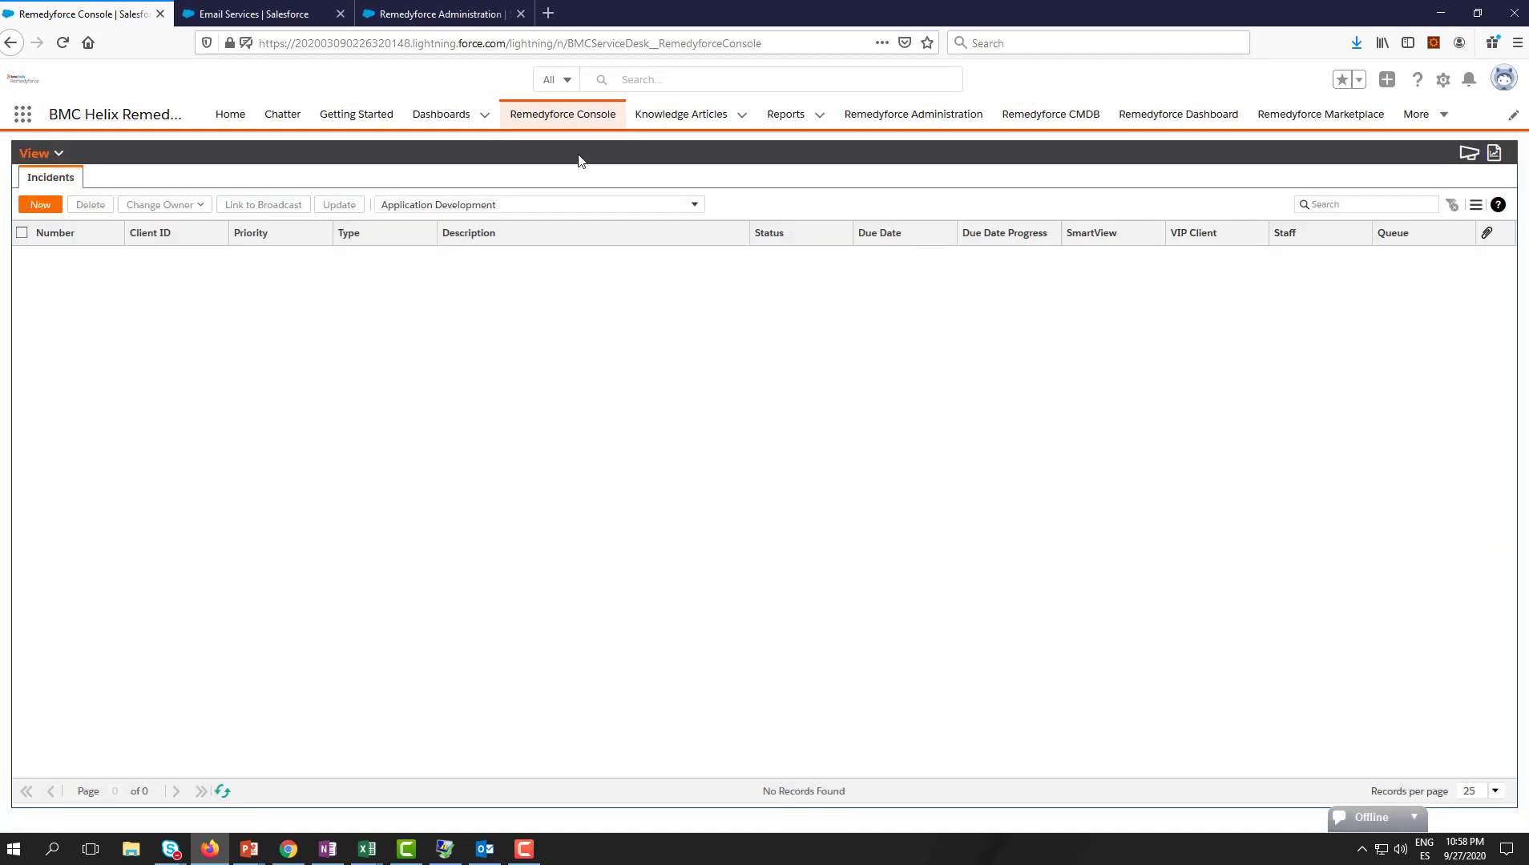
# Switch to Salesforce Setup, search it for "obje", and open the Object Manager
pyautogui.click(233, 11)
pyautogui.tripleClick(70, 152)
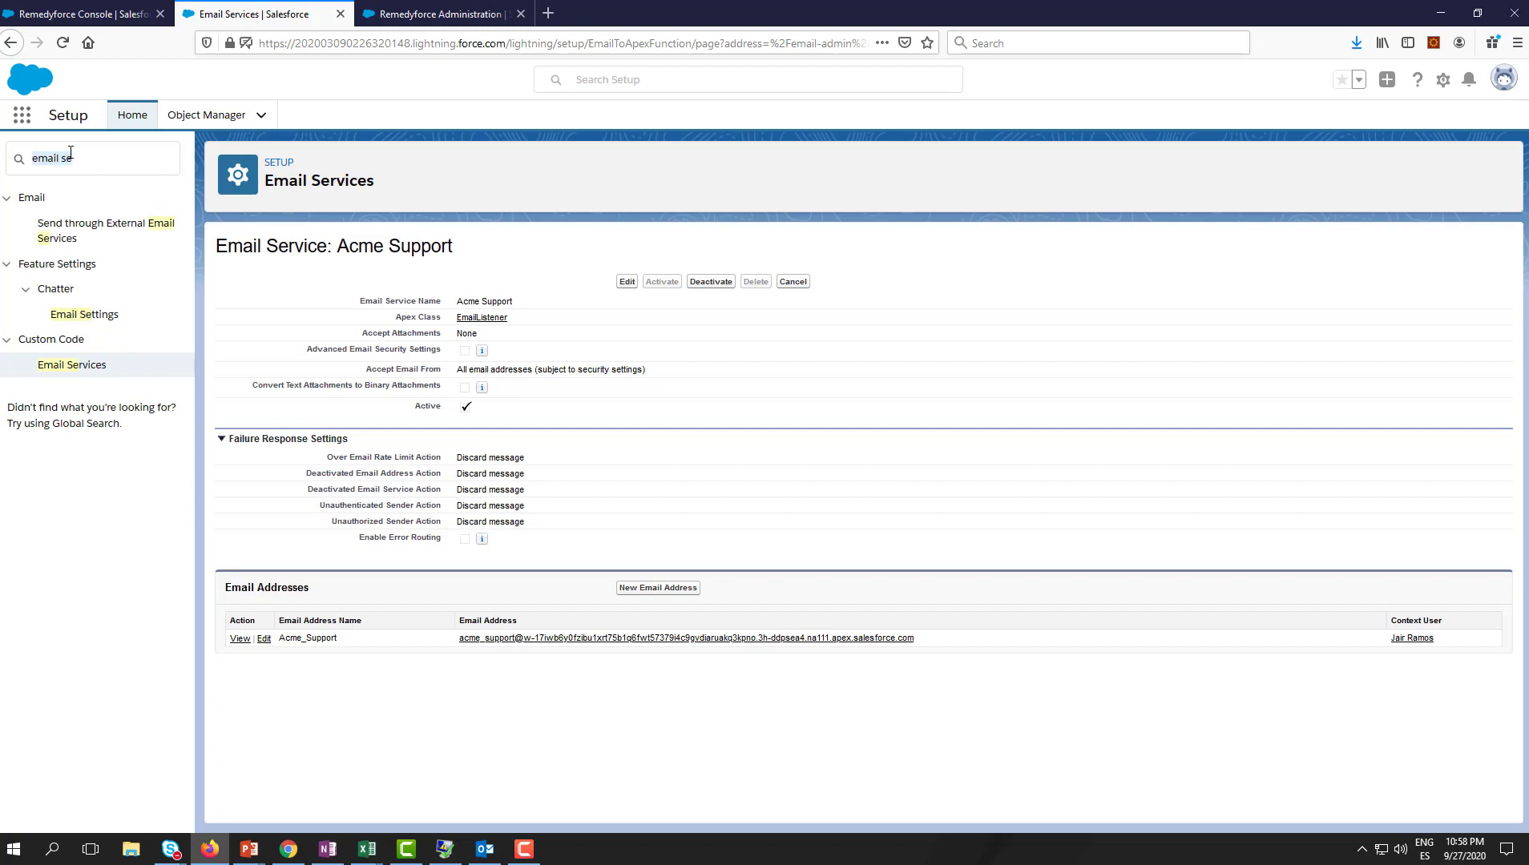
pyautogui.press('BackSpace')
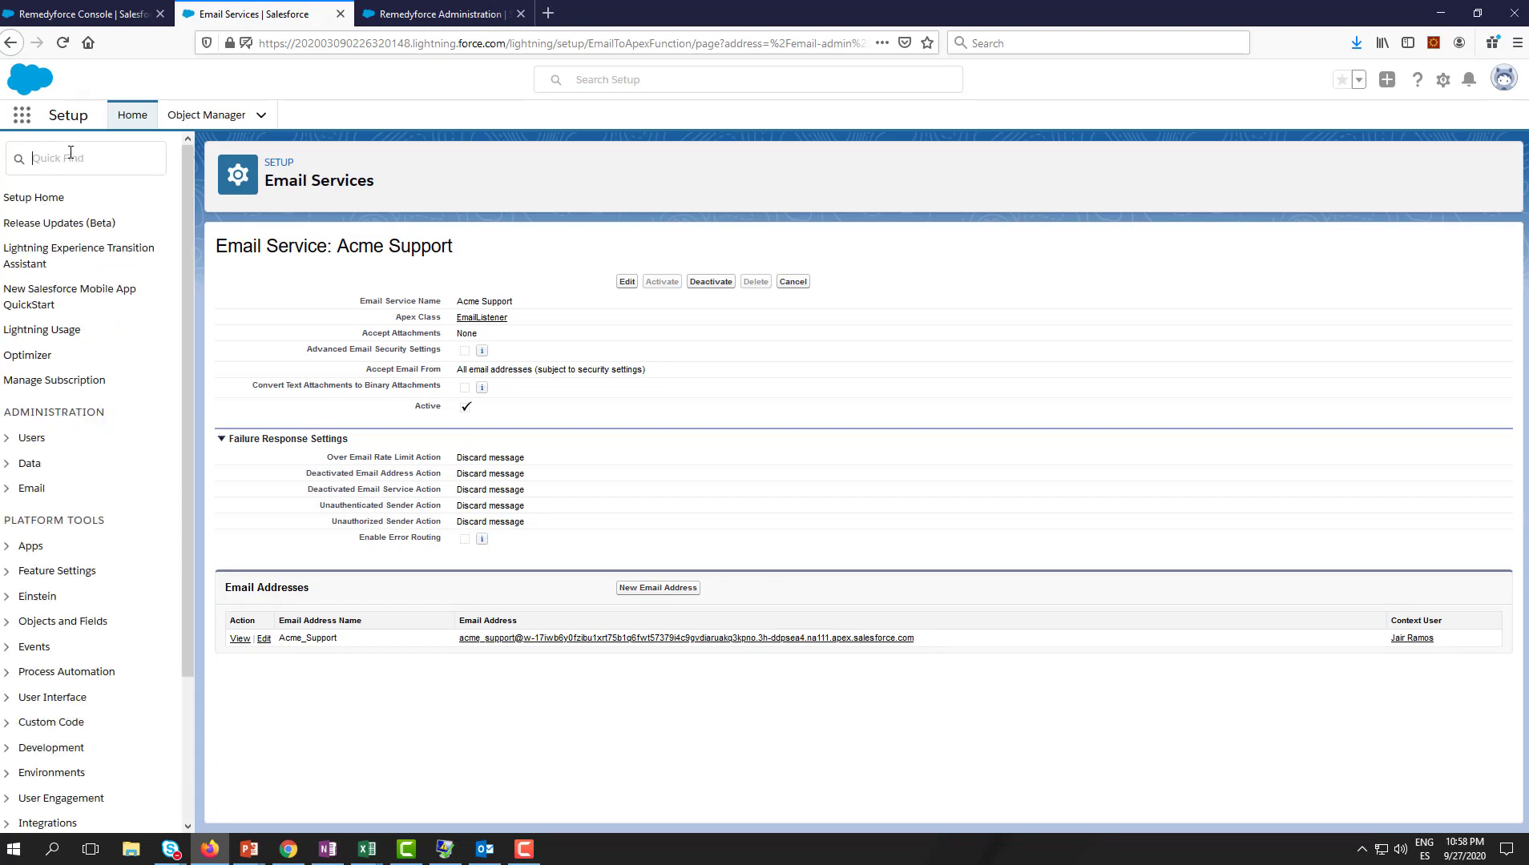
pyautogui.write('obje')
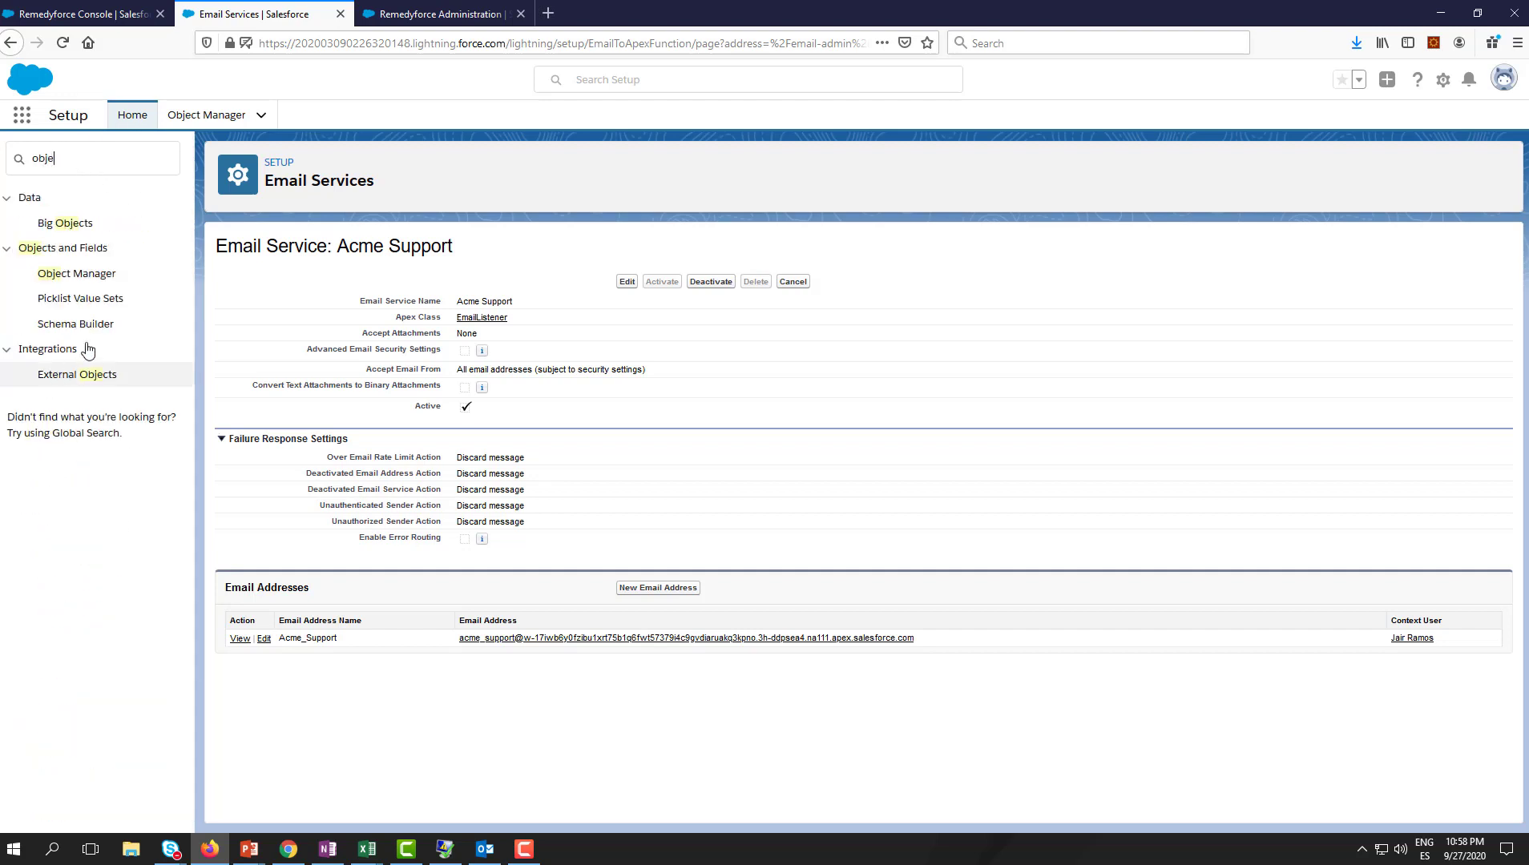
pyautogui.click(74, 277)
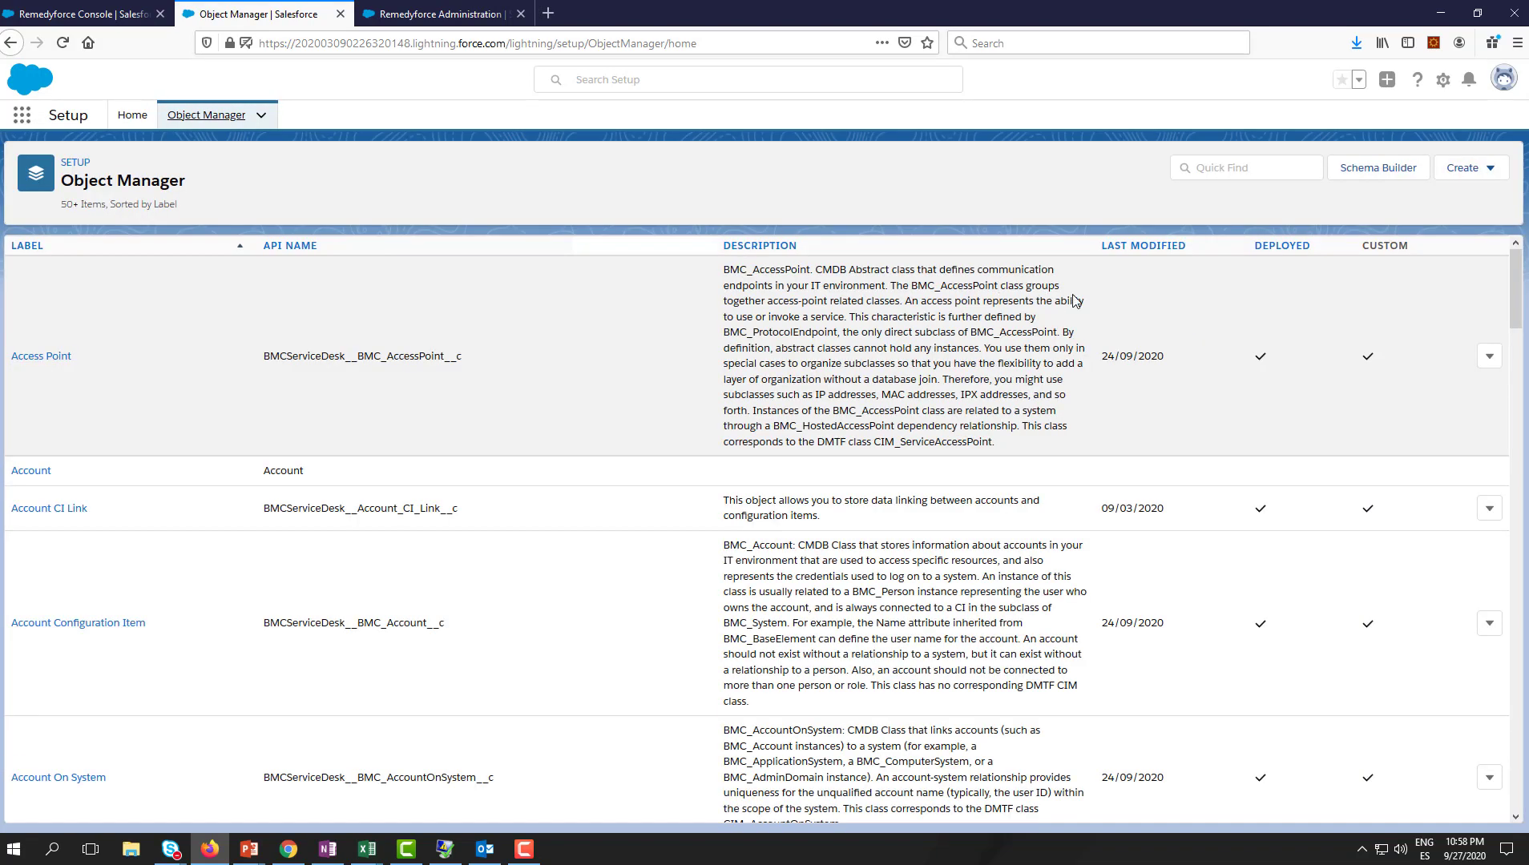
# Find the Incident object in the Object Manager and open its Column Headers field set for editing
pyautogui.click(1240, 169)
pyautogui.write('in')
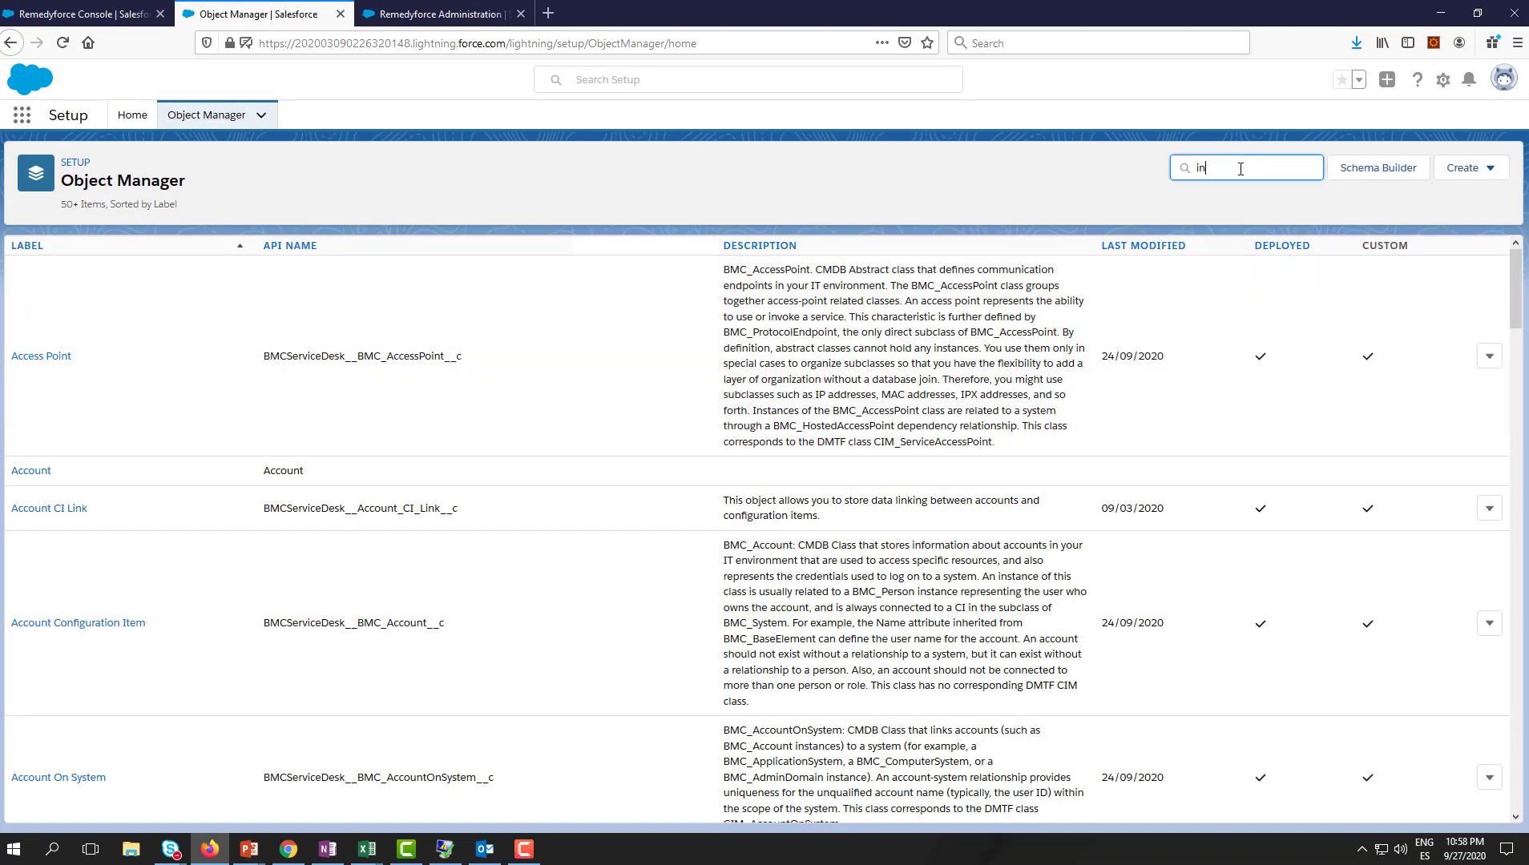
pyautogui.write('ciden')
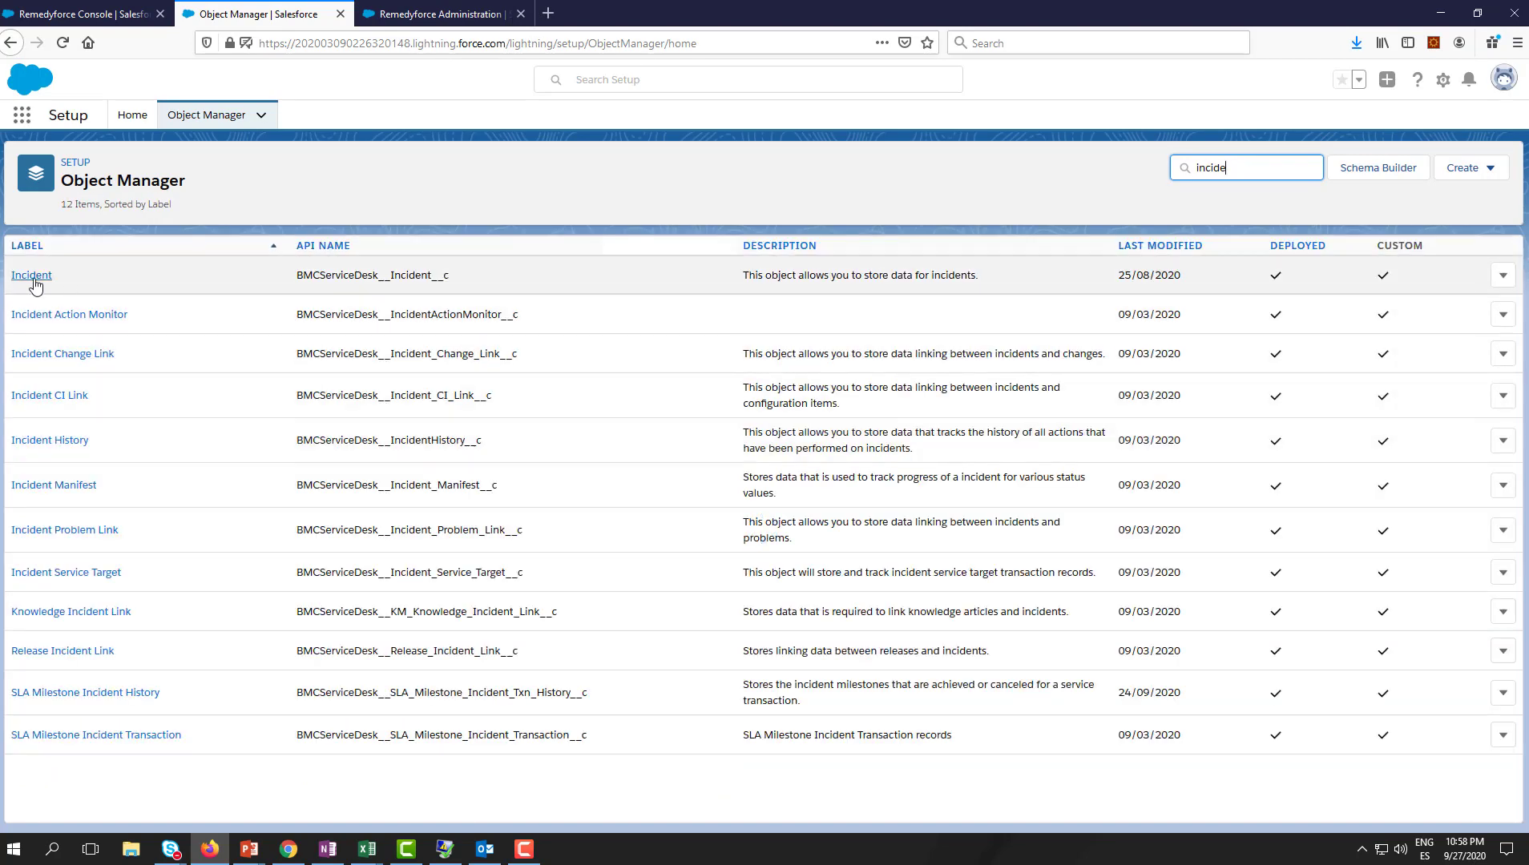
pyautogui.click(29, 280)
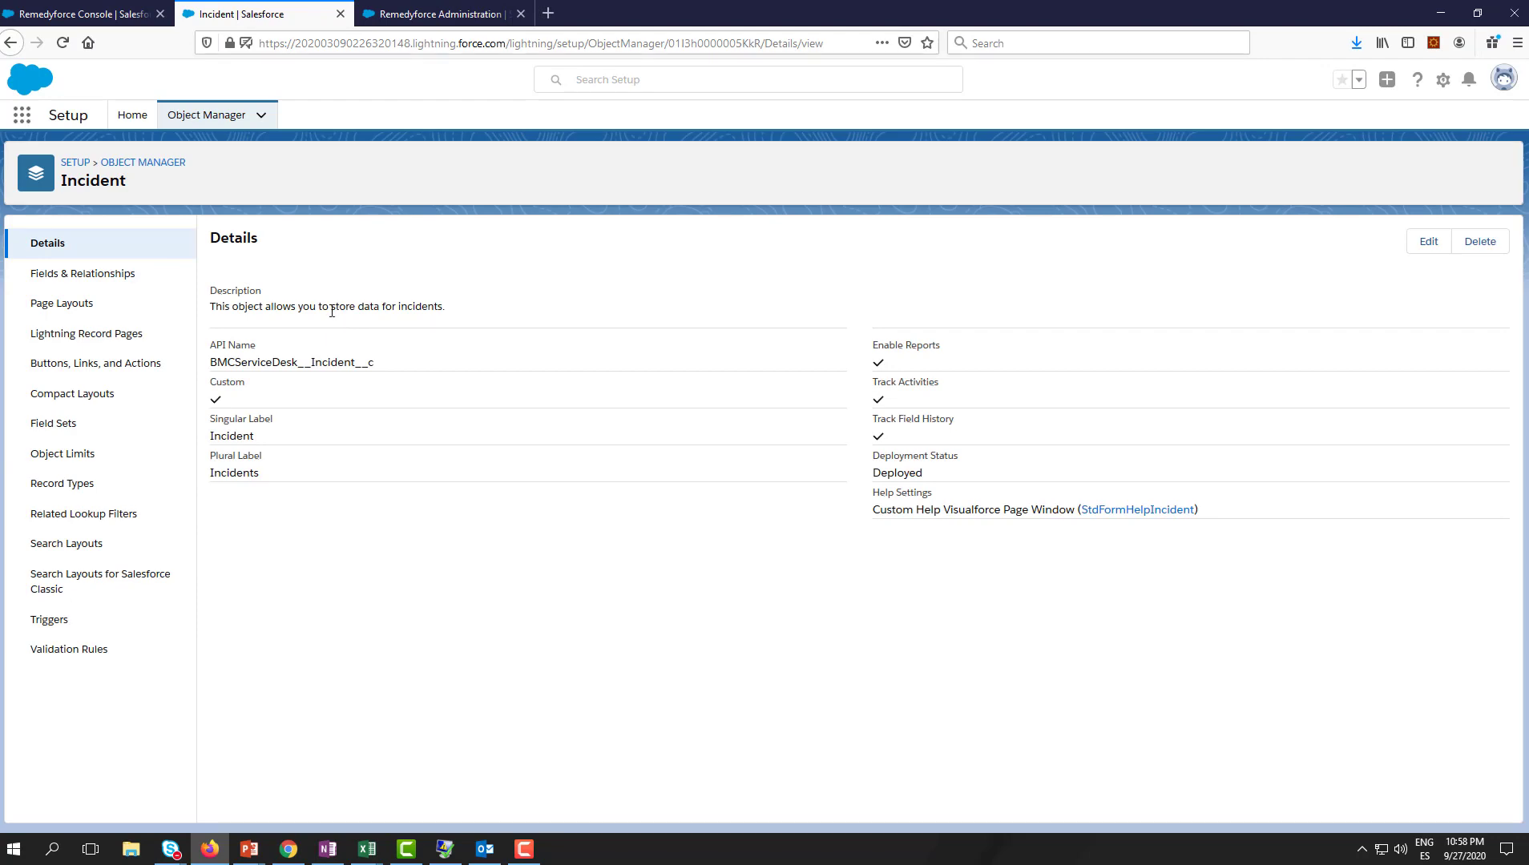
pyautogui.click(64, 424)
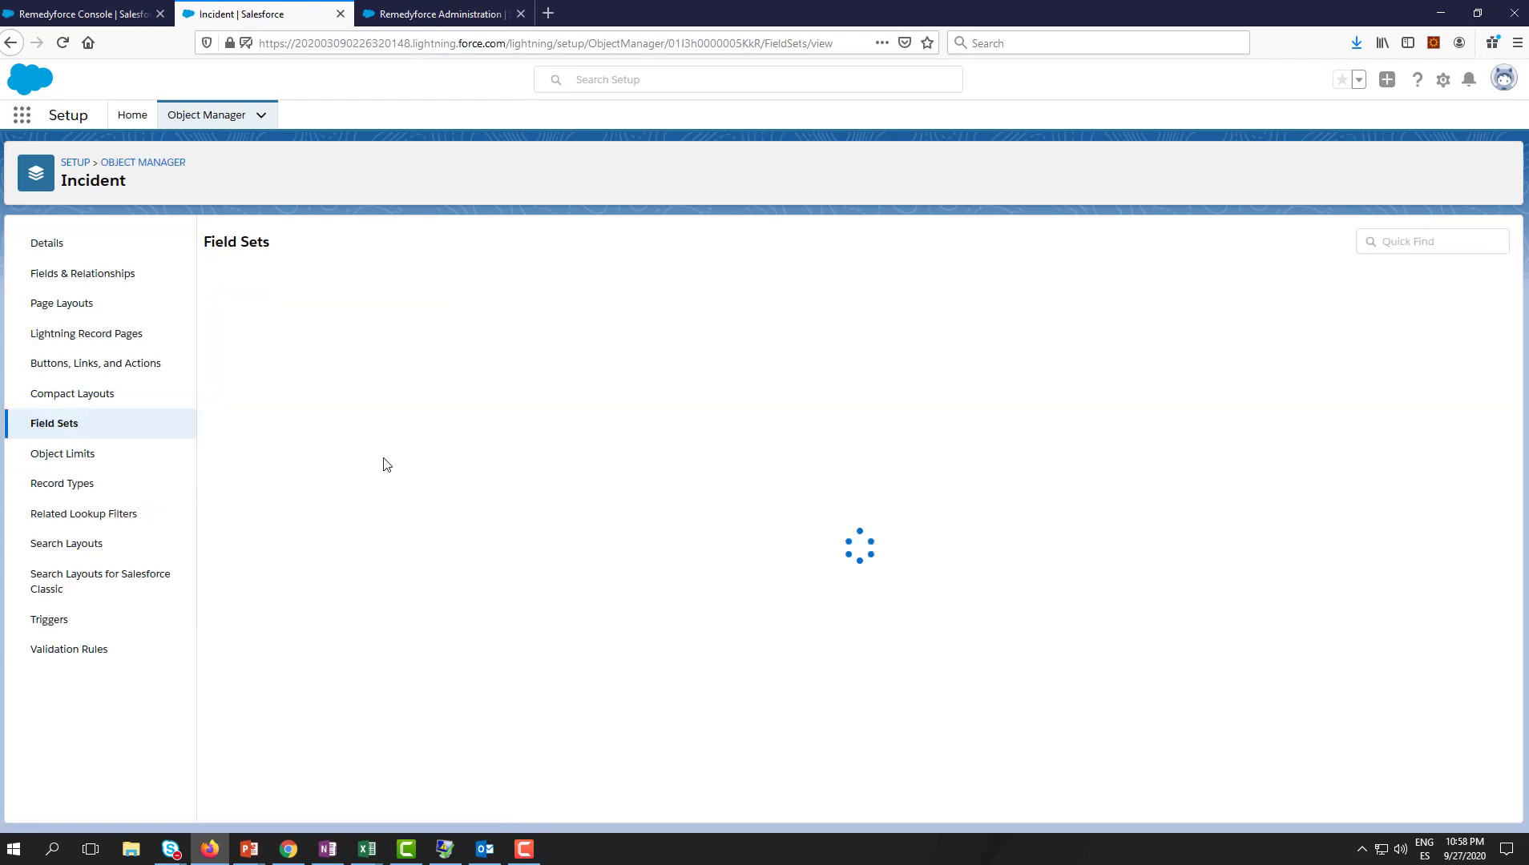
pyautogui.click(272, 599)
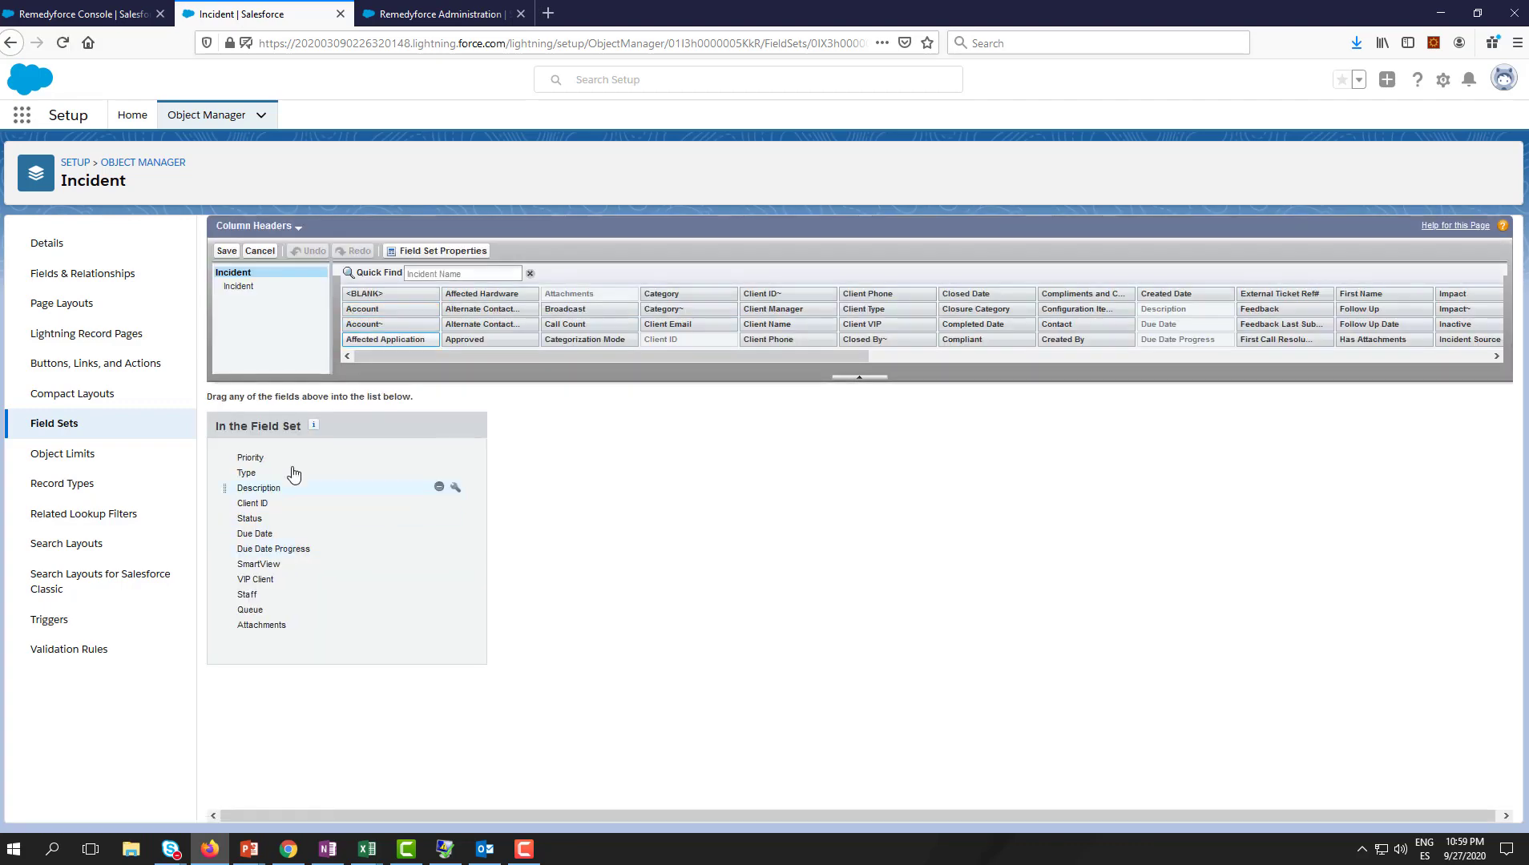
# Look through the selected columns of the Remedyforce Console's incident list to compare them with the field set
pyautogui.click(80, 14)
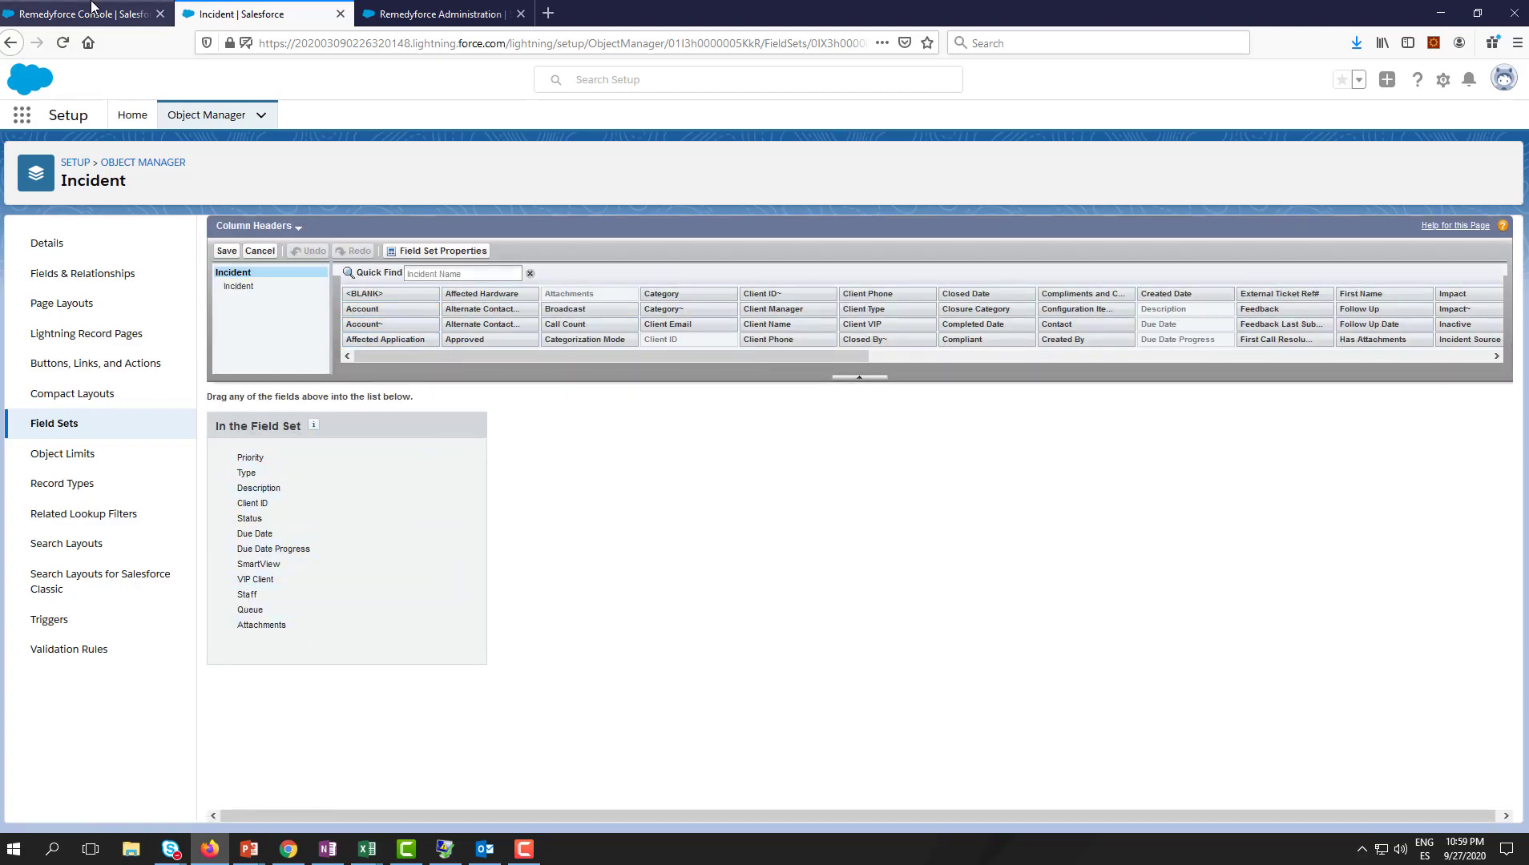
pyautogui.click(1476, 207)
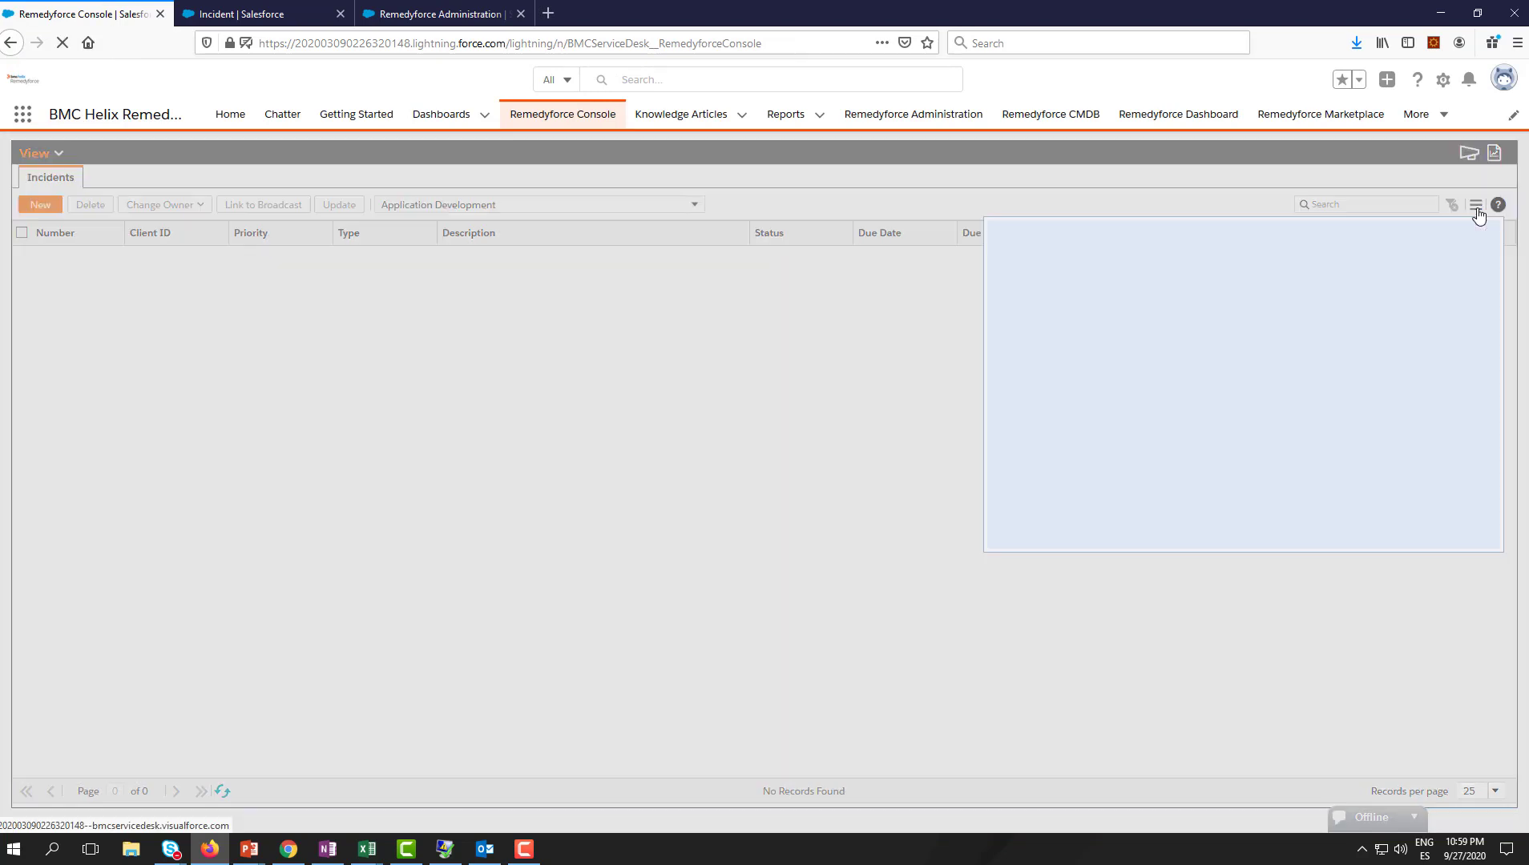
pyautogui.scroll(-2, 1304, 337)
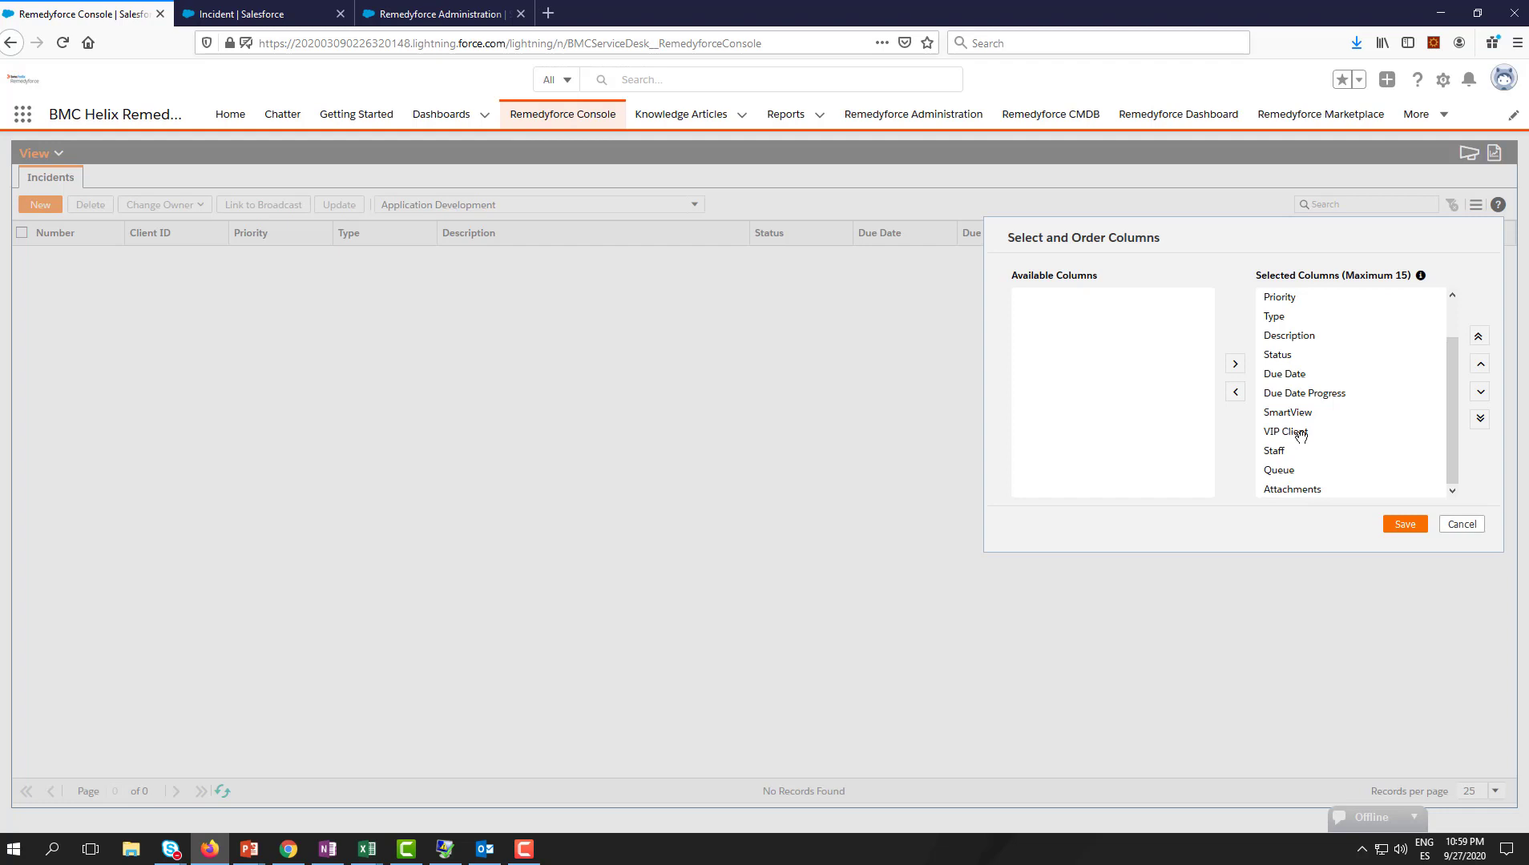
# Remove VIP Client from the Incident object's Column Headers field set, save it, and check the column selection in the reloaded Remedyforce Console
pyautogui.click(240, 14)
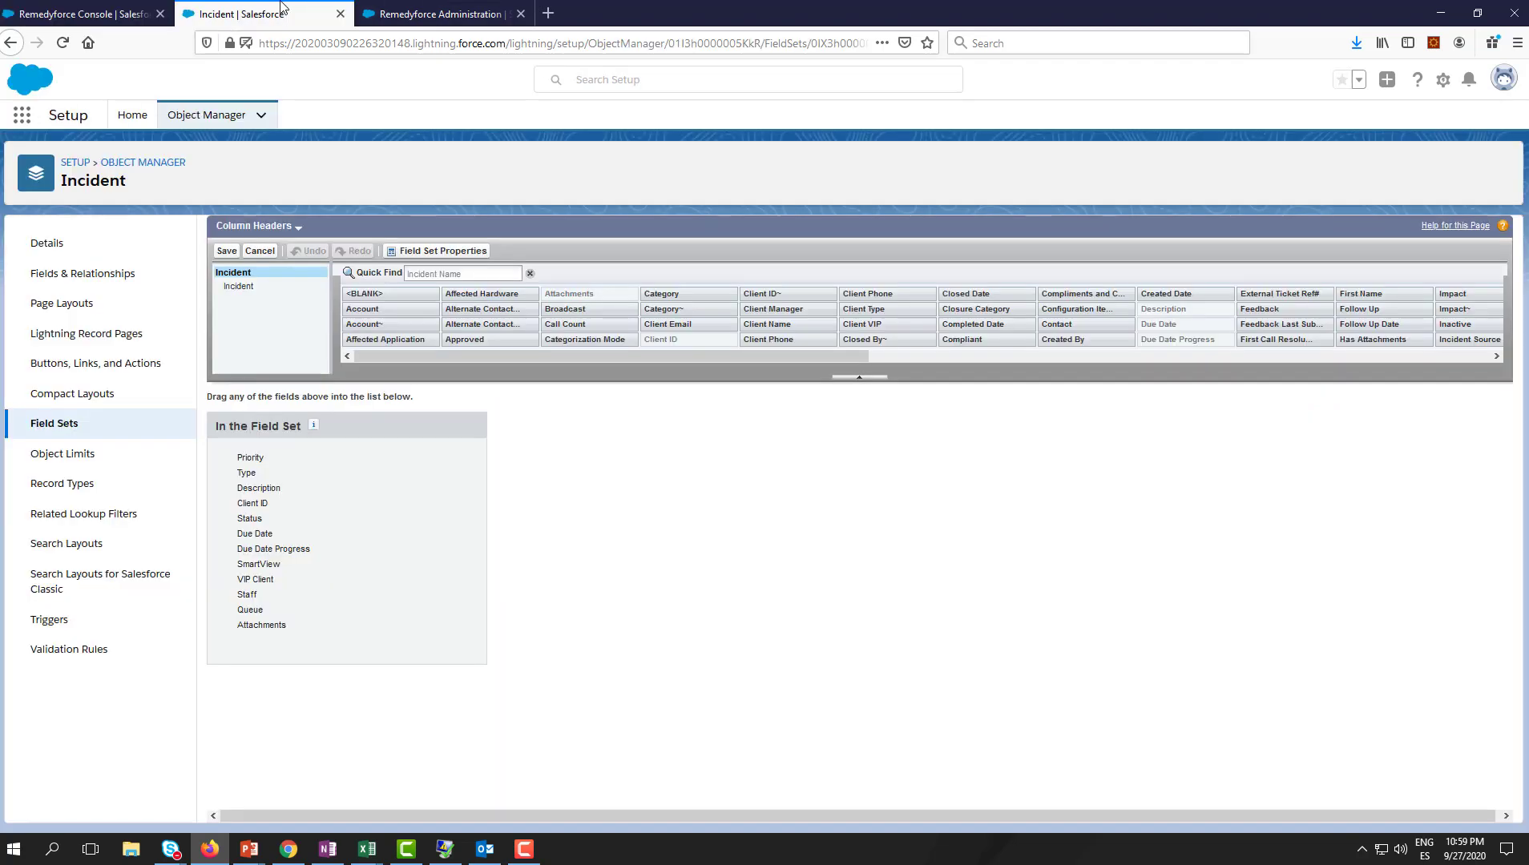
pyautogui.moveTo(277, 578); pyautogui.dragTo(424, 333)
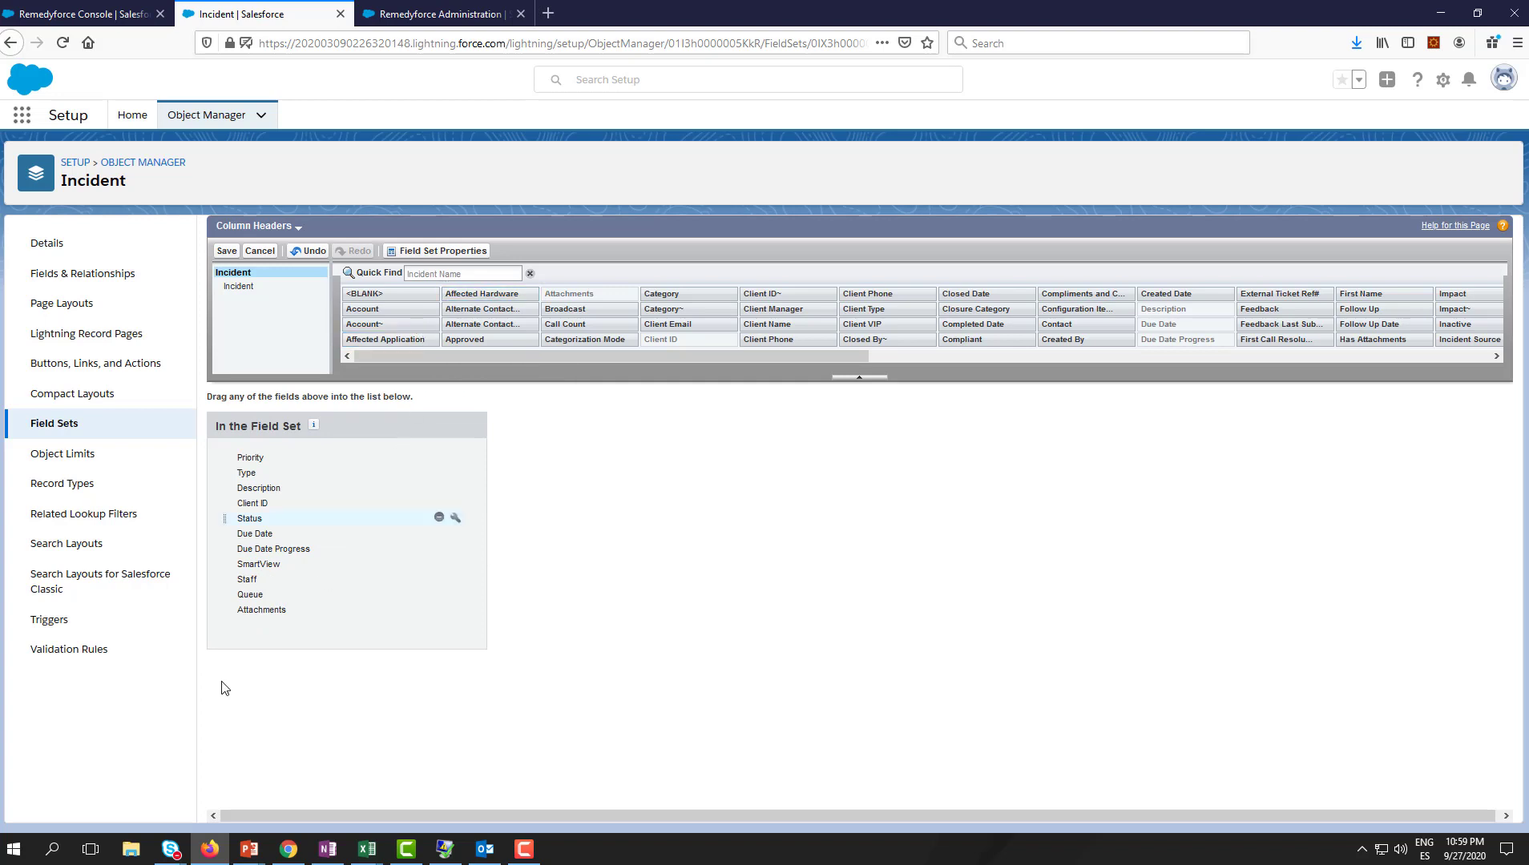
pyautogui.click(226, 251)
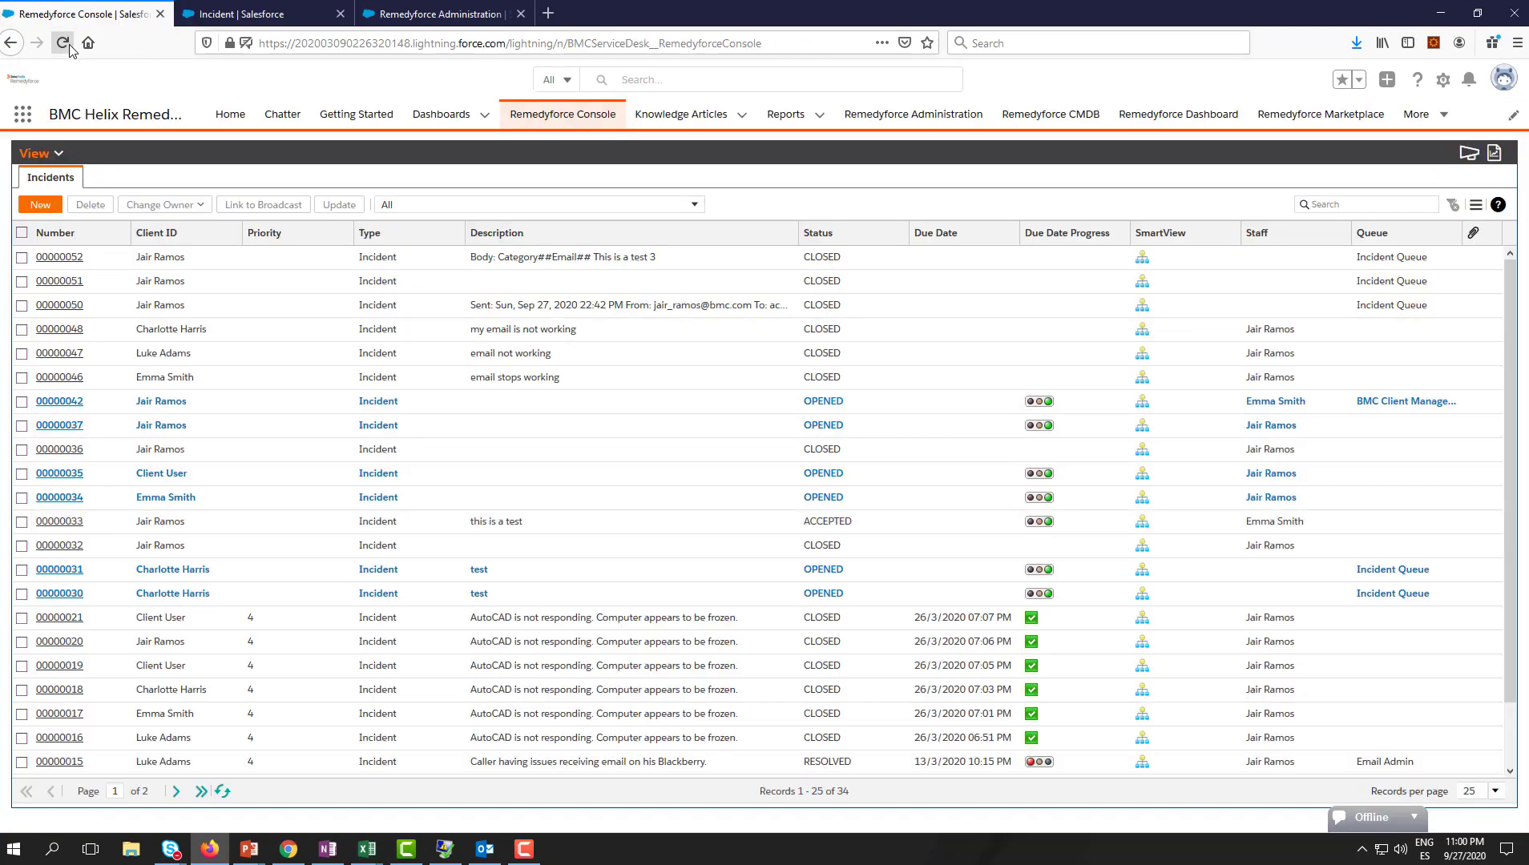
pyautogui.click(64, 43)
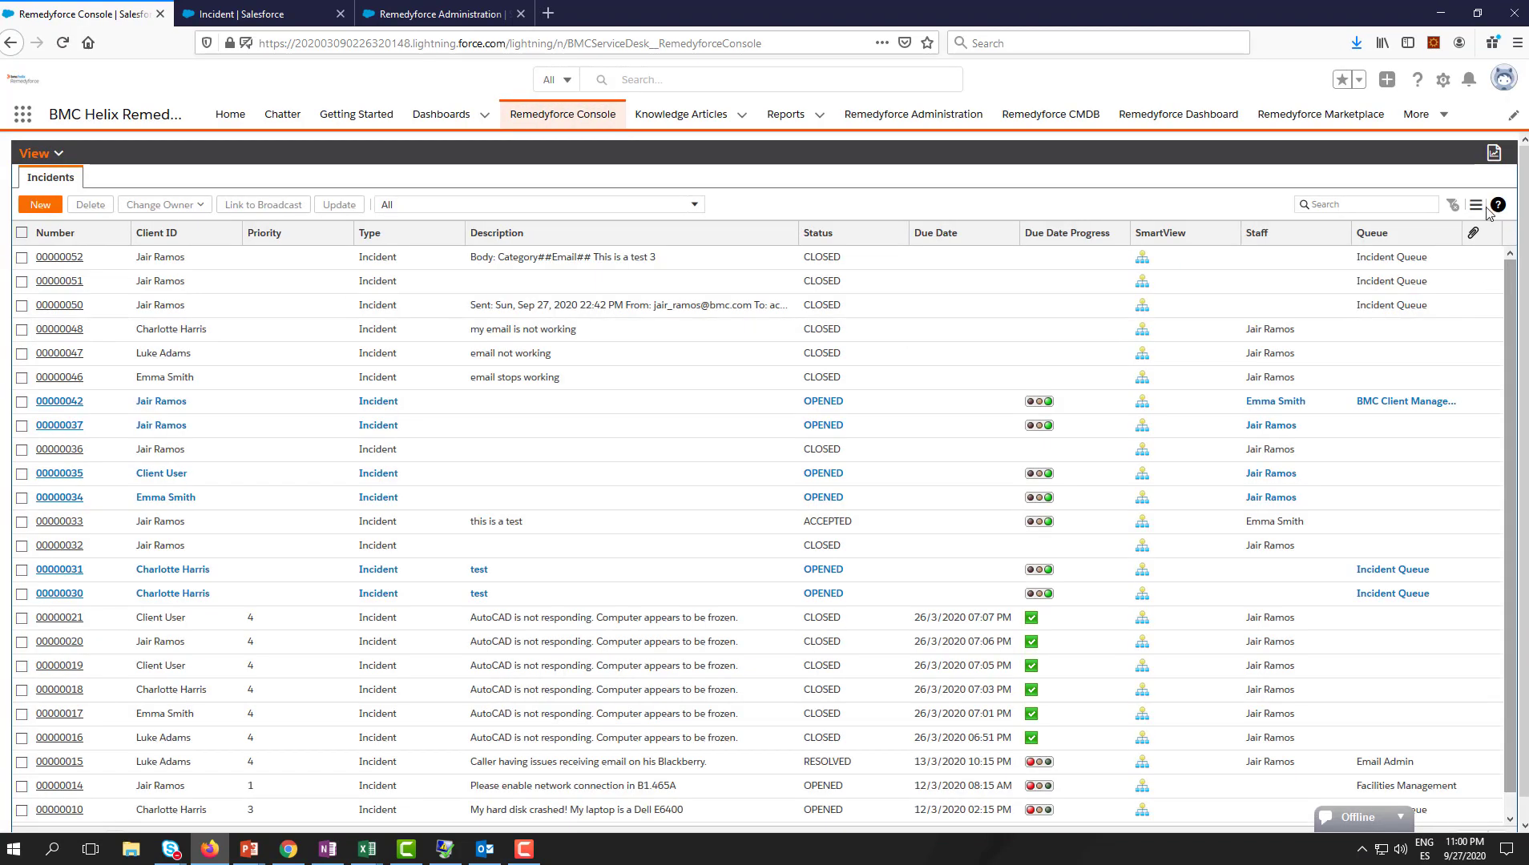
pyautogui.click(1476, 207)
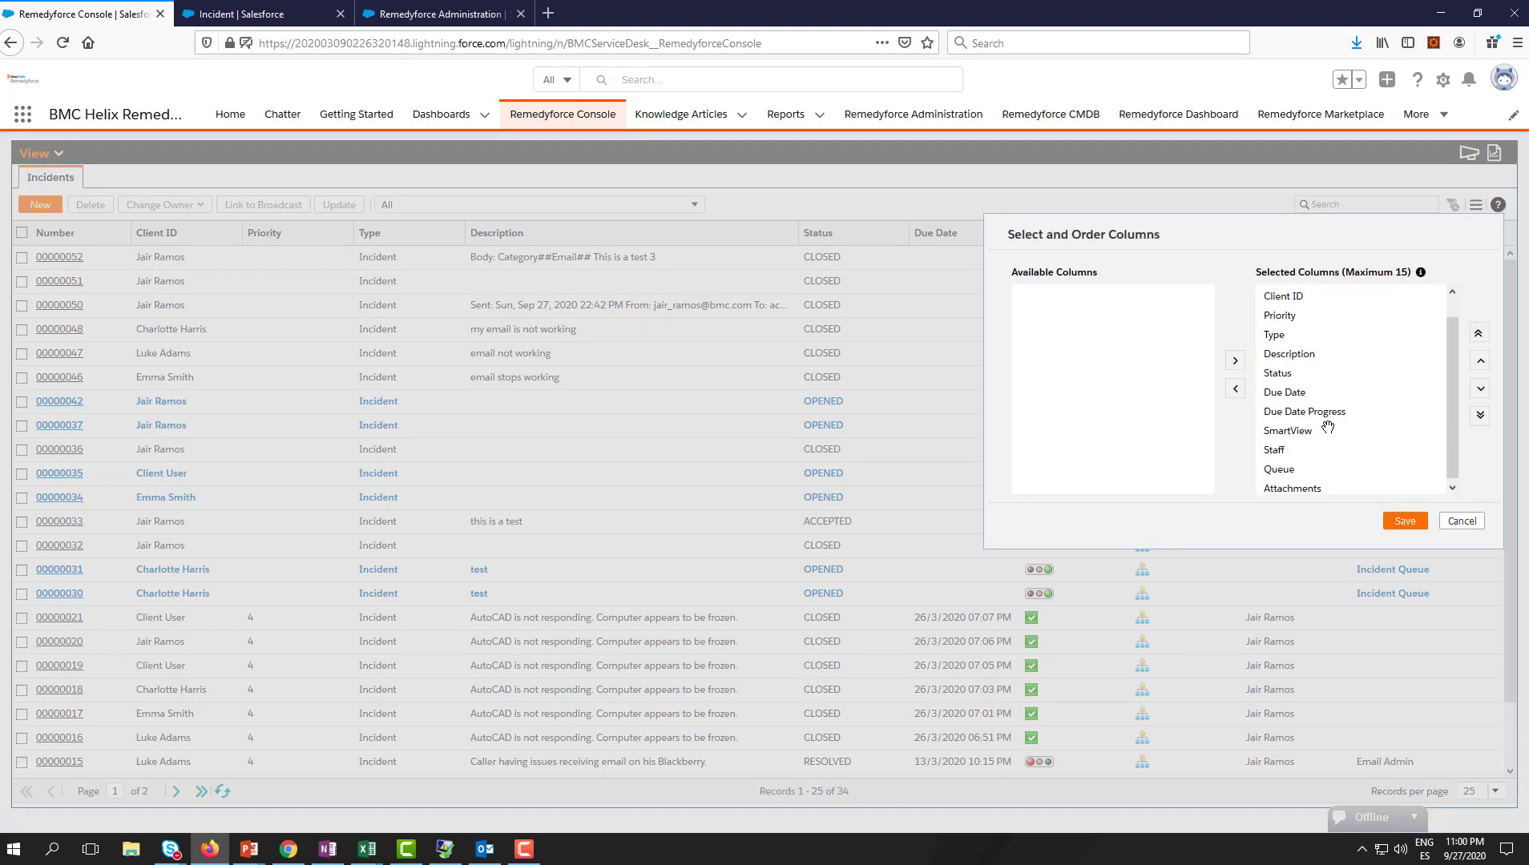
# Close the column selection unchanged and start a new incident list view named Closed Tickets
pyautogui.click(1463, 522)
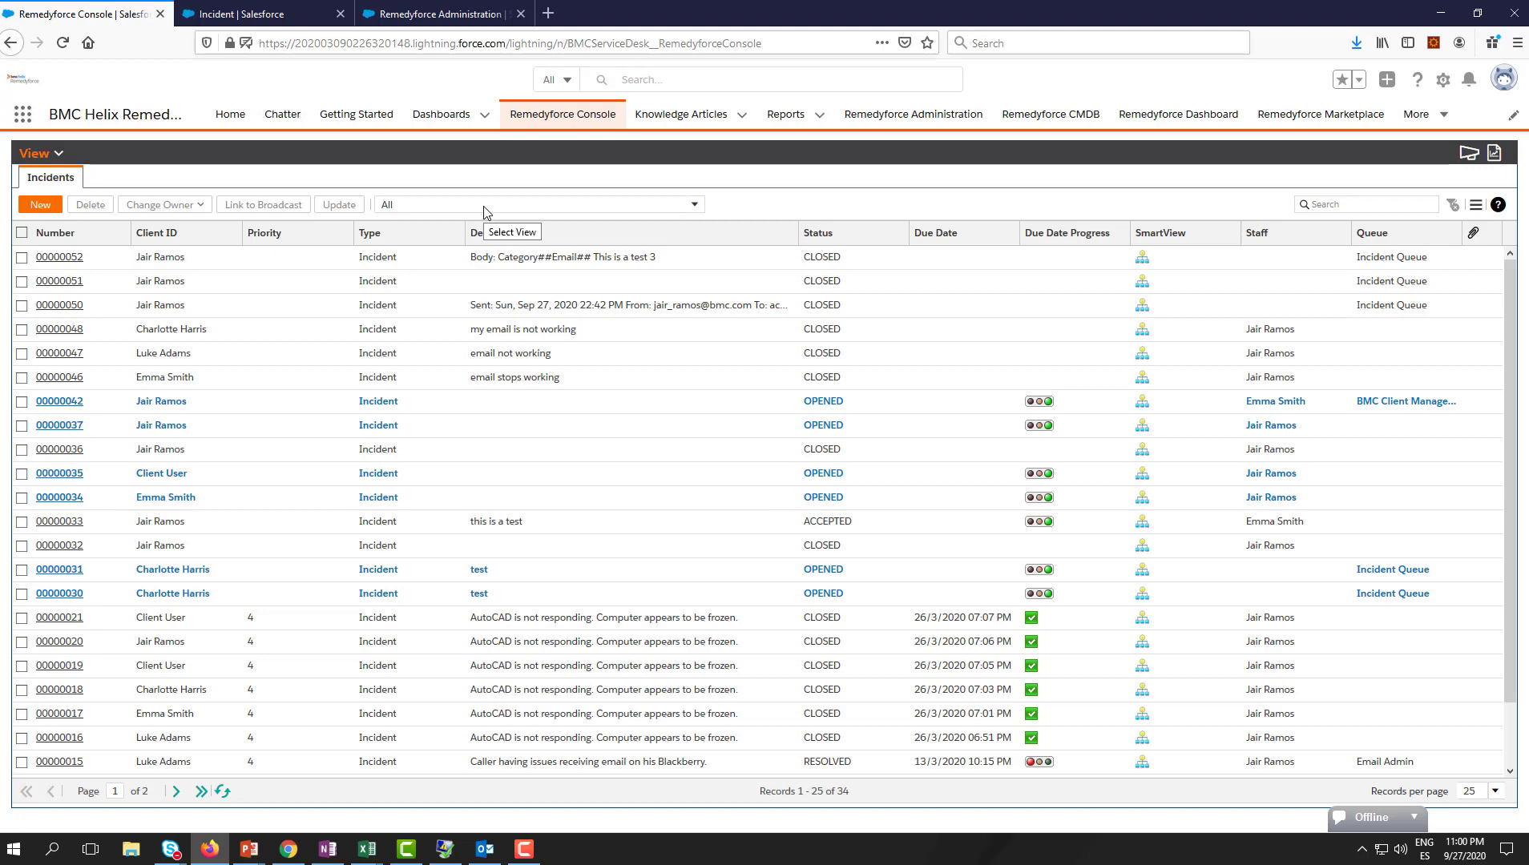
pyautogui.click(463, 8)
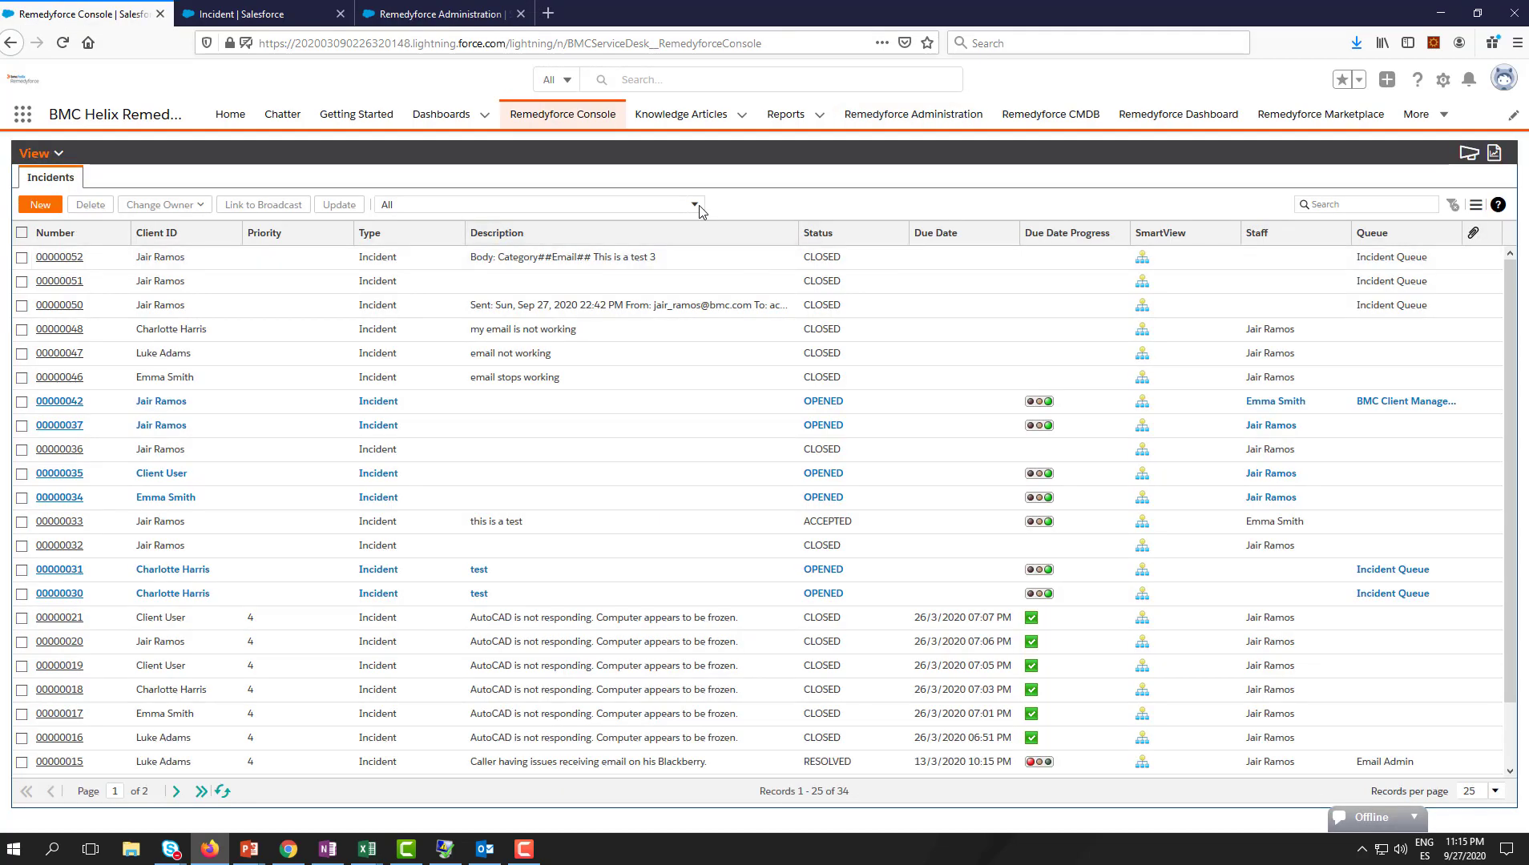
pyautogui.click(696, 206)
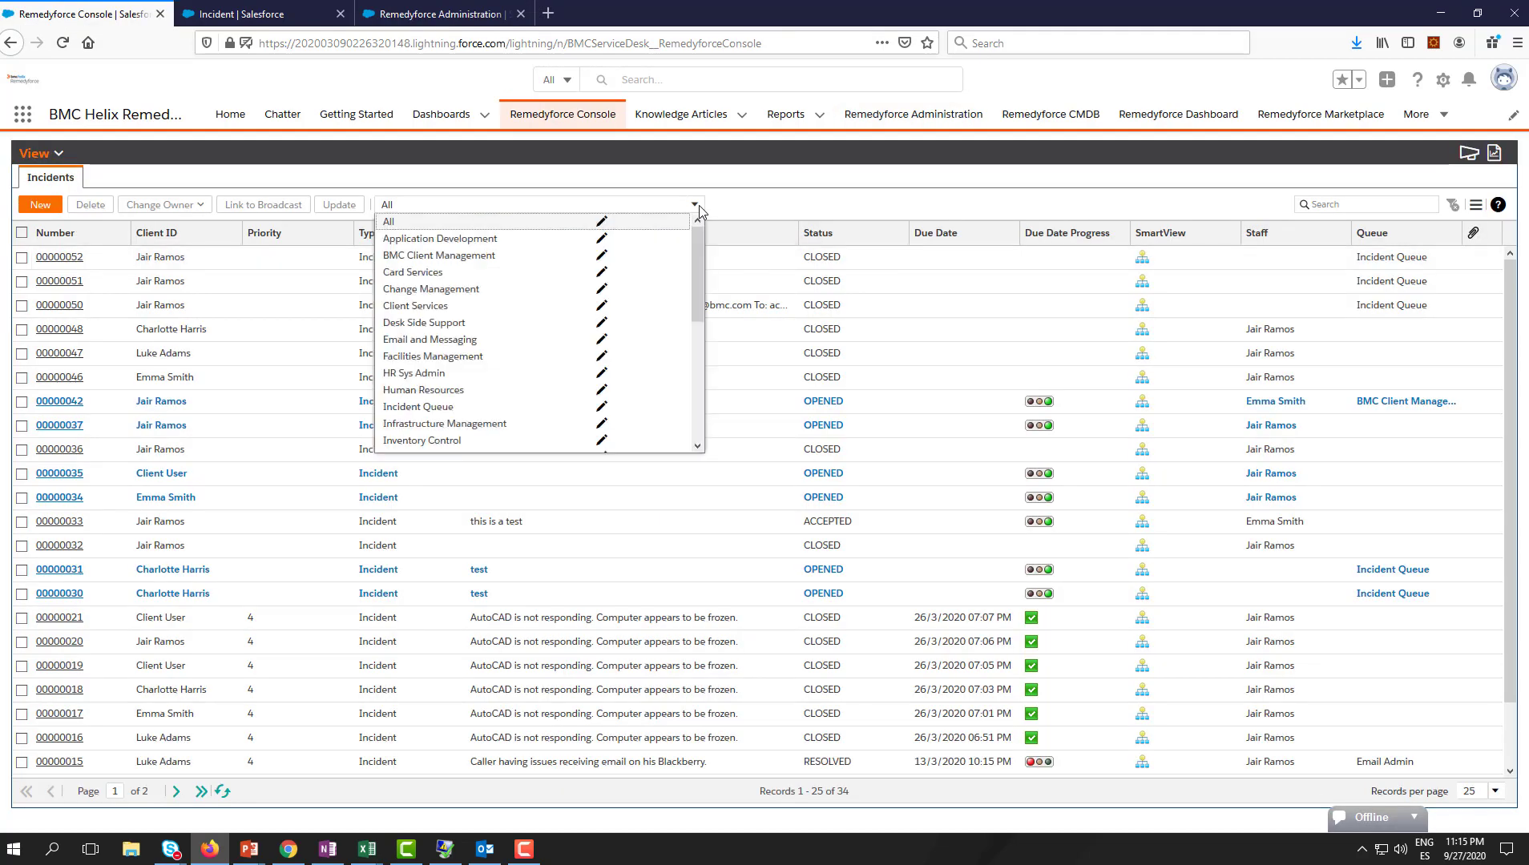
pyautogui.scroll(-8, 507, 339)
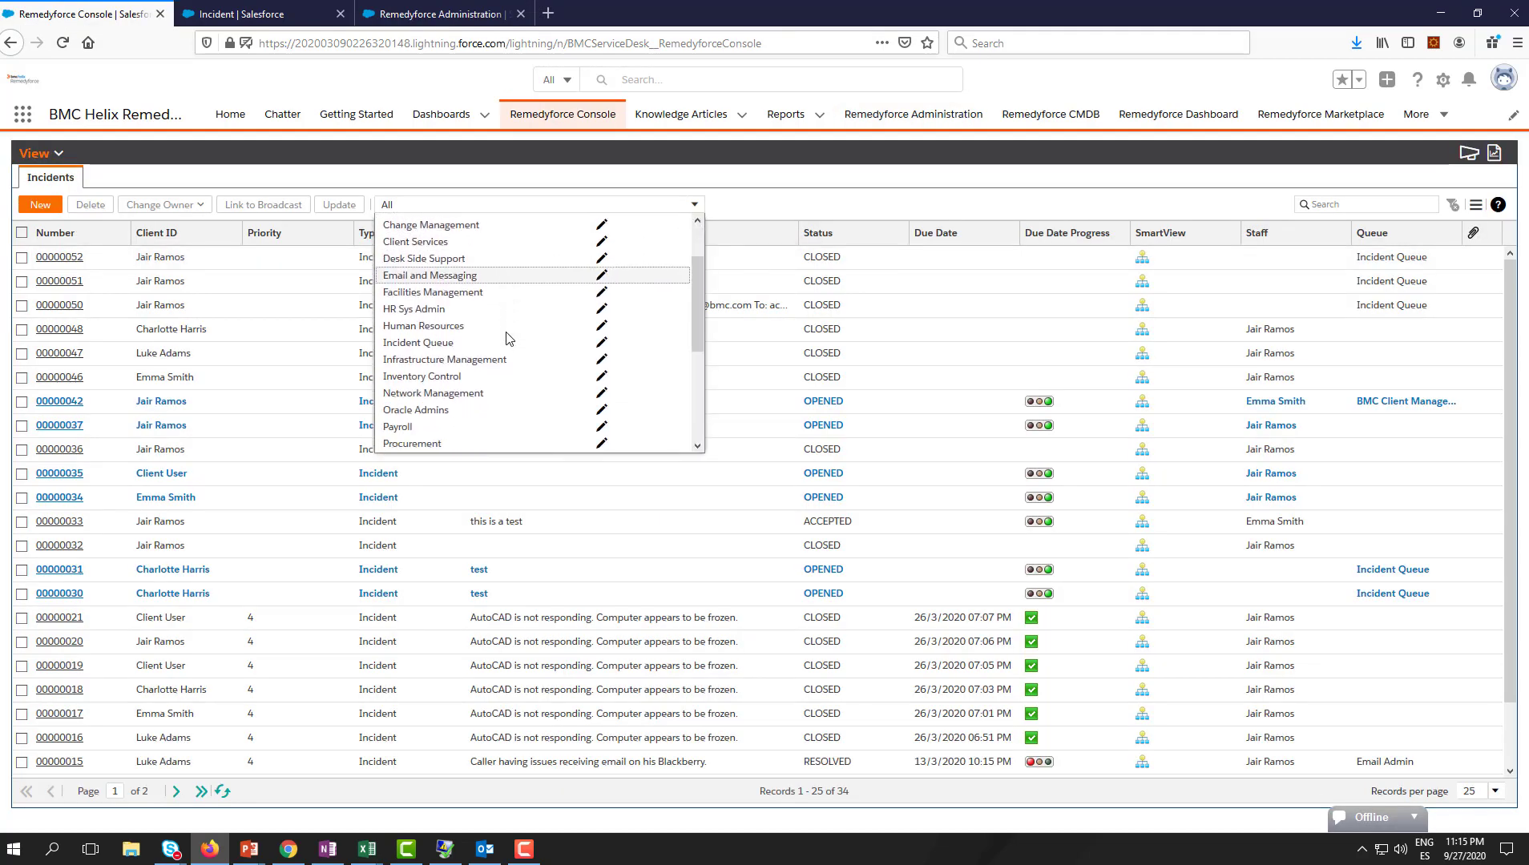
pyautogui.click(601, 446)
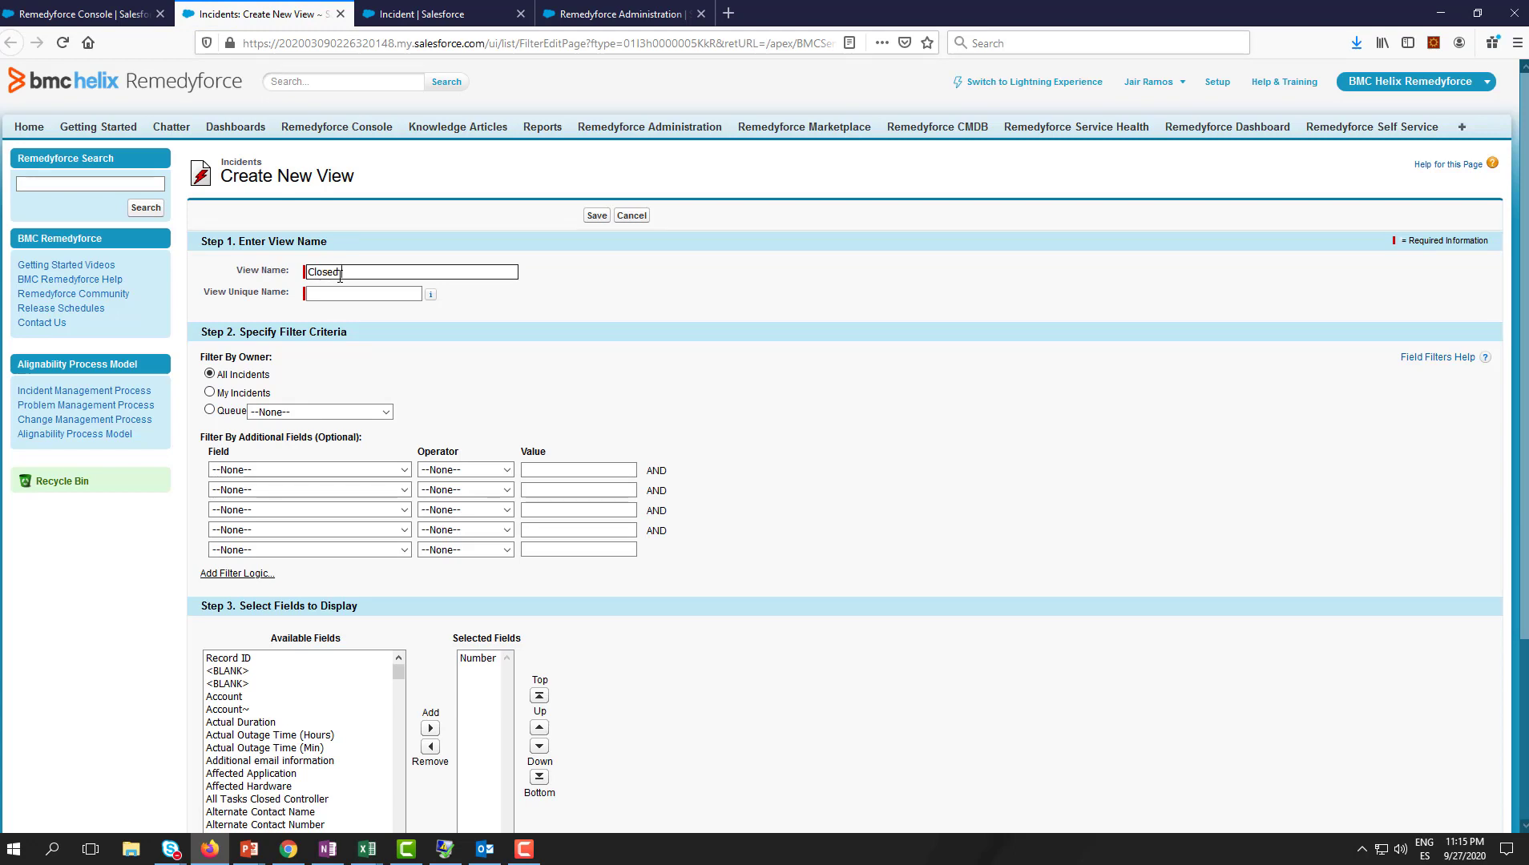
pyautogui.write('Tickets')
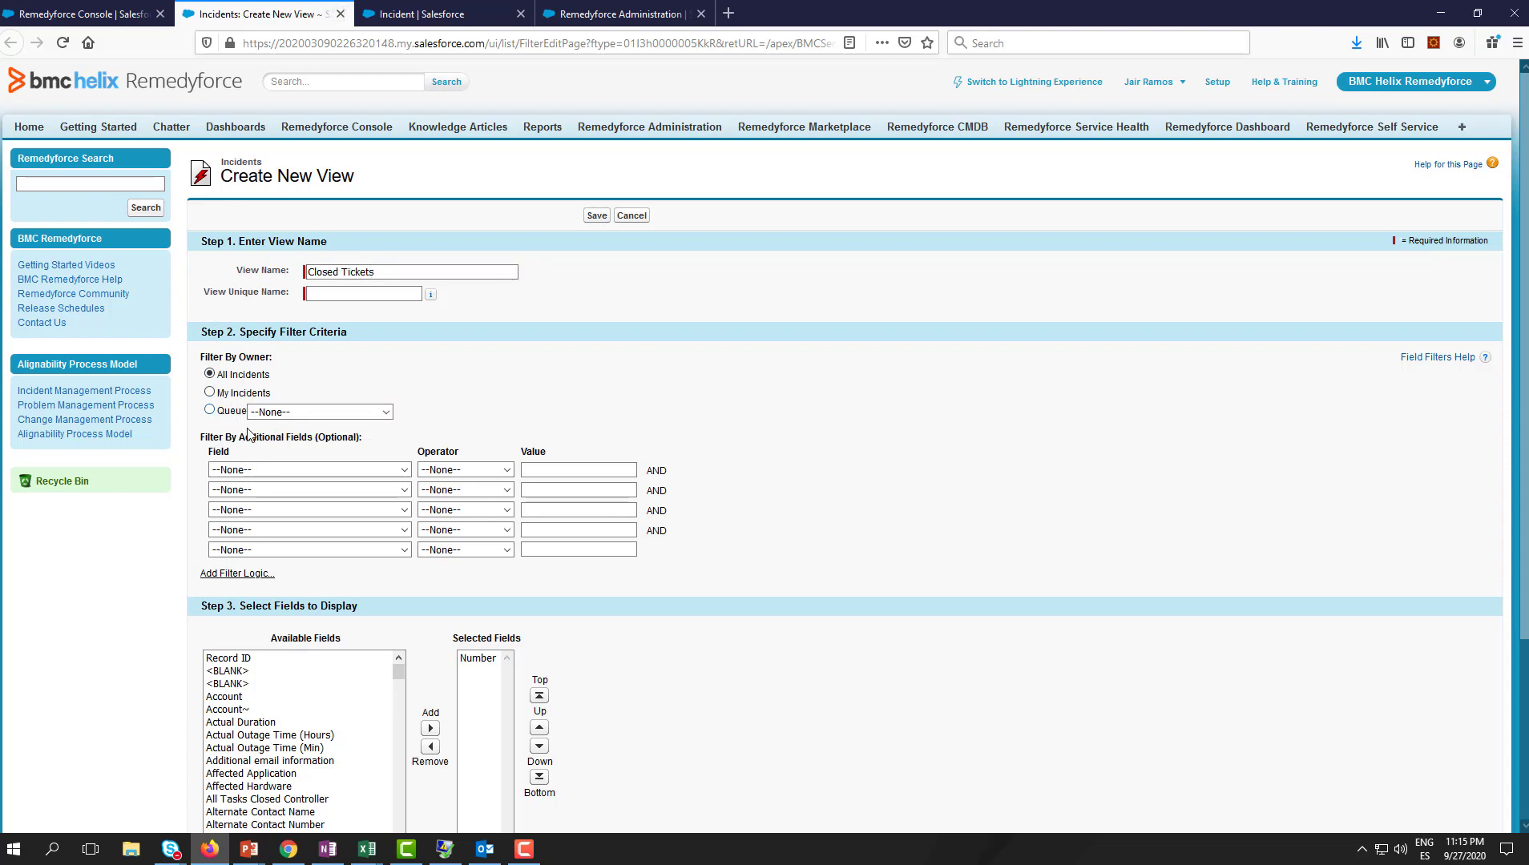
# Filter the new view to incidents whose State Open field equals False
pyautogui.scroll(-2, 249, 433)
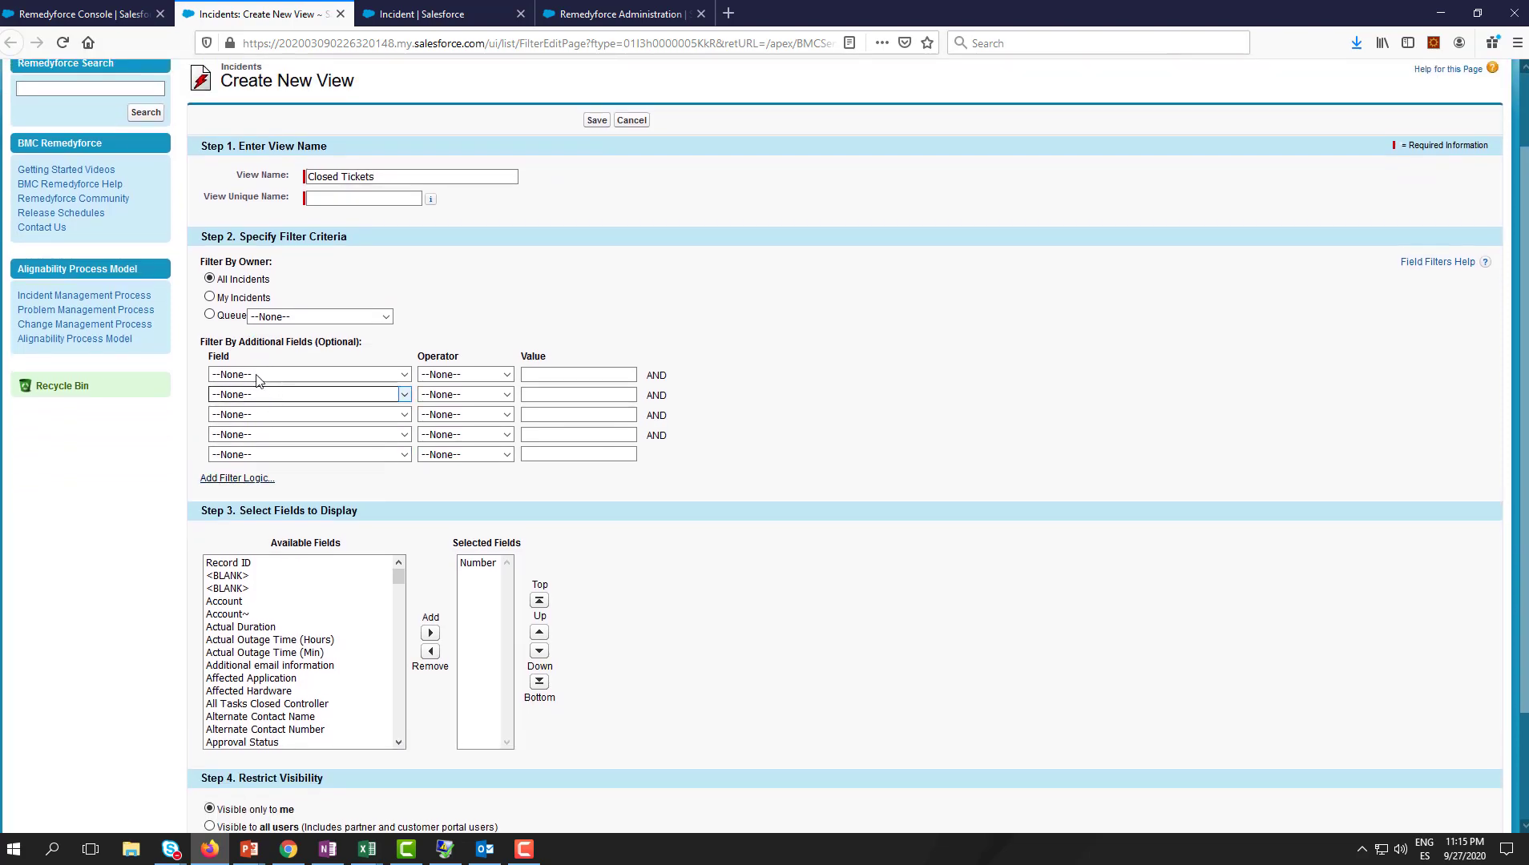
pyautogui.click(253, 375)
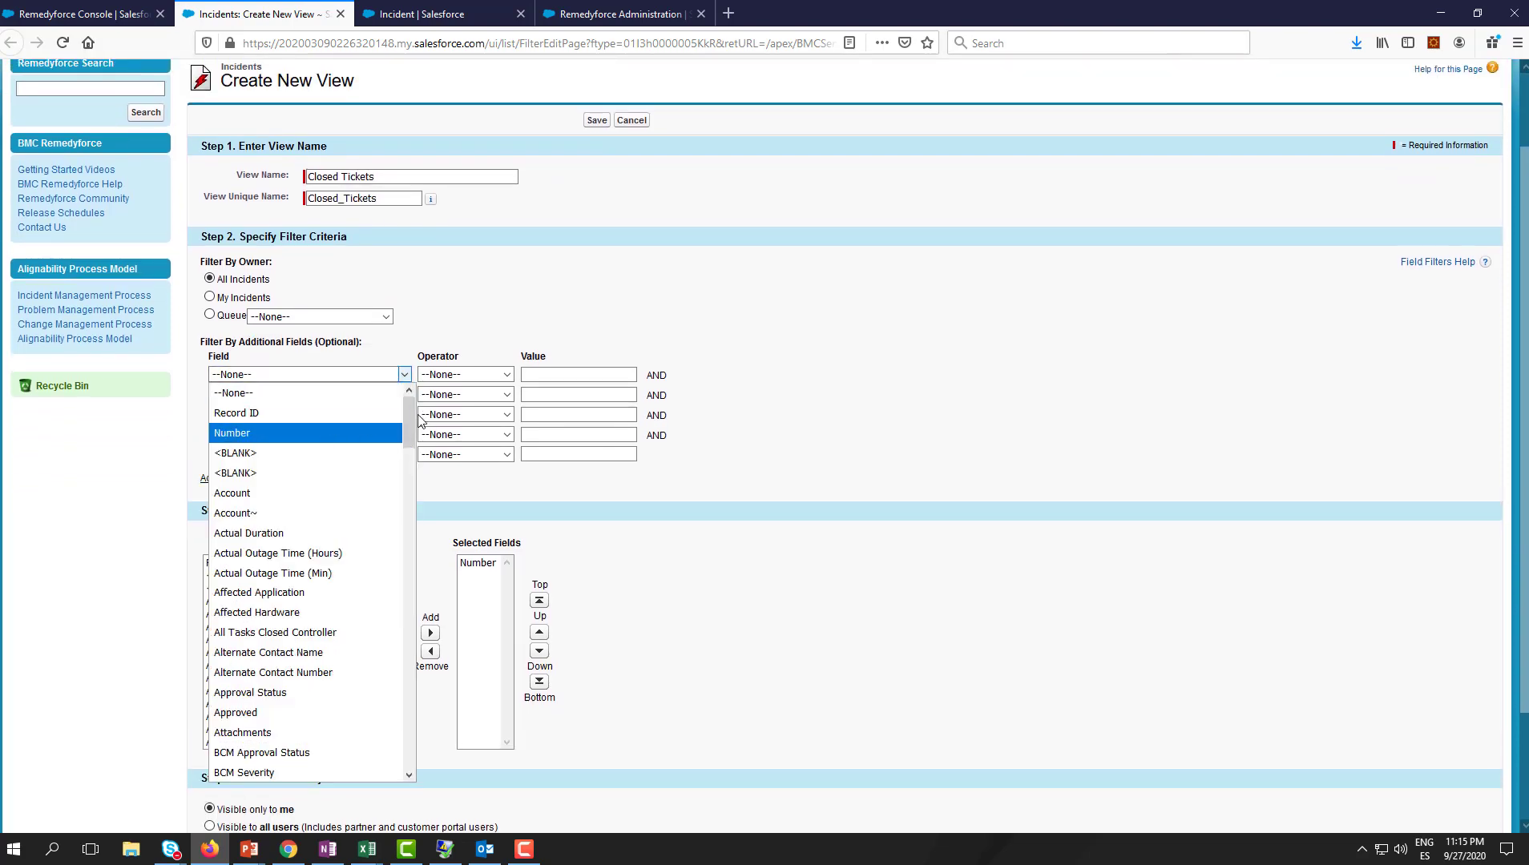
pyautogui.moveTo(410, 423); pyautogui.dragTo(407, 645)
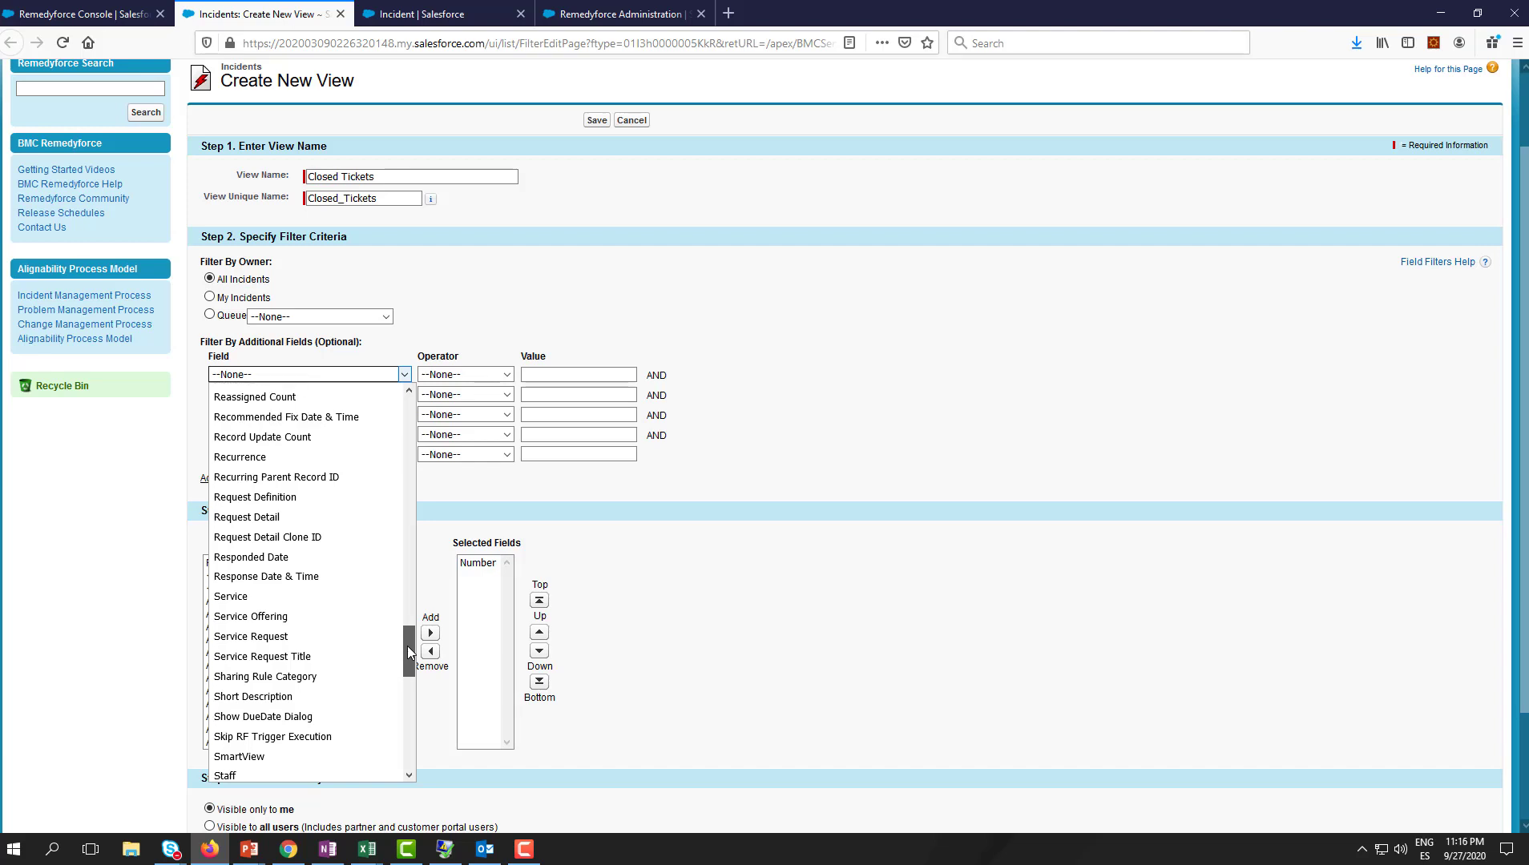
pyautogui.scroll(-1, 407, 653)
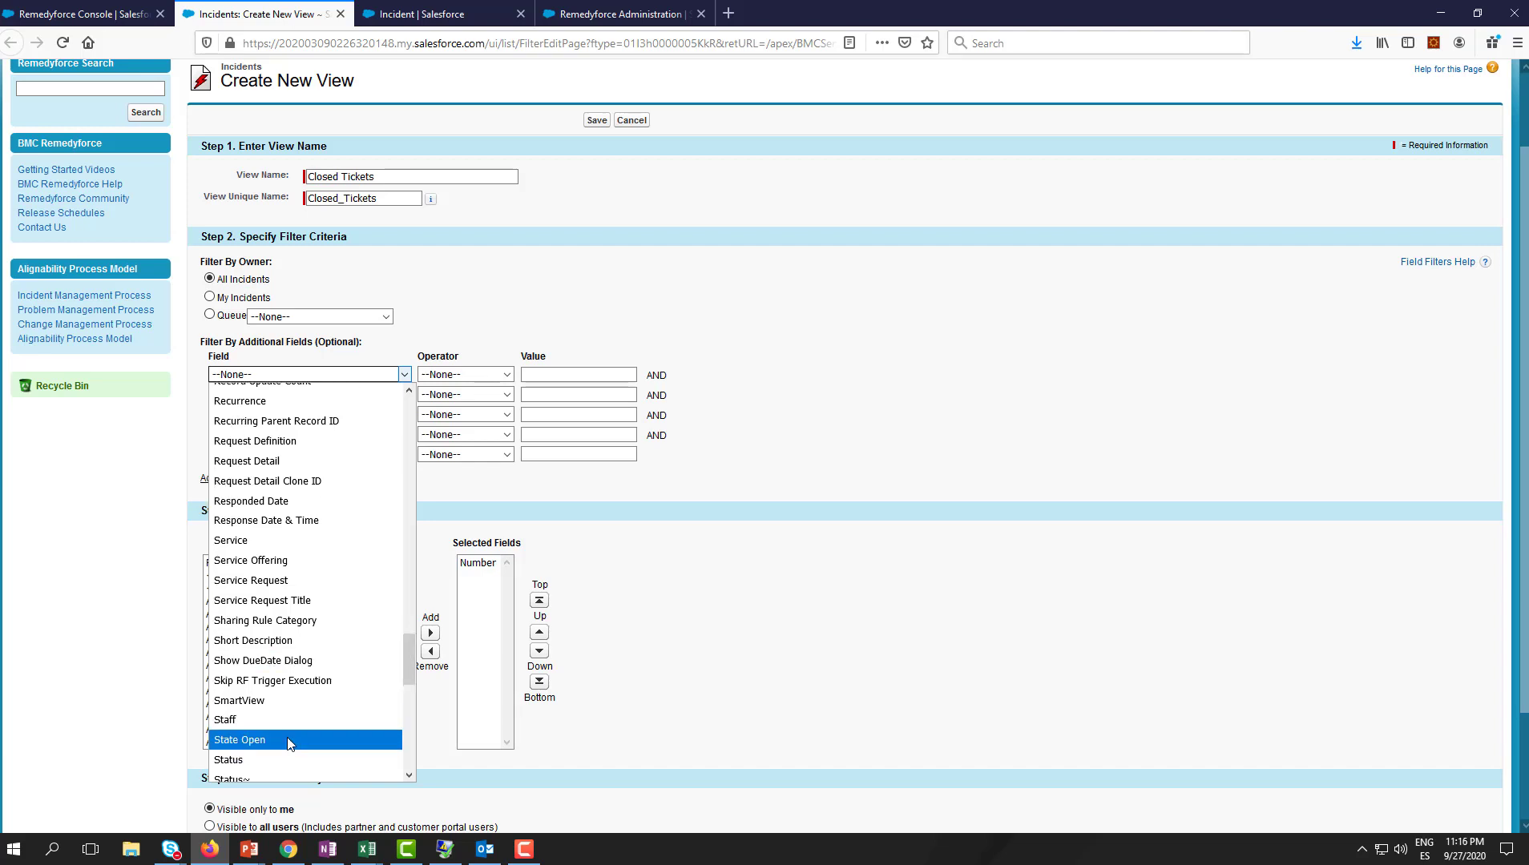
pyautogui.click(289, 741)
pyautogui.click(650, 374)
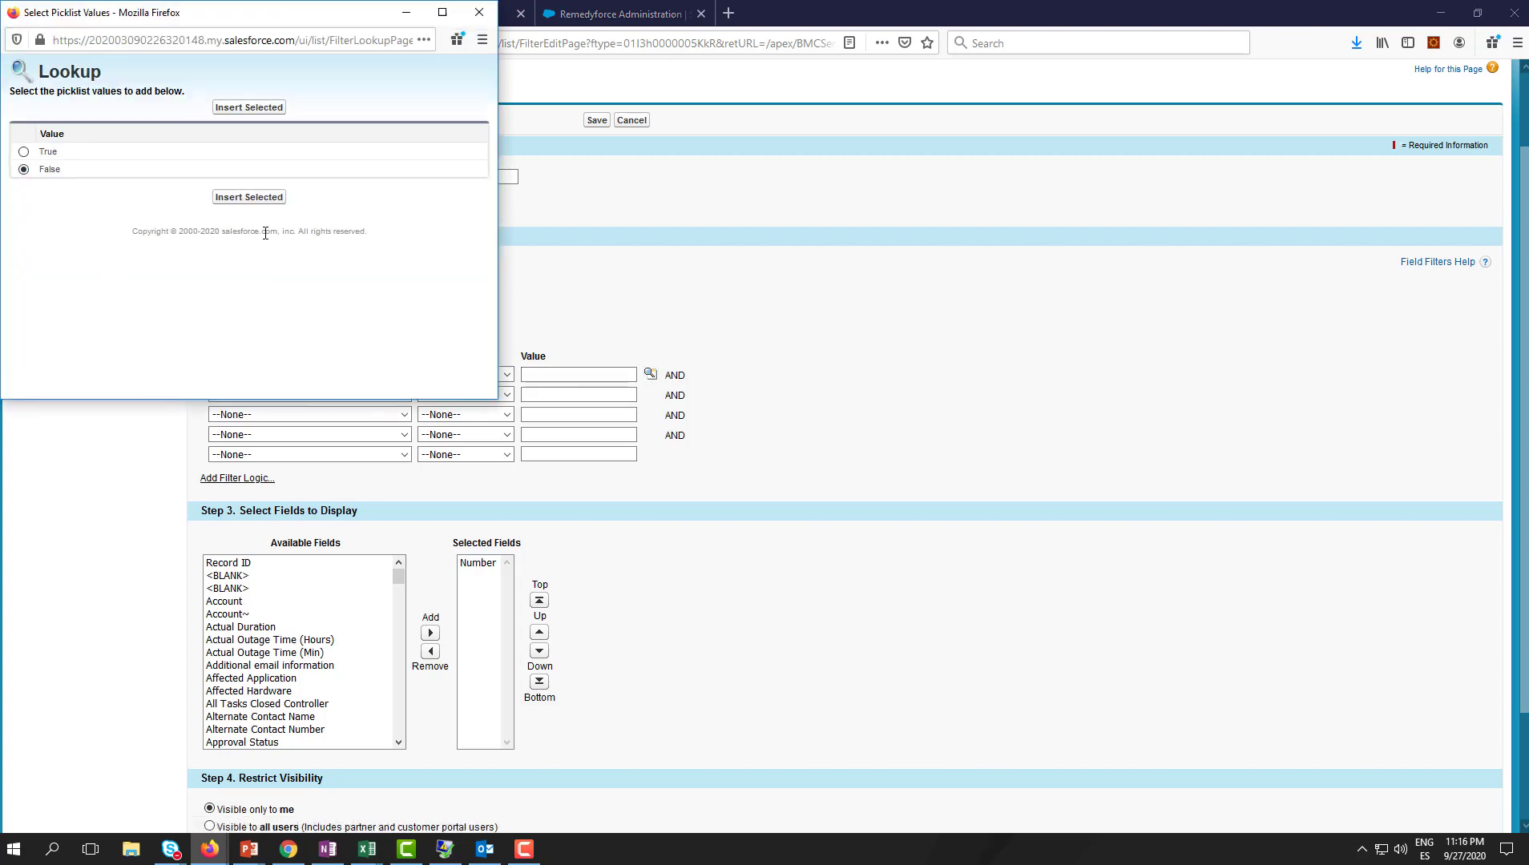
pyautogui.click(248, 197)
# Go over the visibility options of the Closed Tickets view and save the view
pyautogui.scroll(-2, 286, 527)
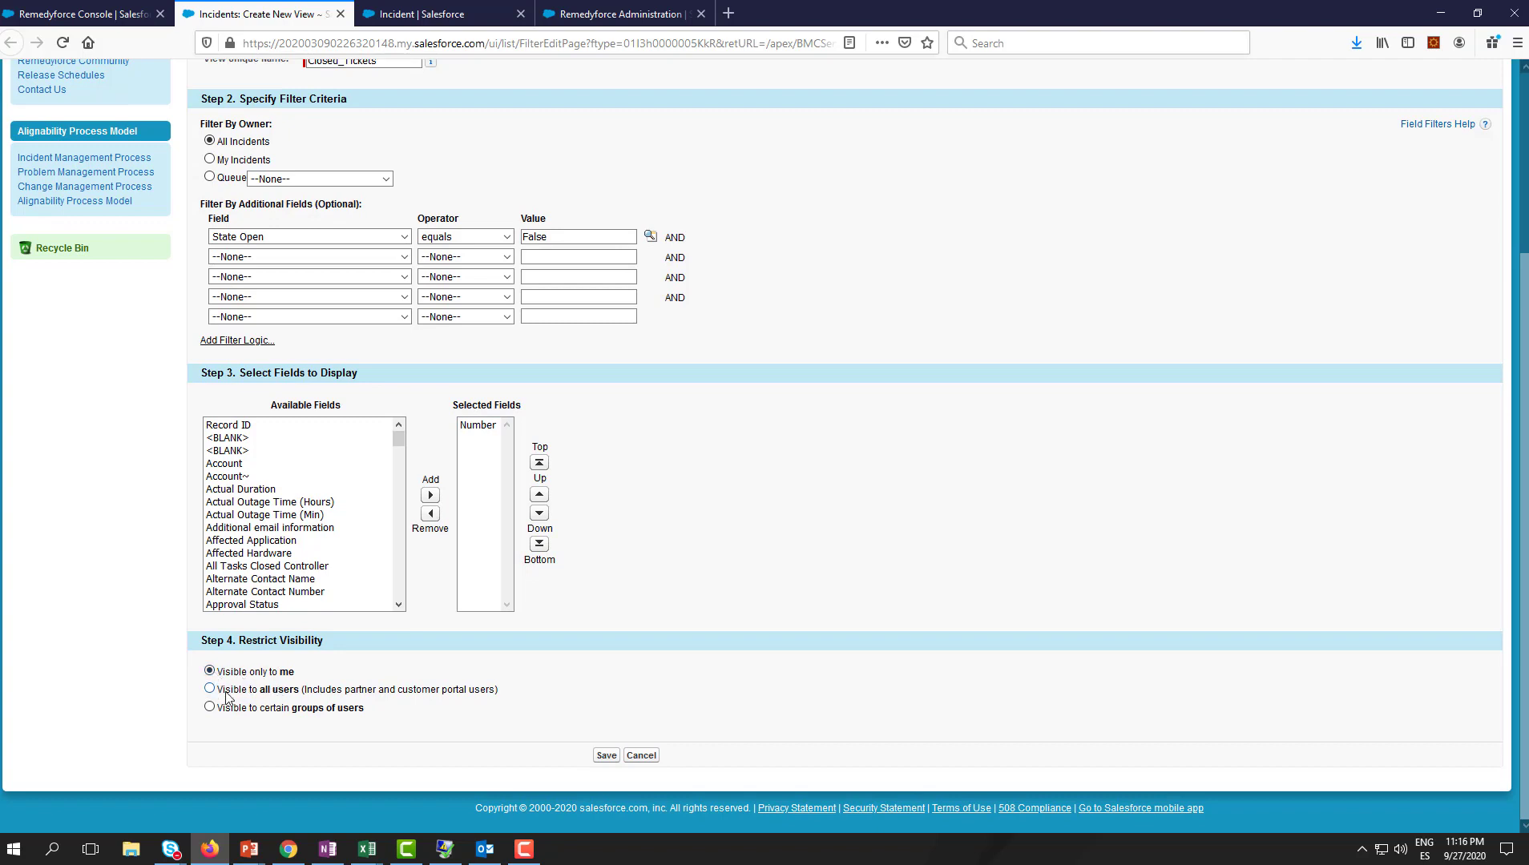
pyautogui.moveTo(226, 692); pyautogui.dragTo(247, 694)
pyautogui.scroll(4, 857, 577)
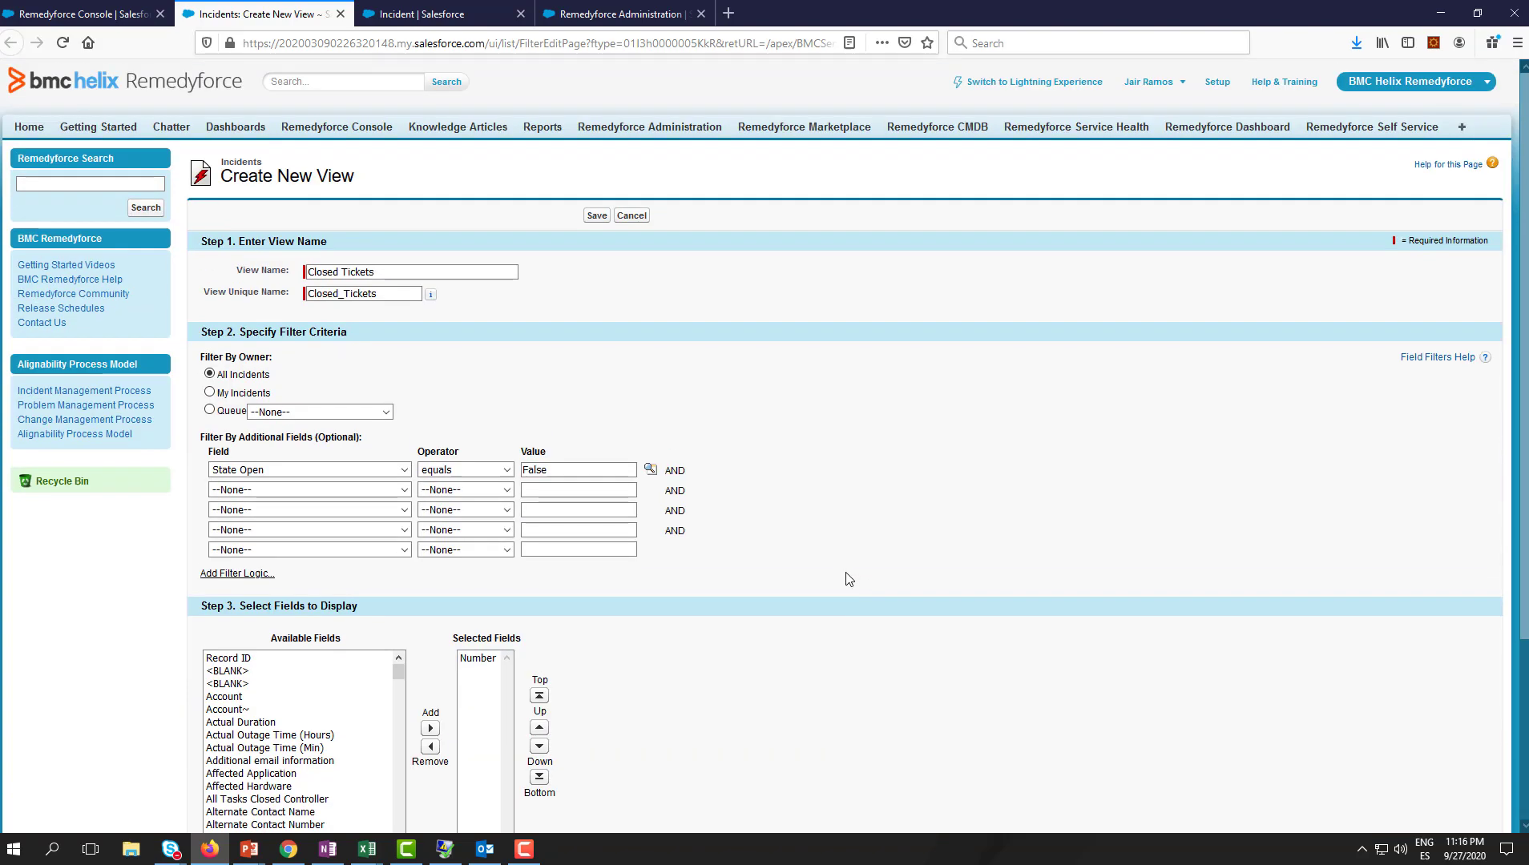
pyautogui.click(594, 221)
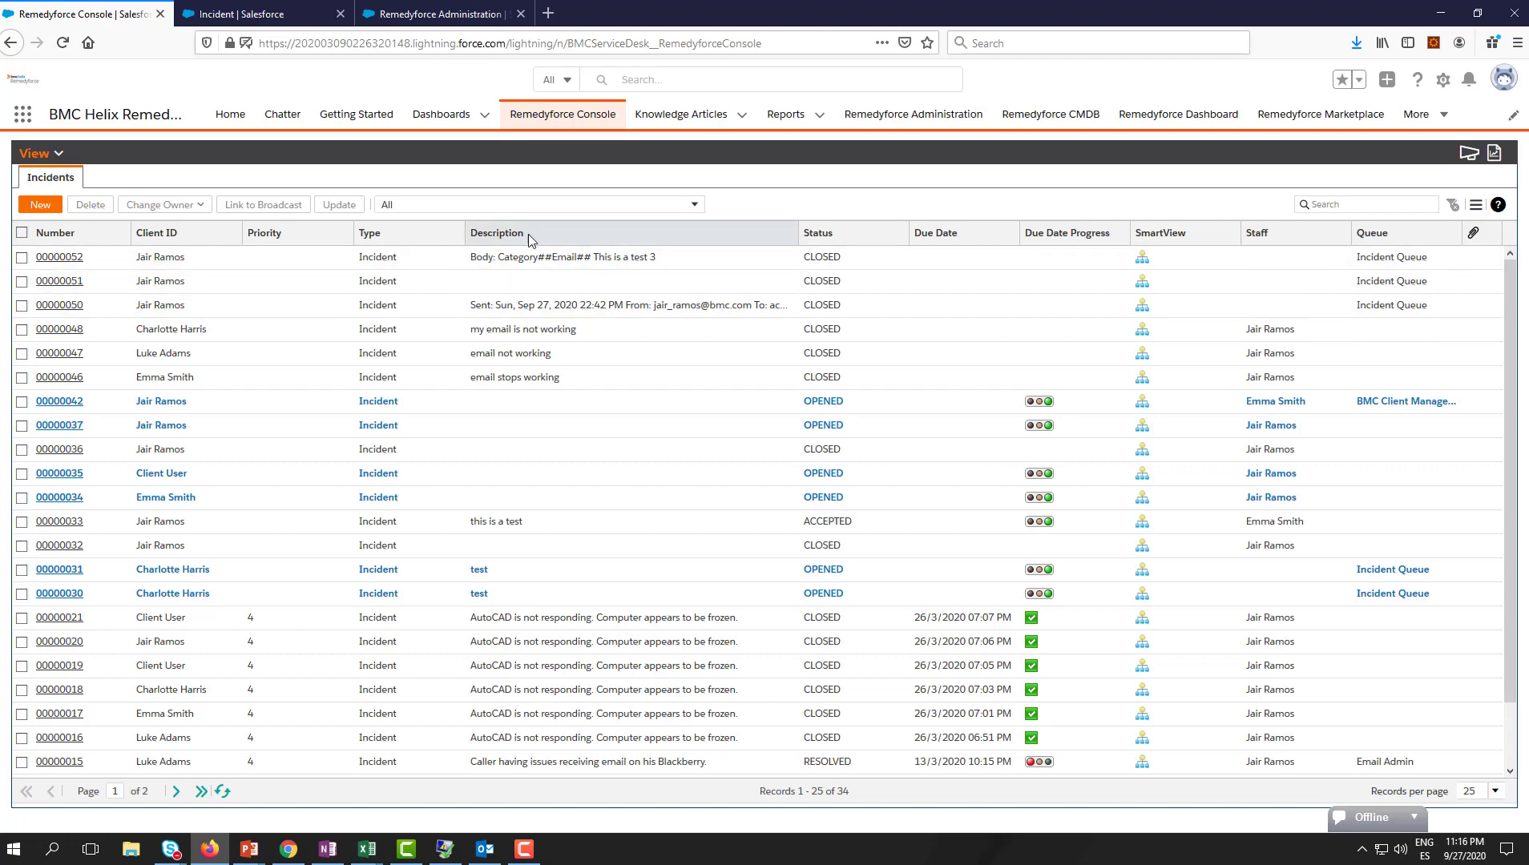
# Reload the Remedyforce Console and apply the Closed Tickets view to the incident list
pyautogui.click(474, 206)
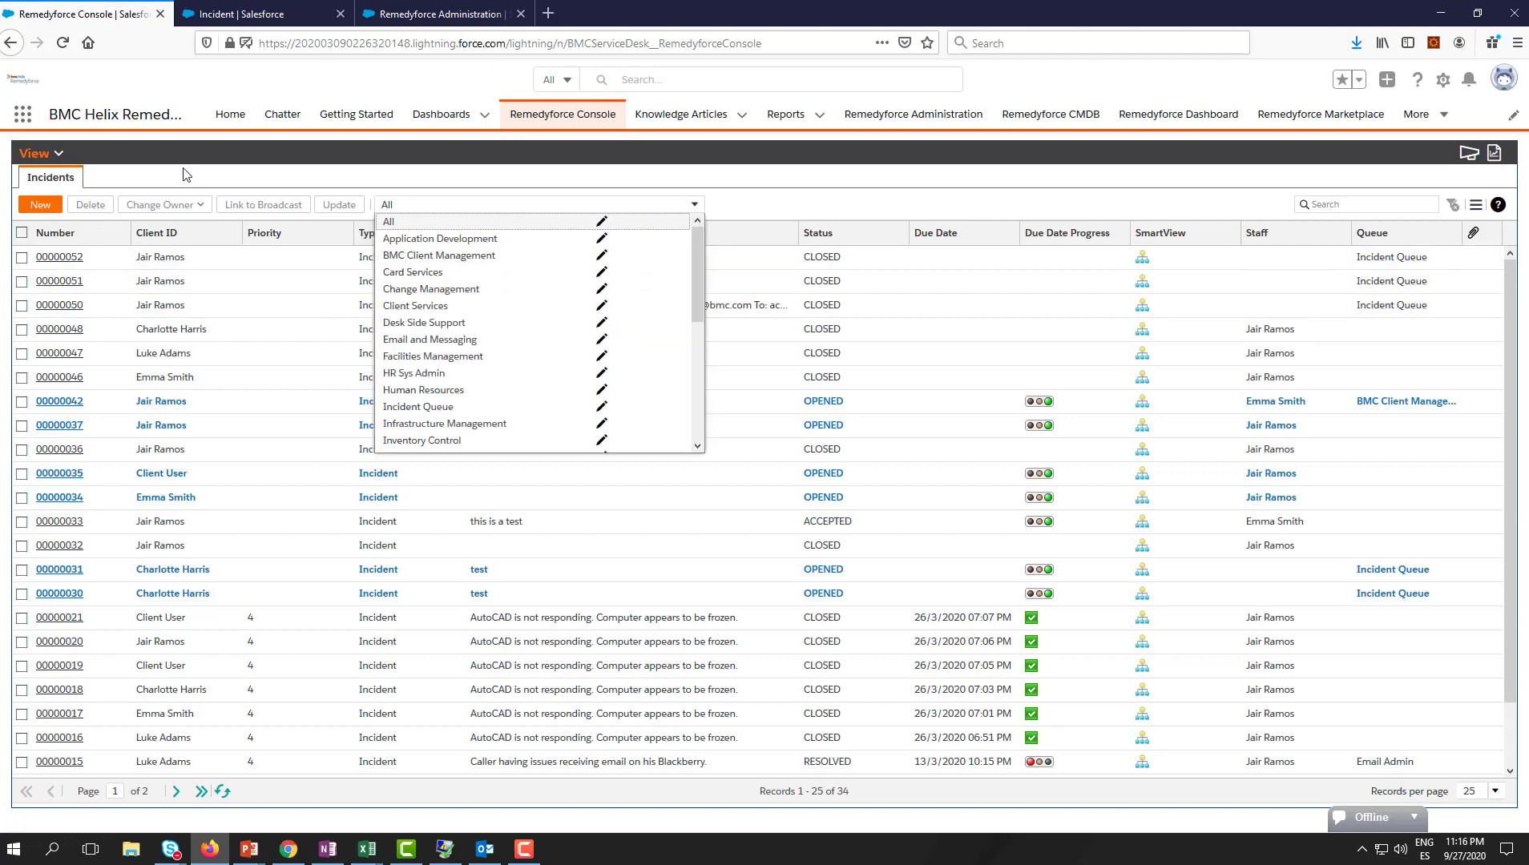
pyautogui.click(222, 792)
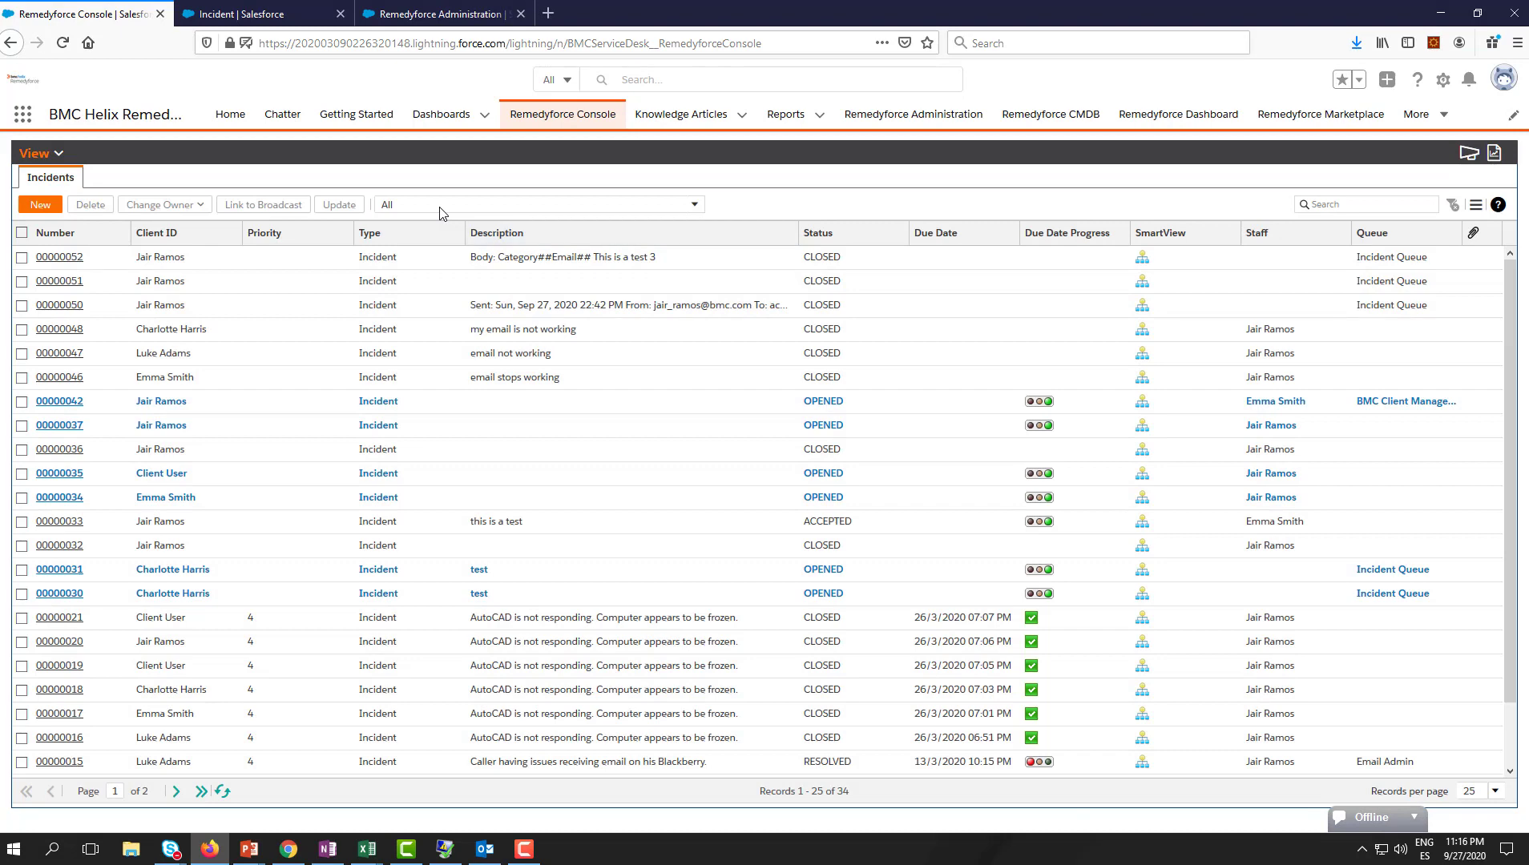
pyautogui.click(440, 207)
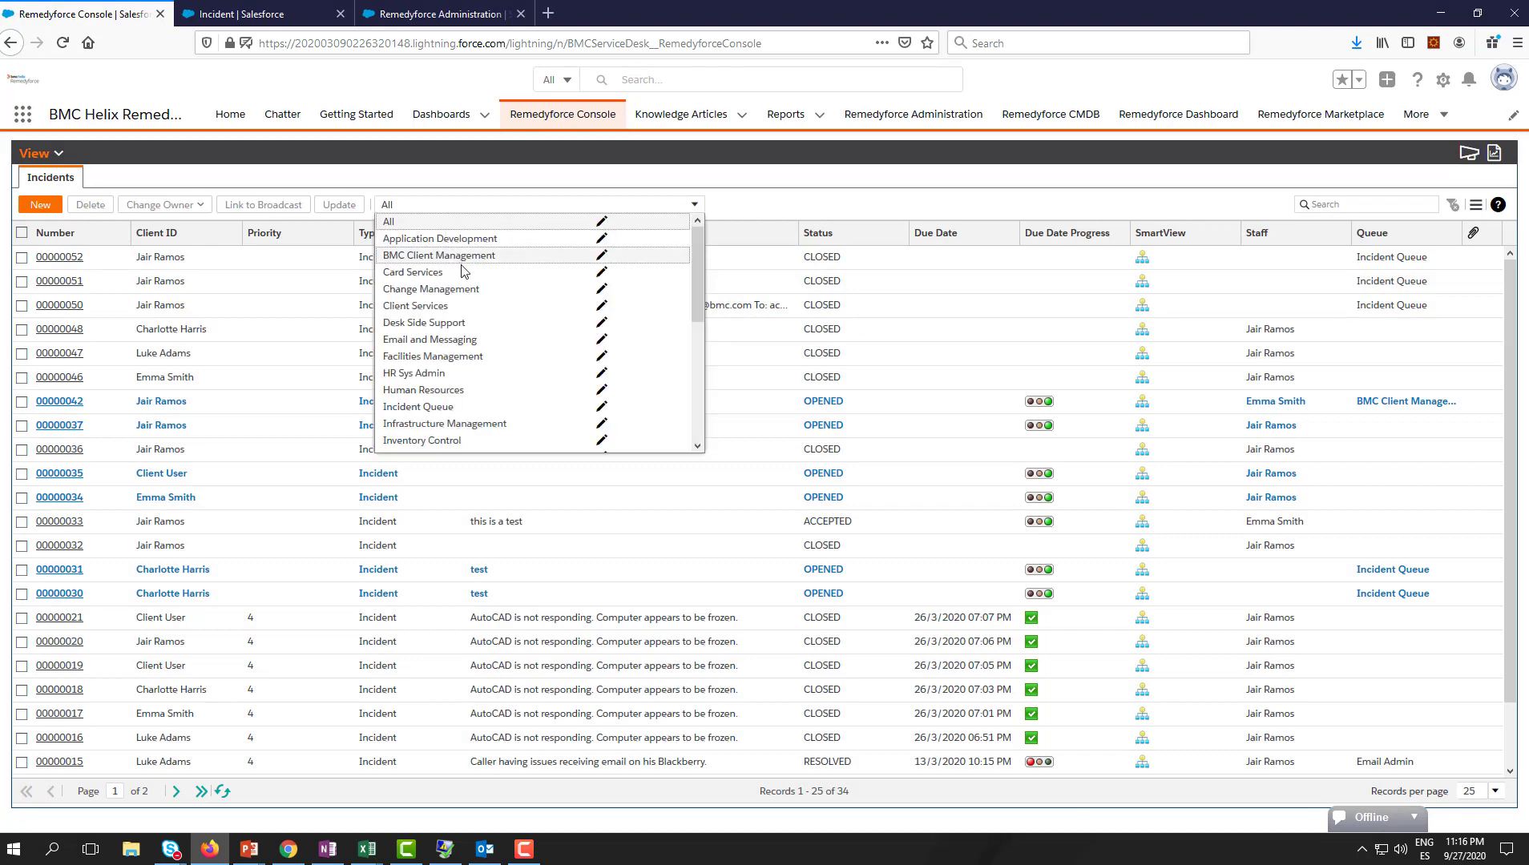
pyautogui.scroll(-6, 473, 291)
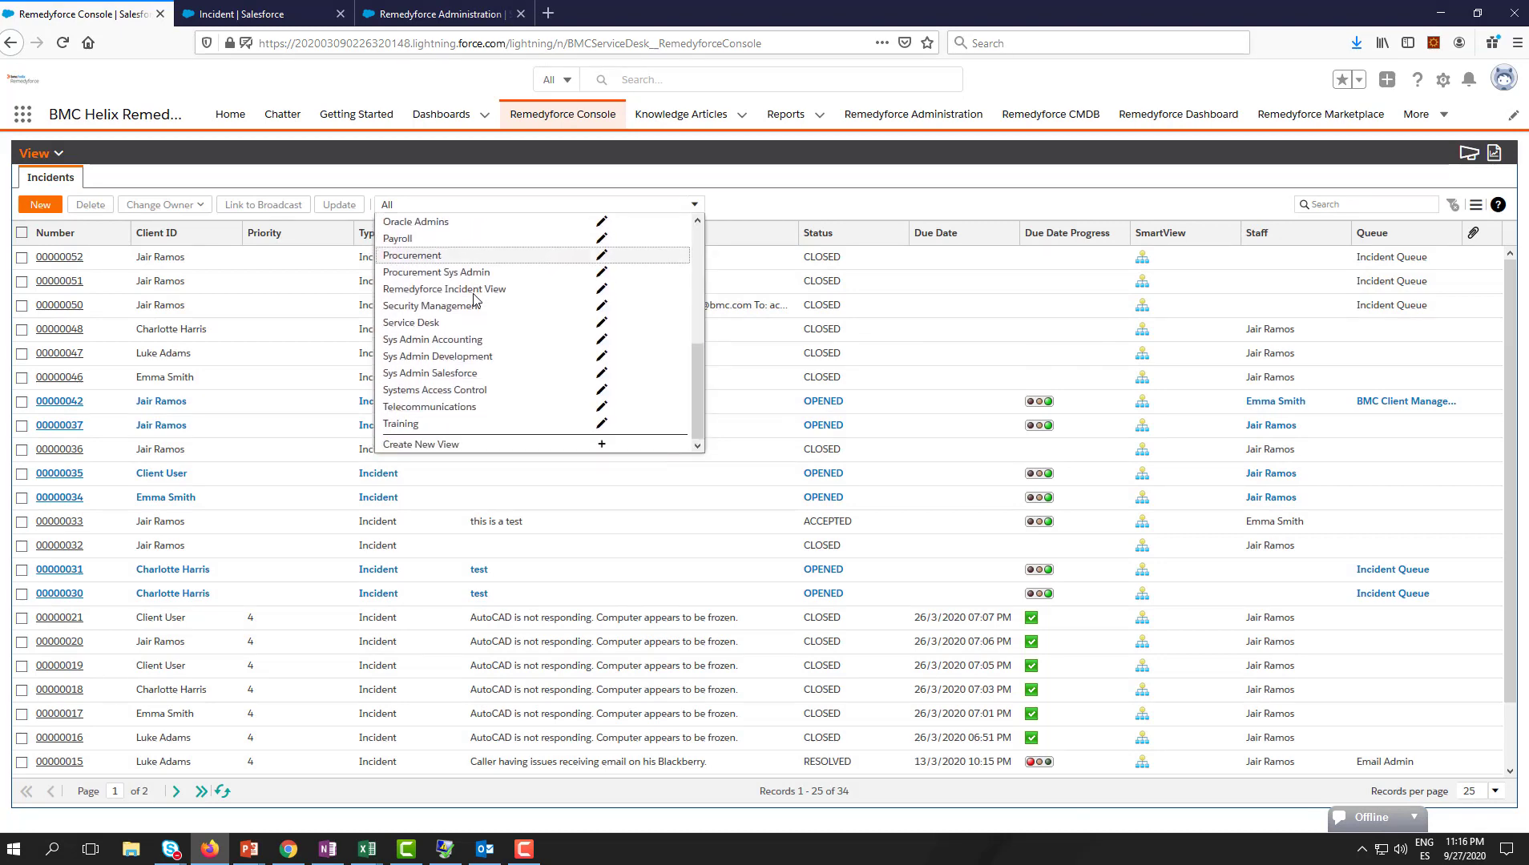
pyautogui.click(62, 42)
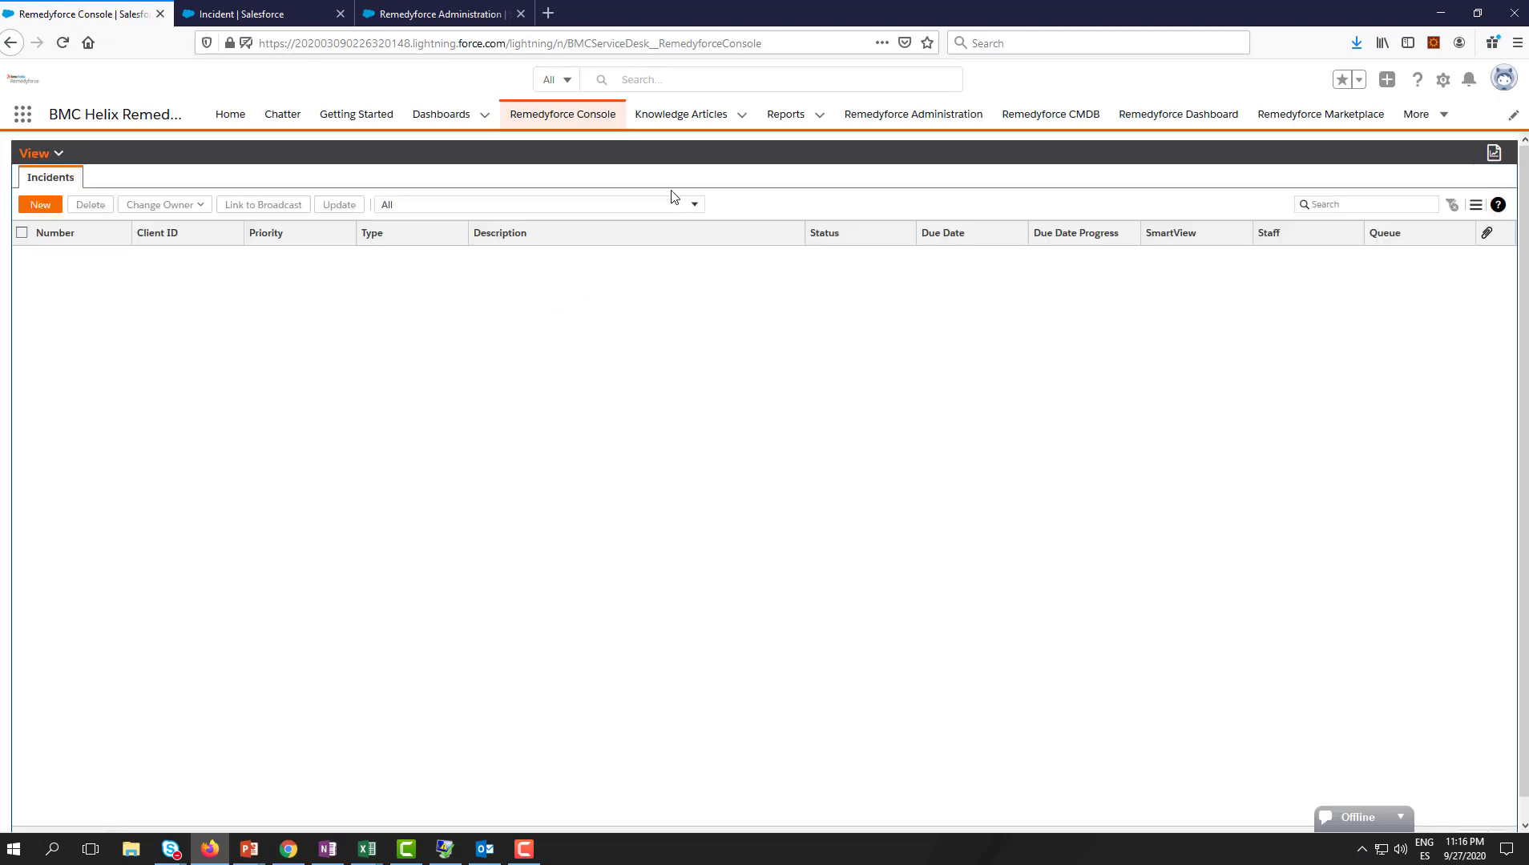
pyautogui.click(629, 208)
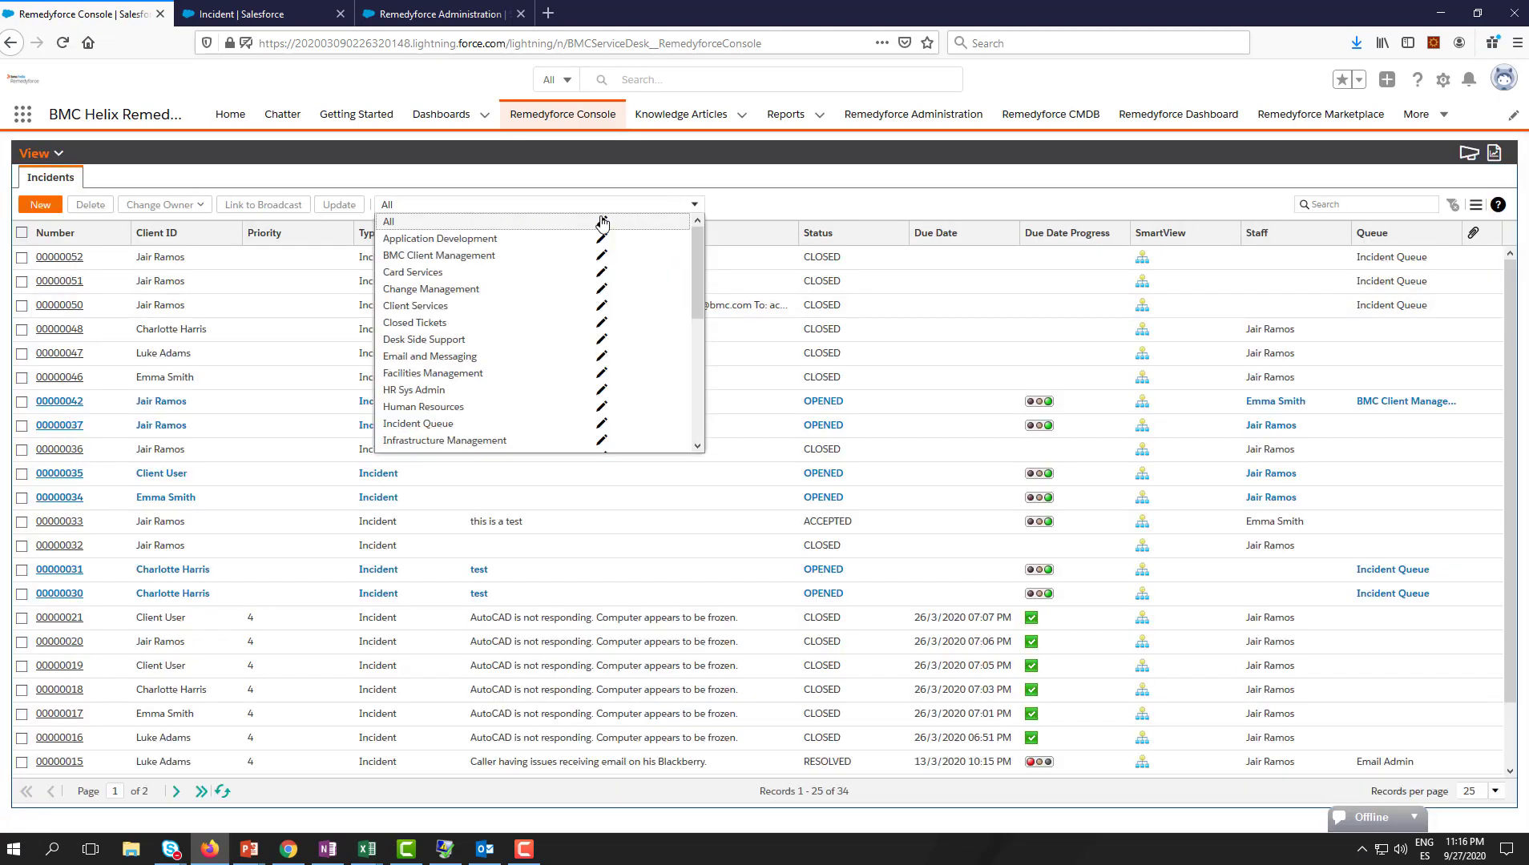
pyautogui.click(445, 322)
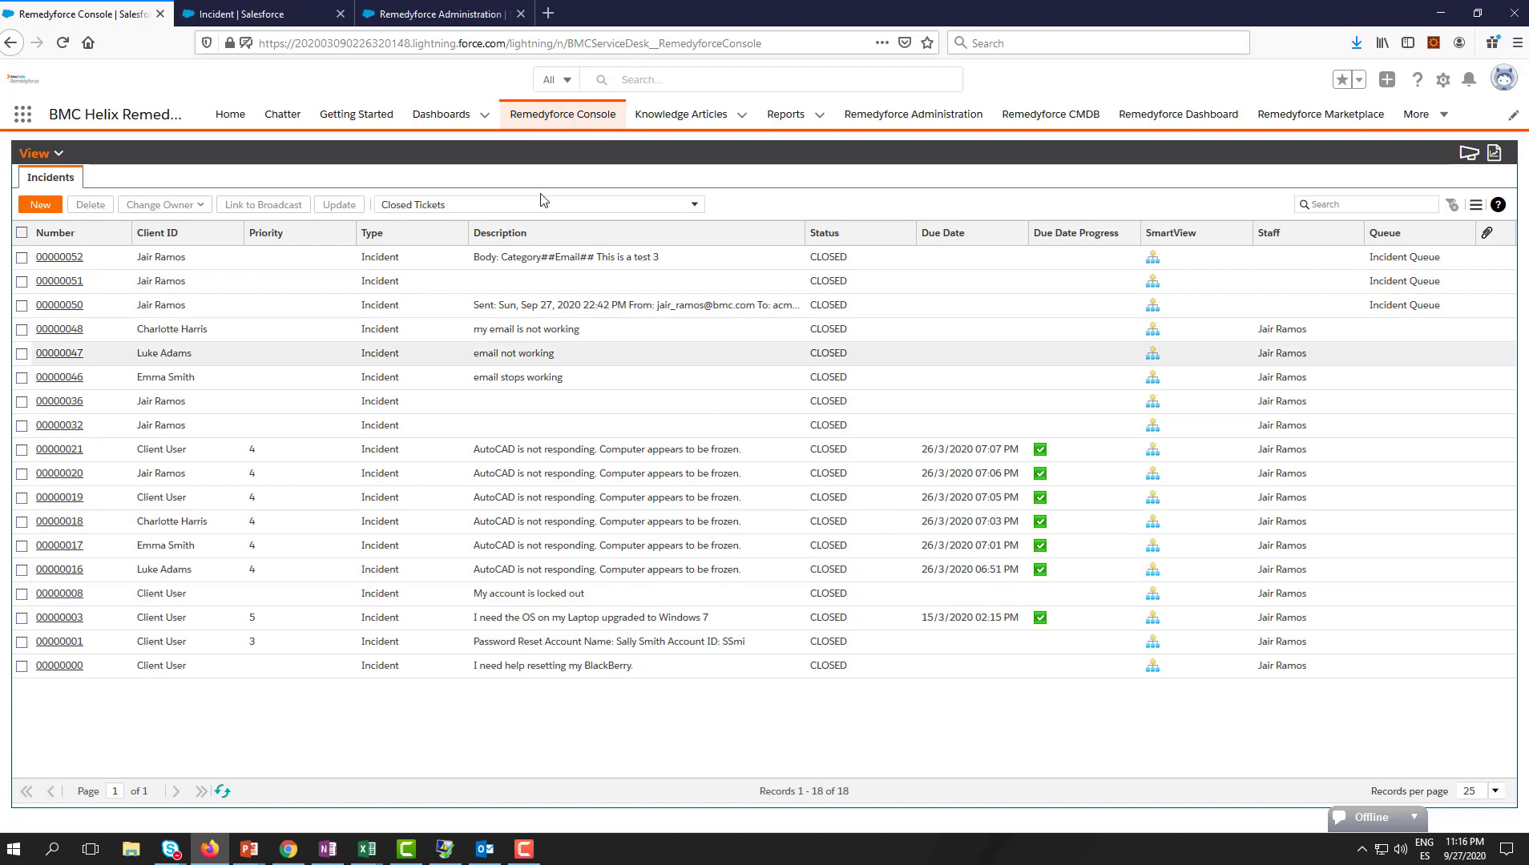
# Switch the console to the Service Requests list and try out its pin in the list of record types
pyautogui.click(49, 156)
pyautogui.click(59, 205)
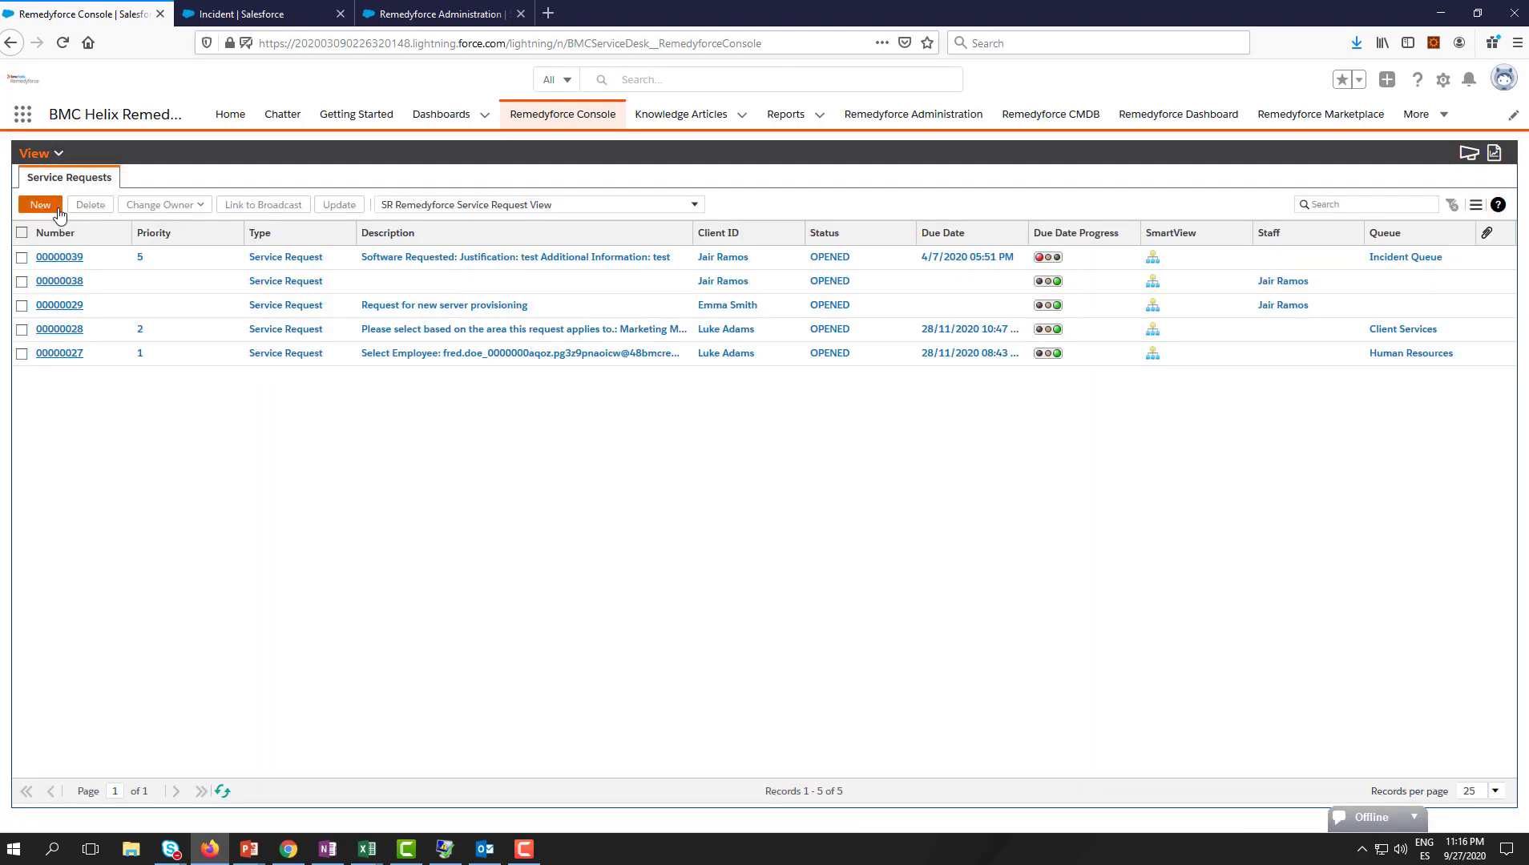
pyautogui.click(57, 155)
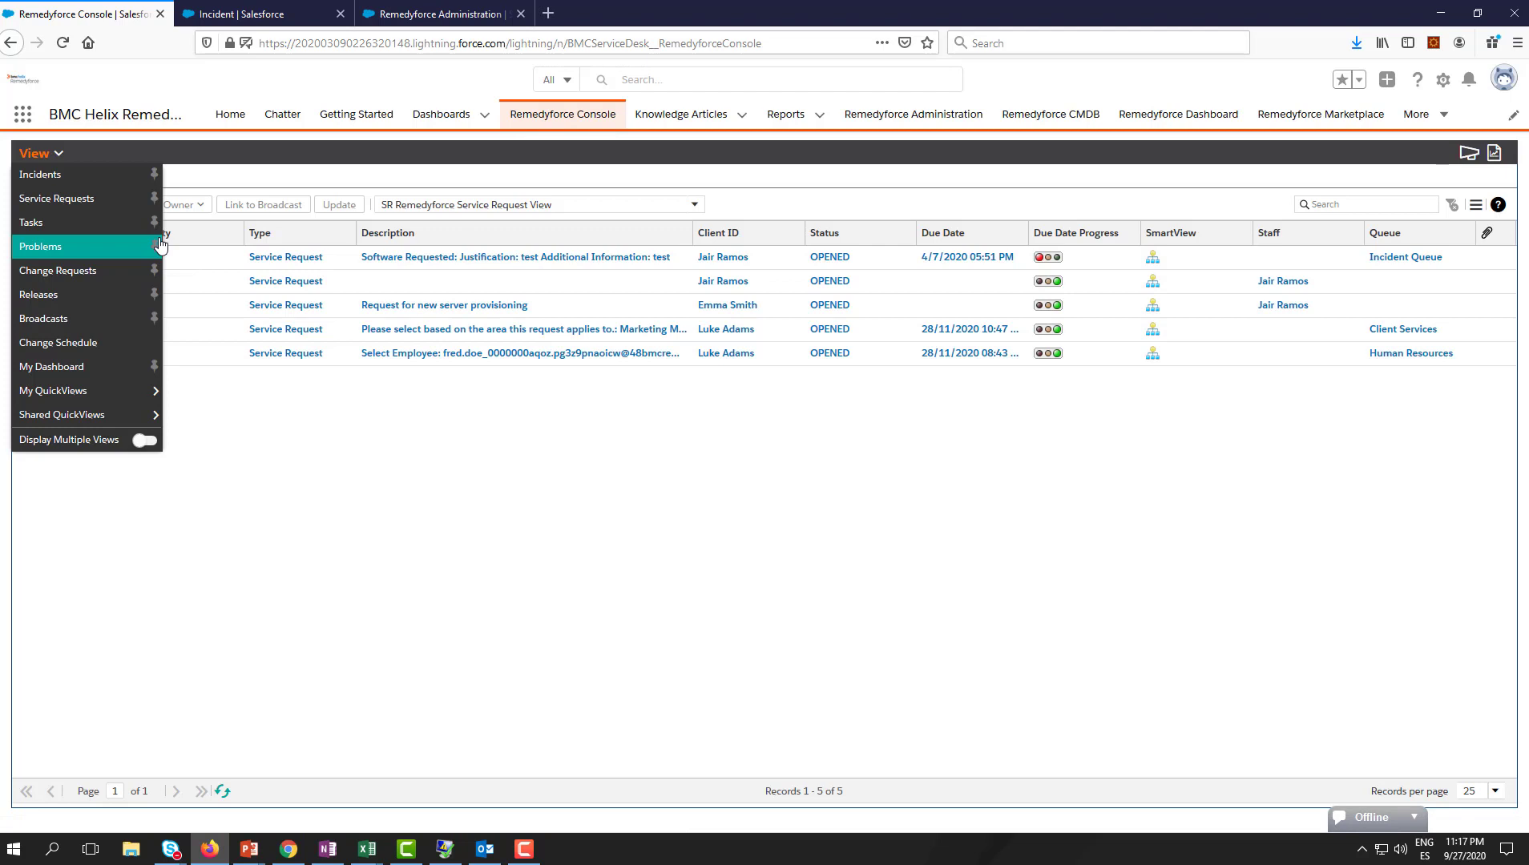
pyautogui.click(157, 199)
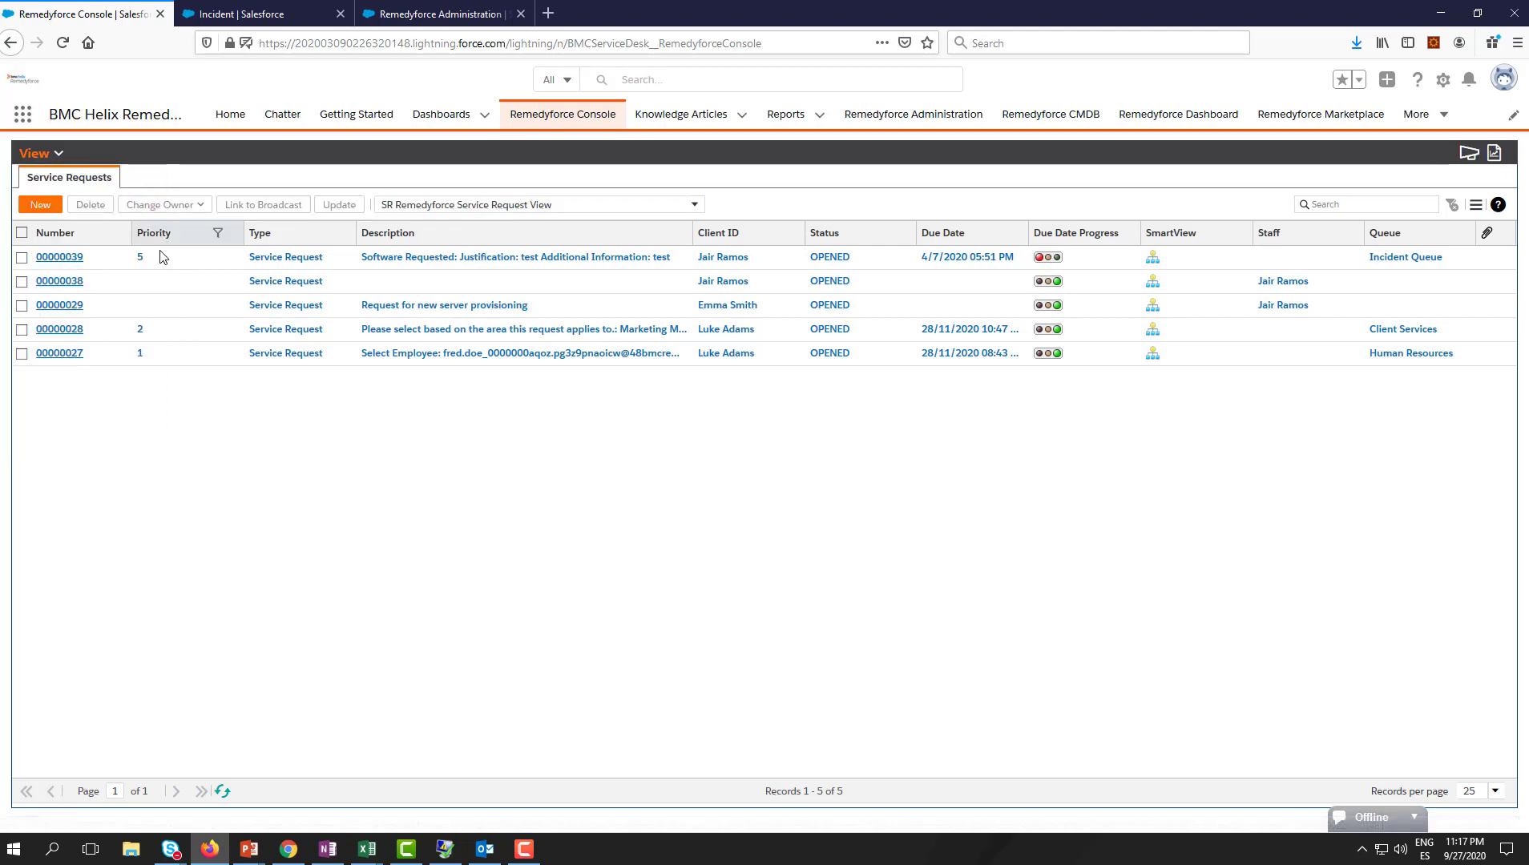
pyautogui.click(36, 153)
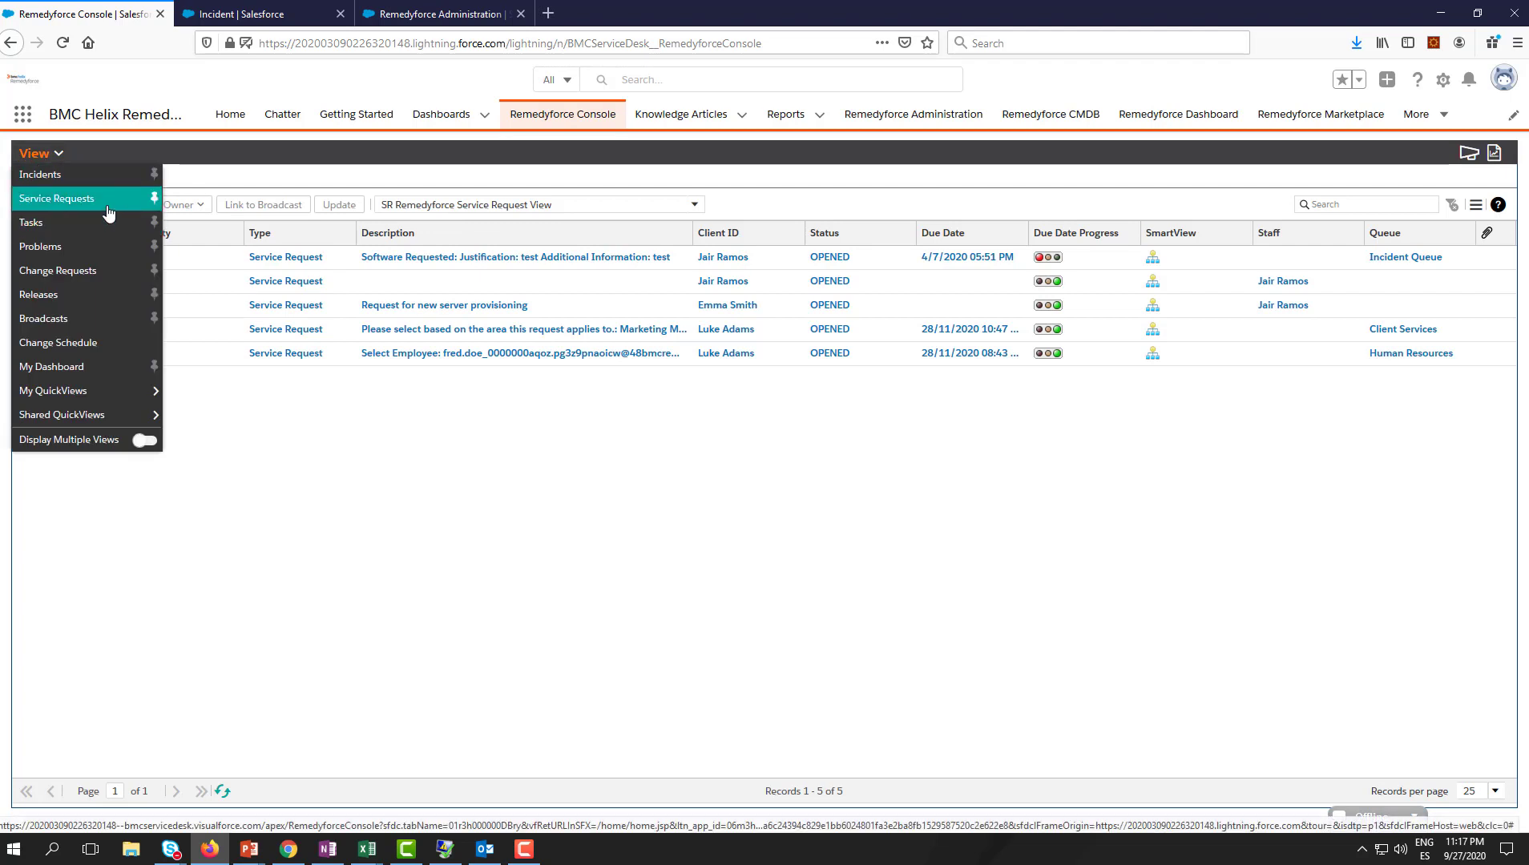
pyautogui.click(446, 415)
pyautogui.click(58, 154)
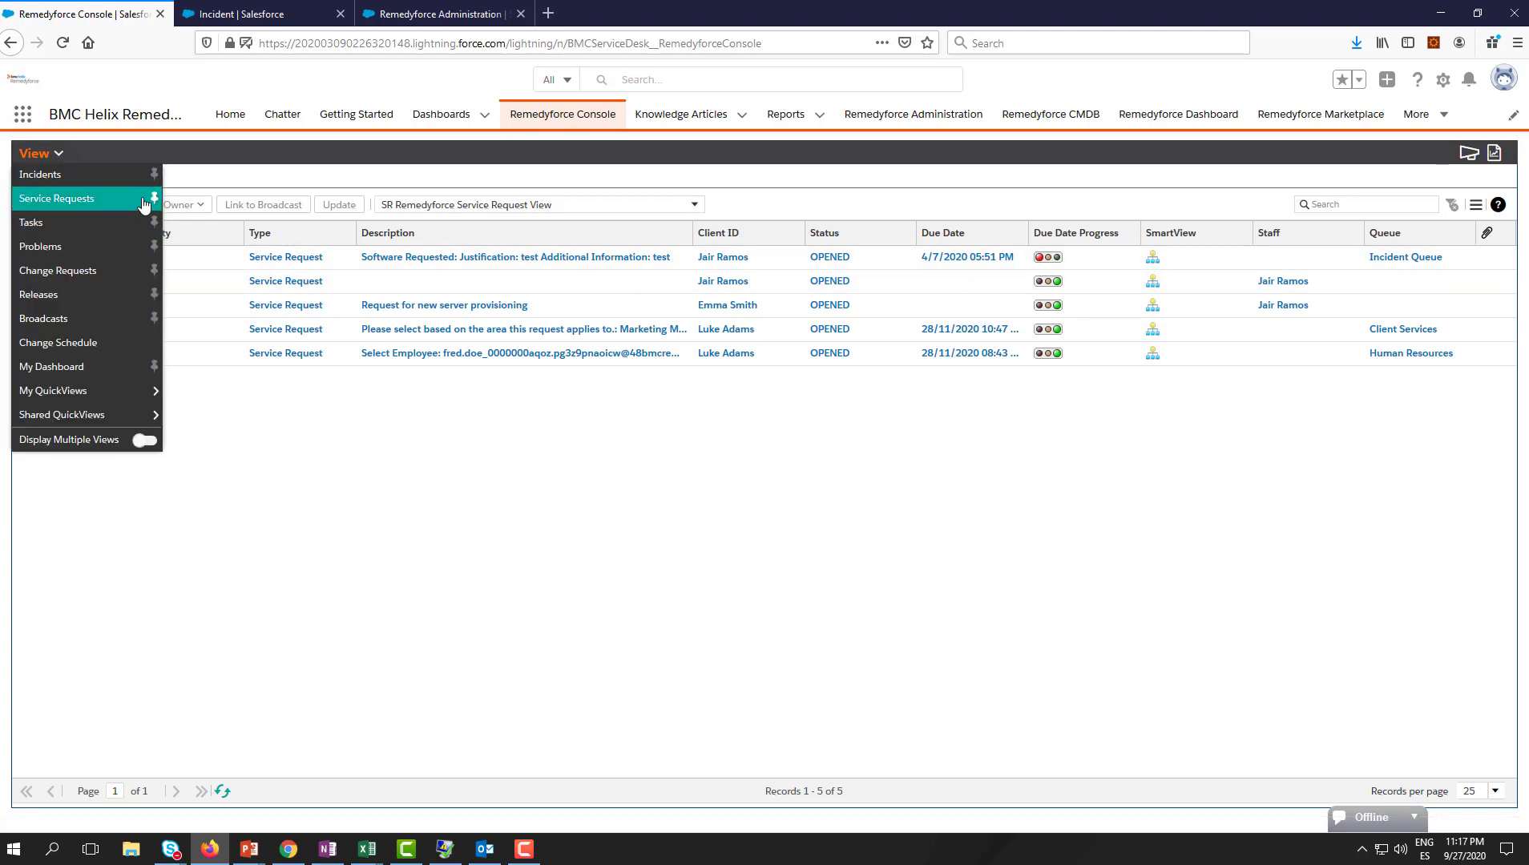
pyautogui.click(153, 201)
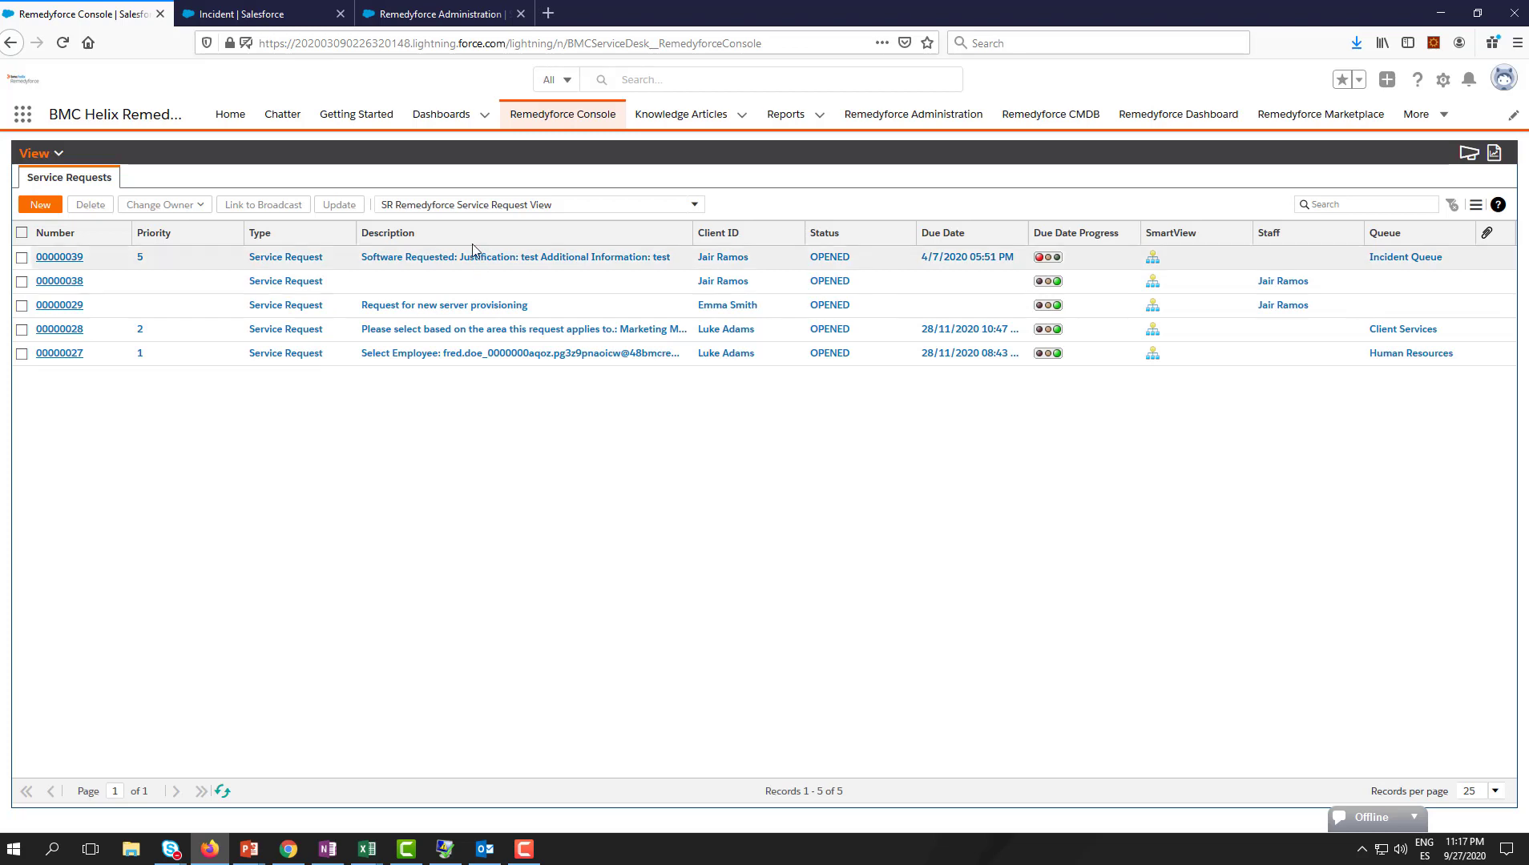
# Look at the list views available for service requests and return to the incident list
pyautogui.click(461, 209)
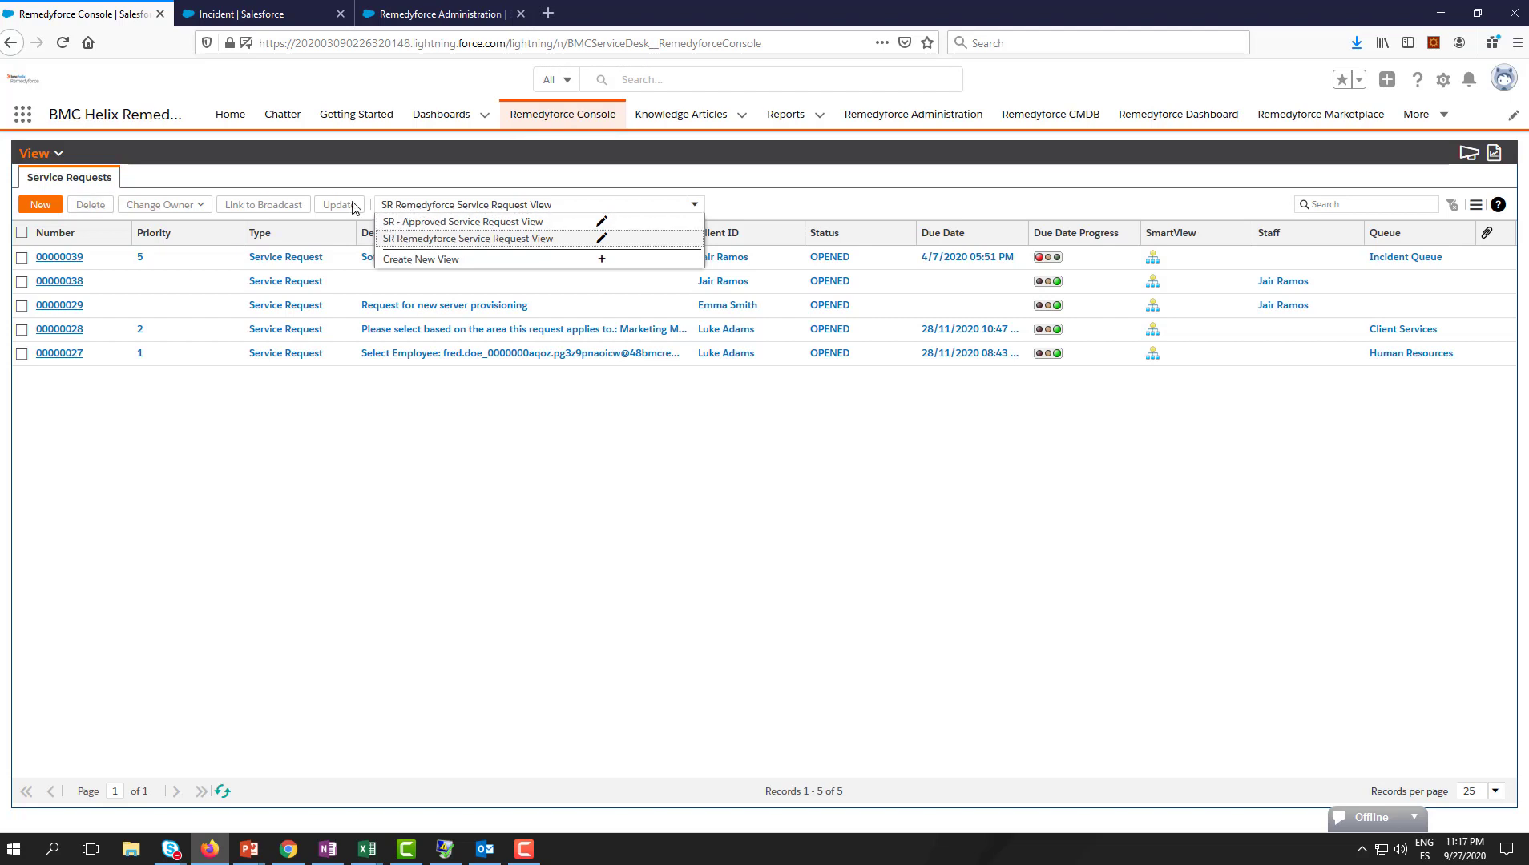
pyautogui.click(32, 154)
pyautogui.click(69, 174)
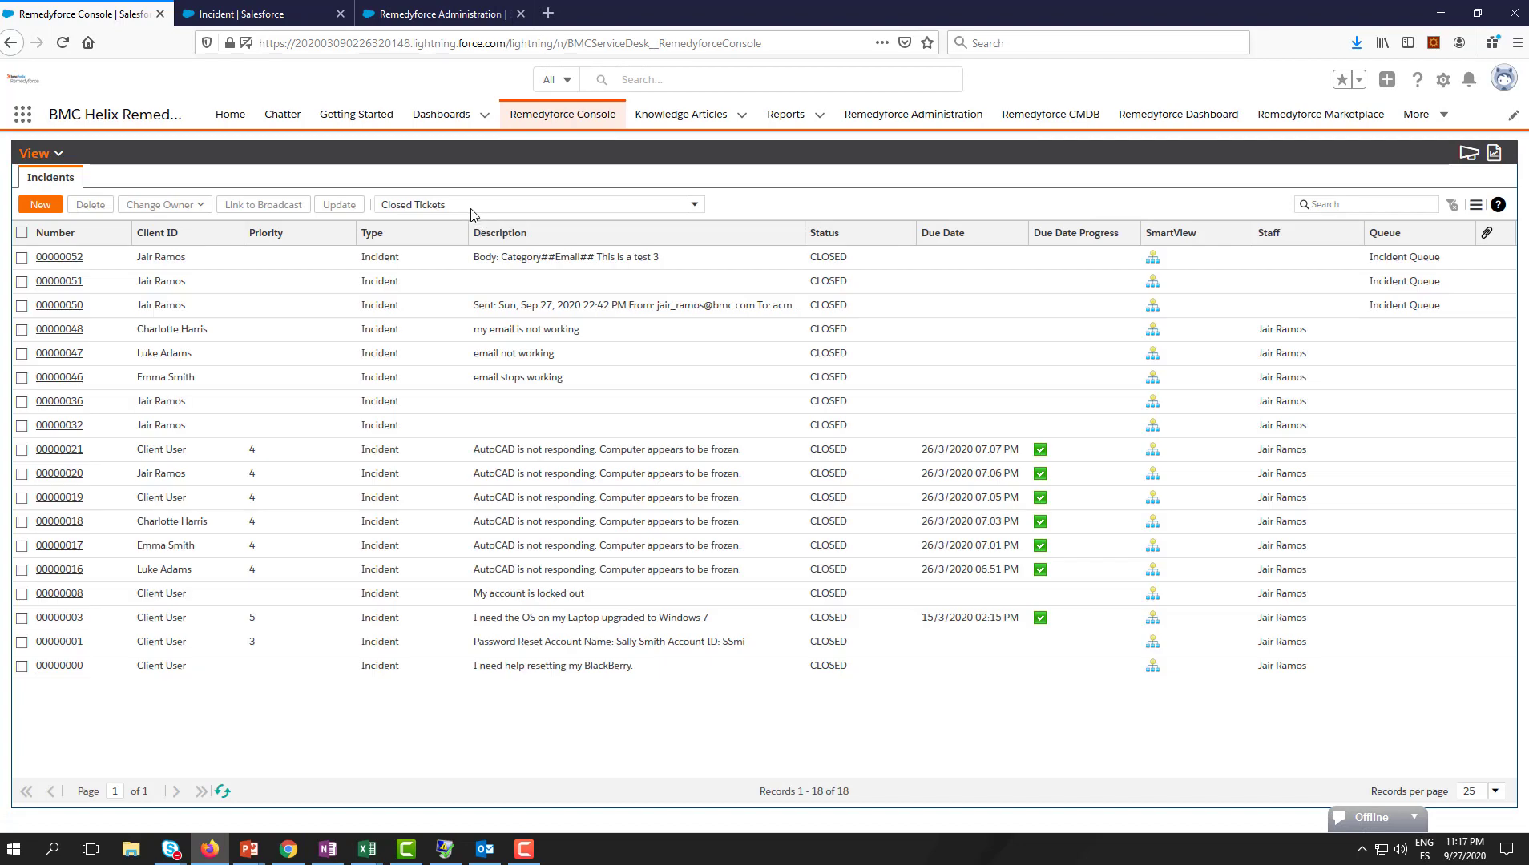
# Rename the Closed Tickets view to SR-Closed Tickets, save it, and reload the Remedyforce Console
pyautogui.click(472, 207)
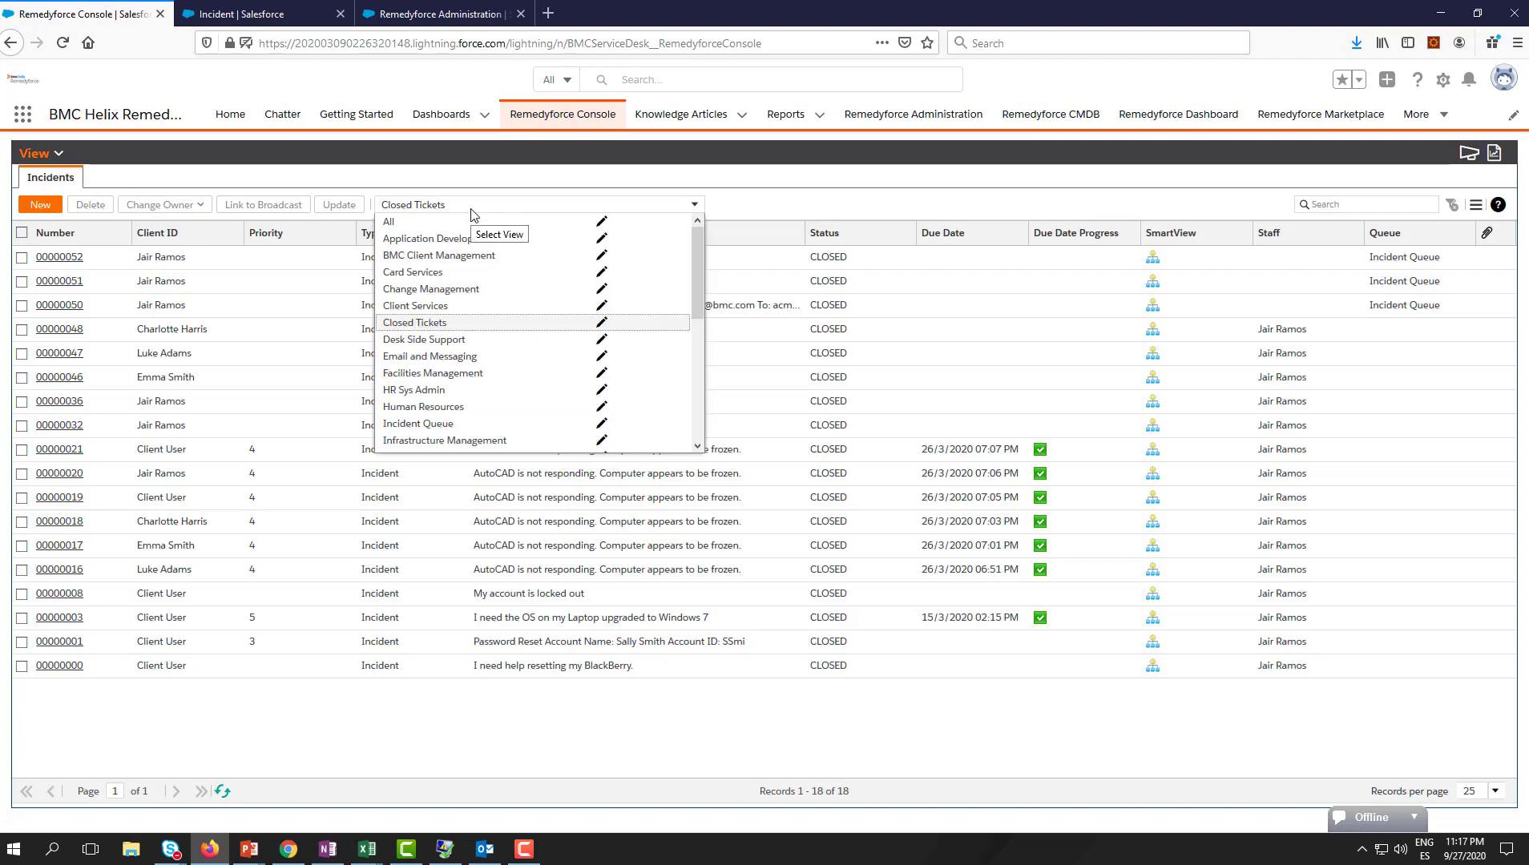
pyautogui.click(604, 329)
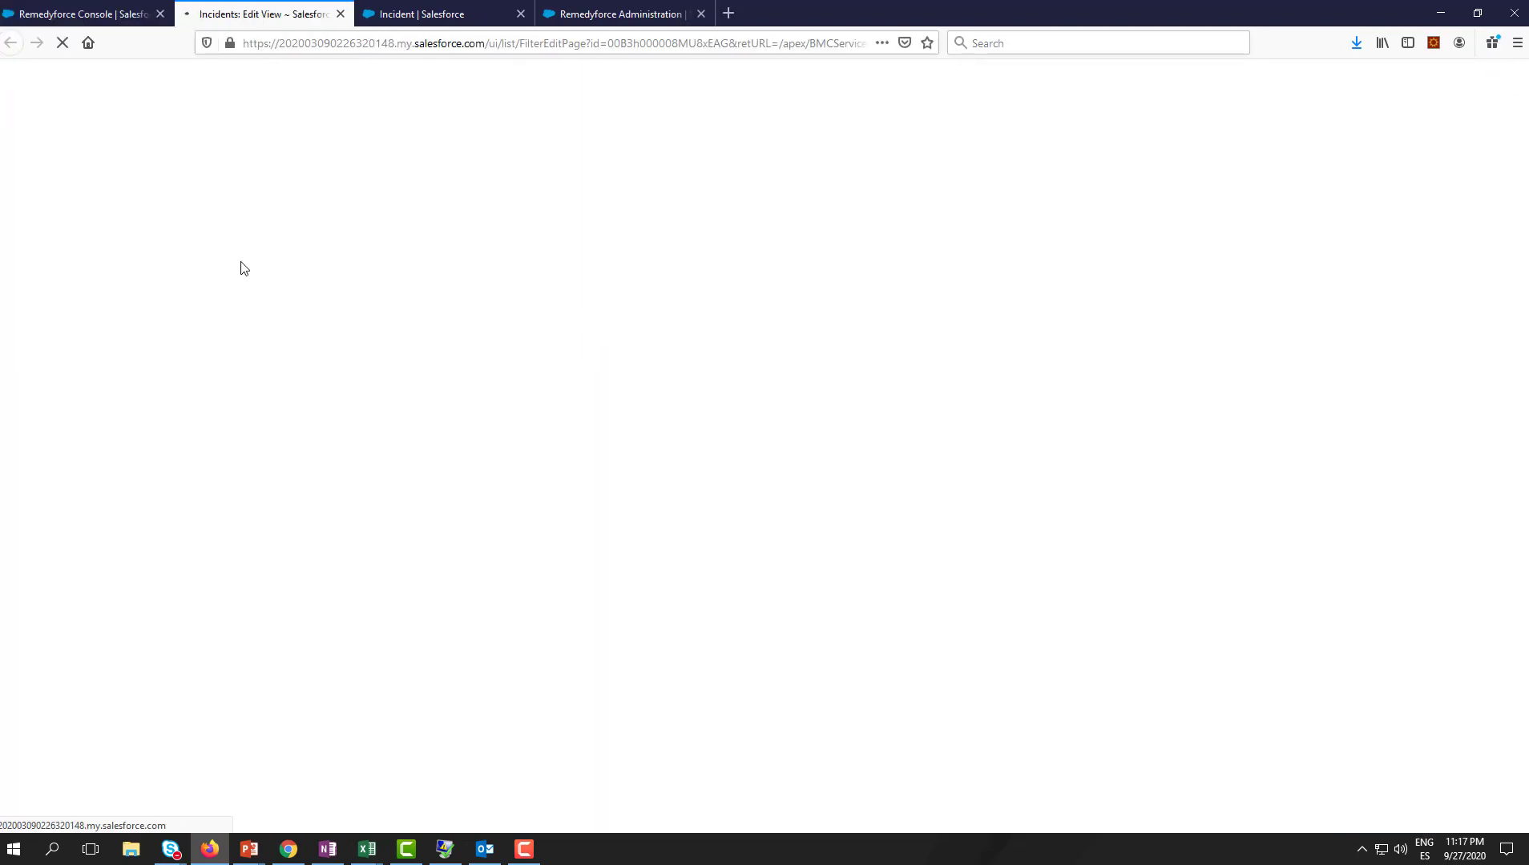
pyautogui.click(310, 271)
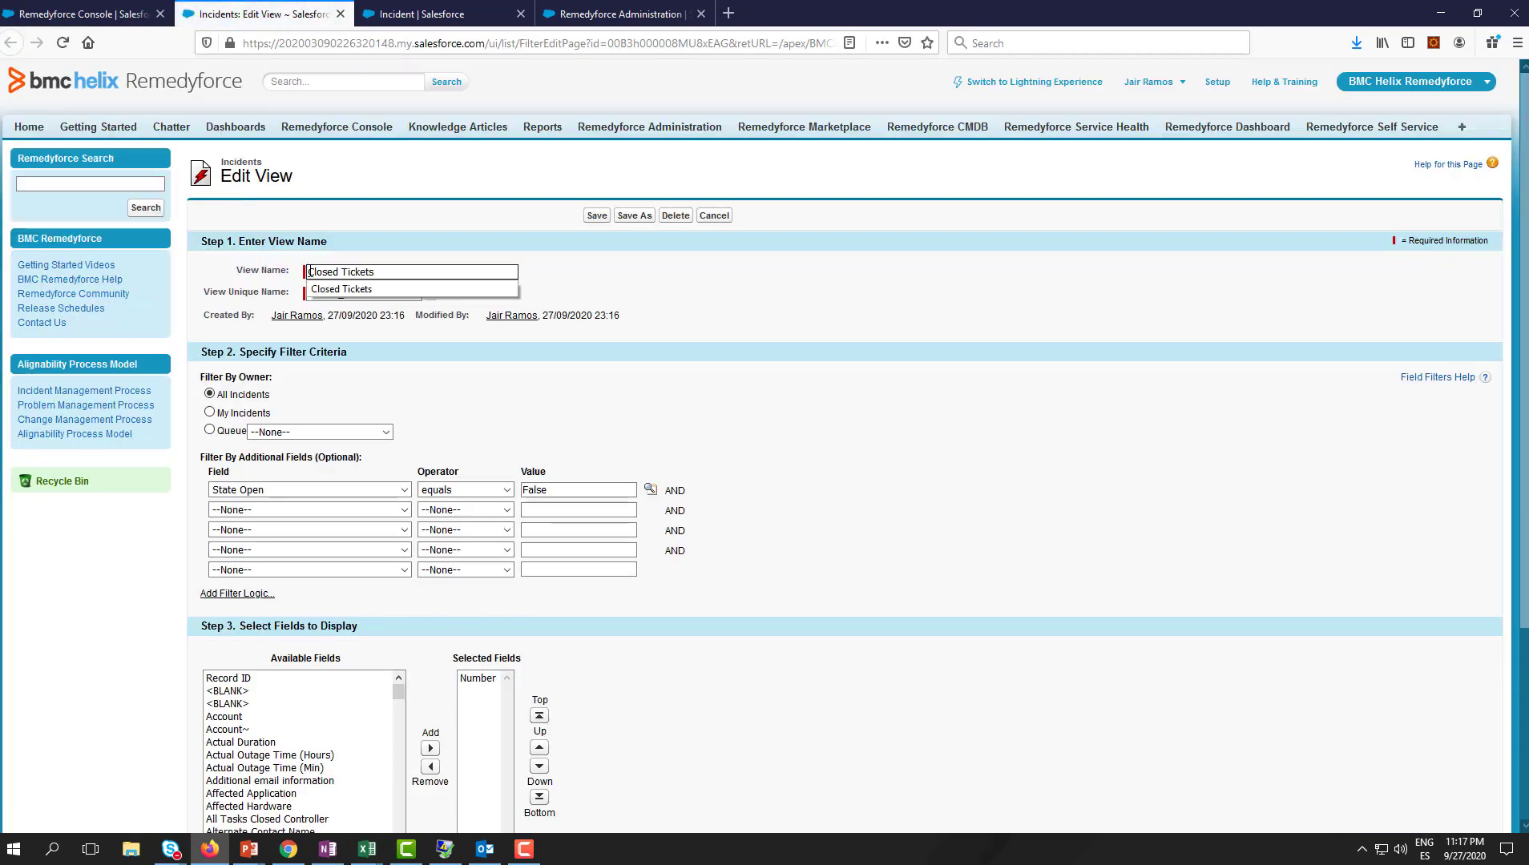
pyautogui.write('SR-')
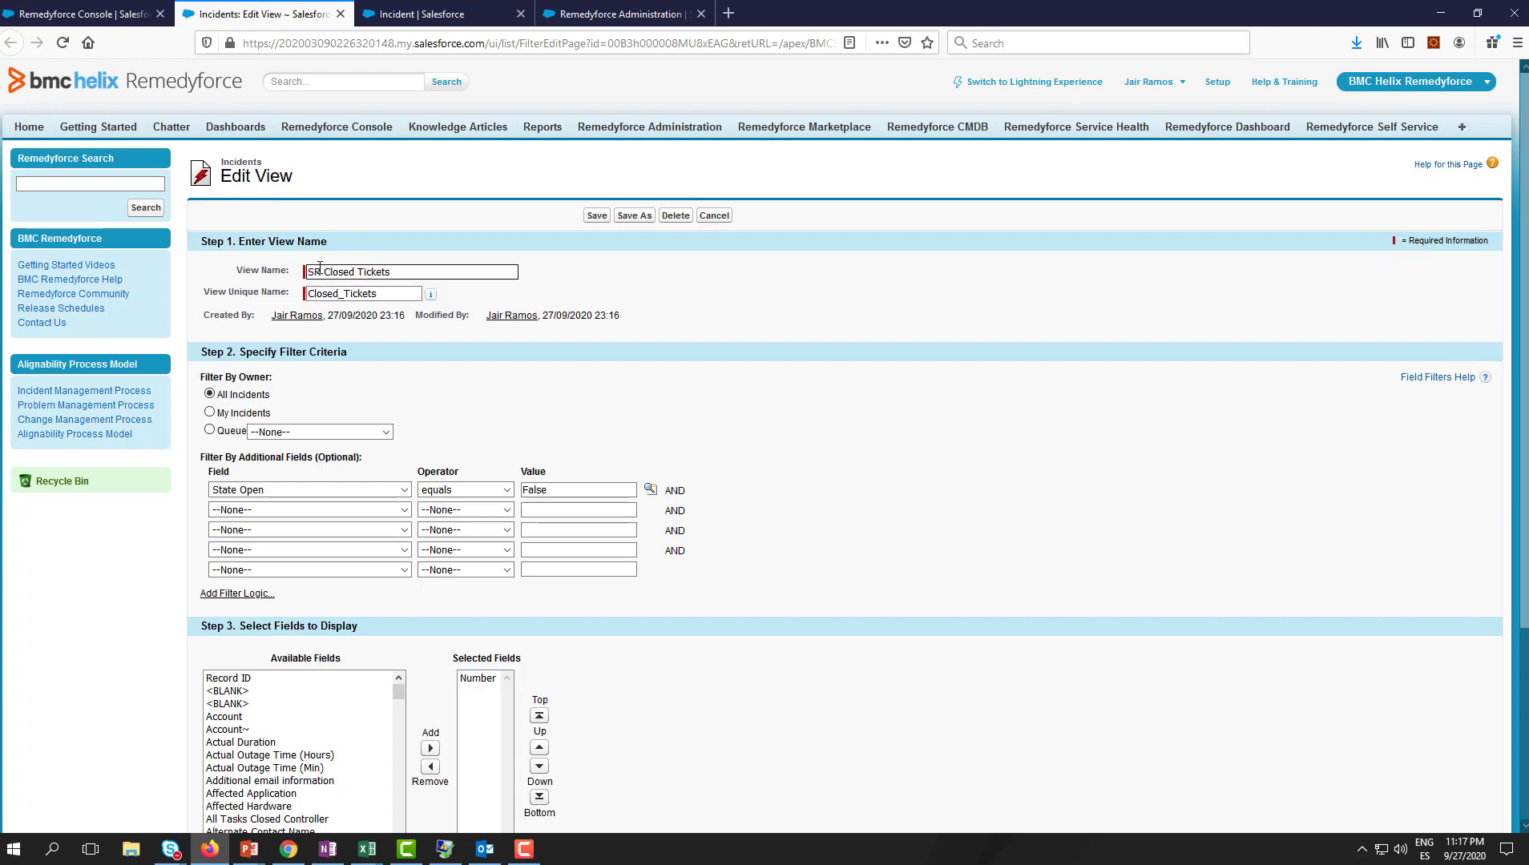
pyautogui.click(597, 216)
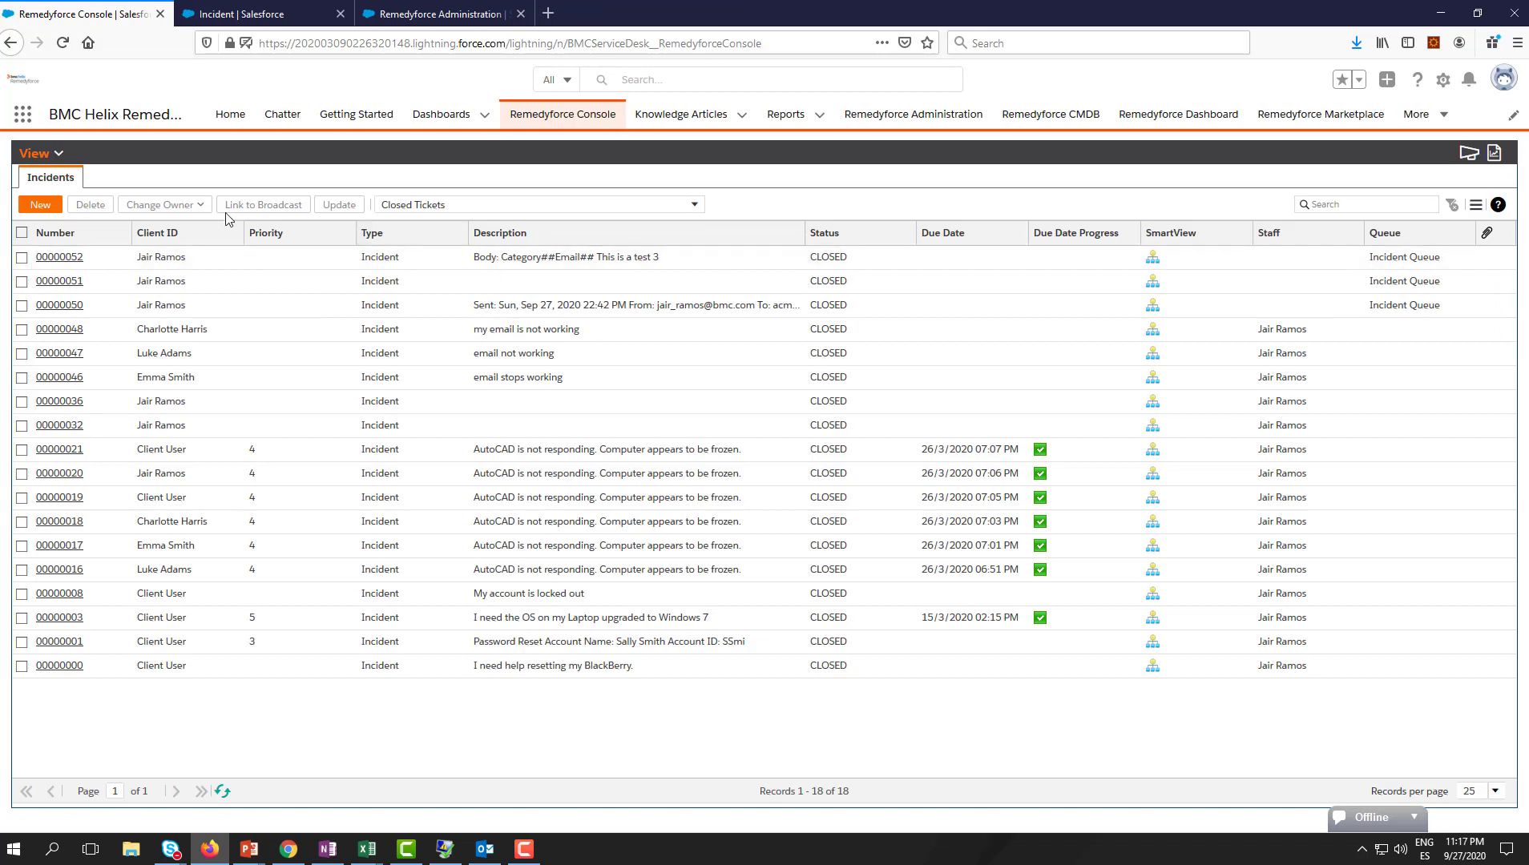
pyautogui.click(63, 42)
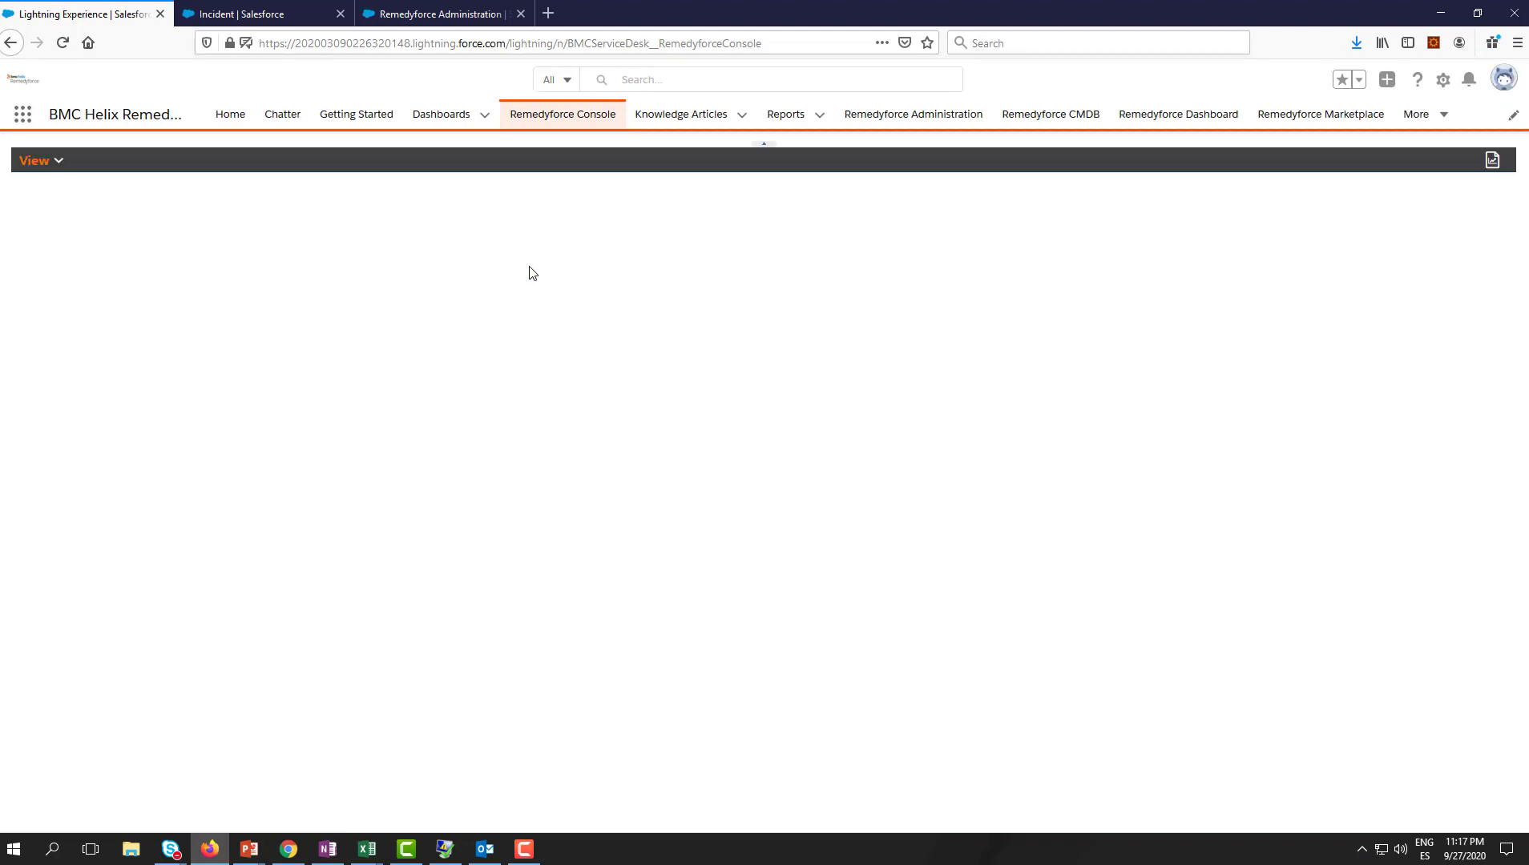
# Check the list views available for incidents and service requests, and return to the incident list
pyautogui.click(470, 206)
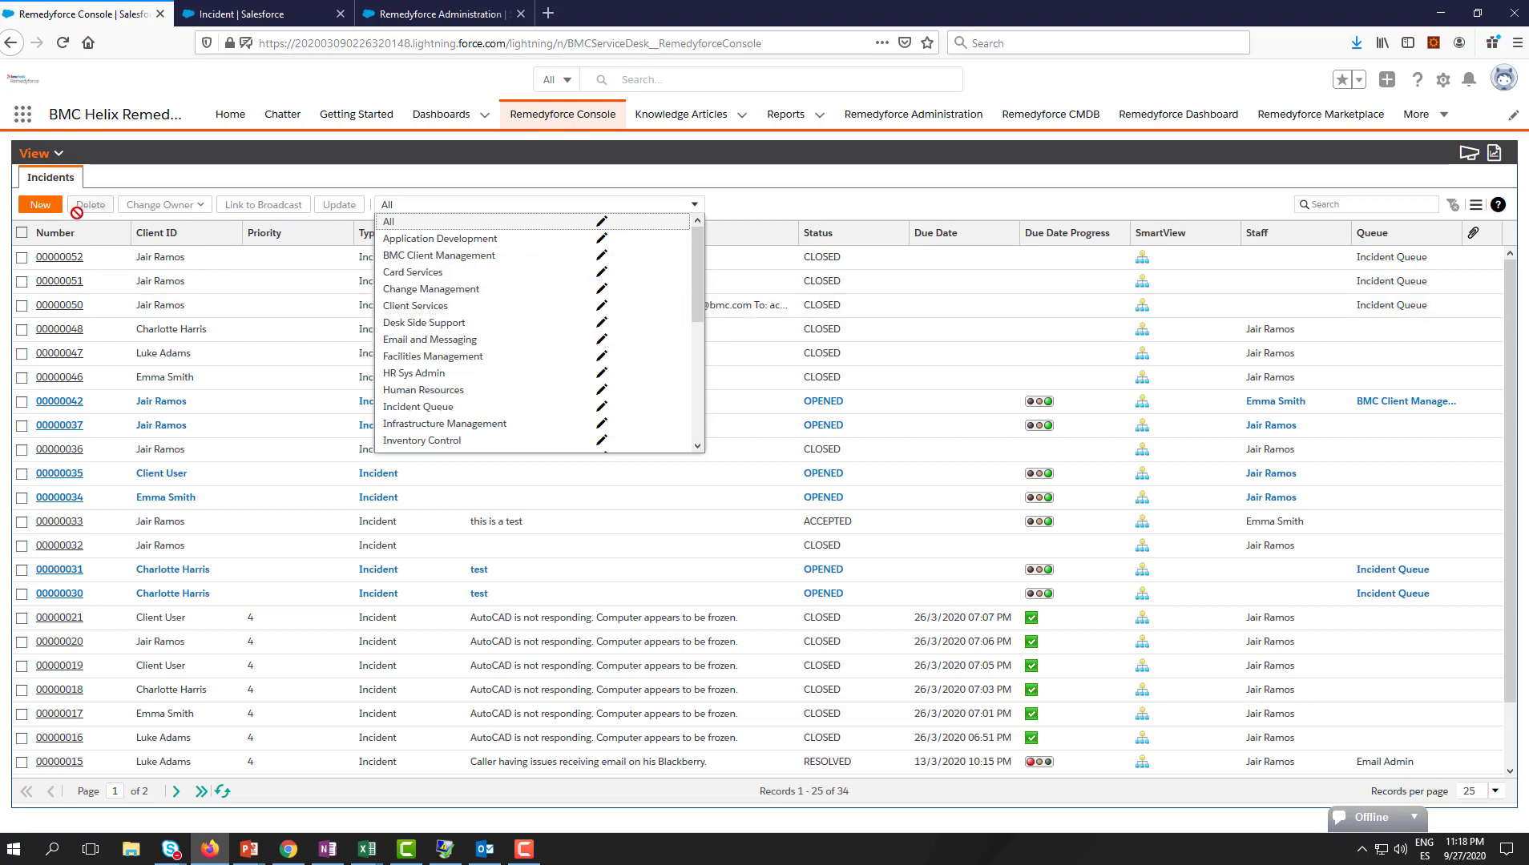
pyautogui.click(58, 157)
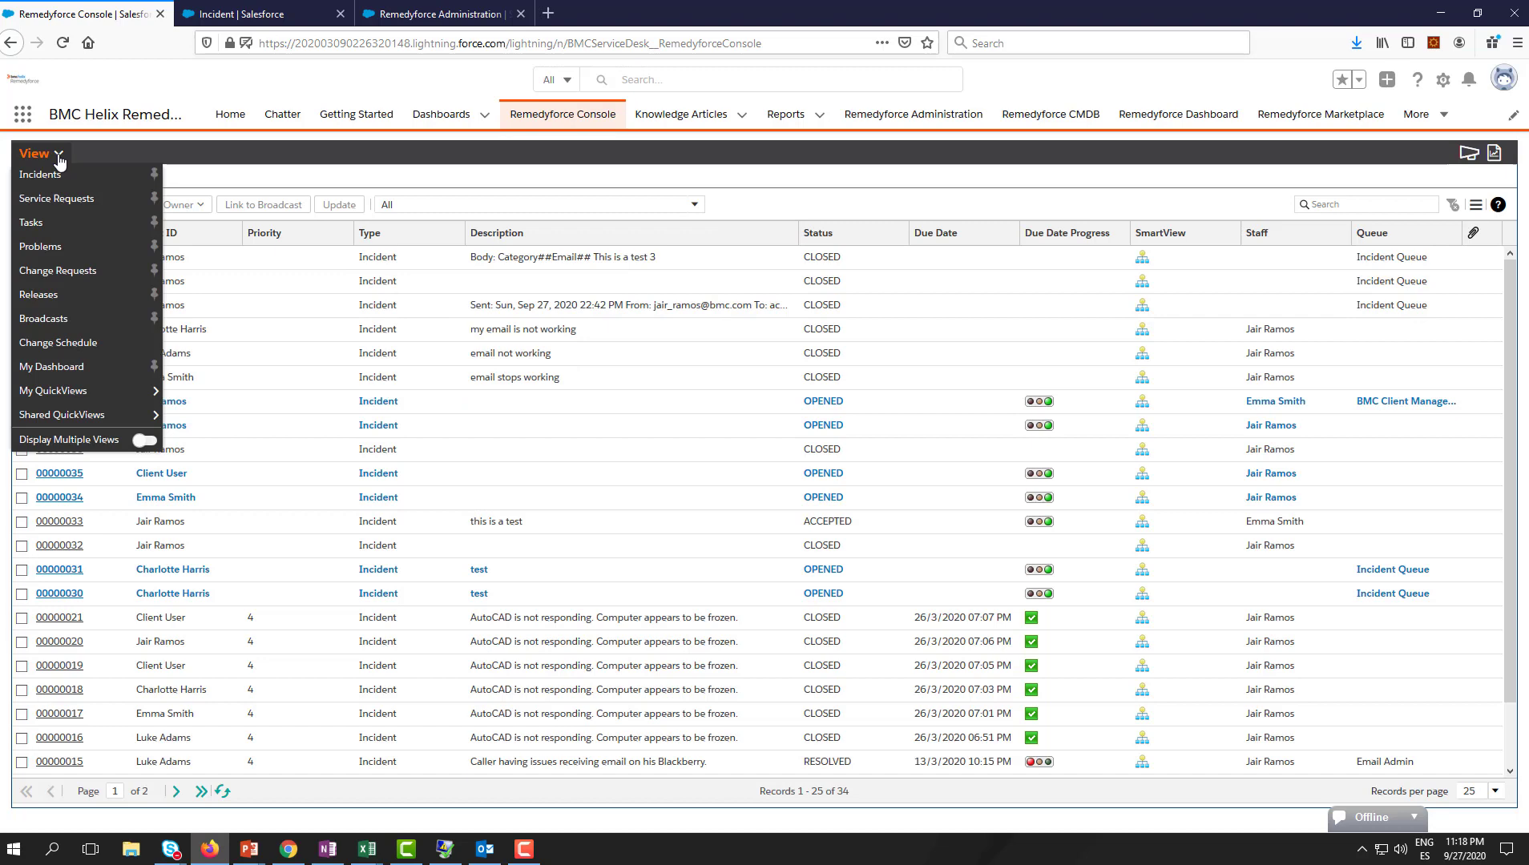
pyautogui.click(87, 200)
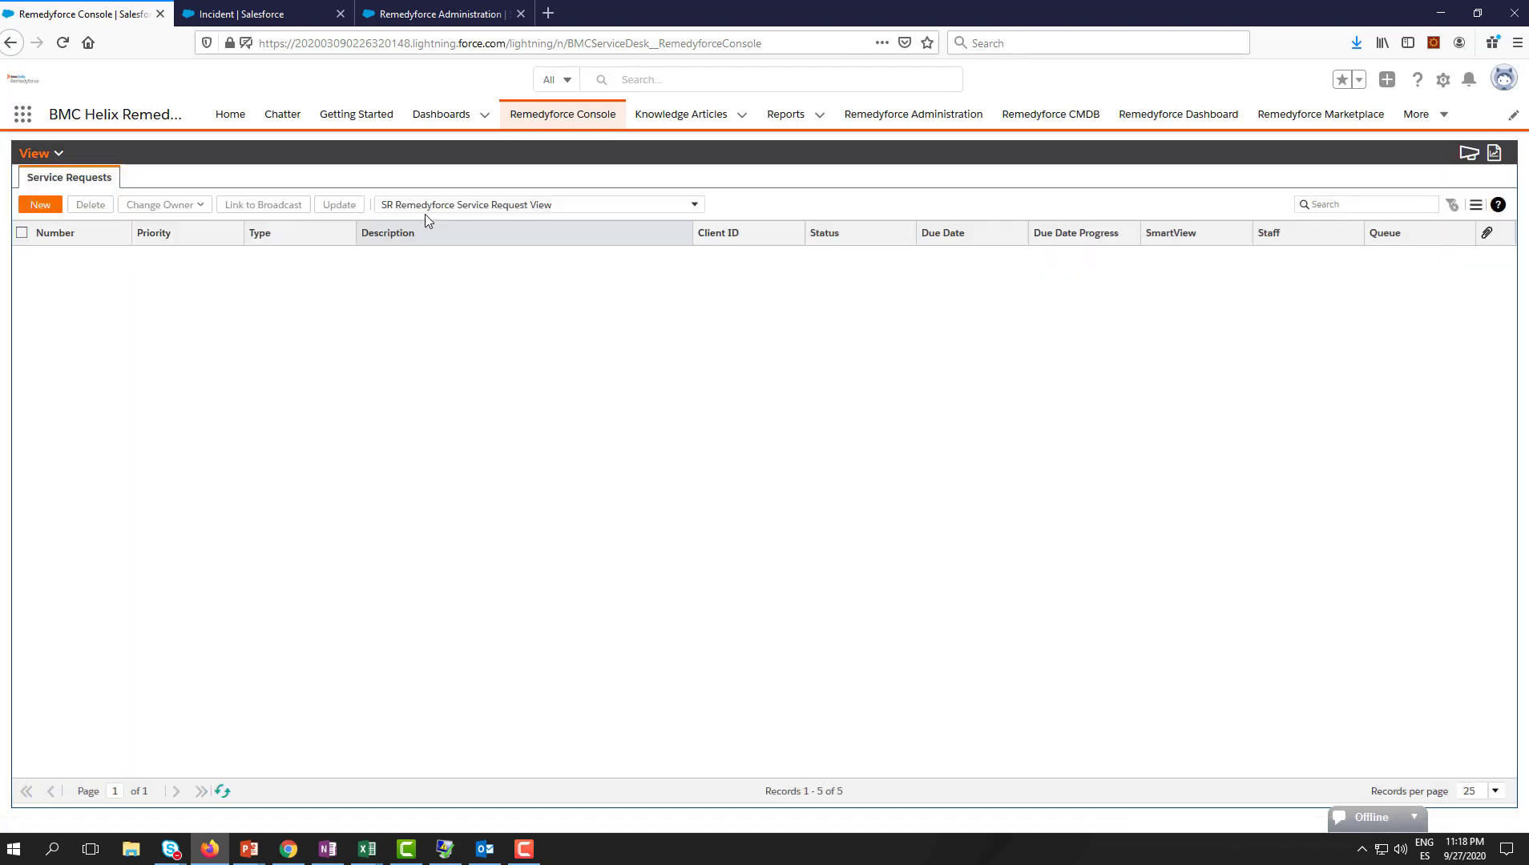
pyautogui.click(425, 207)
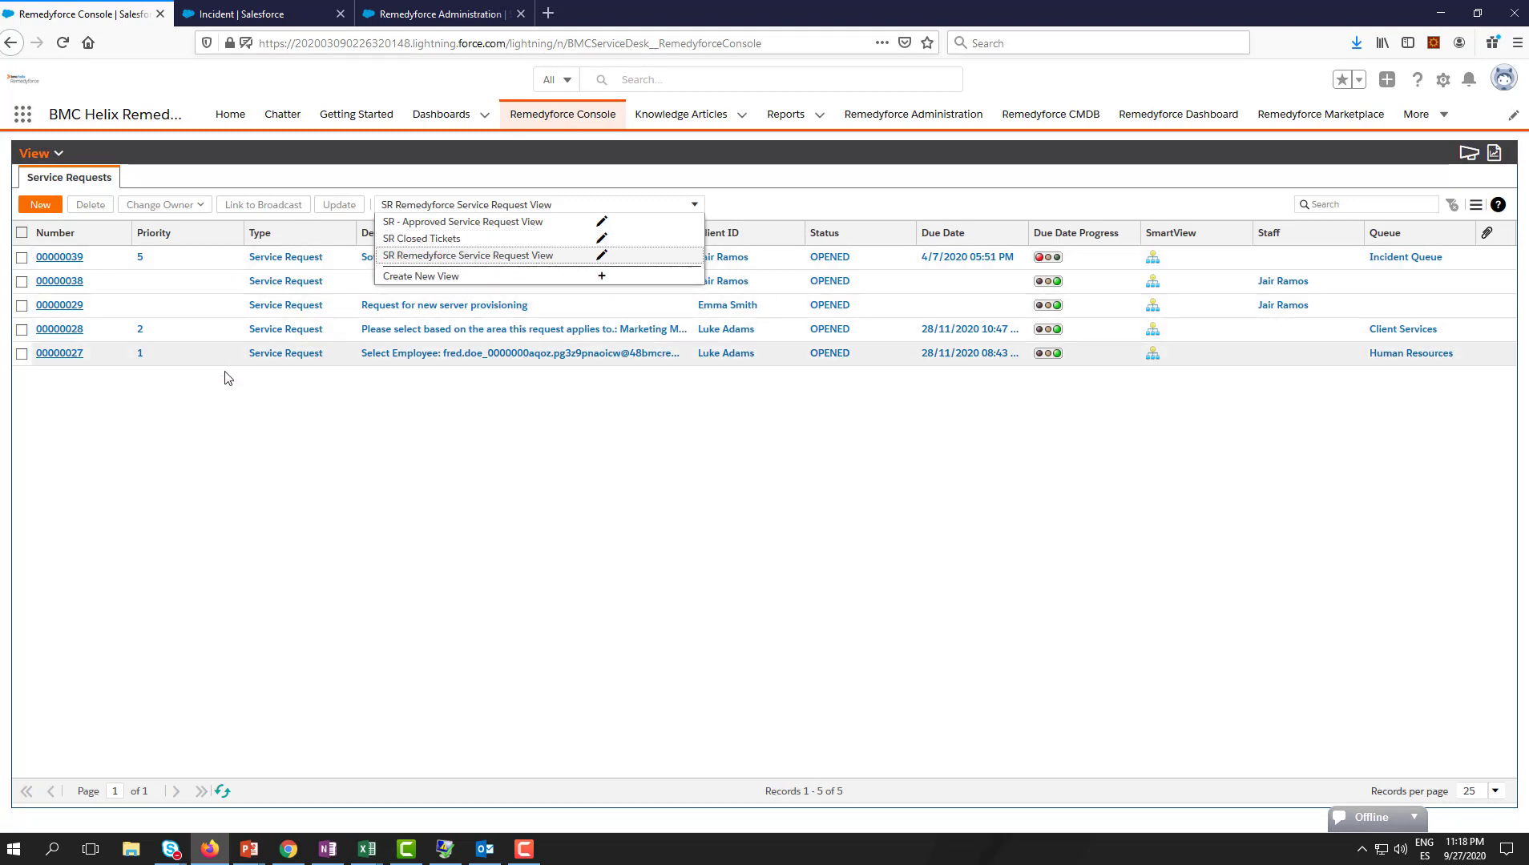
pyautogui.click(241, 408)
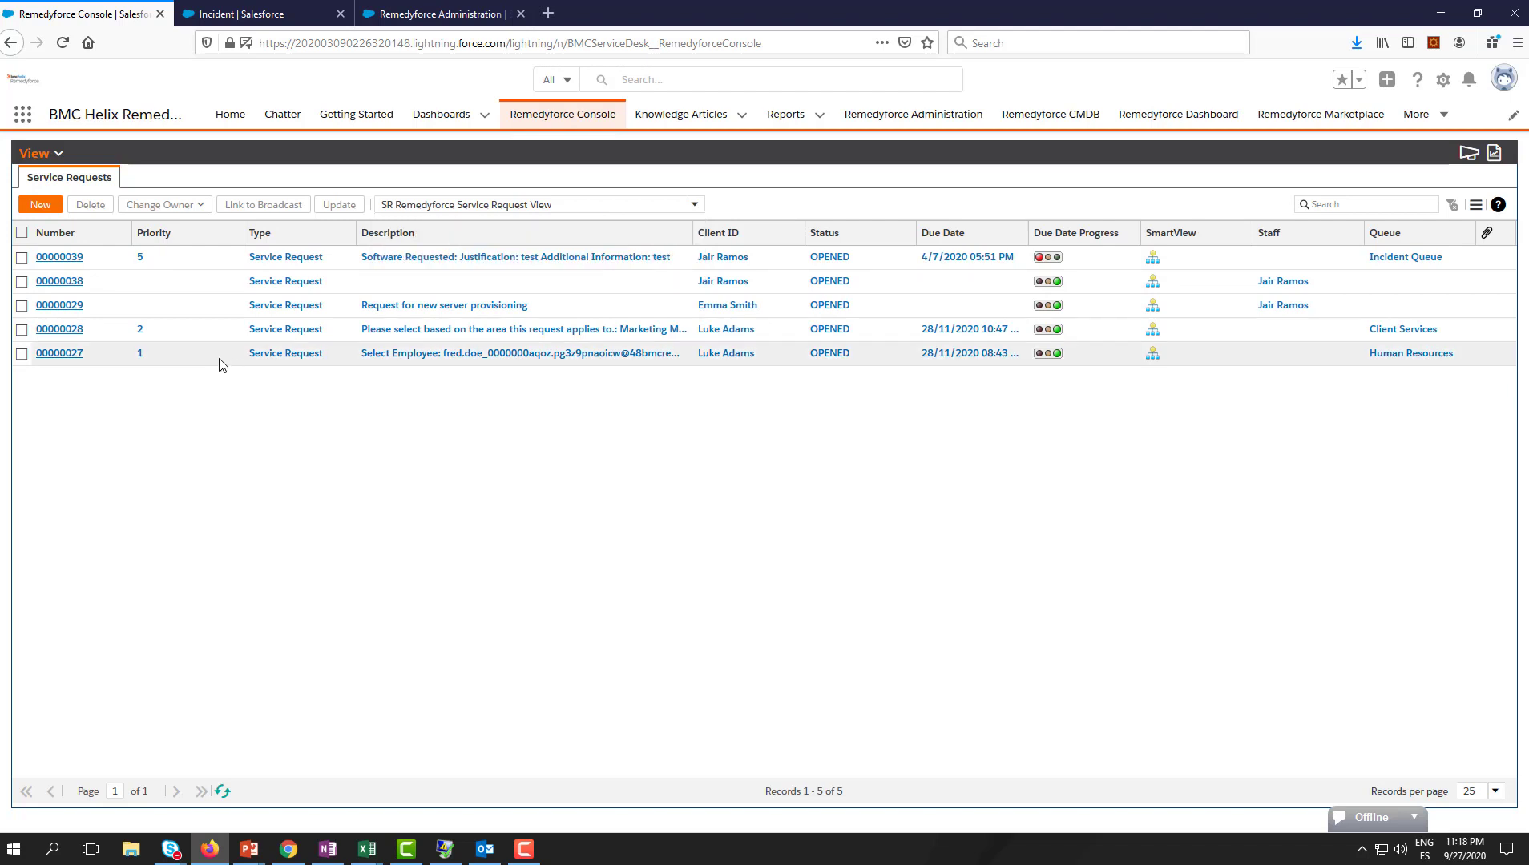
pyautogui.click(38, 155)
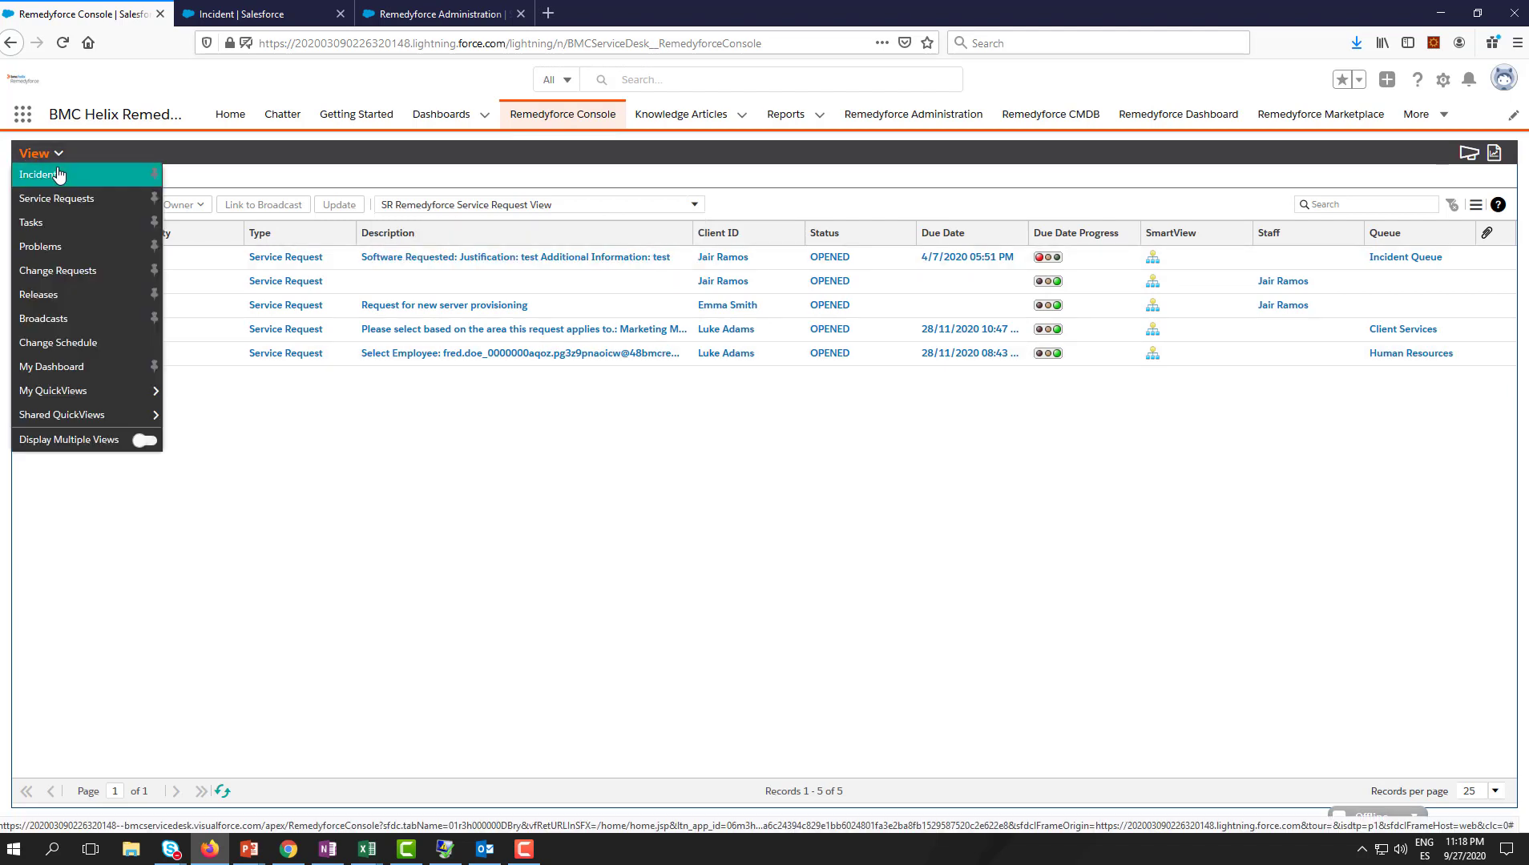
pyautogui.click(40, 174)
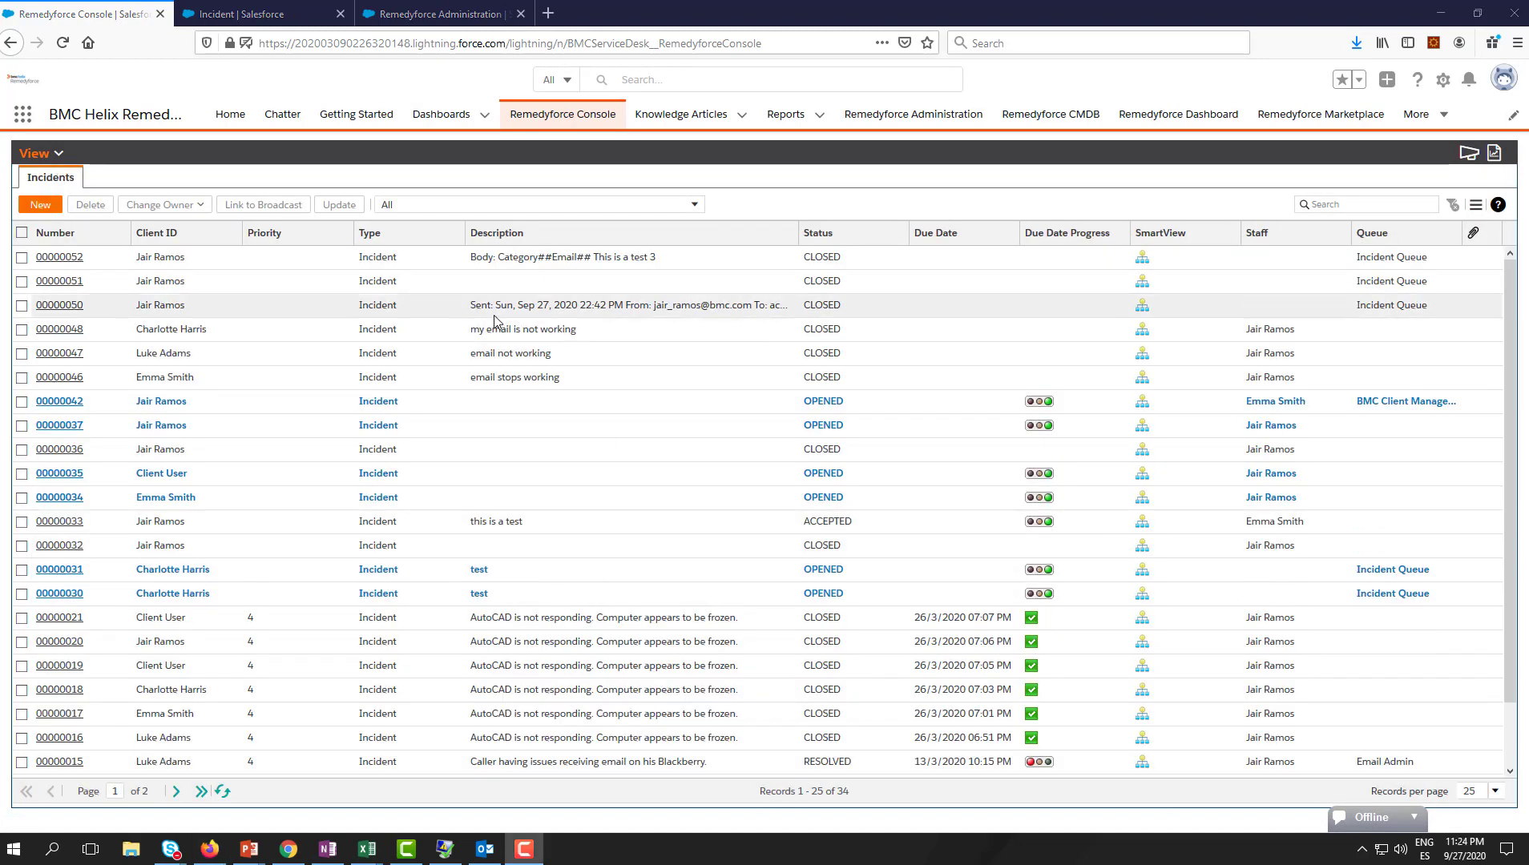
# Open the first incident in the list and expand its Activity Feed
pyautogui.click(447, 15)
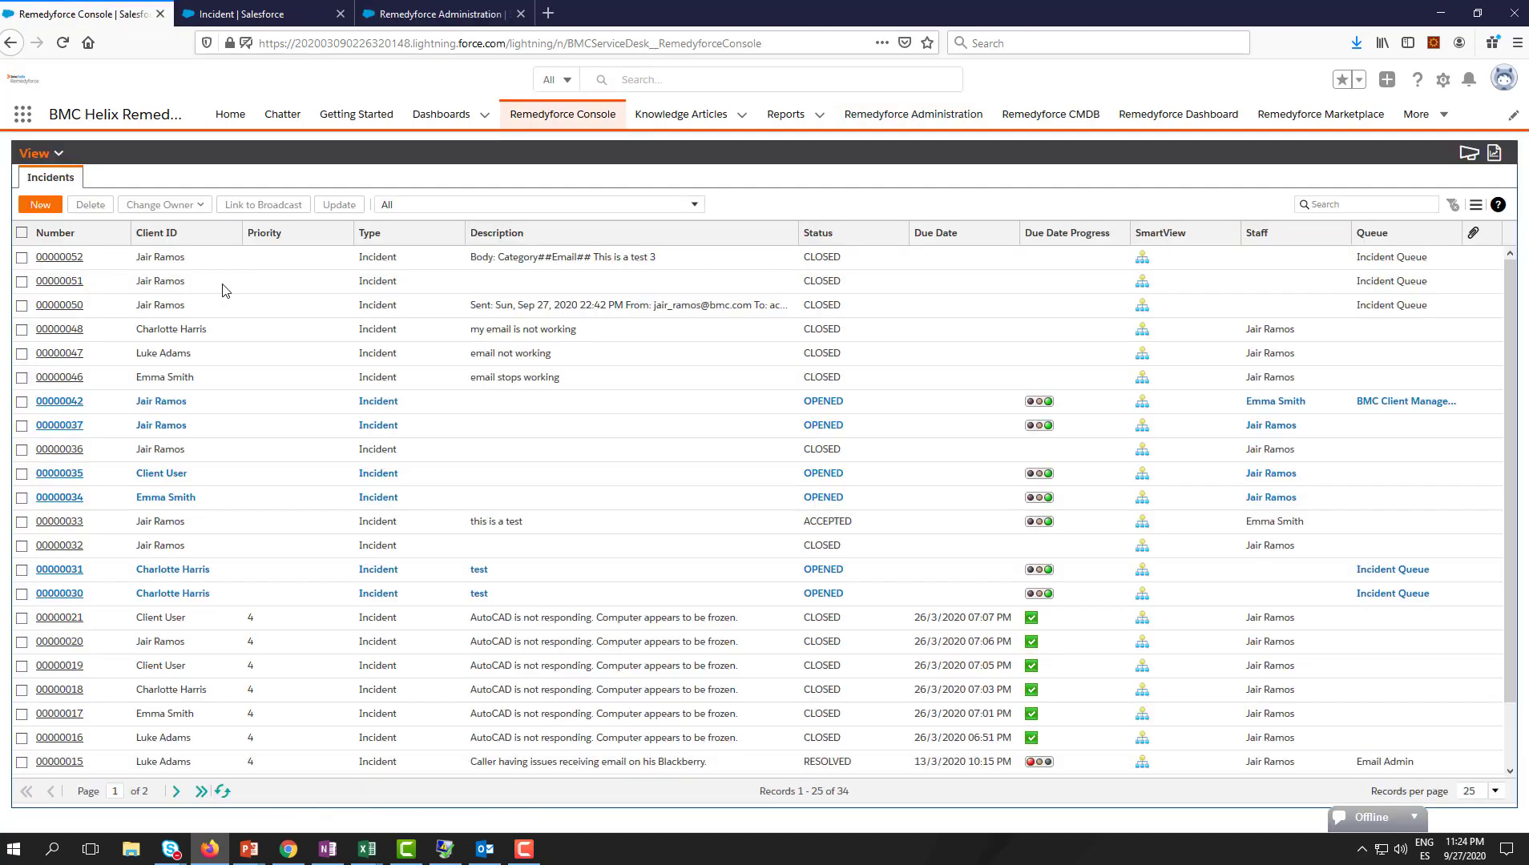
pyautogui.click(88, 14)
pyautogui.click(46, 258)
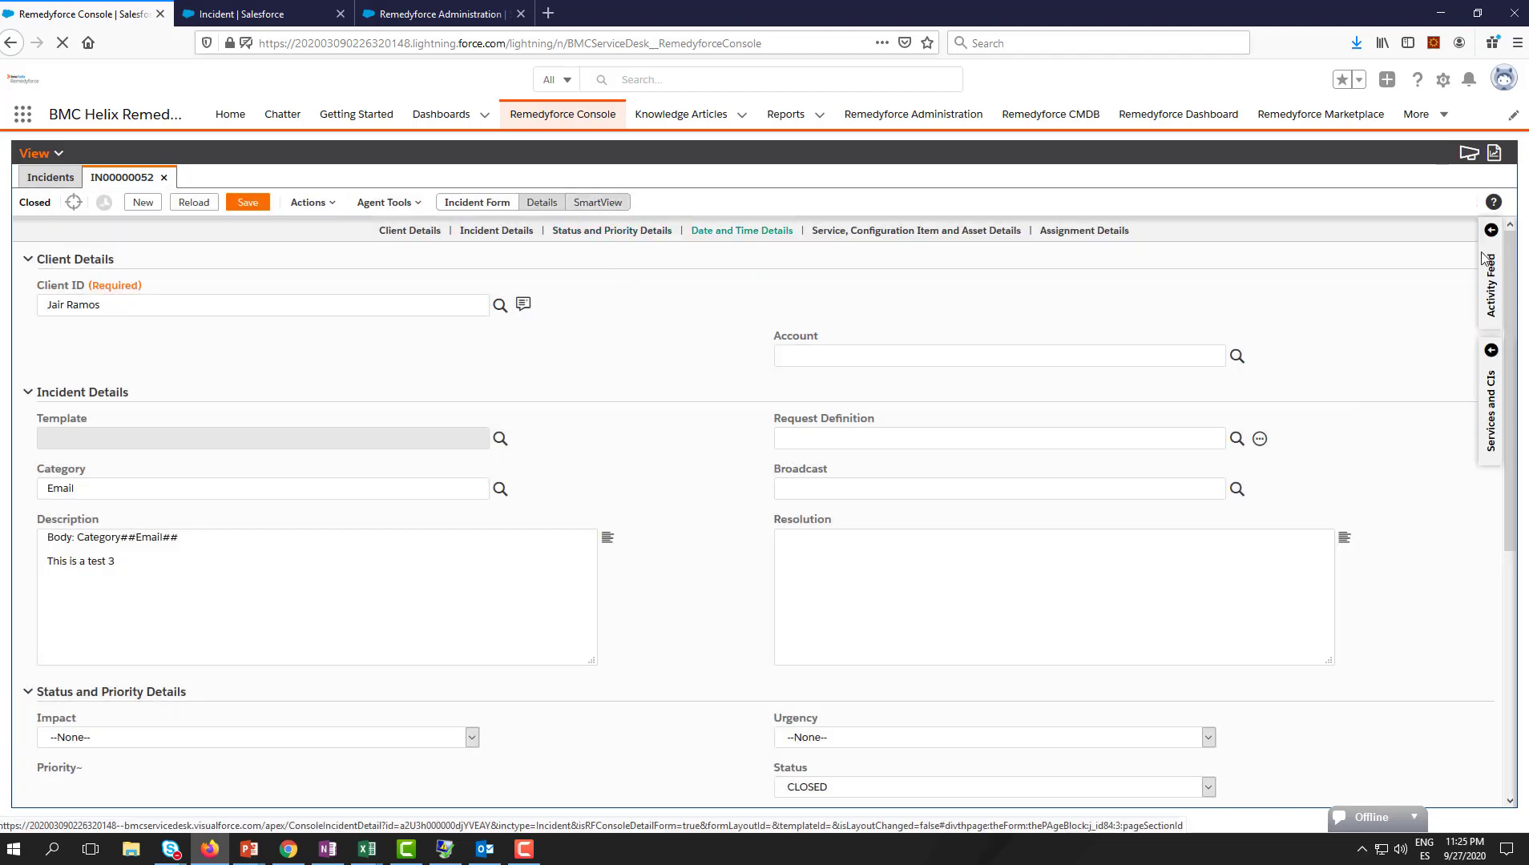
pyautogui.click(1490, 294)
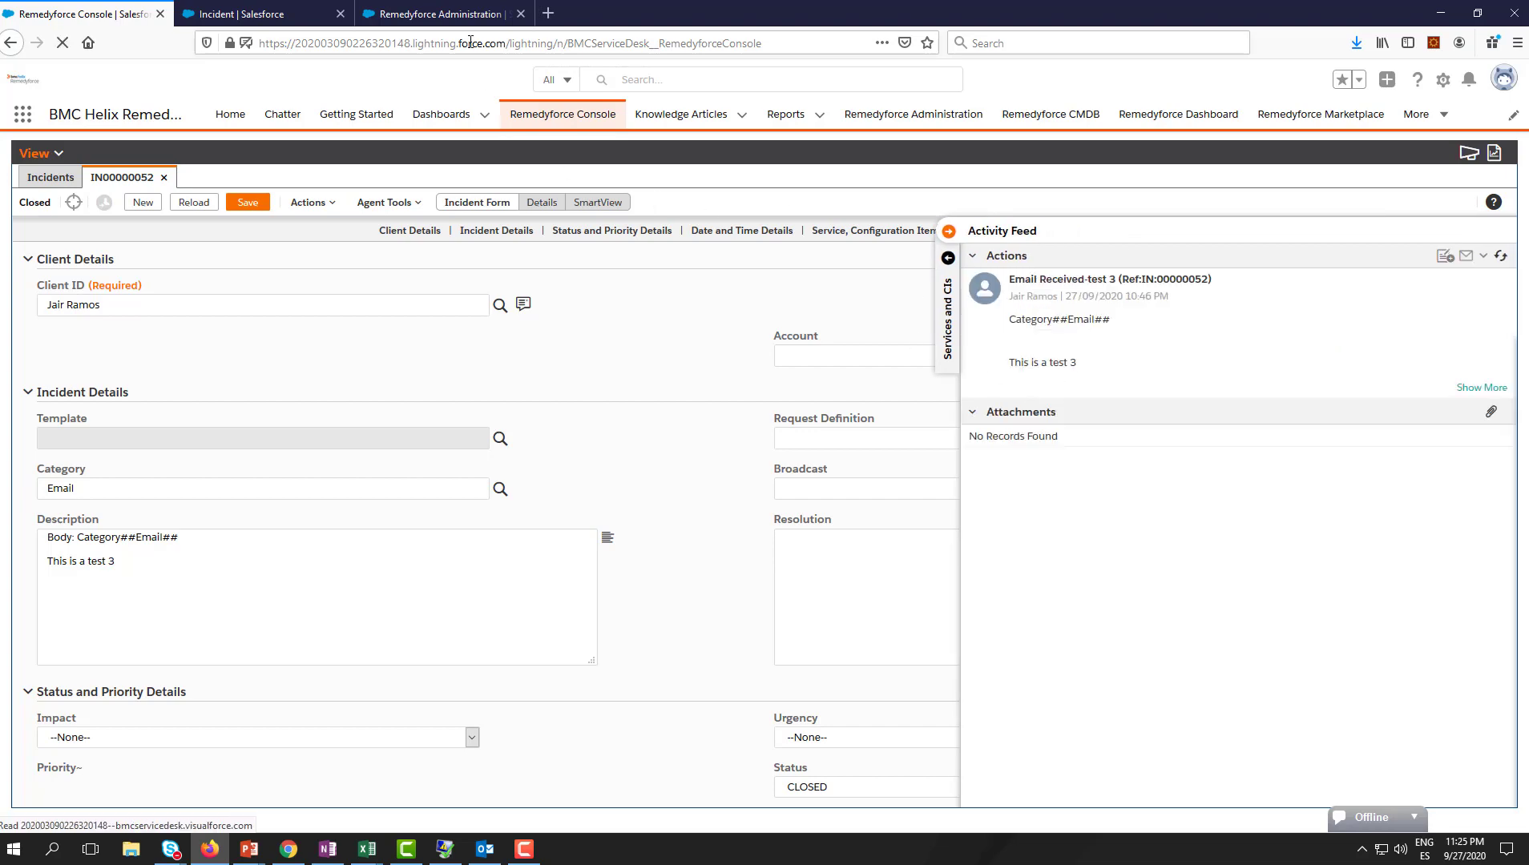
# In the Remedyforce Administration console settings, review the record types offered as Console View, keeping Incidents selected
pyautogui.click(429, 11)
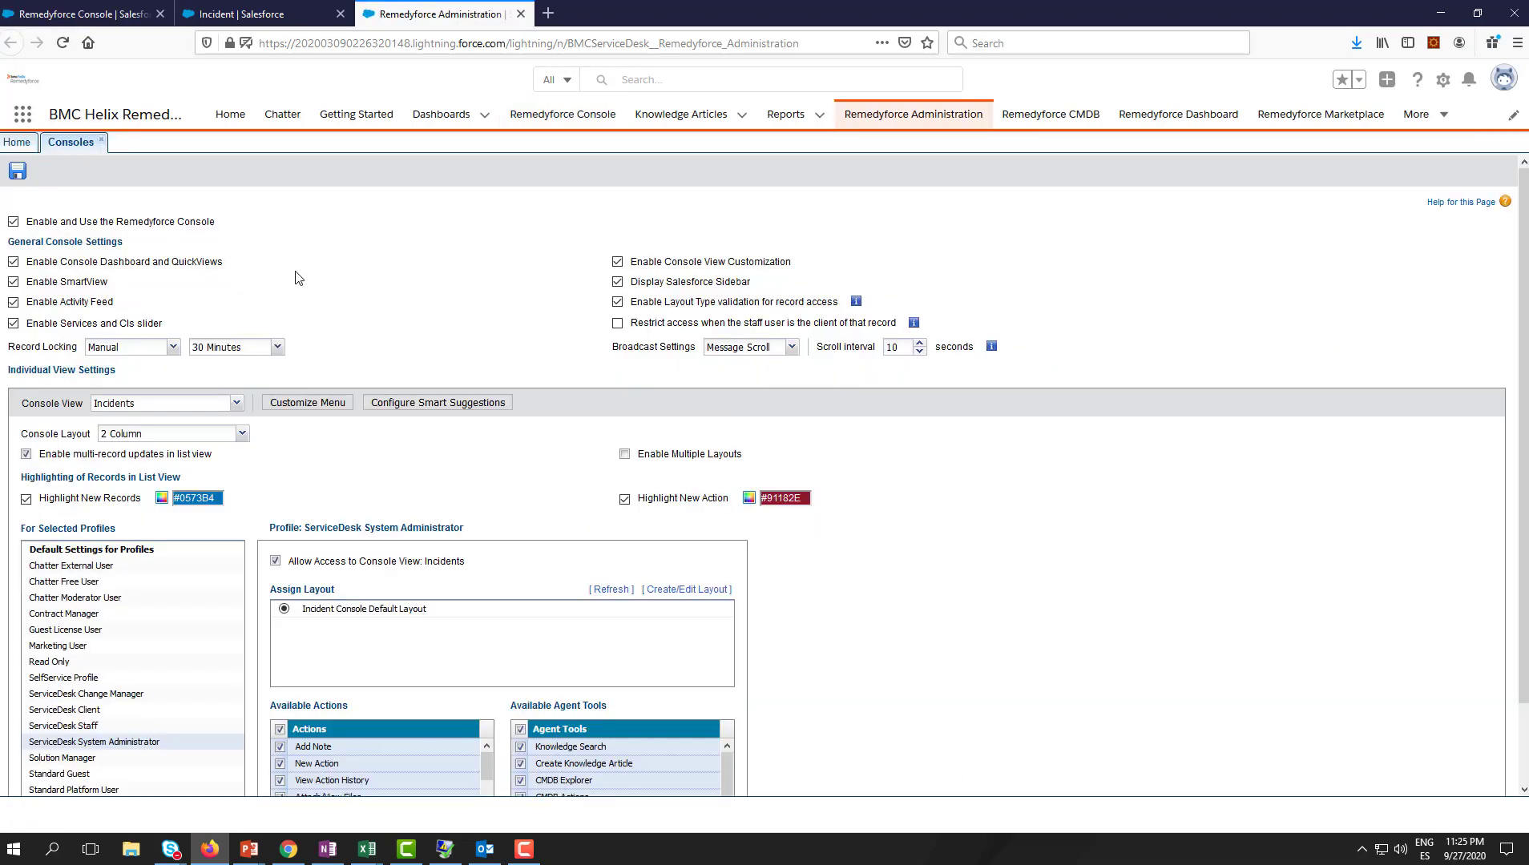
pyautogui.scroll(-2, 304, 302)
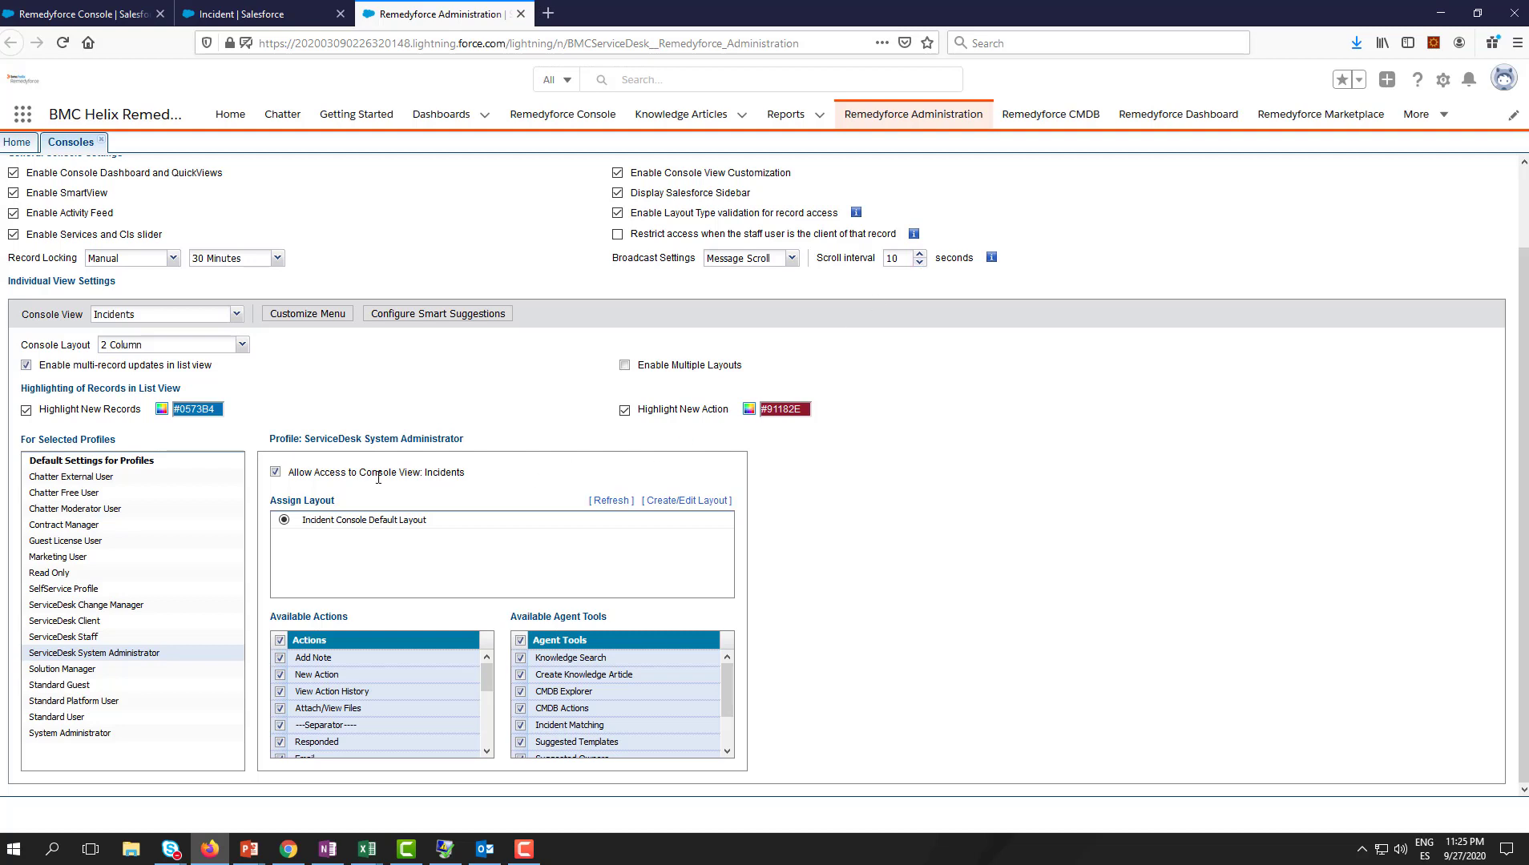
pyautogui.click(165, 317)
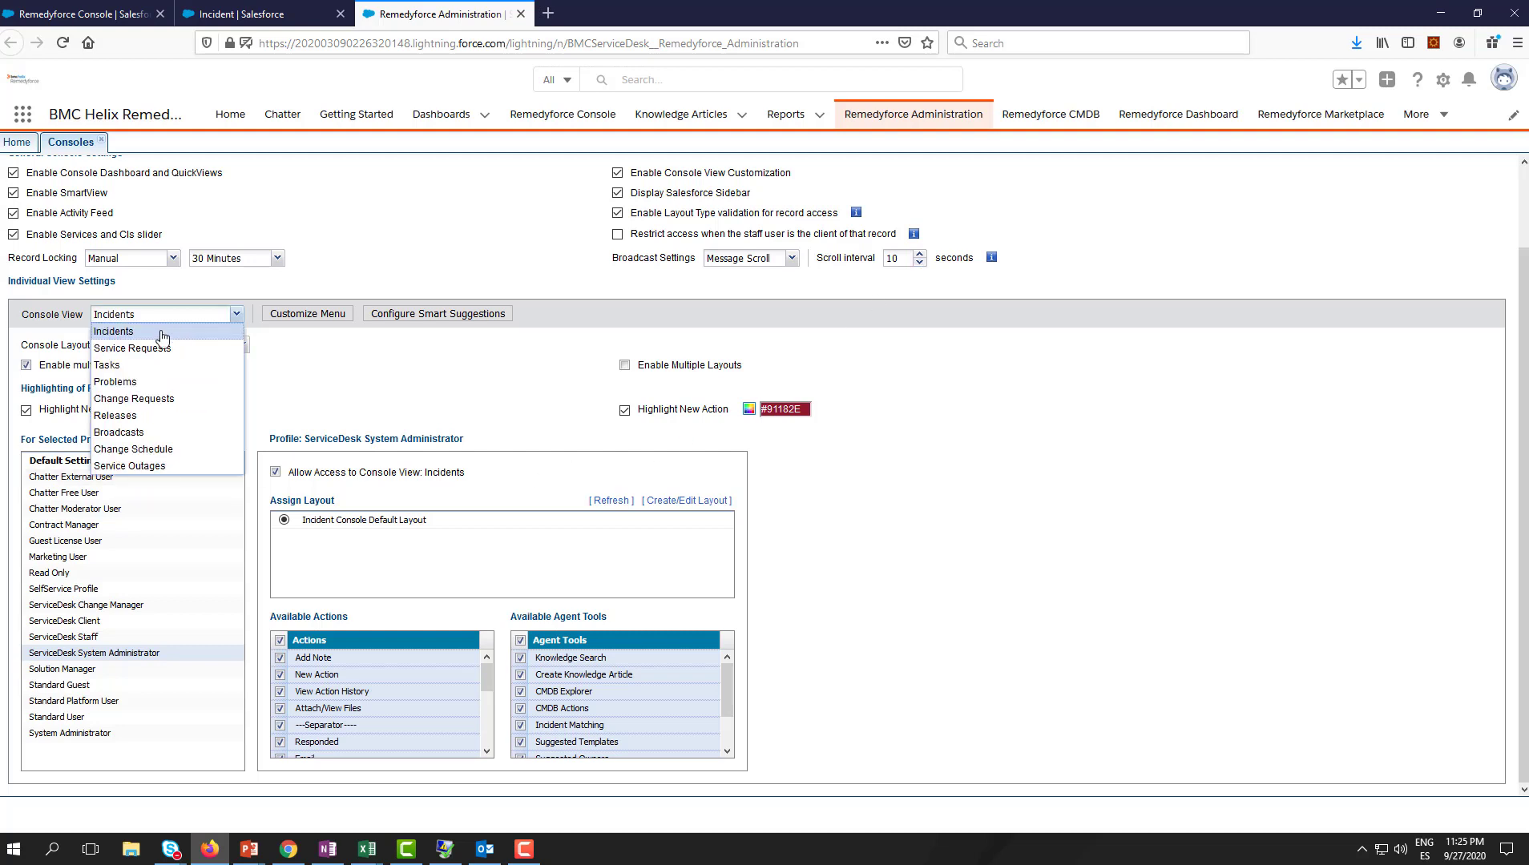
pyautogui.click(154, 335)
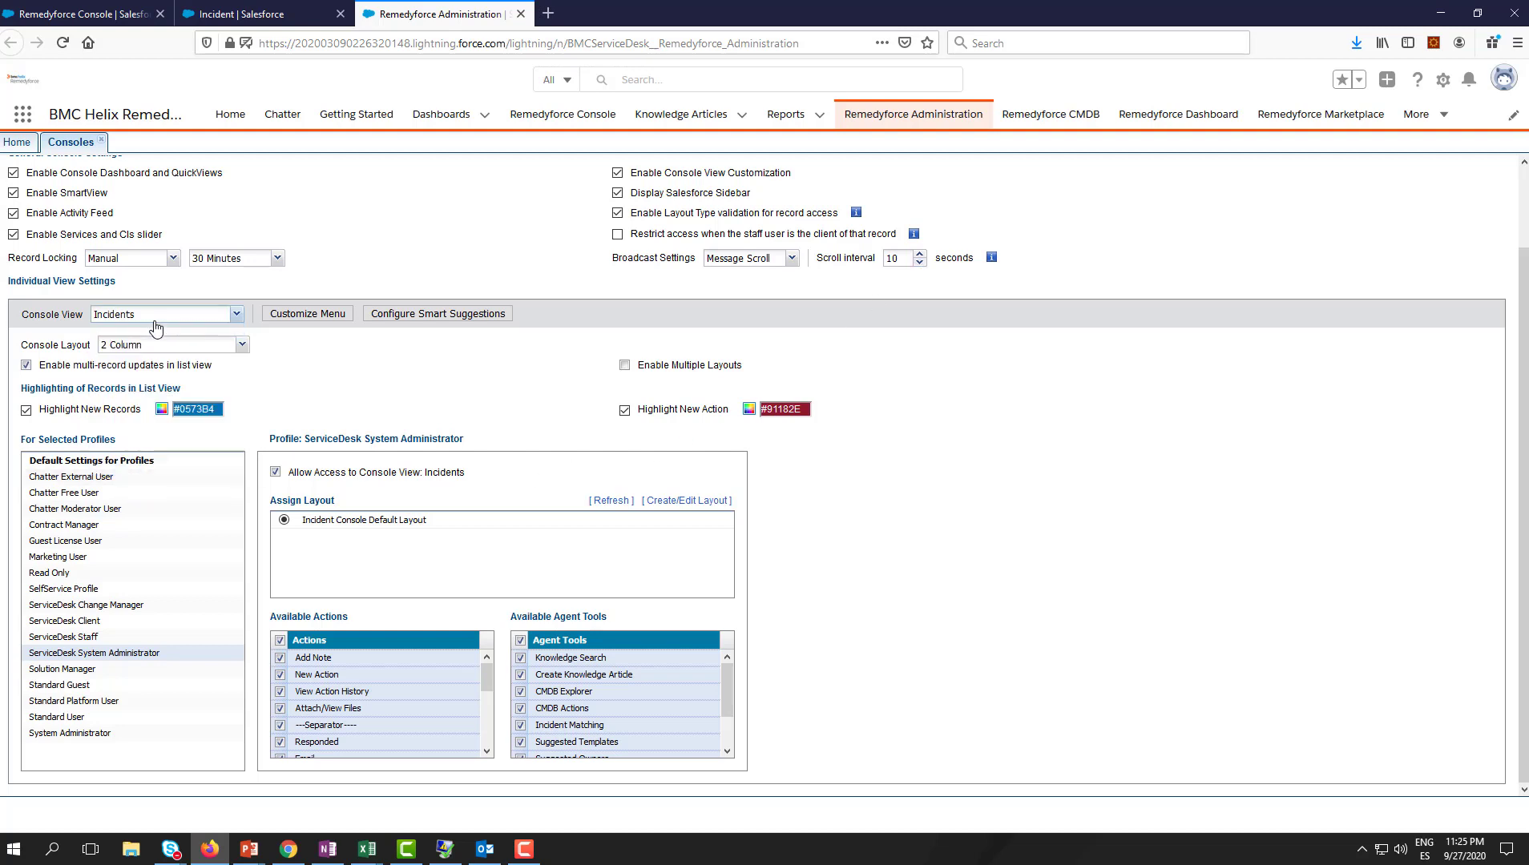
pyautogui.click(156, 317)
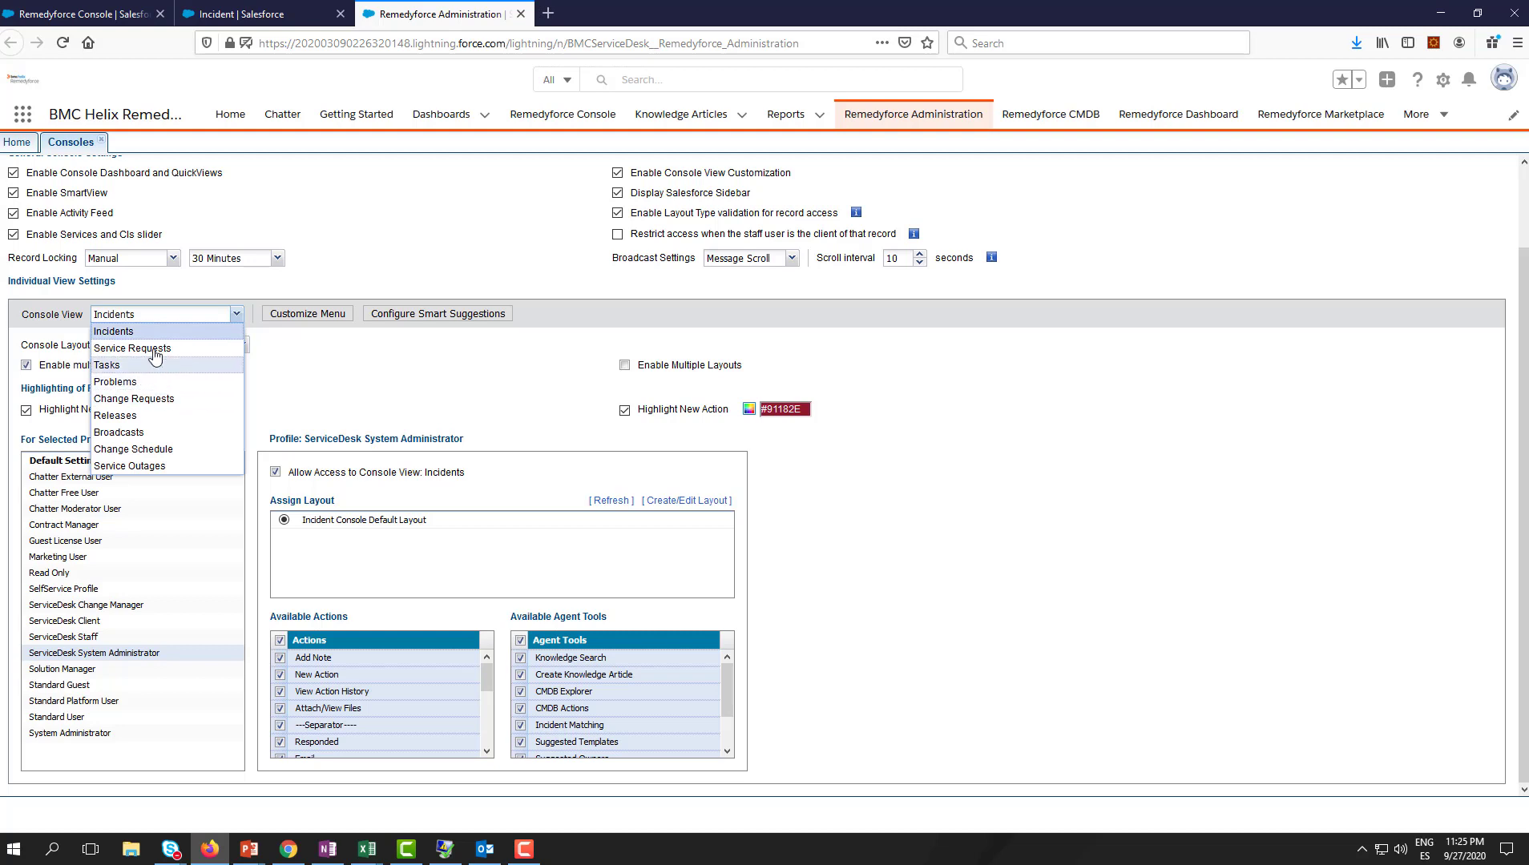
pyautogui.click(385, 365)
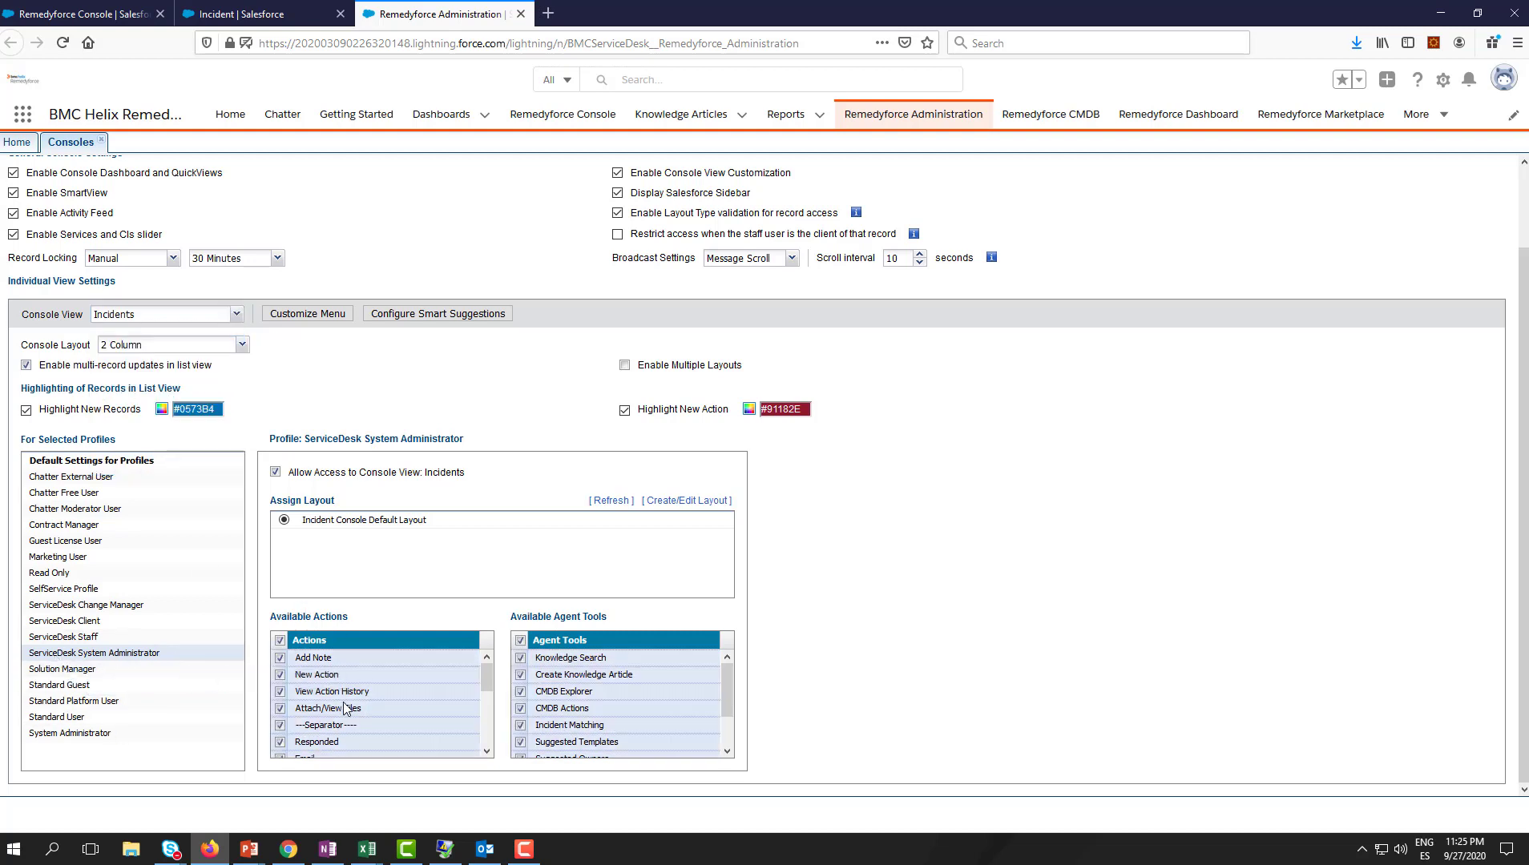
# Compare the Available Actions in the Incidents console settings with the actions offered on the open incident
pyautogui.scroll(-5, 344, 682)
pyautogui.scroll(5, 357, 748)
pyautogui.click(72, 15)
pyautogui.click(314, 203)
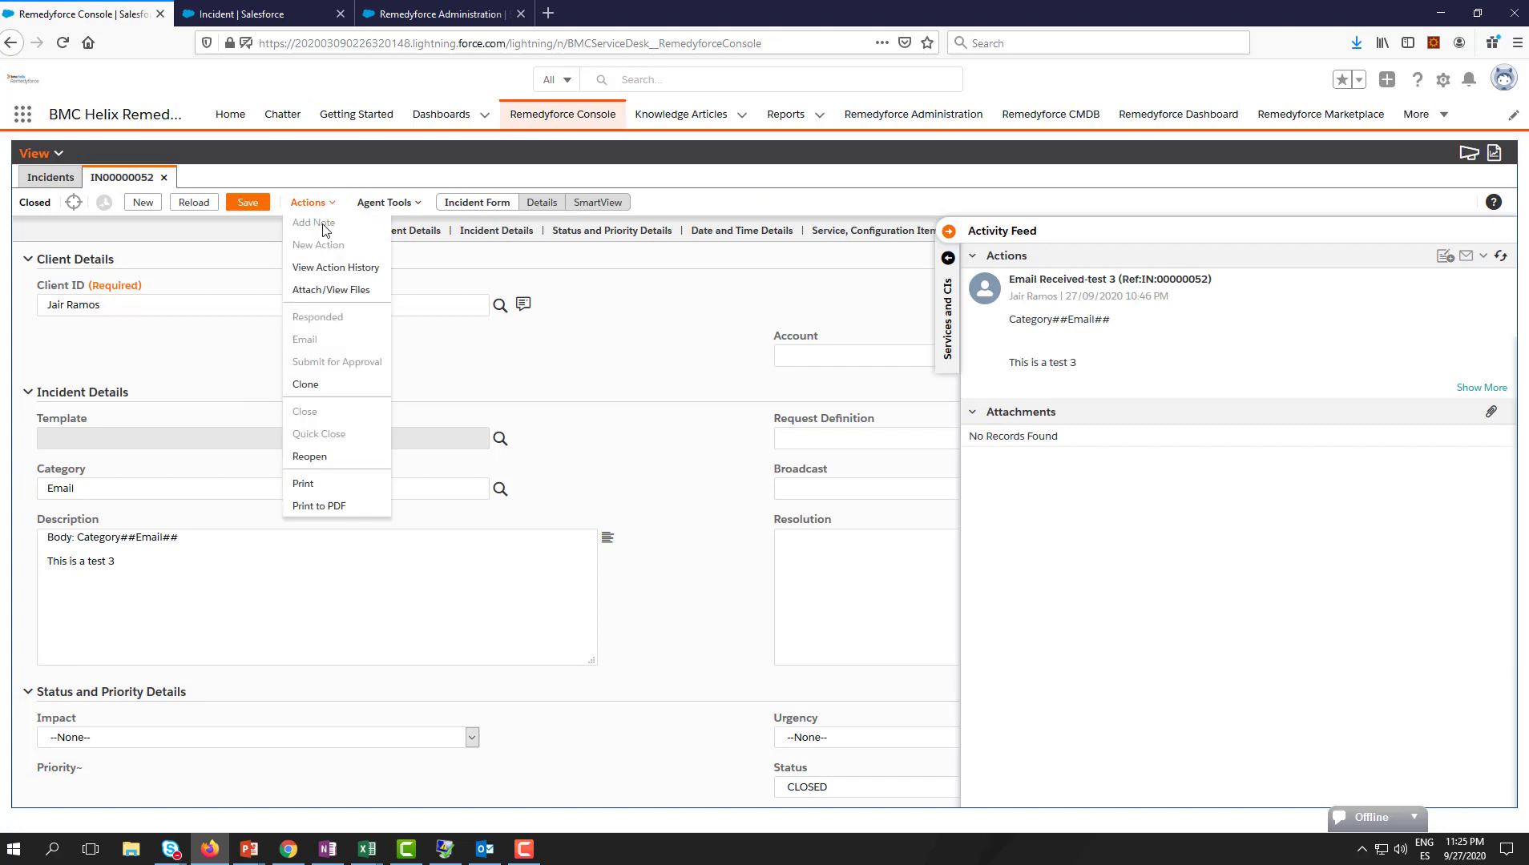
pyautogui.click(442, 13)
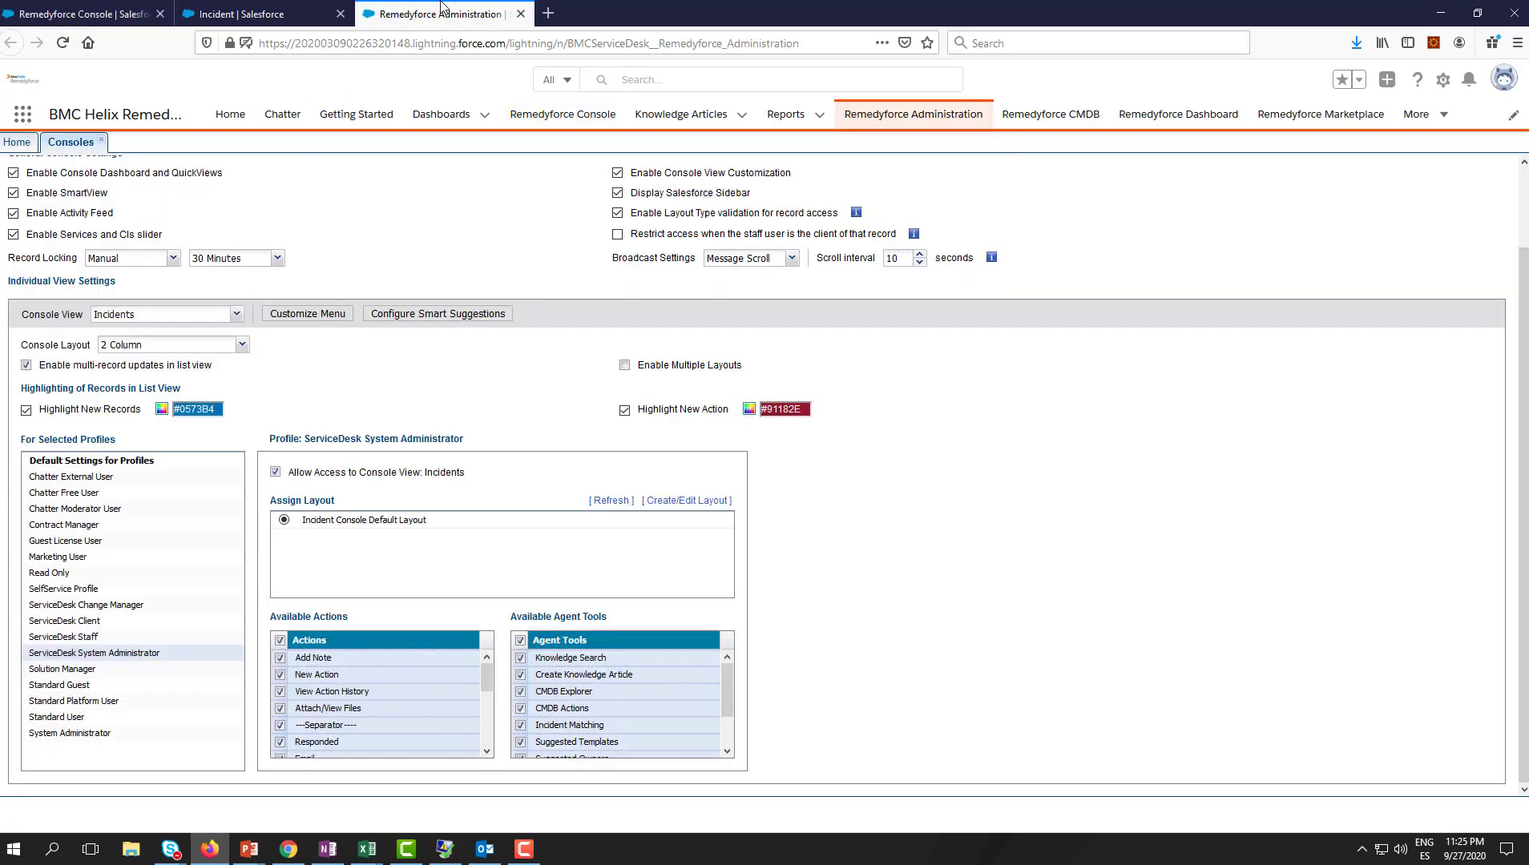
pyautogui.scroll(-5, 351, 733)
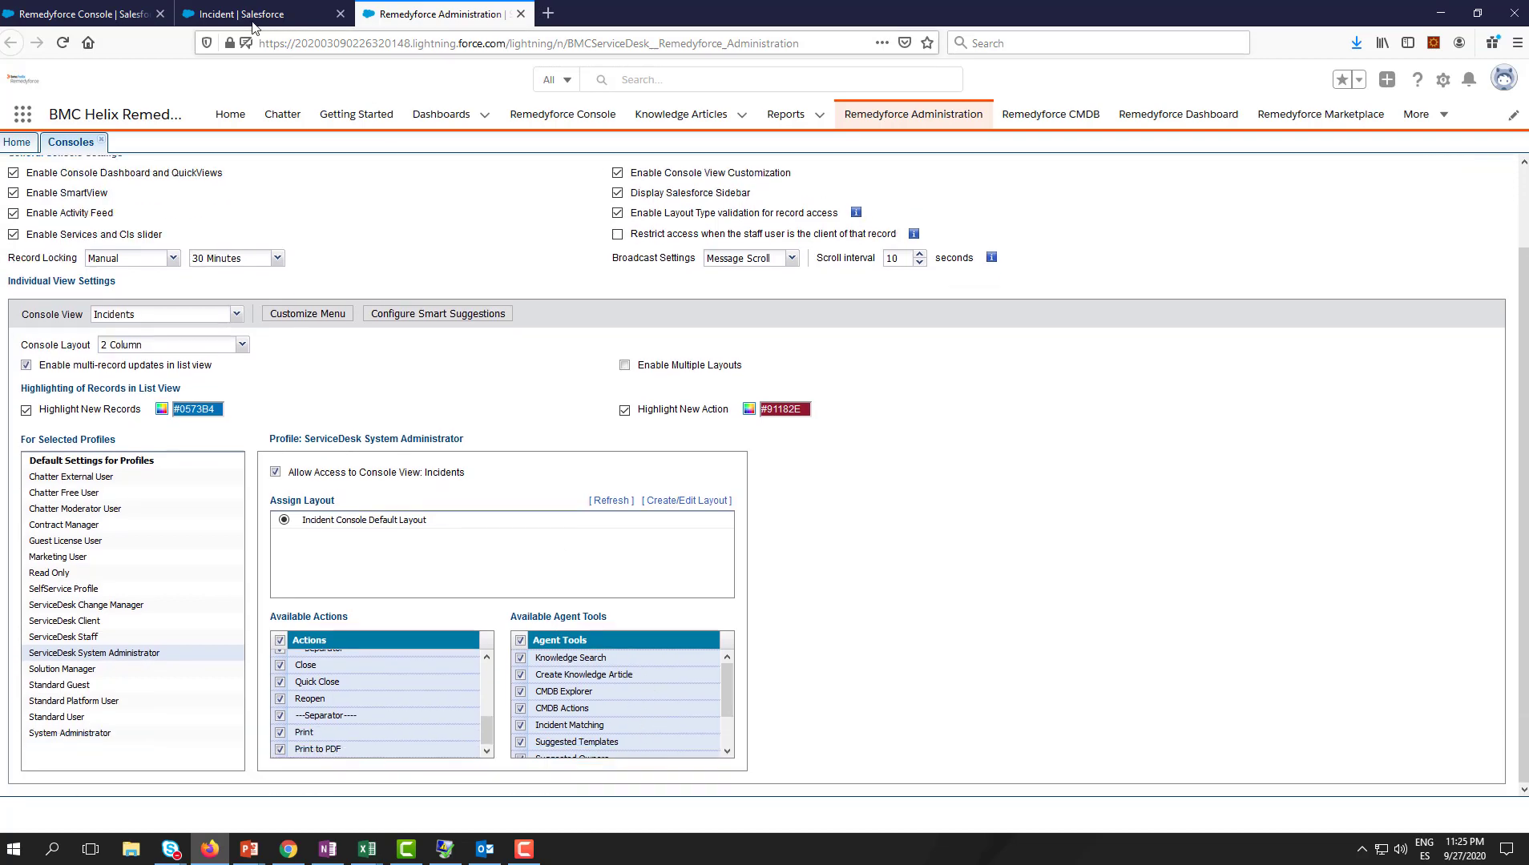
# View the agent tools offered on the open incident and return to the console settings to compare them
pyautogui.click(56, 10)
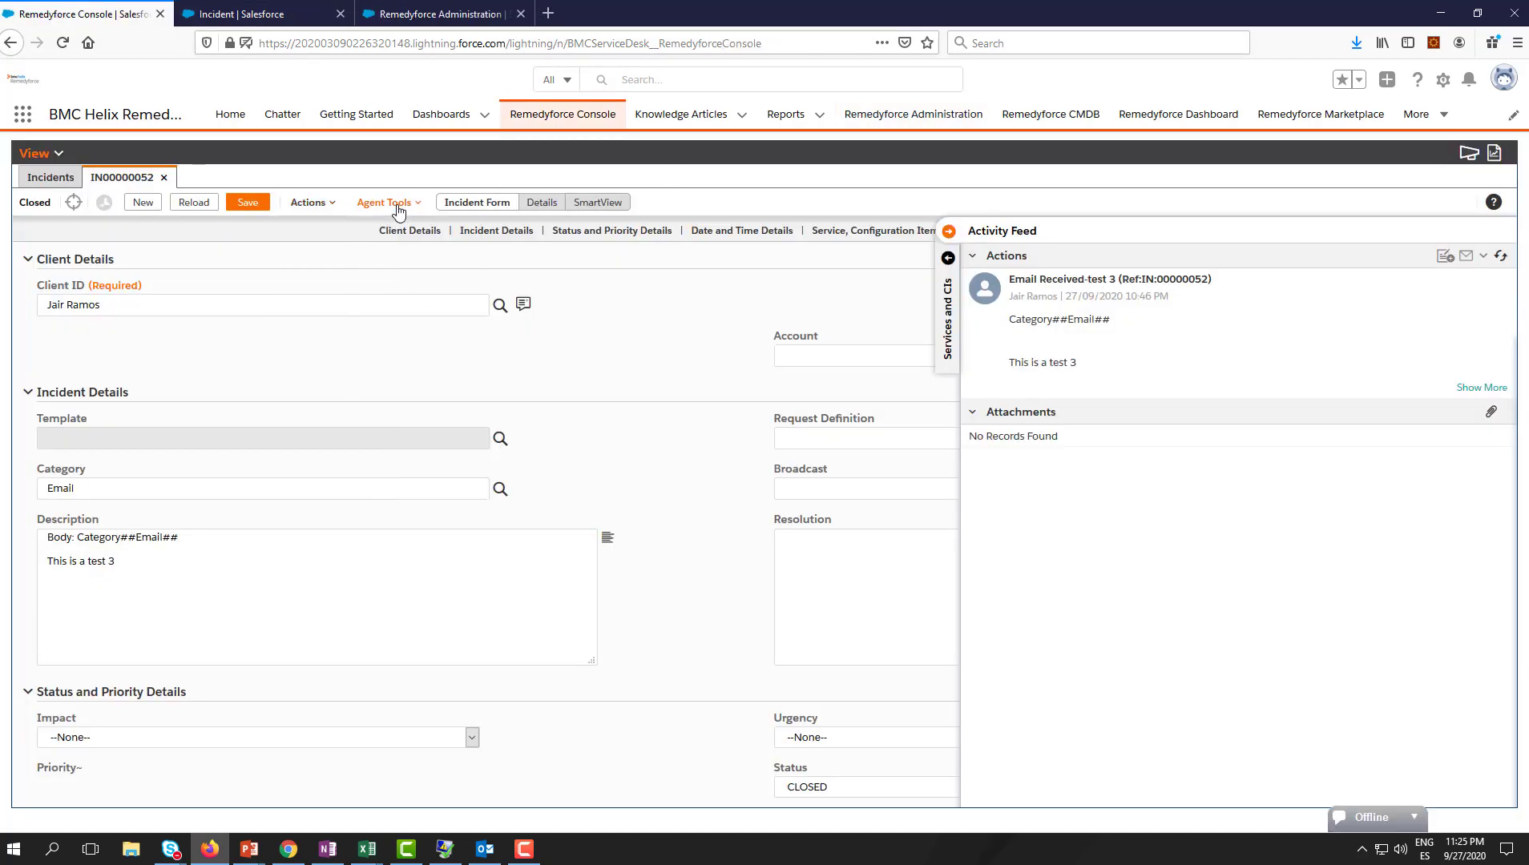
pyautogui.moveTo(399, 208)
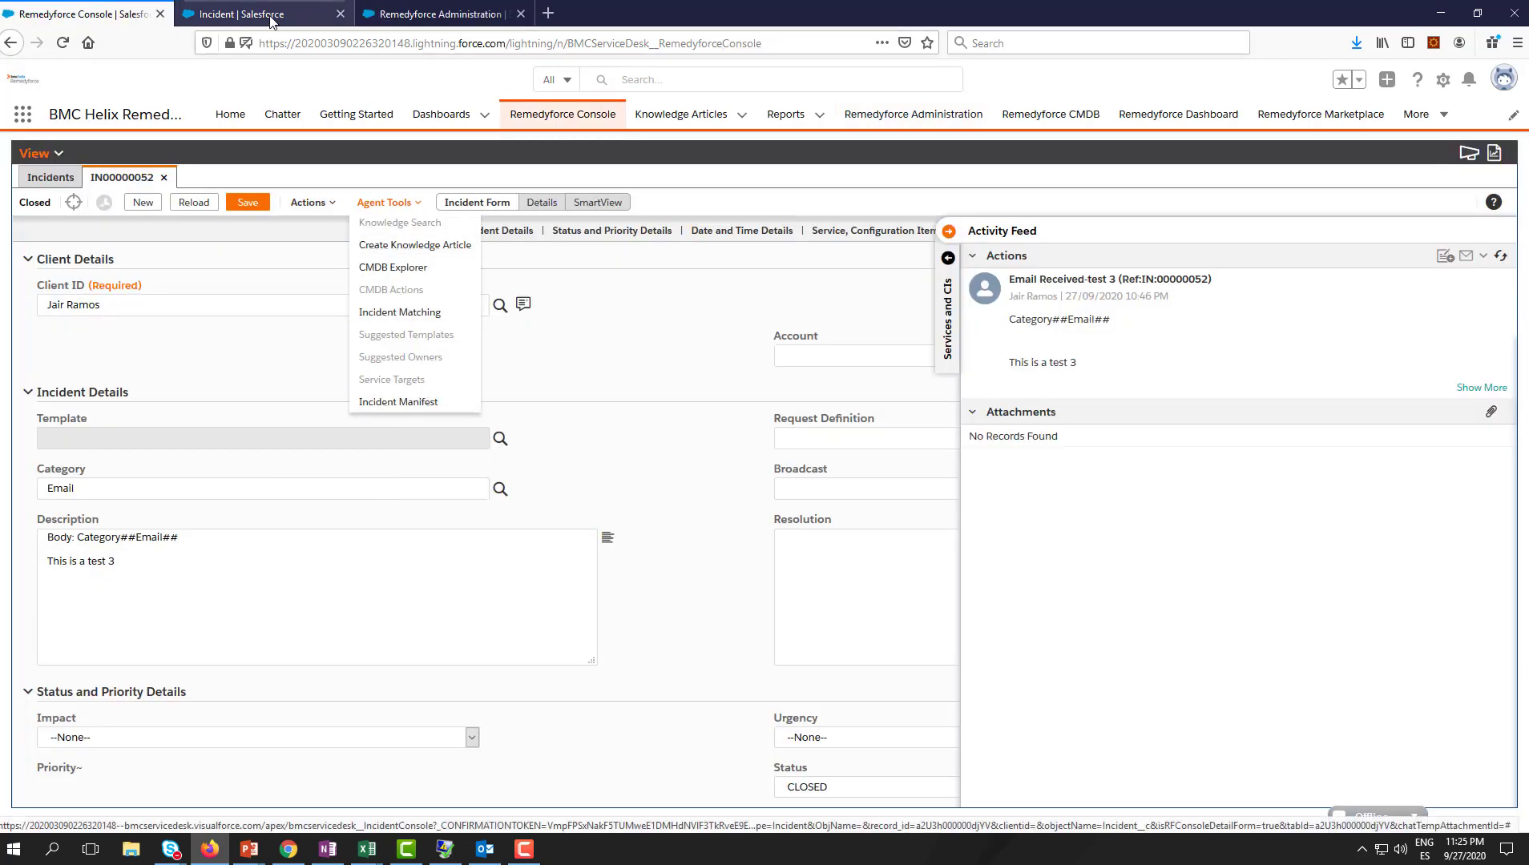
pyautogui.click(453, 16)
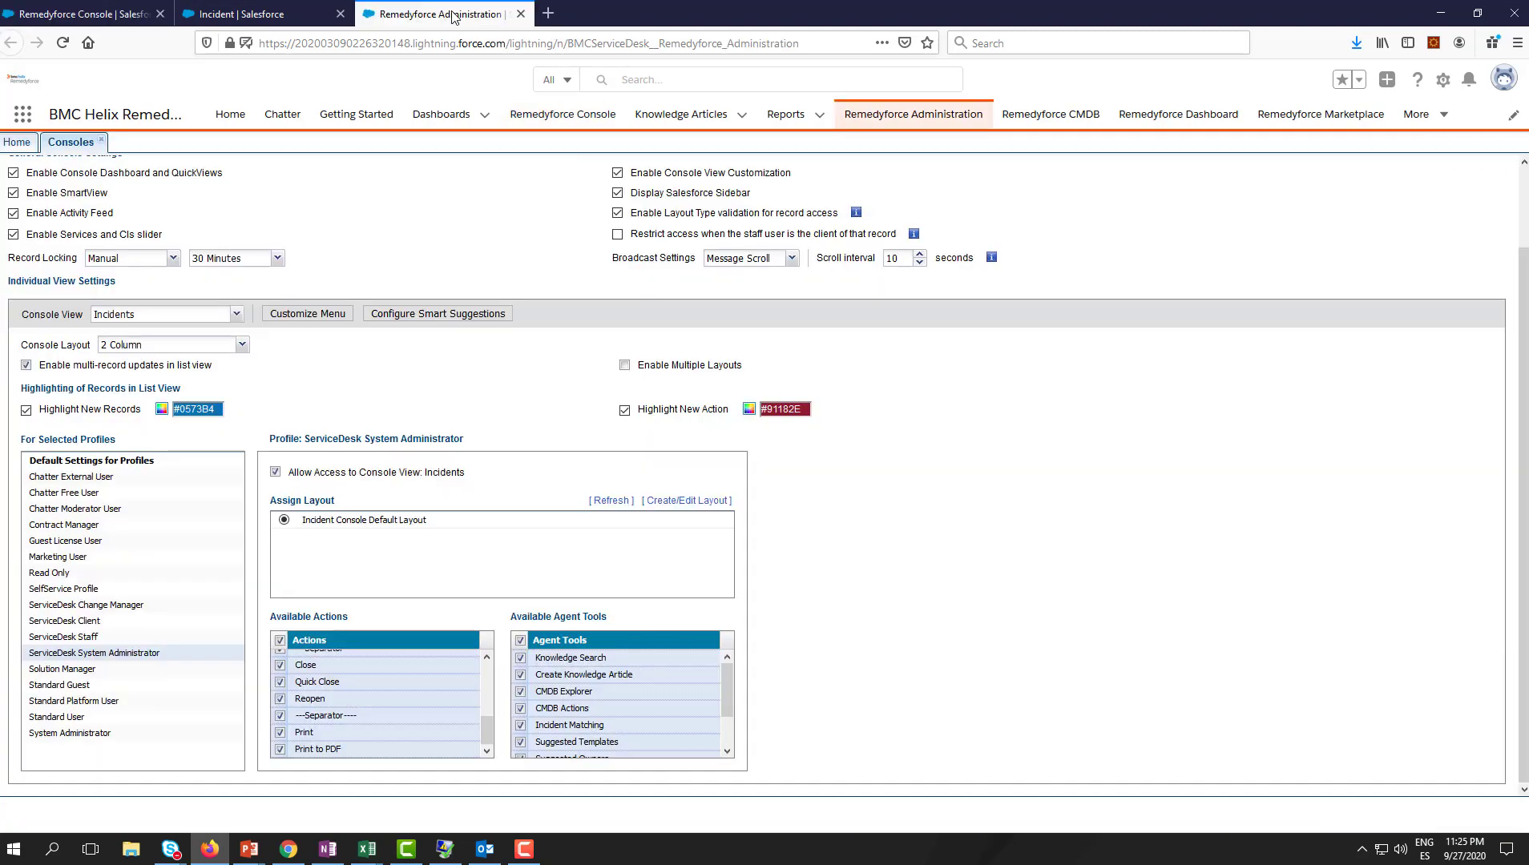
# Open the layout editor for the Incidents console view from the ServiceDesk System Administrator profile
pyautogui.click(160, 653)
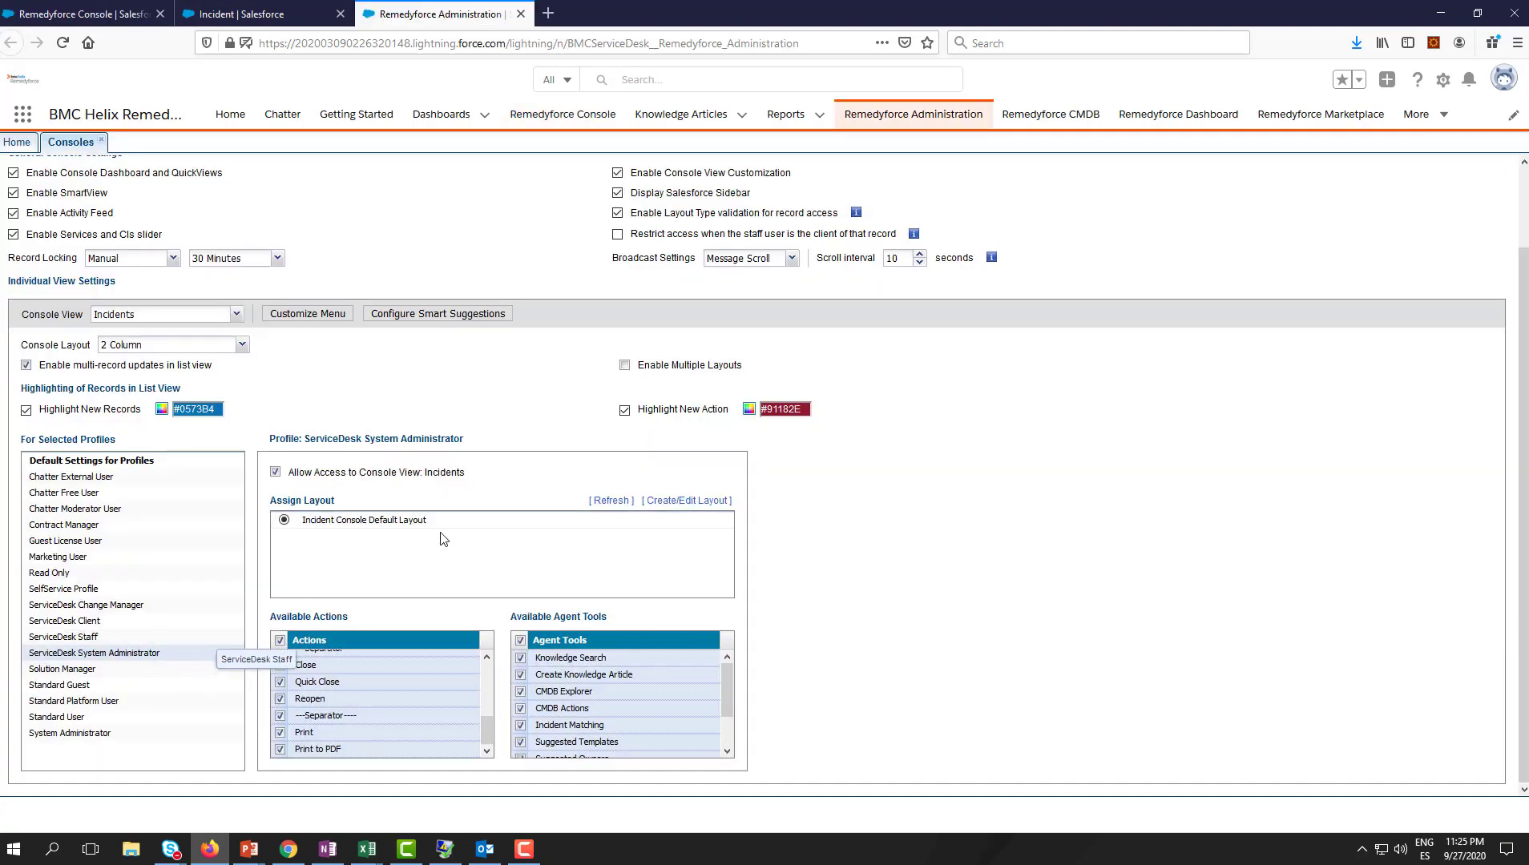
pyautogui.click(677, 501)
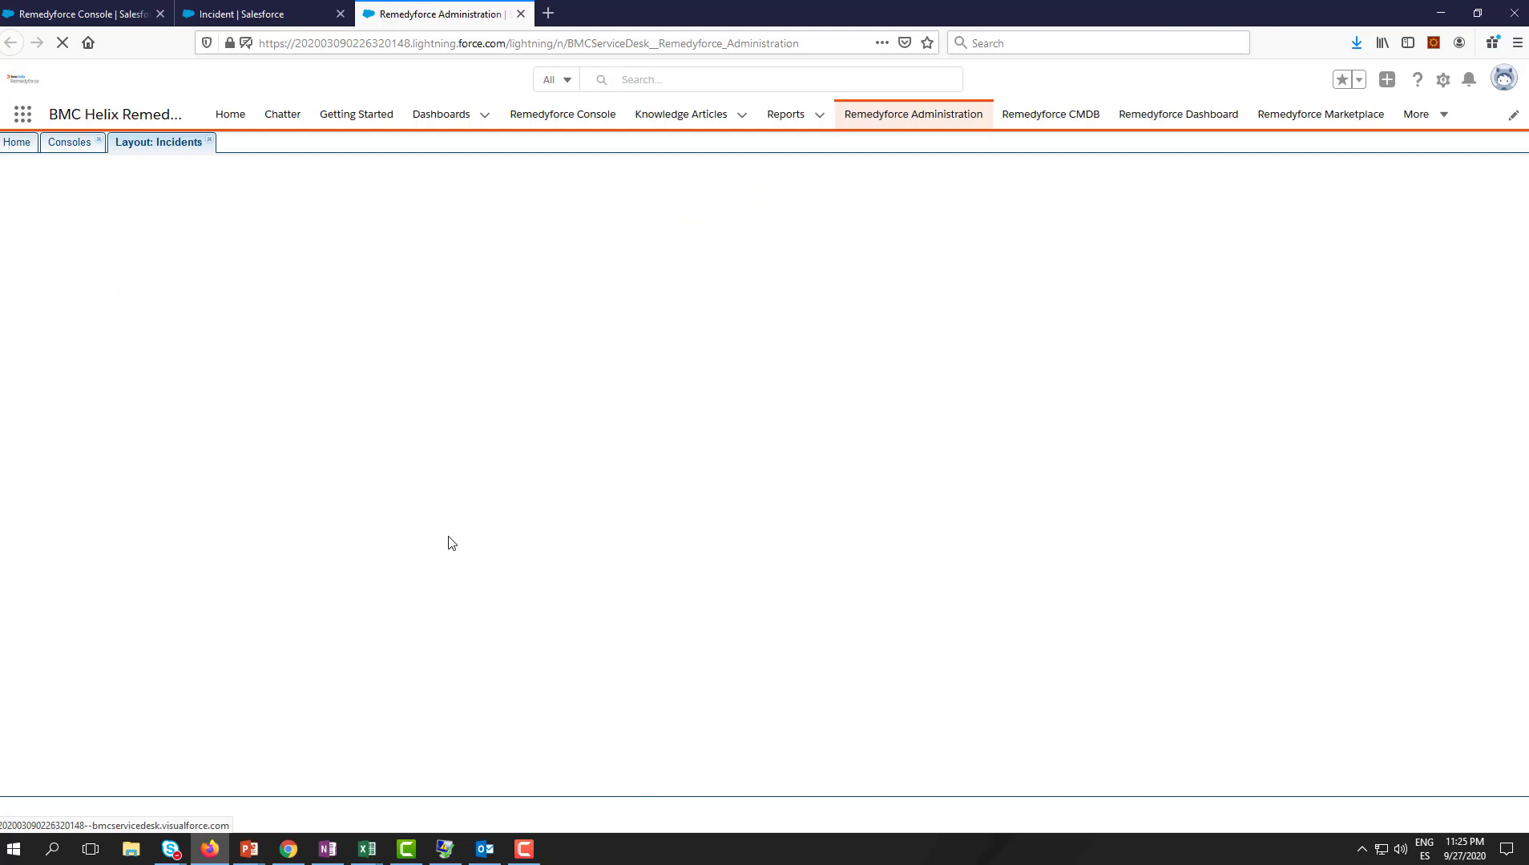
pyautogui.click(69, 146)
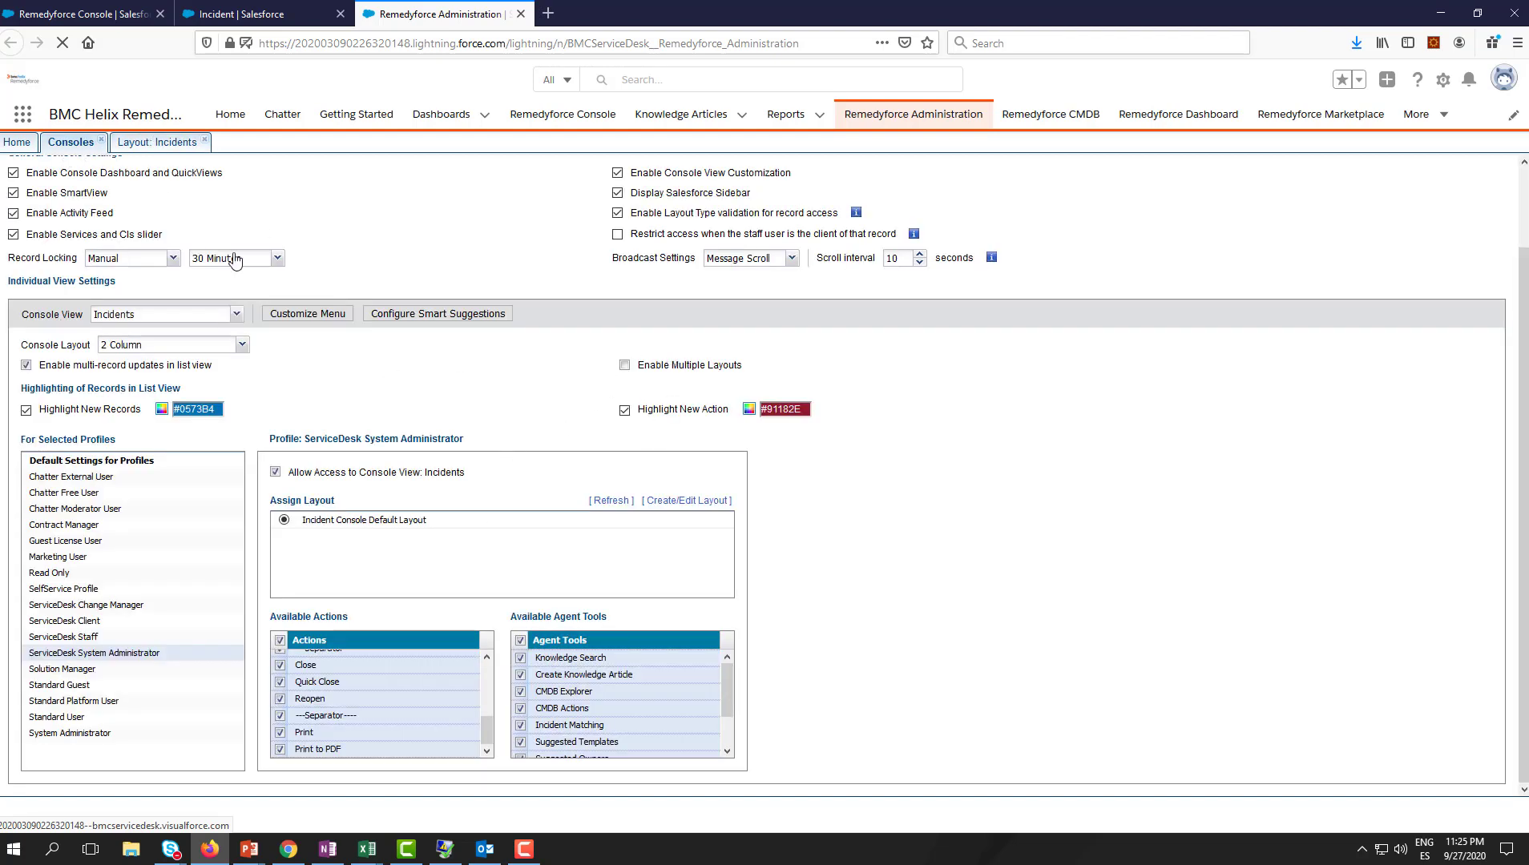
pyautogui.click(136, 149)
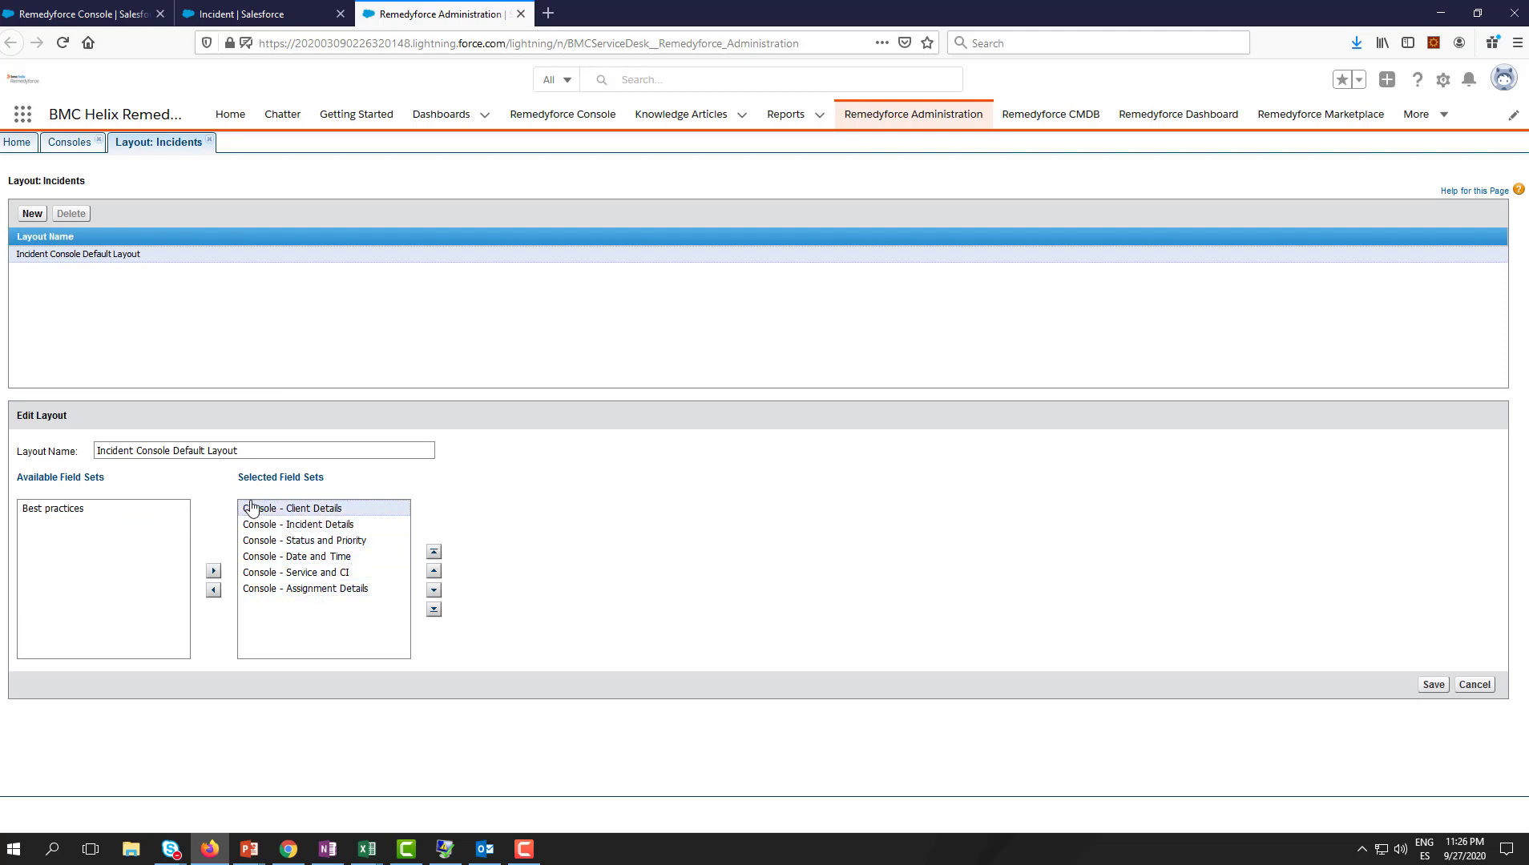
# Compare the selected field sets of the Incident Console Default Layout with the sections of the open incident form
pyautogui.click(62, 15)
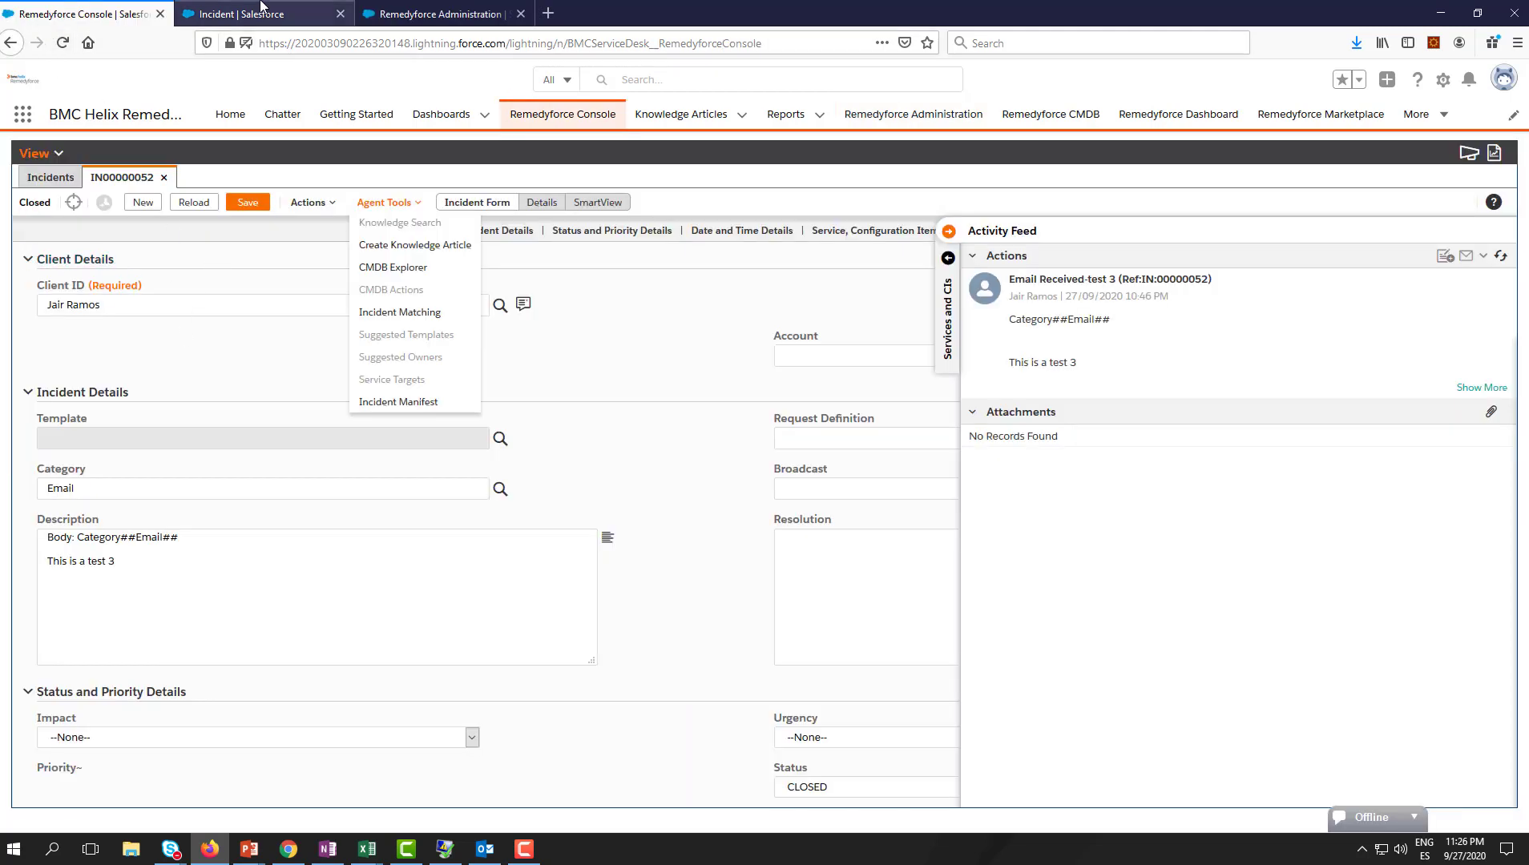
pyautogui.click(442, 14)
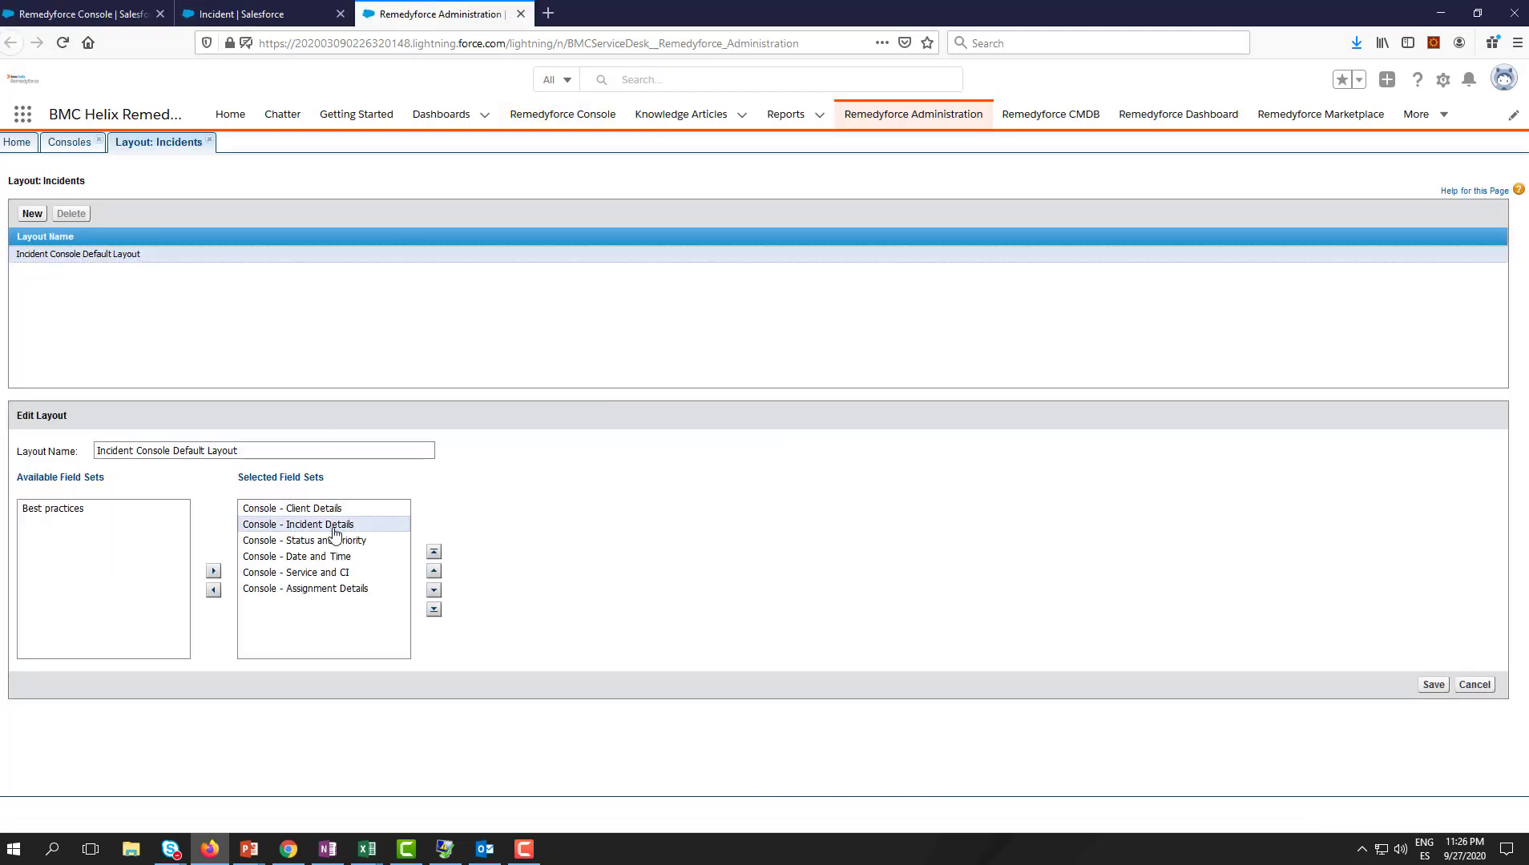
pyautogui.click(84, 13)
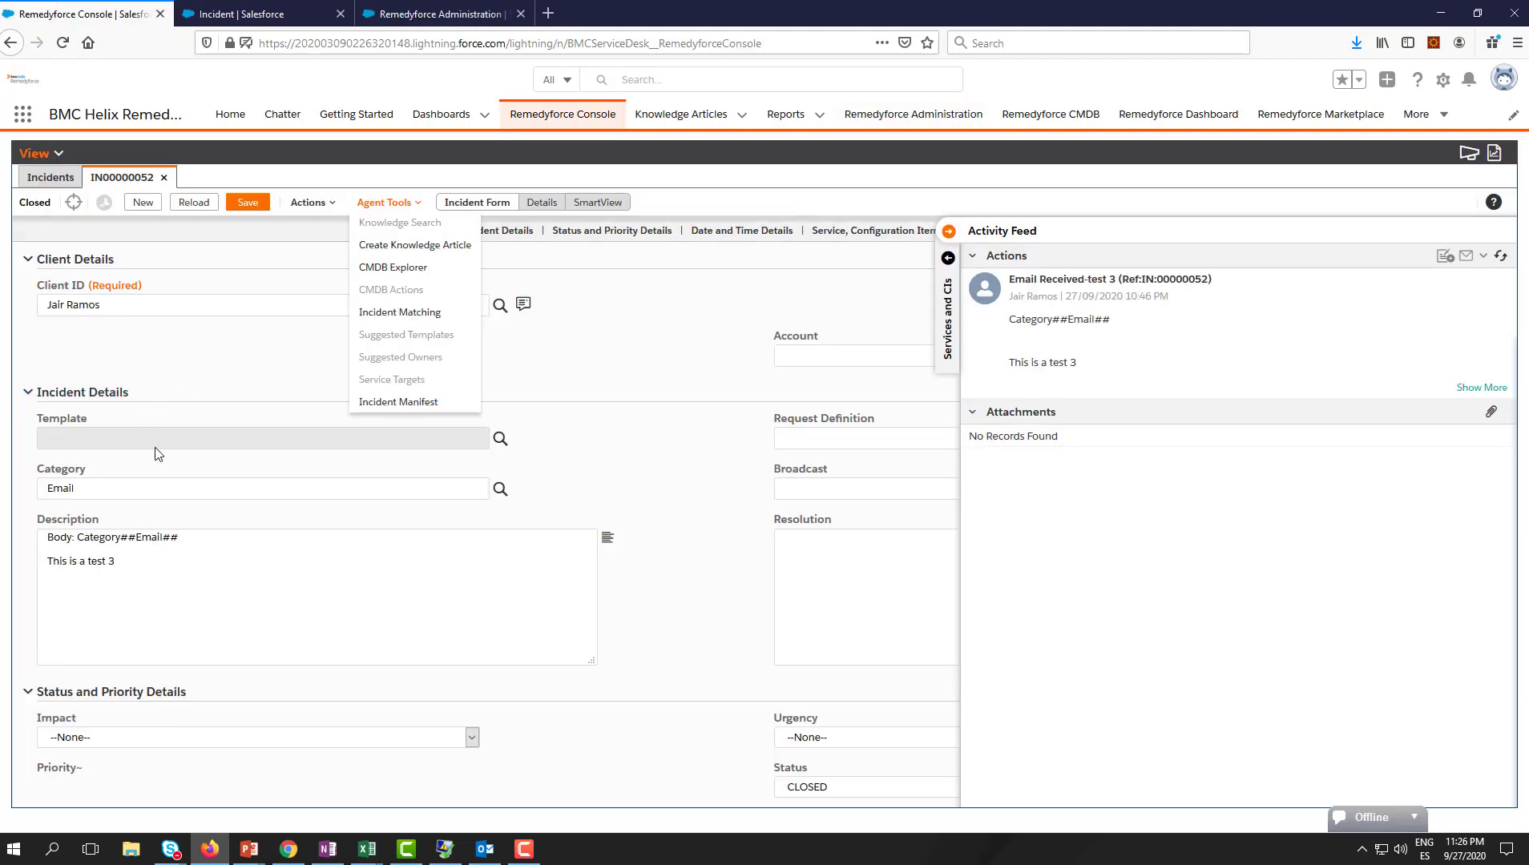
pyautogui.scroll(-3, 164, 473)
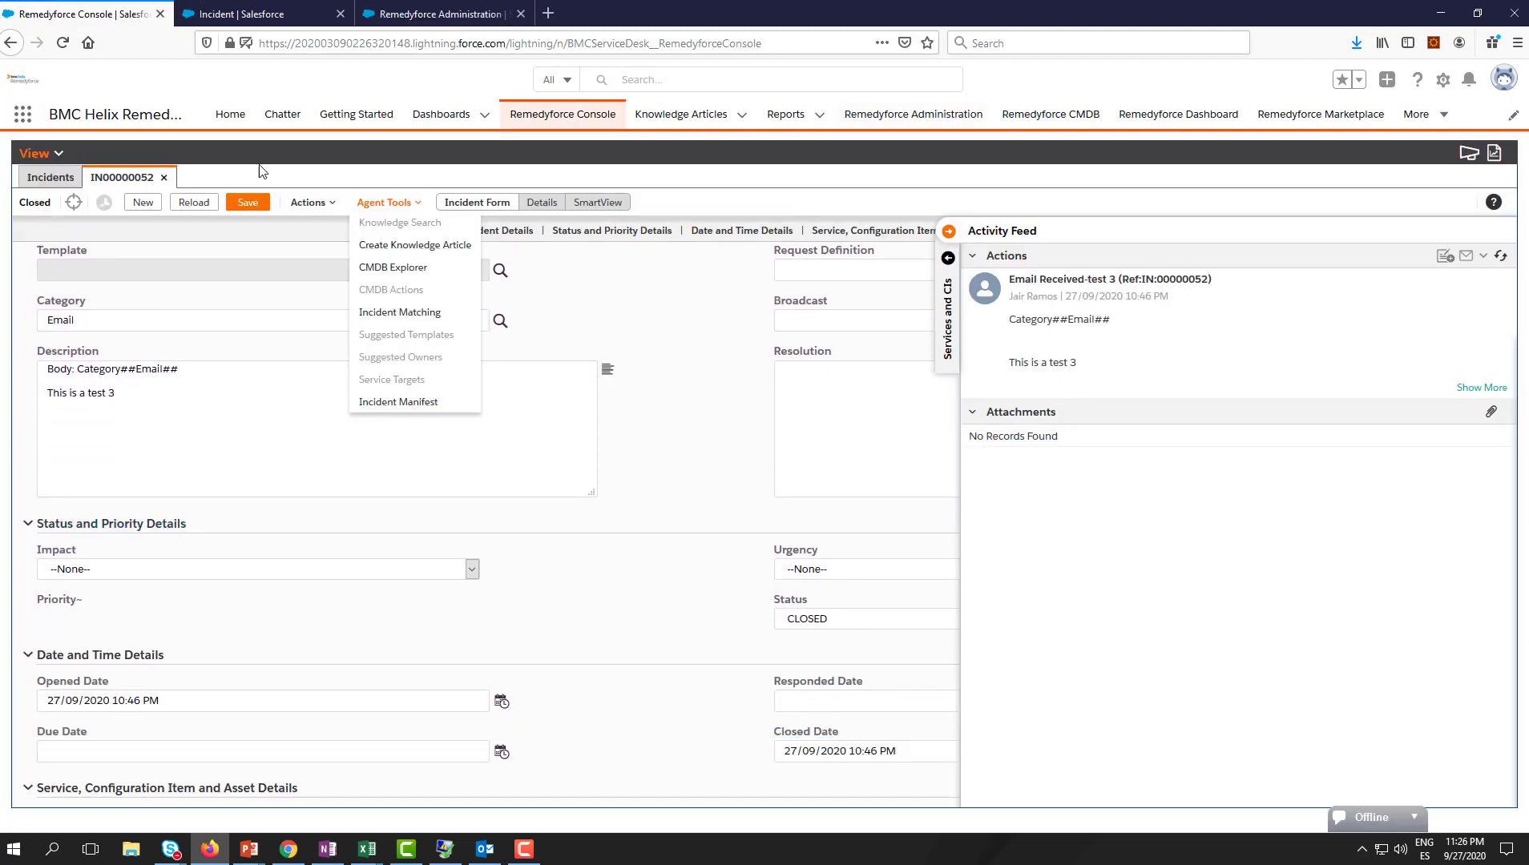
pyautogui.click(454, 15)
pyautogui.click(330, 540)
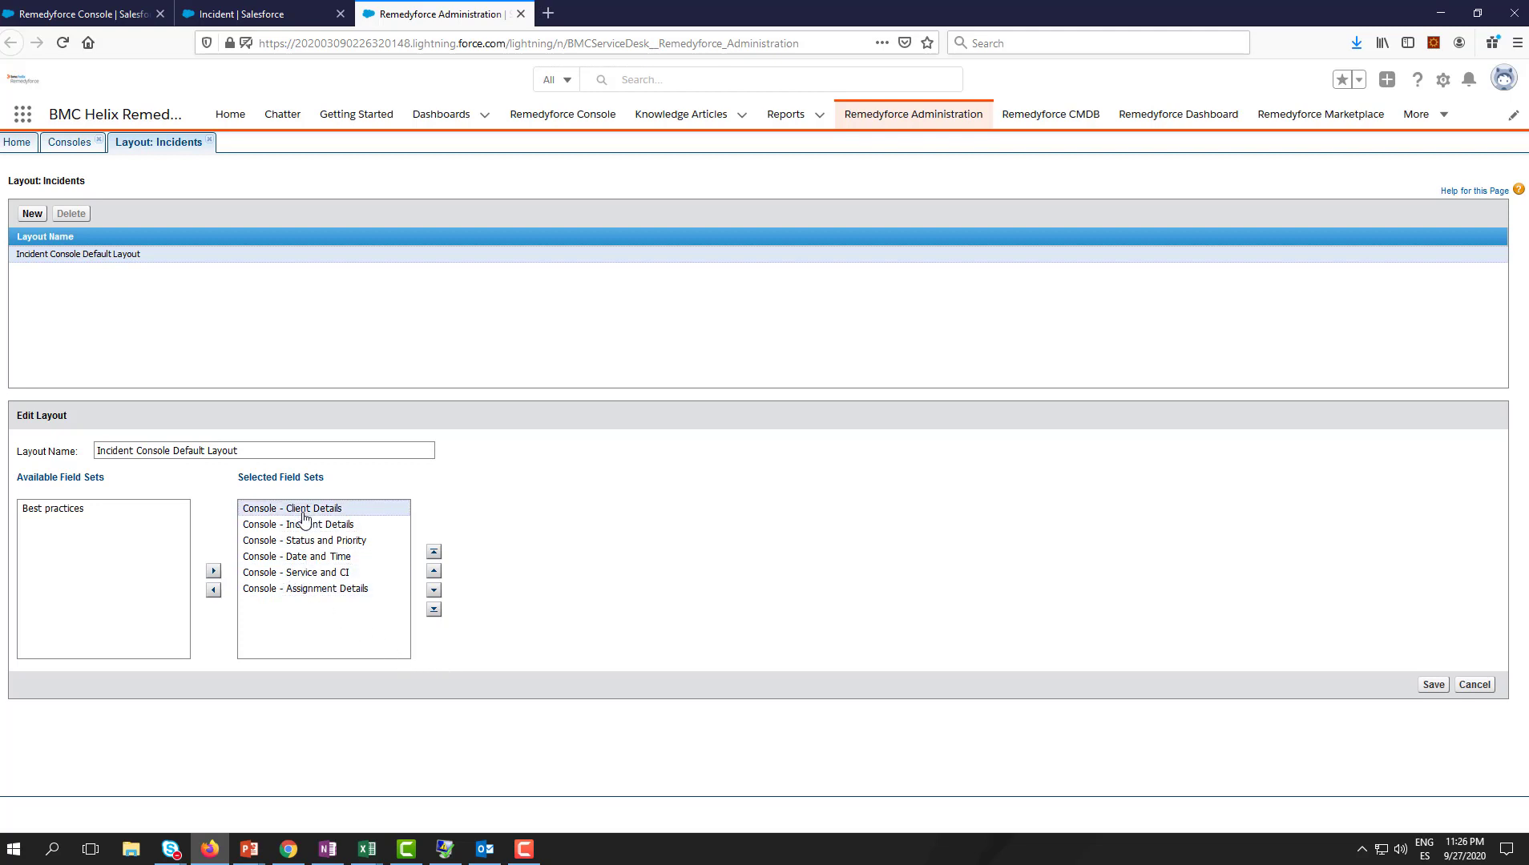
pyautogui.click(296, 556)
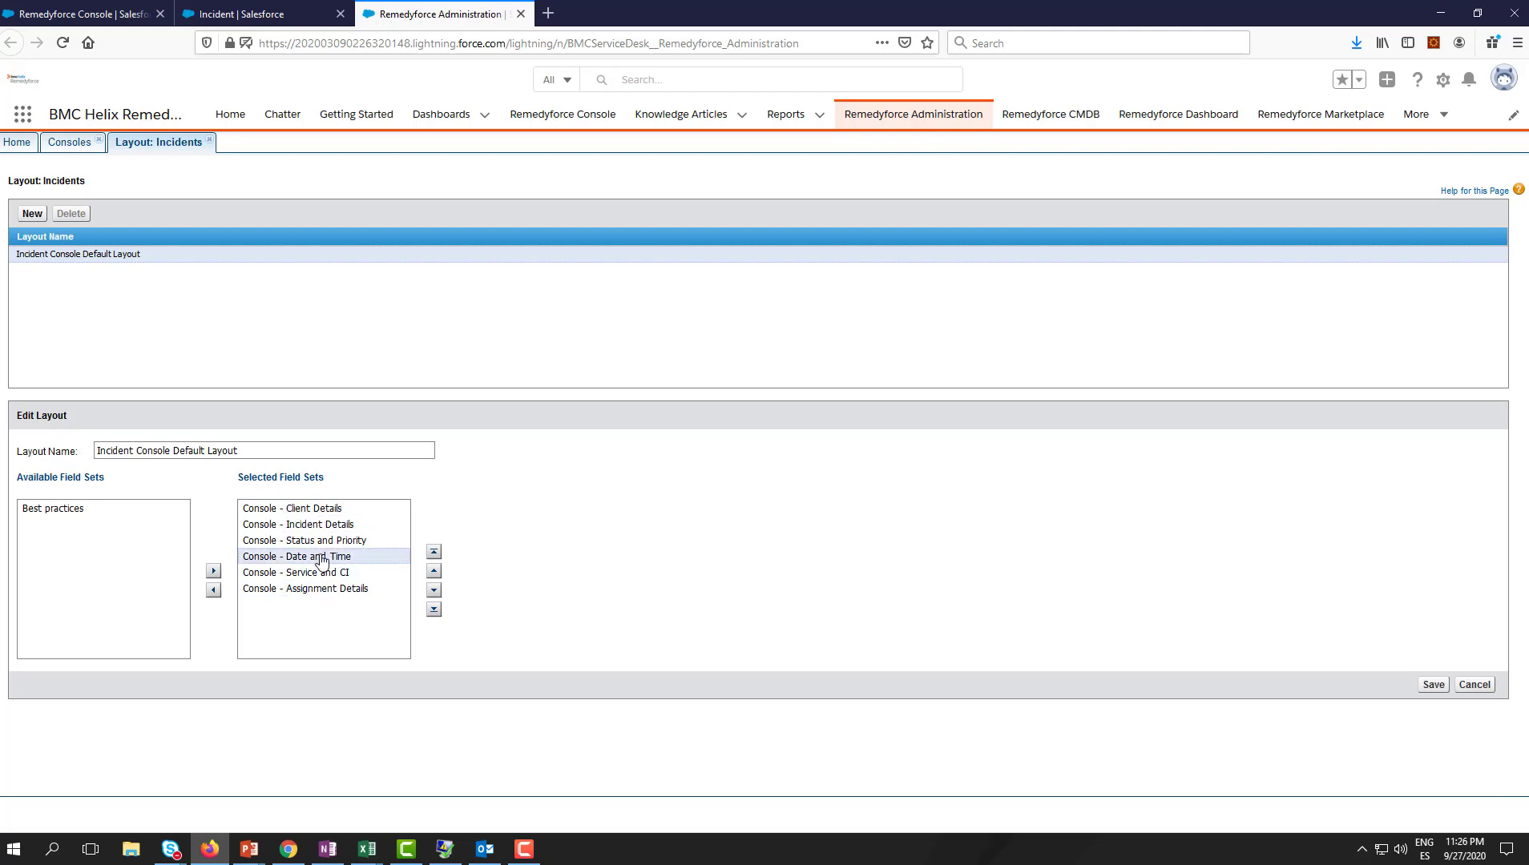
pyautogui.click(72, 255)
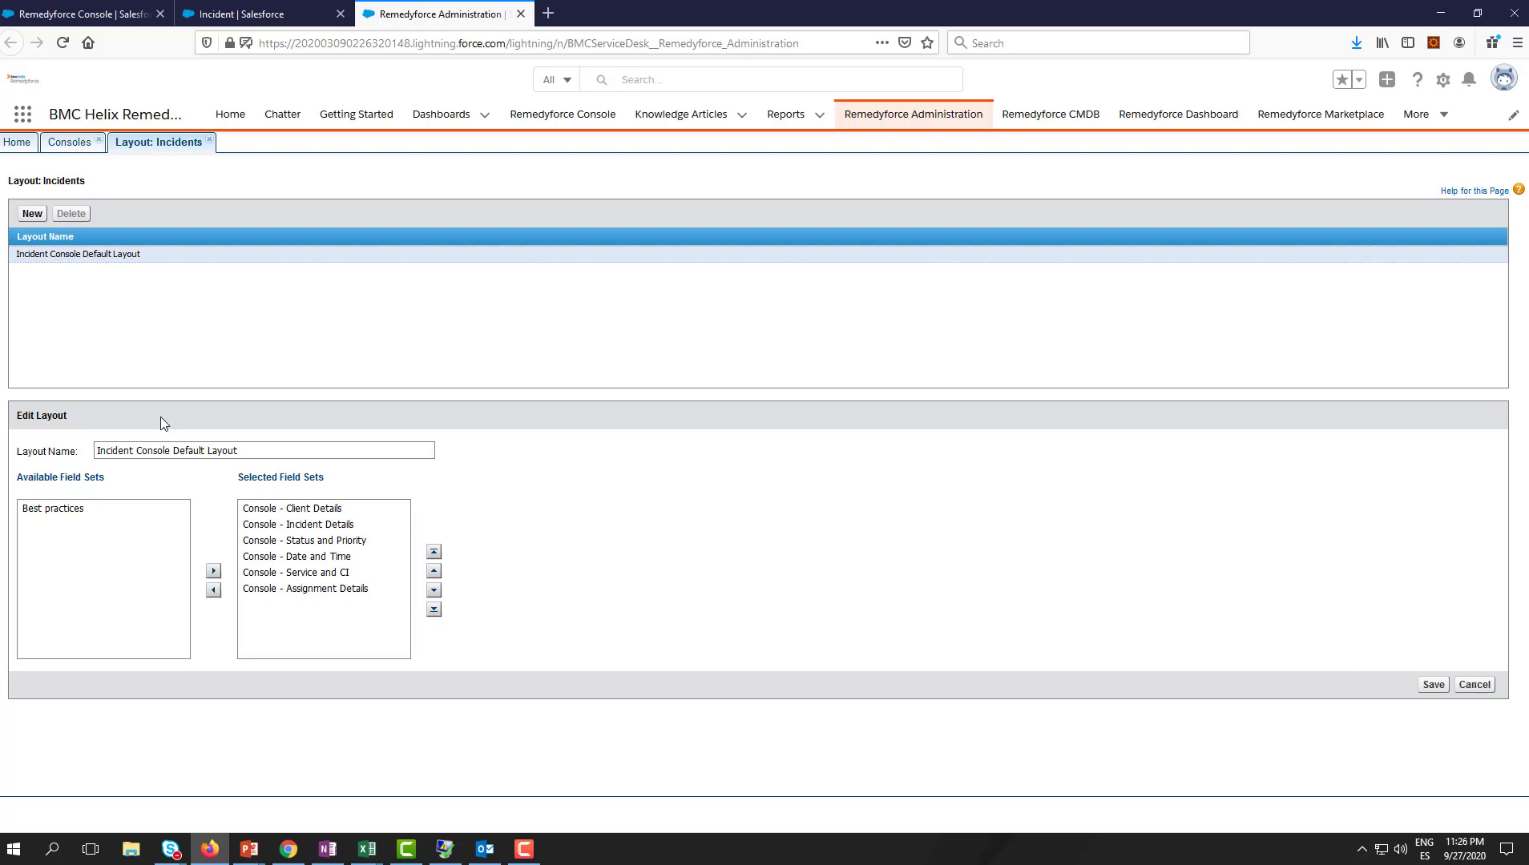
# Close the layout editor and view the Incidents console settings for the ServiceDesk Change Manager and Marketing User profiles
pyautogui.click(209, 140)
pyautogui.click(112, 606)
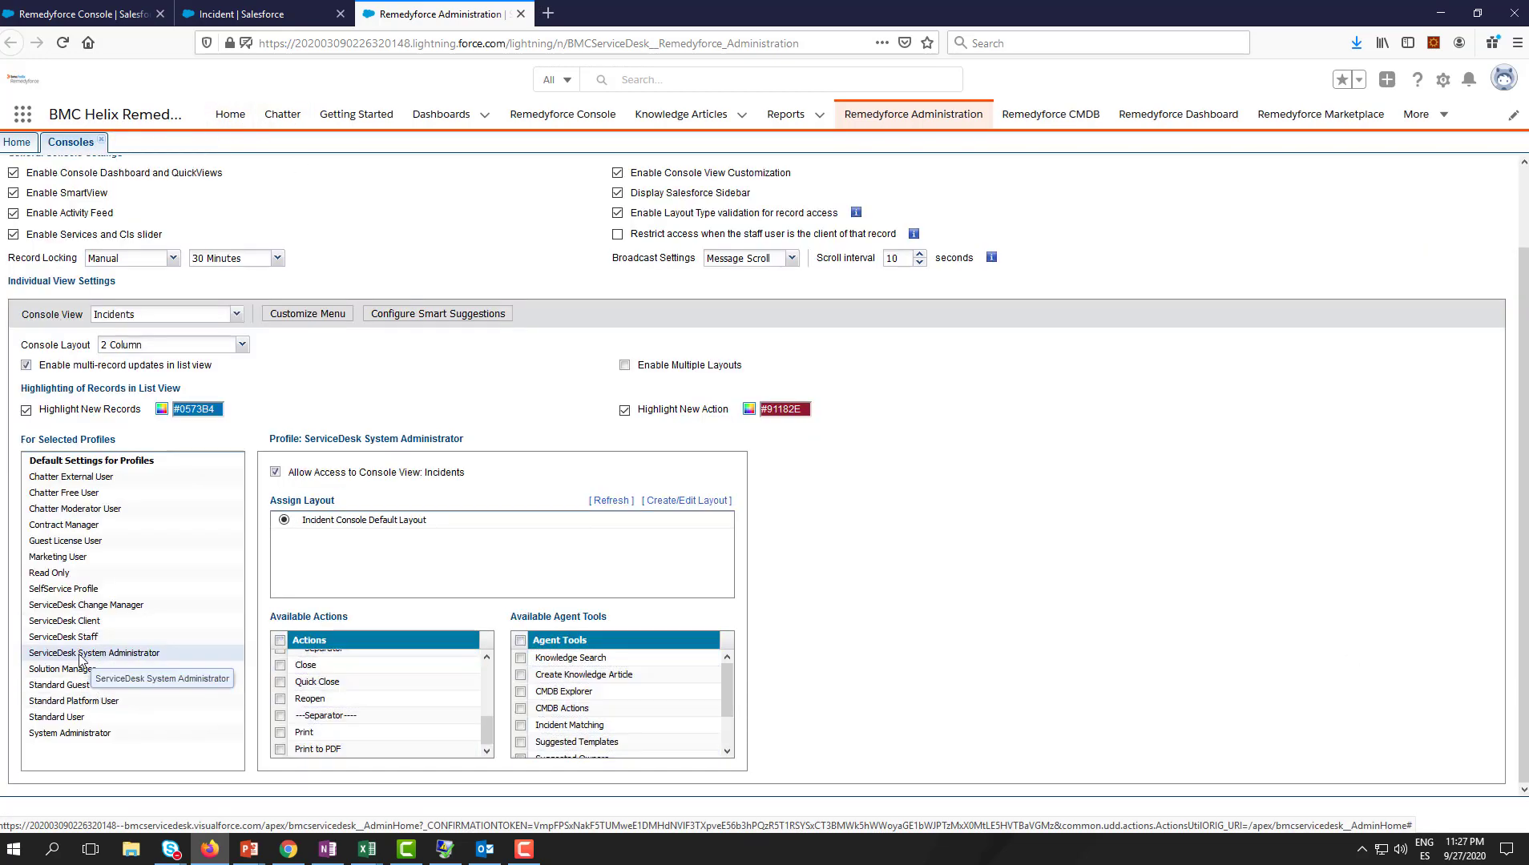
pyautogui.click(226, 552)
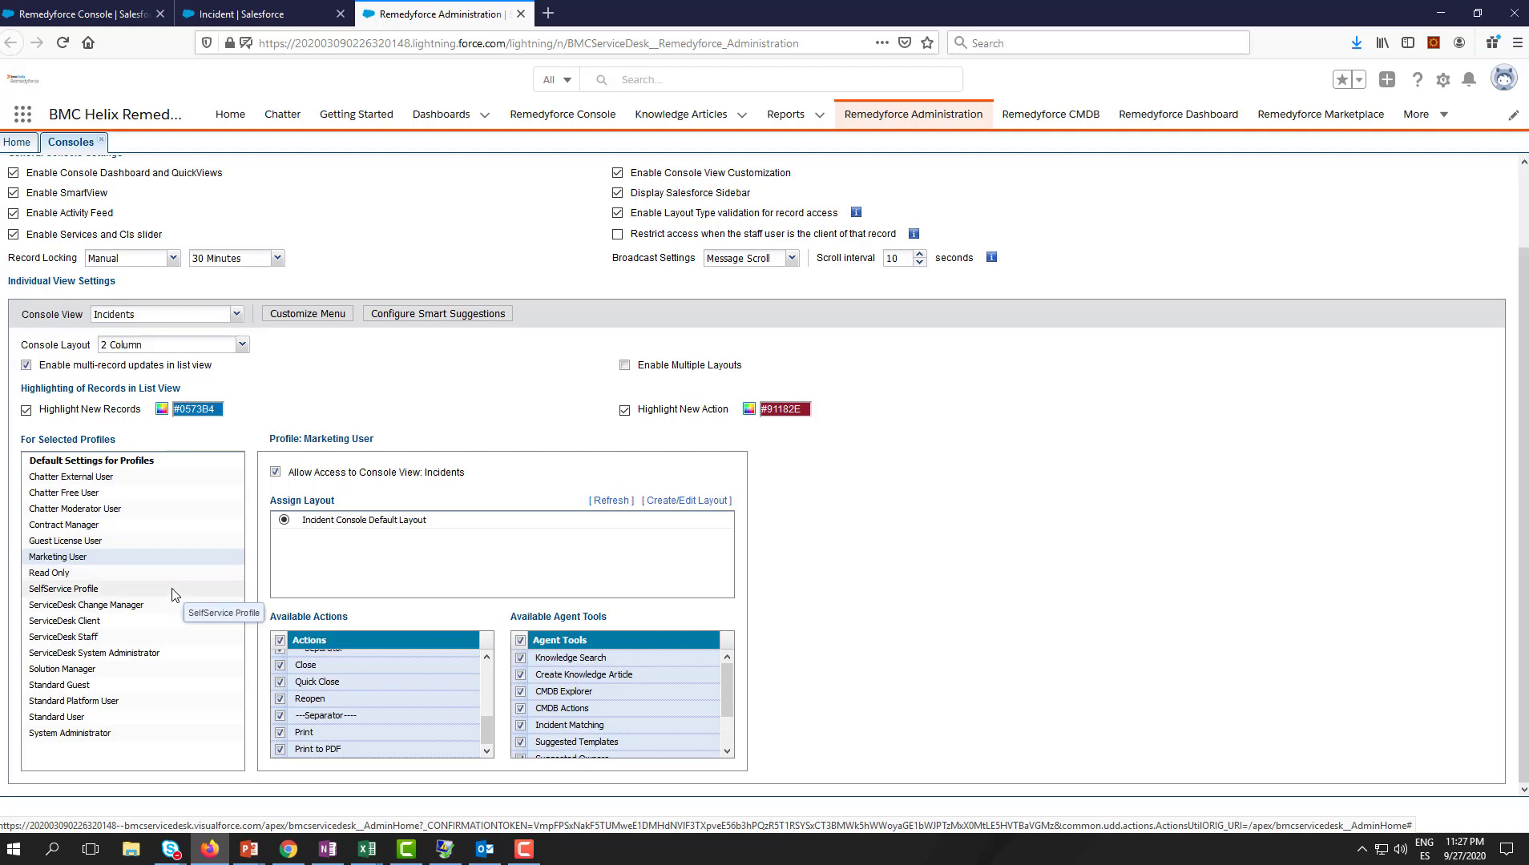
# Review Menu Organization and Custom Actions and Agent Tools in the incident menu customization, and close it without changes
pyautogui.click(293, 317)
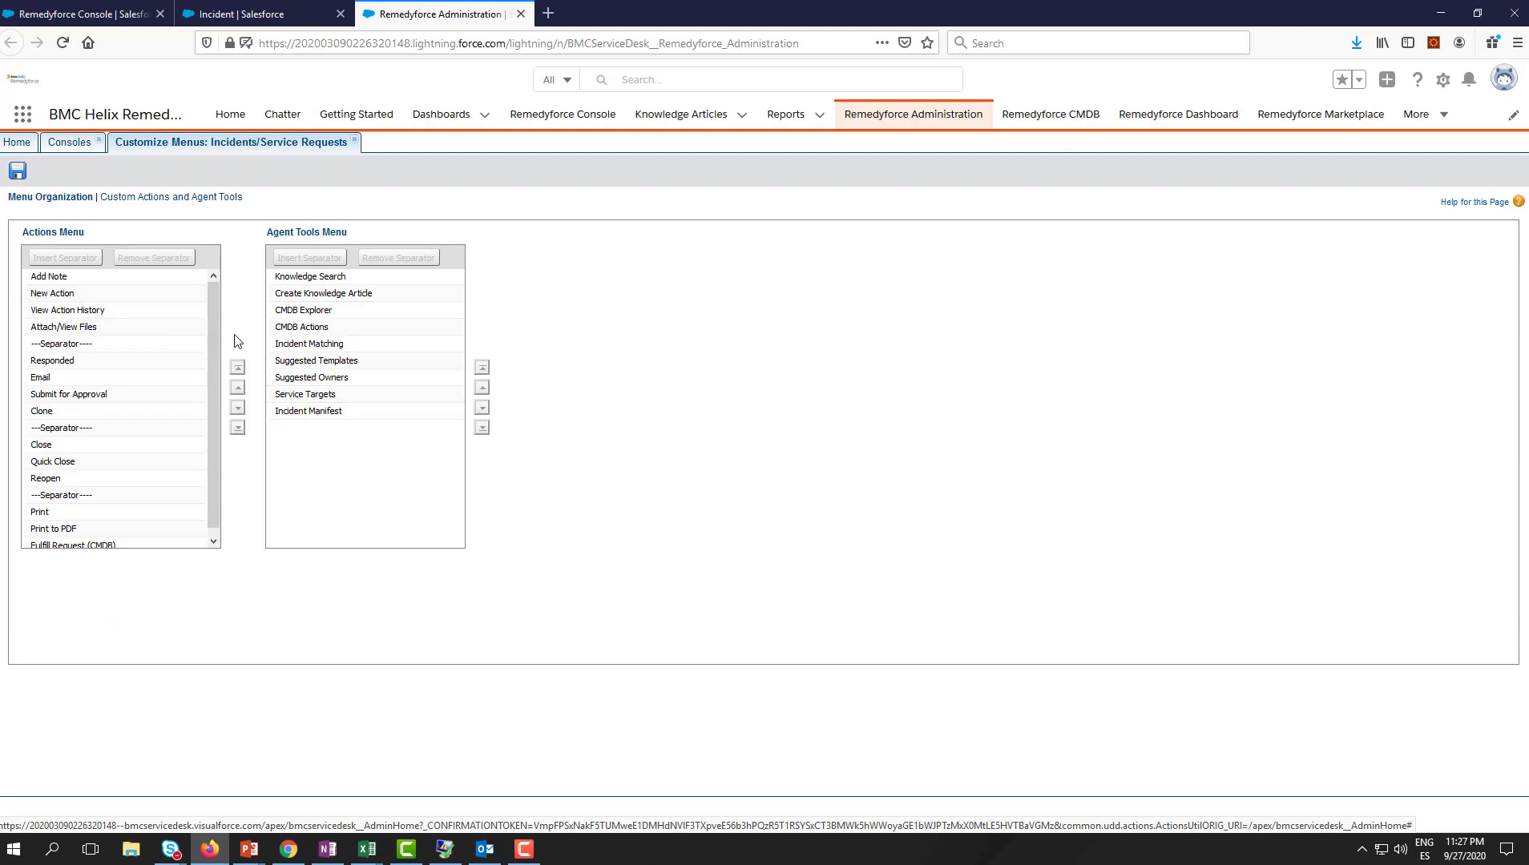
pyautogui.click(182, 201)
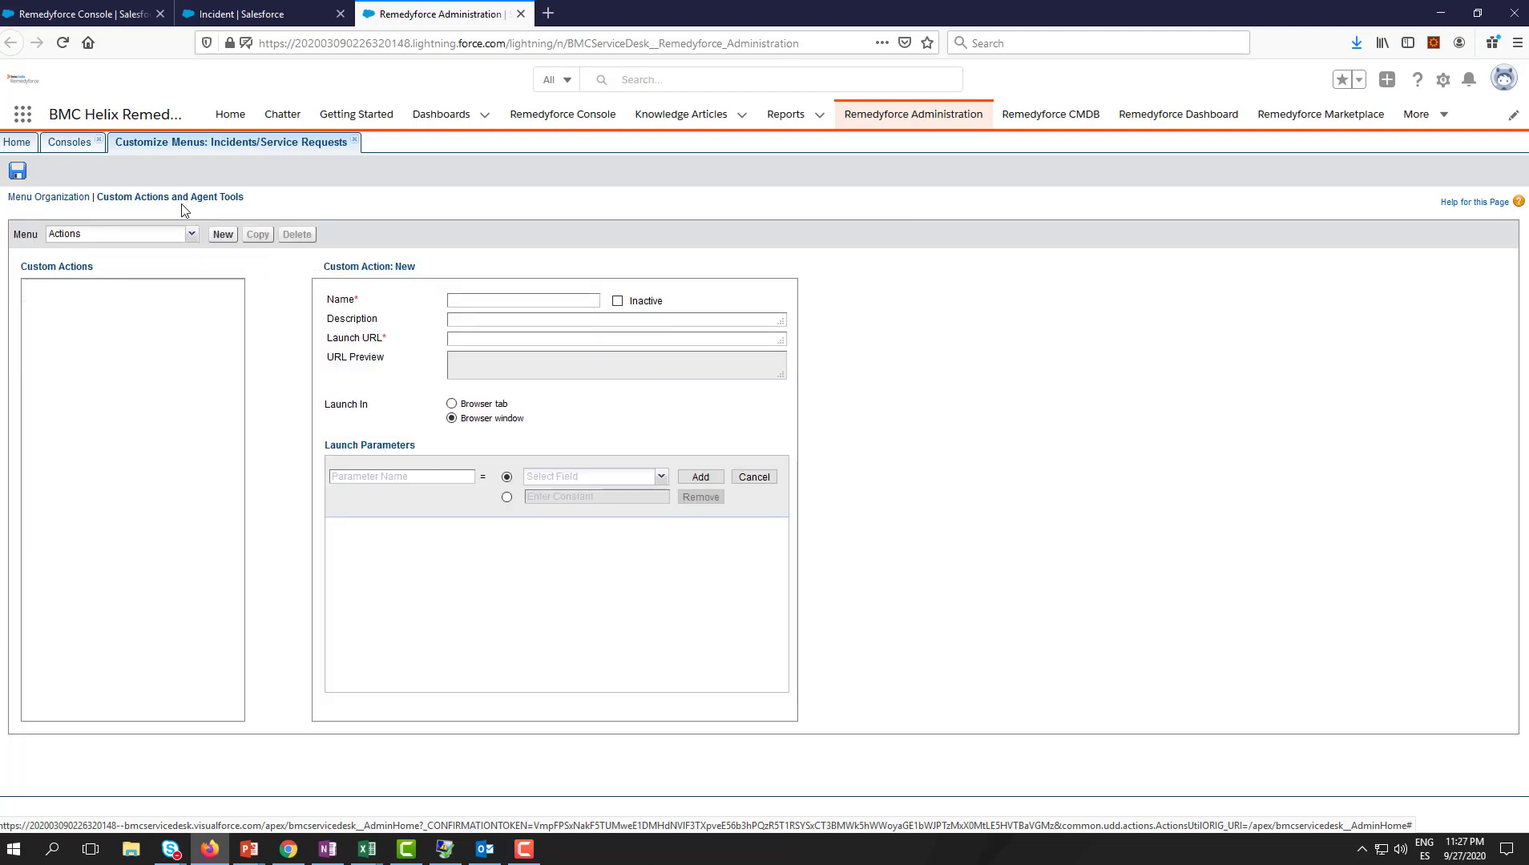
pyautogui.click(191, 235)
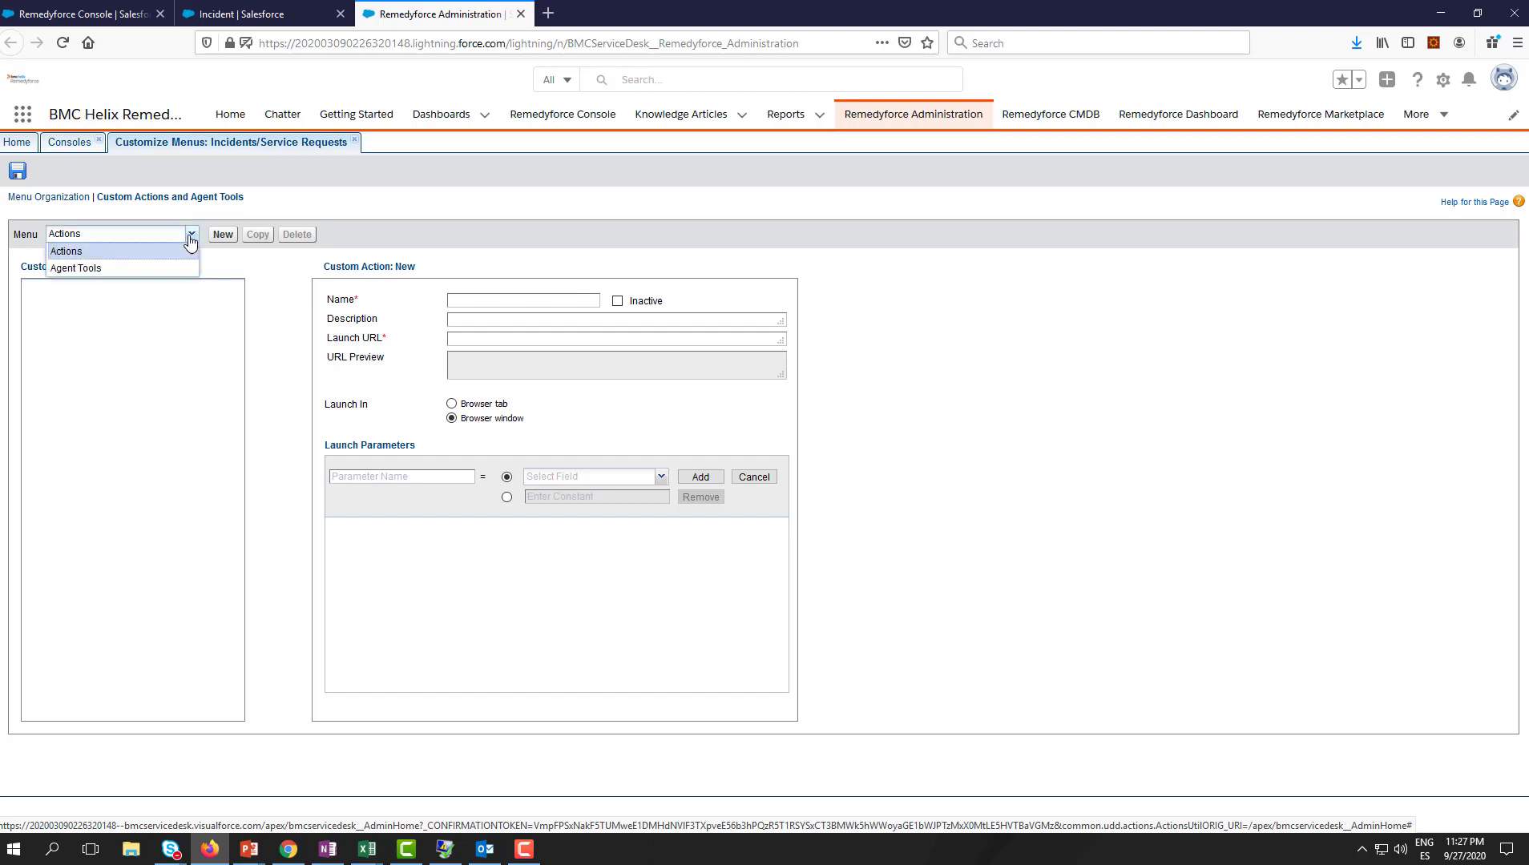
pyautogui.click(191, 237)
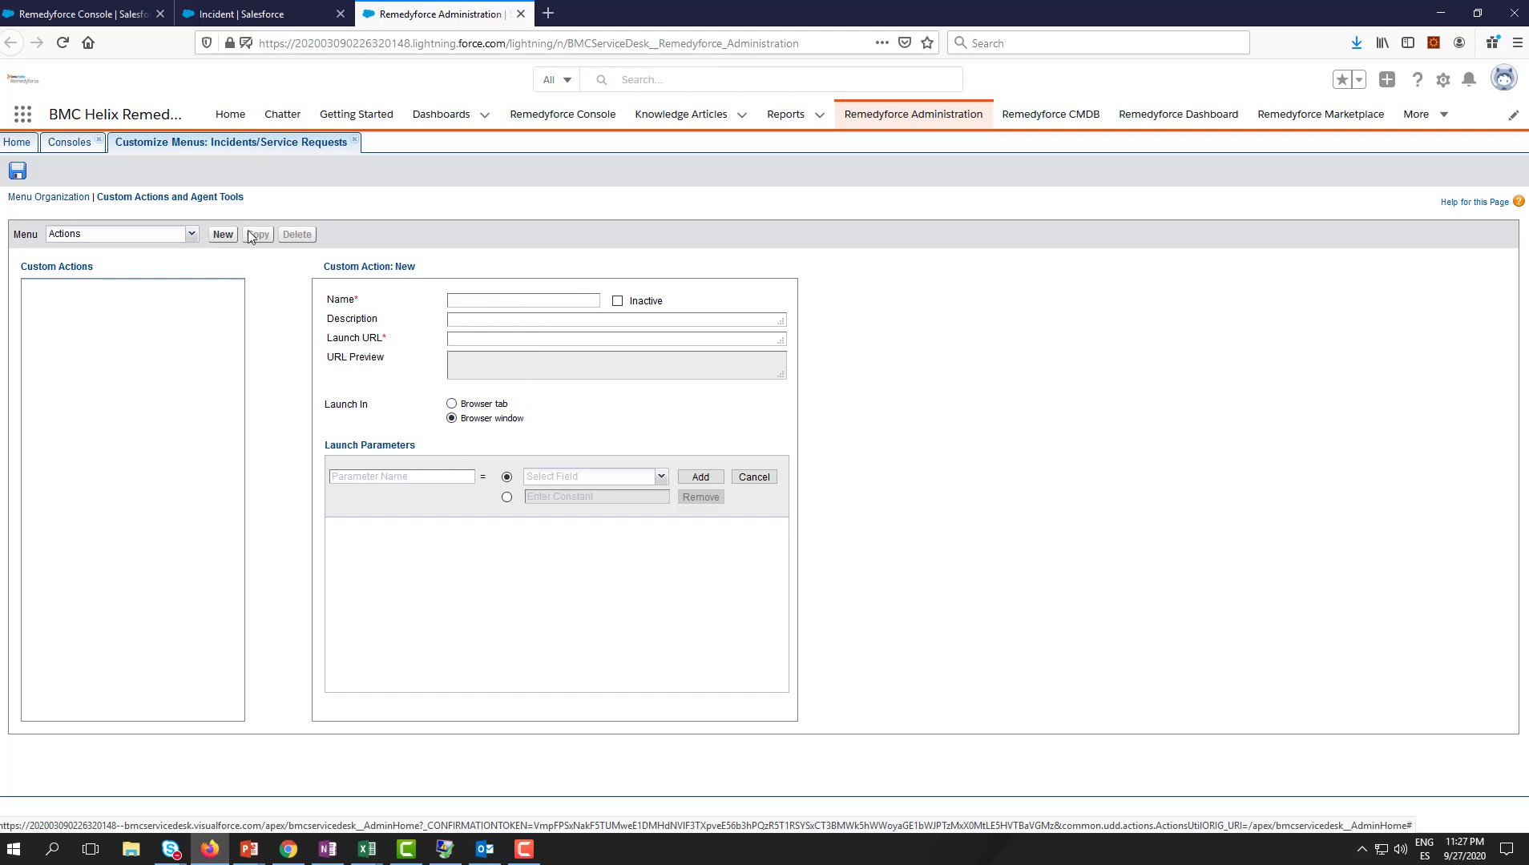
pyautogui.click(353, 141)
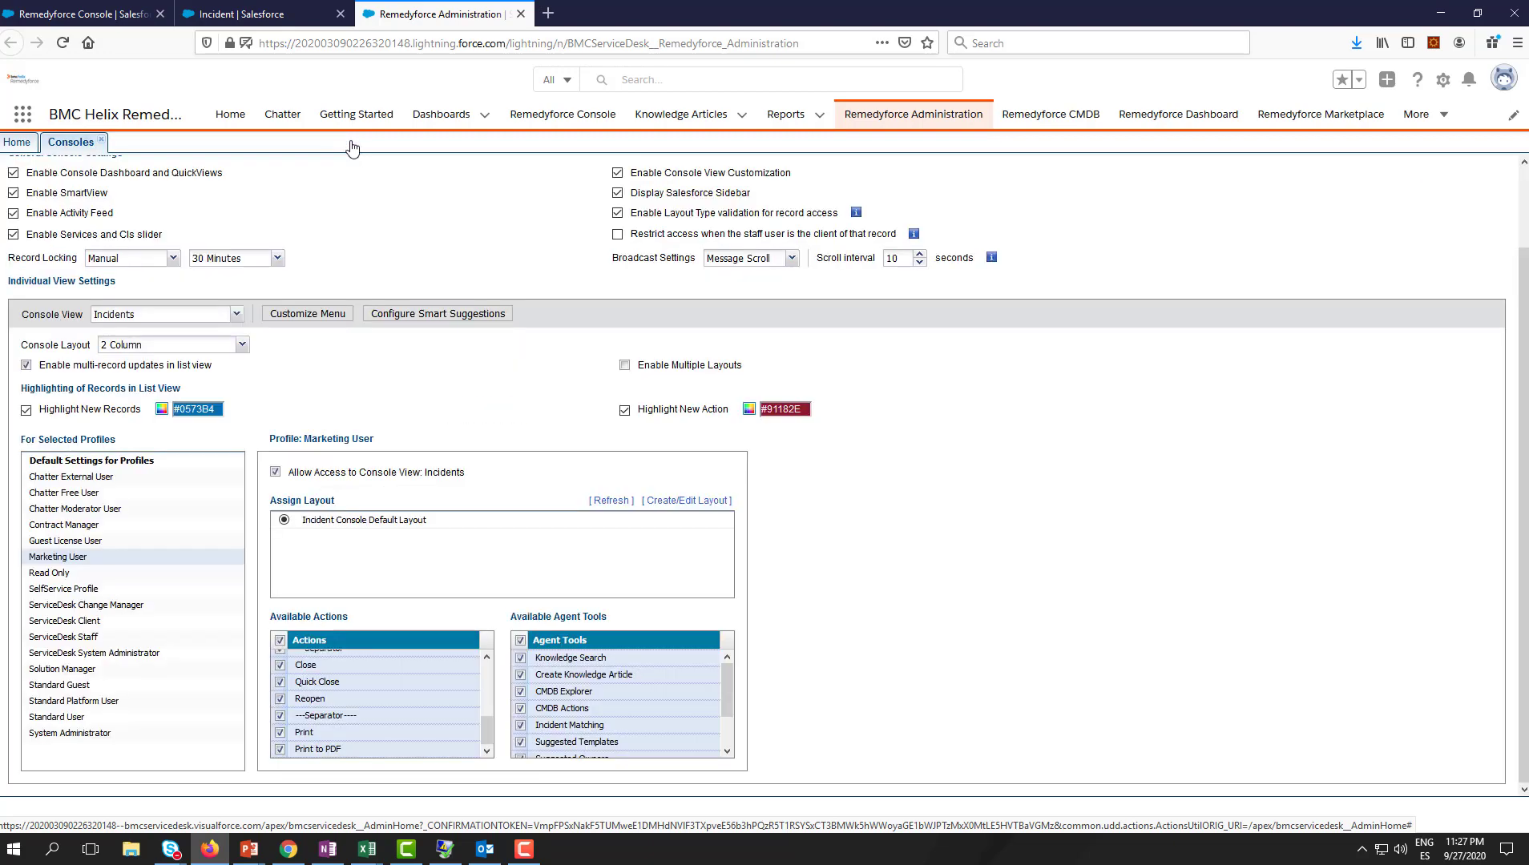